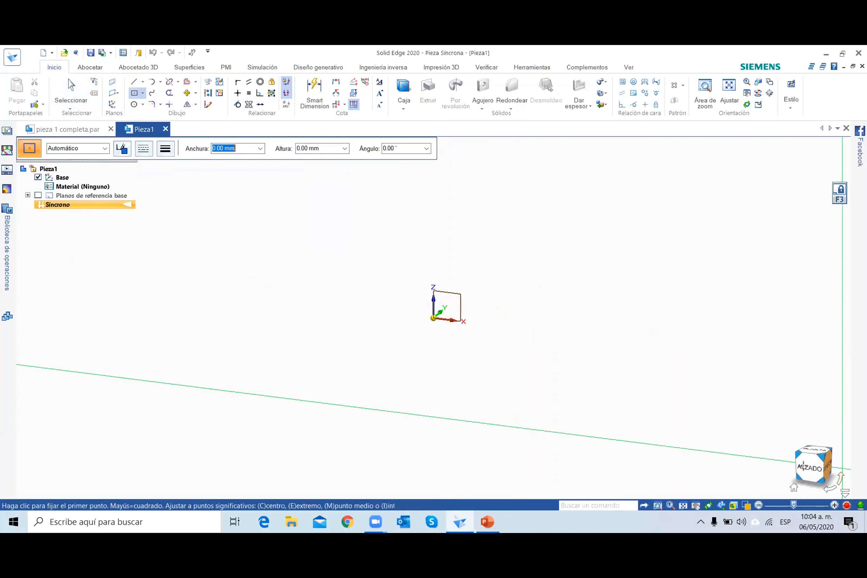
Sketch a 200 mm by 200 mm square centred on the origin in the front plane.
{"action": "left_click", "coordinate": [813, 466]}
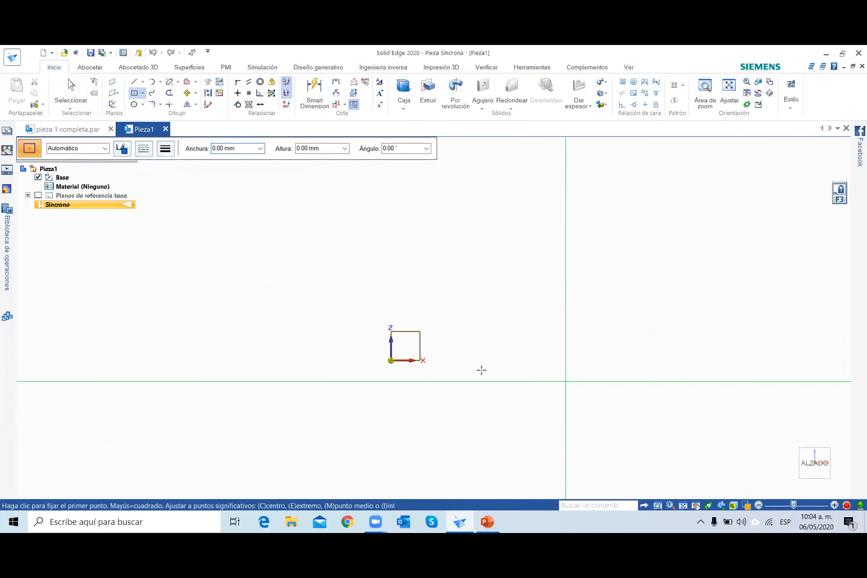
{"action": "left_click", "coordinate": [391, 360]}
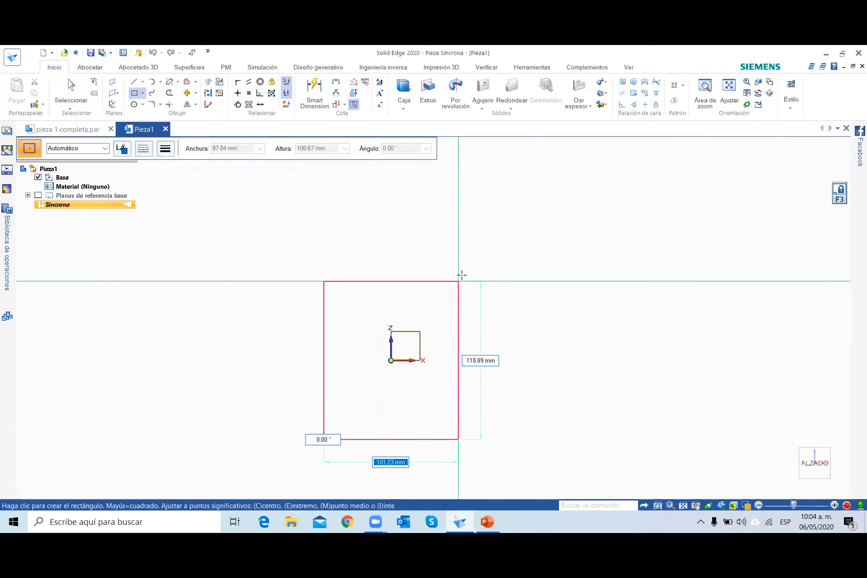
{"action": "type", "text": "200"}
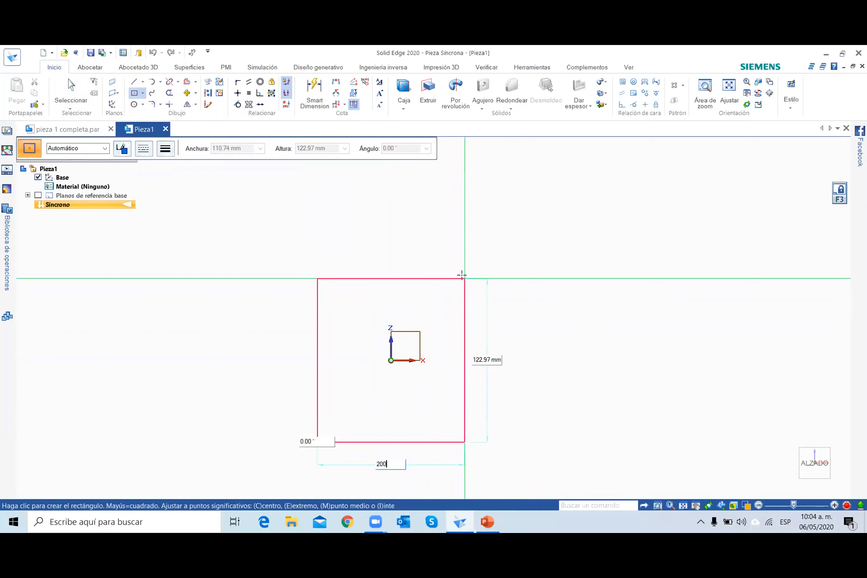
{"action": "key", "text": "Tab"}
{"action": "type", "text": "200"}
{"action": "key", "text": "Tab"}
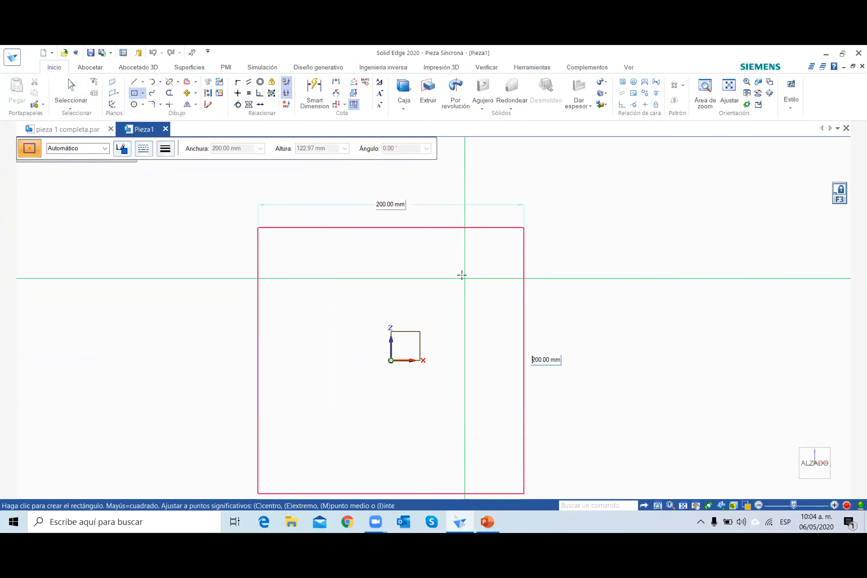
{"action": "type", "text": "0"}
{"action": "key", "text": "Return"}
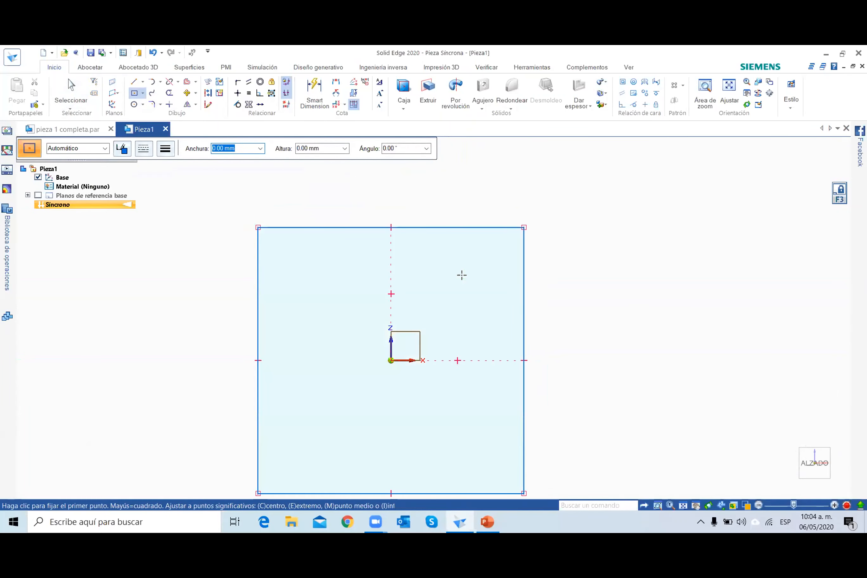
{"action": "left_click", "coordinate": [462, 275]}
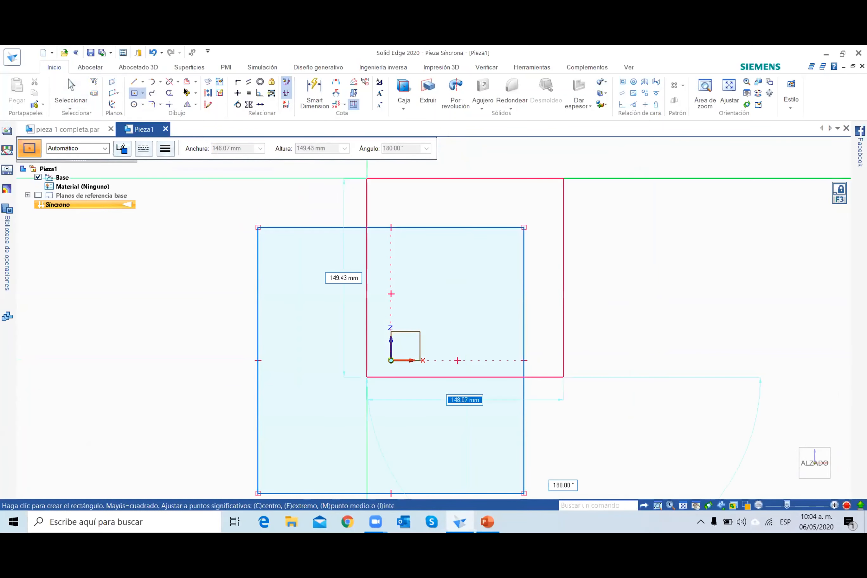
{"action": "left_click", "coordinate": [64, 94]}
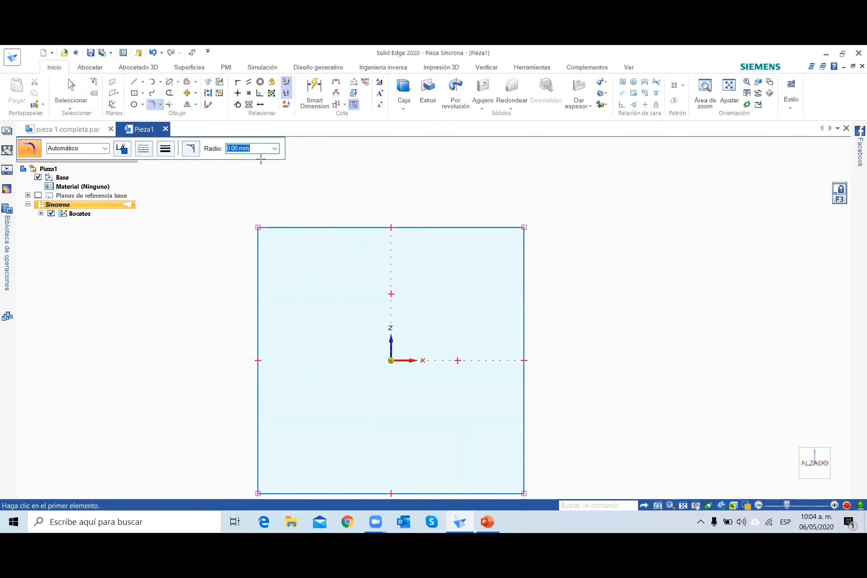
Round all four corners of the square sketch with a 20 mm fillet radius.
{"action": "type", "text": "20"}
{"action": "key", "text": "Return"}
{"action": "left_click", "coordinate": [255, 240]}
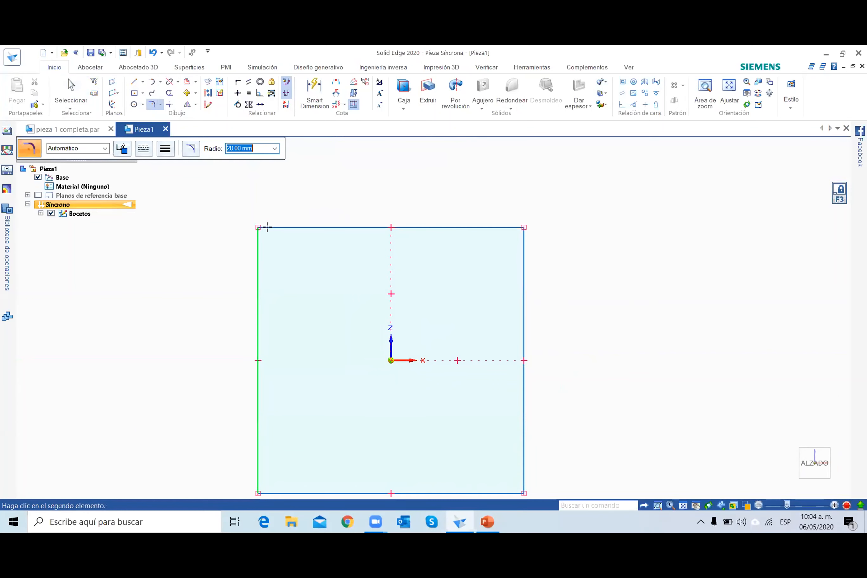
{"action": "left_click", "coordinate": [273, 227]}
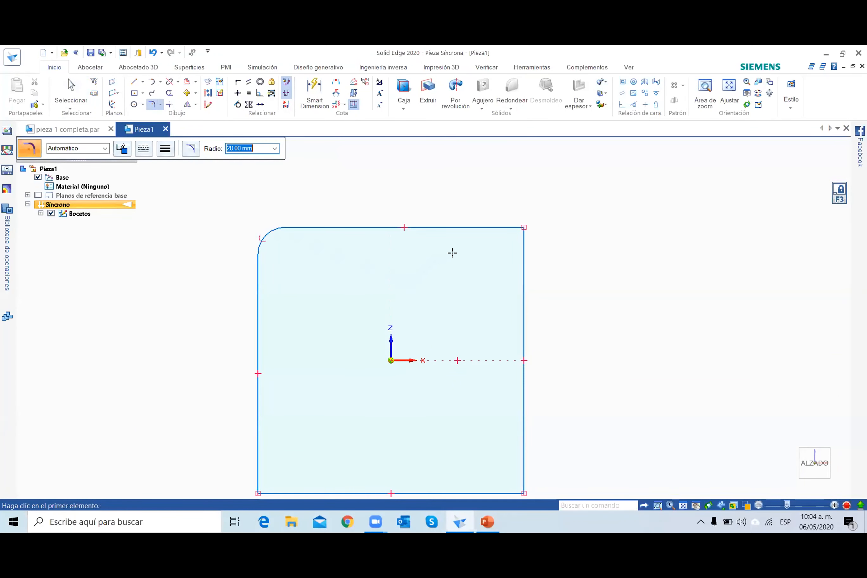
{"action": "left_click", "coordinate": [492, 227]}
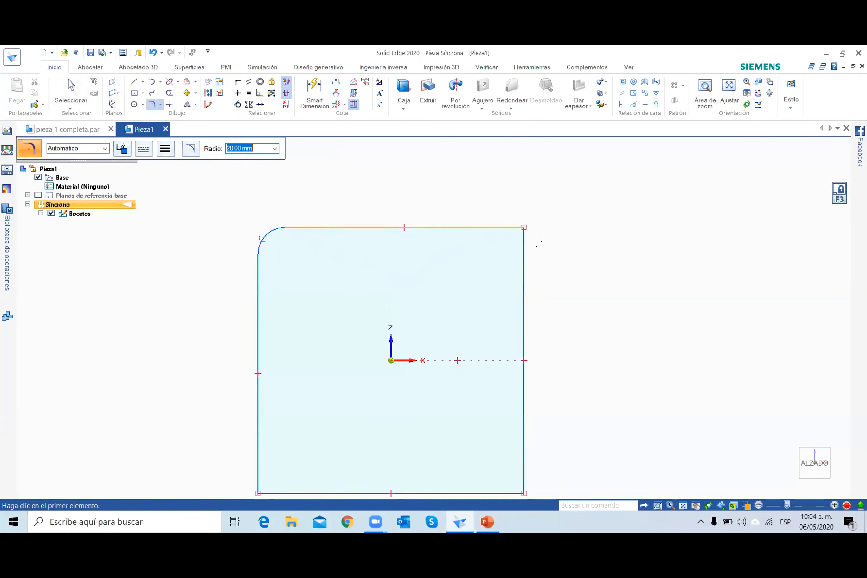
{"action": "left_click", "coordinate": [523, 259]}
{"action": "left_click", "coordinate": [504, 492]}
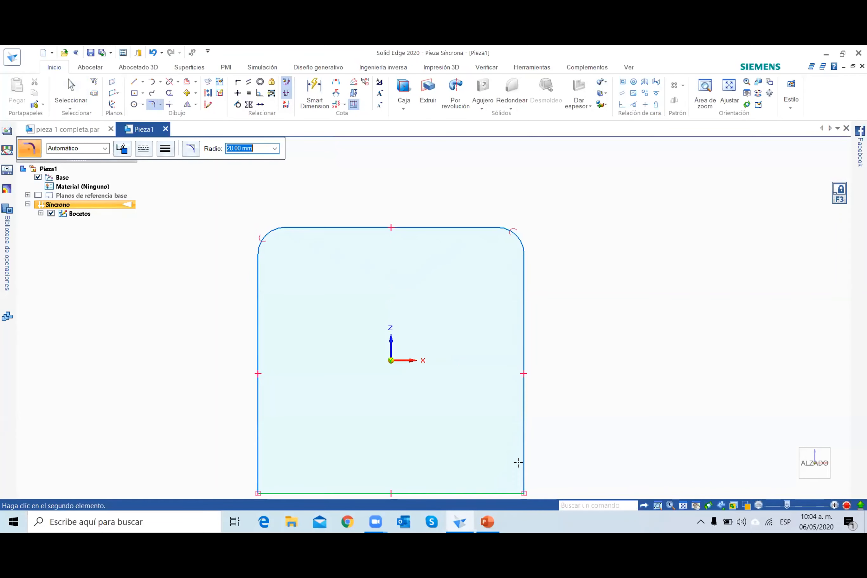
{"action": "left_click", "coordinate": [521, 456]}
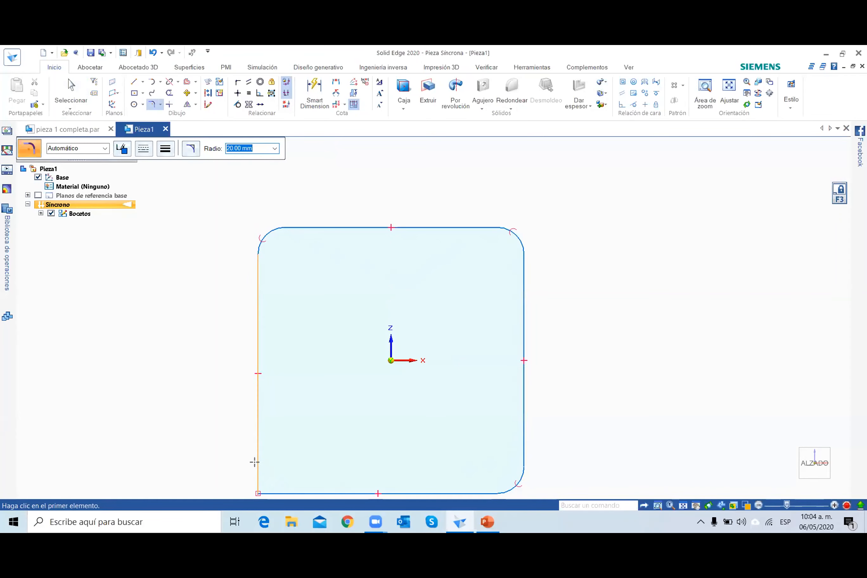
{"action": "left_click", "coordinate": [259, 477]}
{"action": "left_click", "coordinate": [280, 490]}
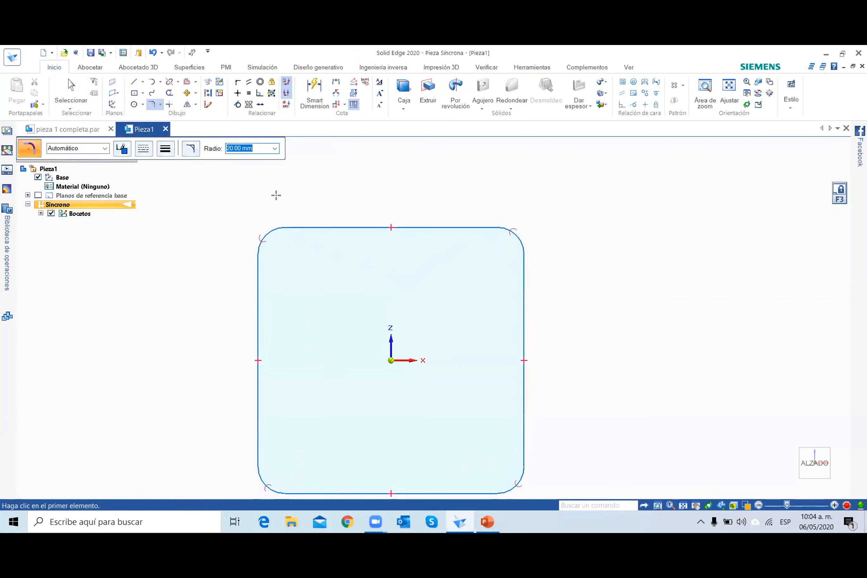
Draw four 20 mm diameter circles, each concentric with one of the square's rounded corners.
{"action": "left_click", "coordinate": [134, 101]}
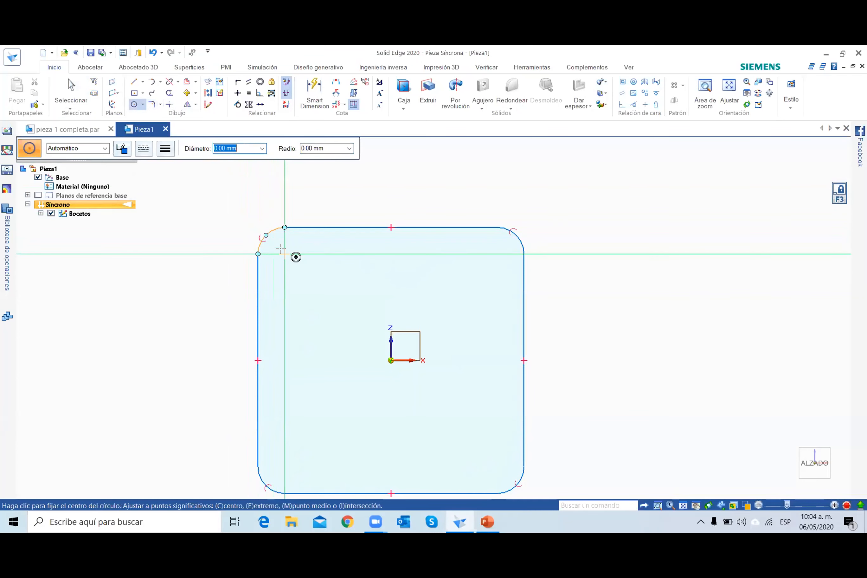
{"action": "left_click", "coordinate": [284, 254]}
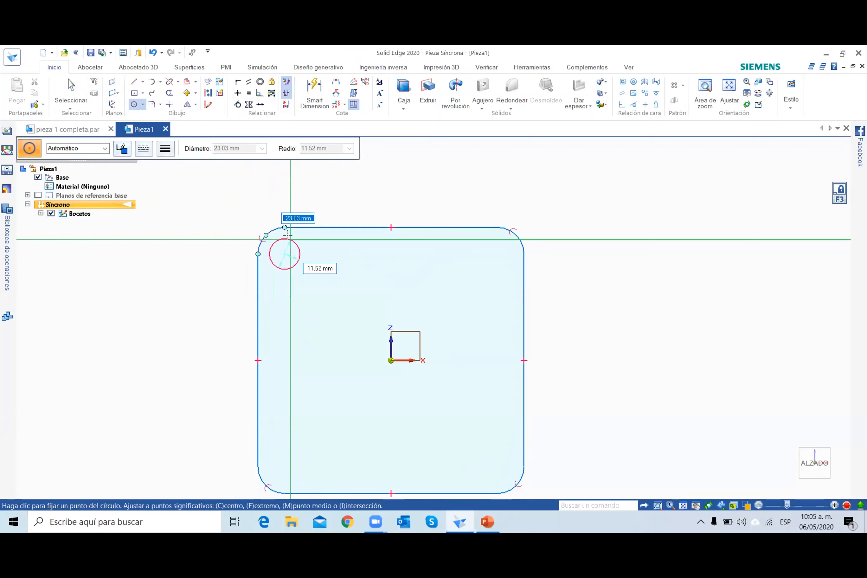
{"action": "type", "text": "20"}
{"action": "key", "text": "Return"}
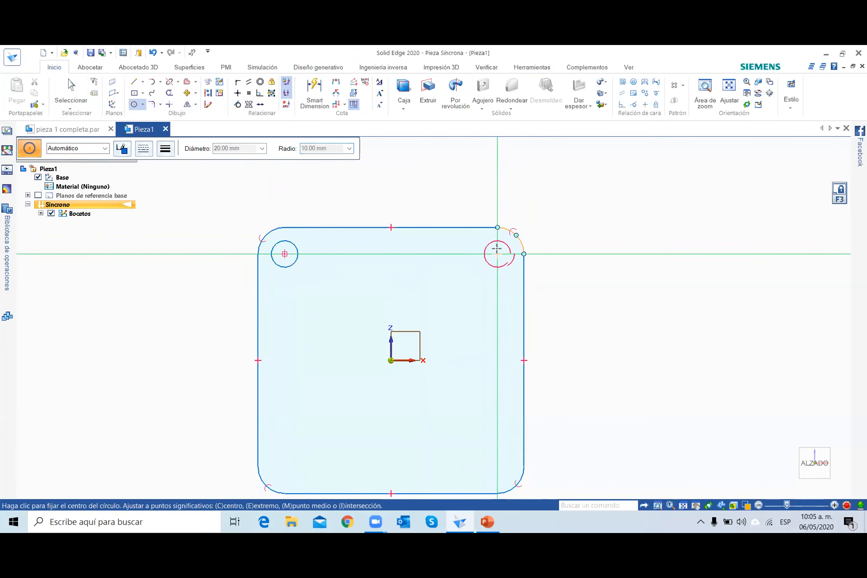
{"action": "left_click", "coordinate": [497, 249]}
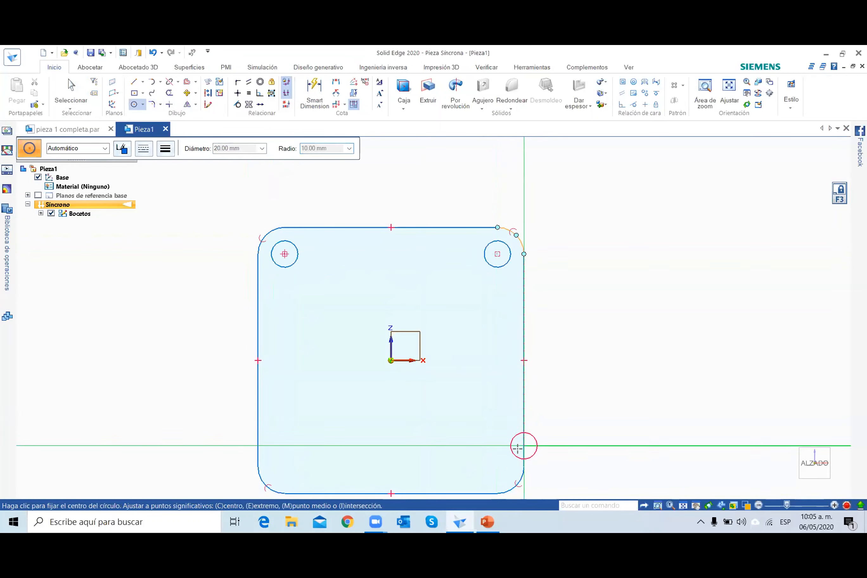
{"action": "left_click", "coordinate": [497, 466]}
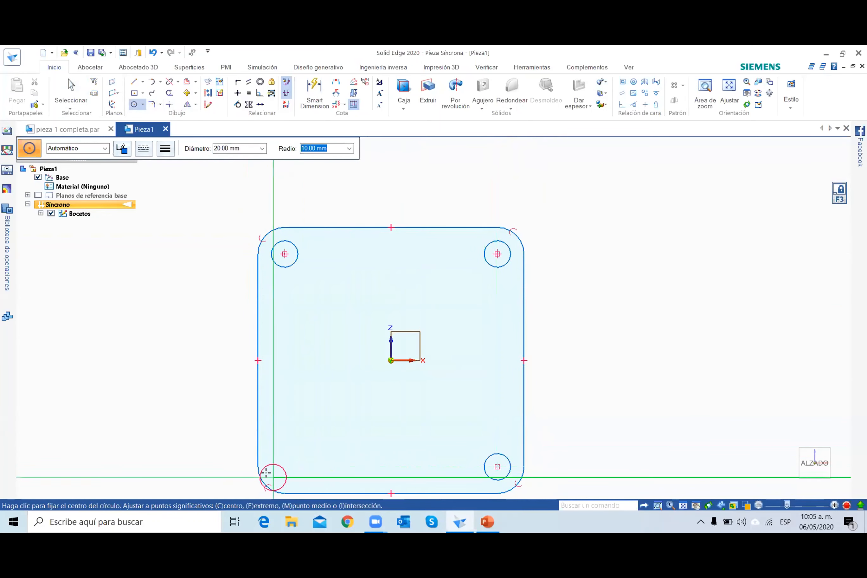
{"action": "left_click", "coordinate": [285, 466]}
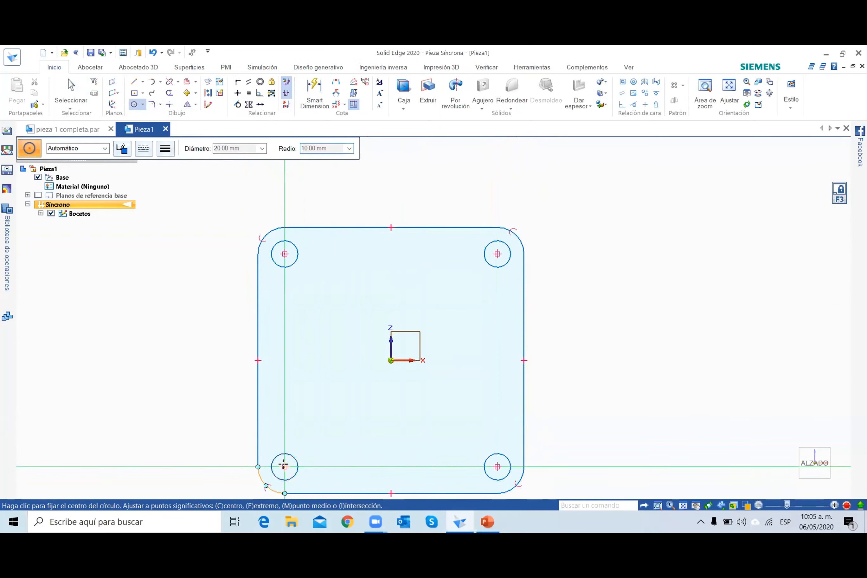
{"action": "left_click", "coordinate": [71, 90]}
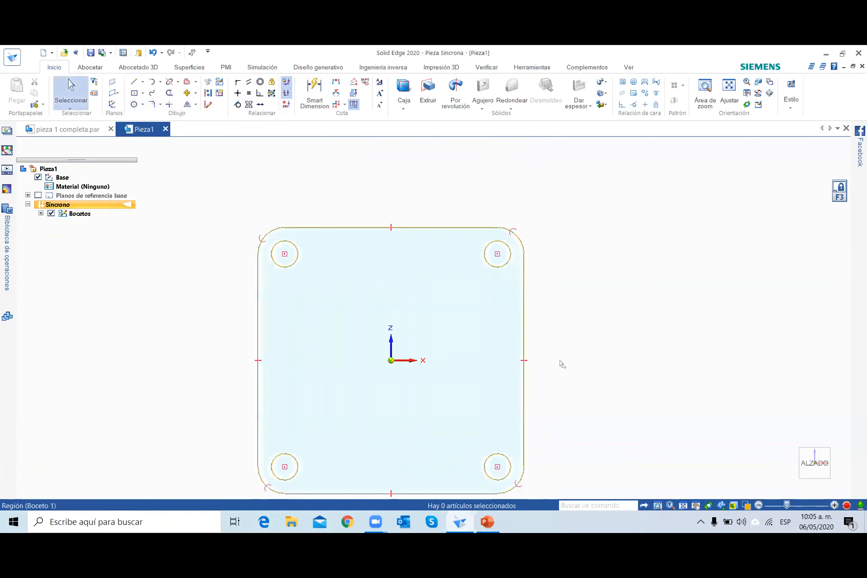
Extrude the plate region around the four circles 20 mm towards the back and show it in isometric view.
{"action": "scroll", "coordinate": [561, 364], "scroll_direction": "down", "scroll_amount": 1}
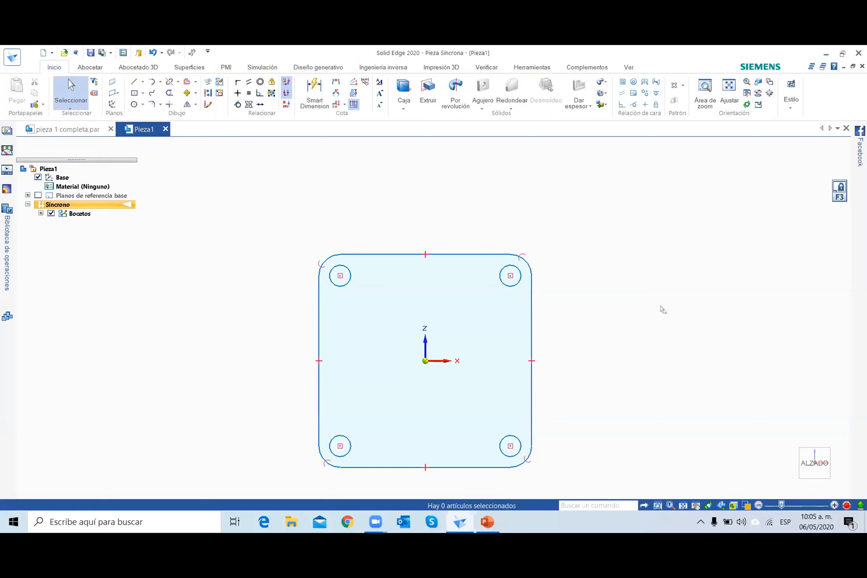
{"action": "left_click", "coordinate": [470, 346]}
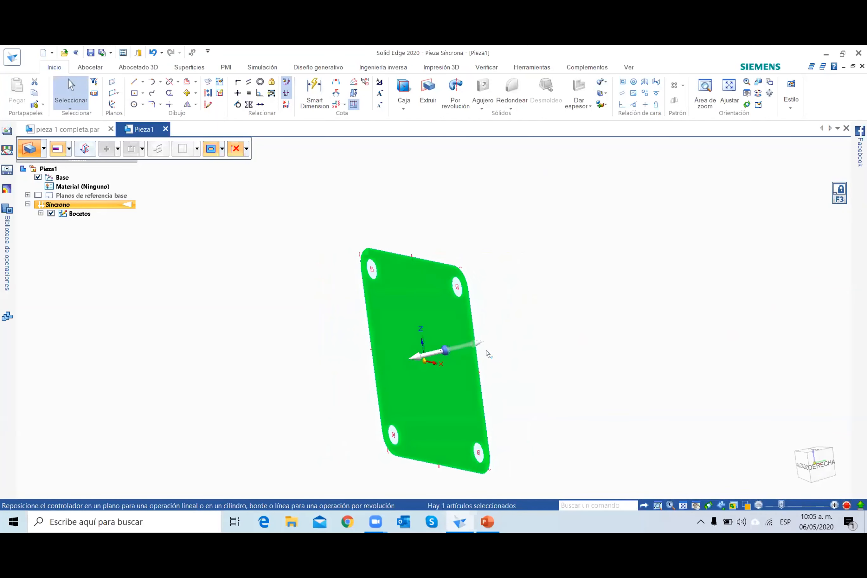
{"action": "left_click", "coordinate": [469, 346]}
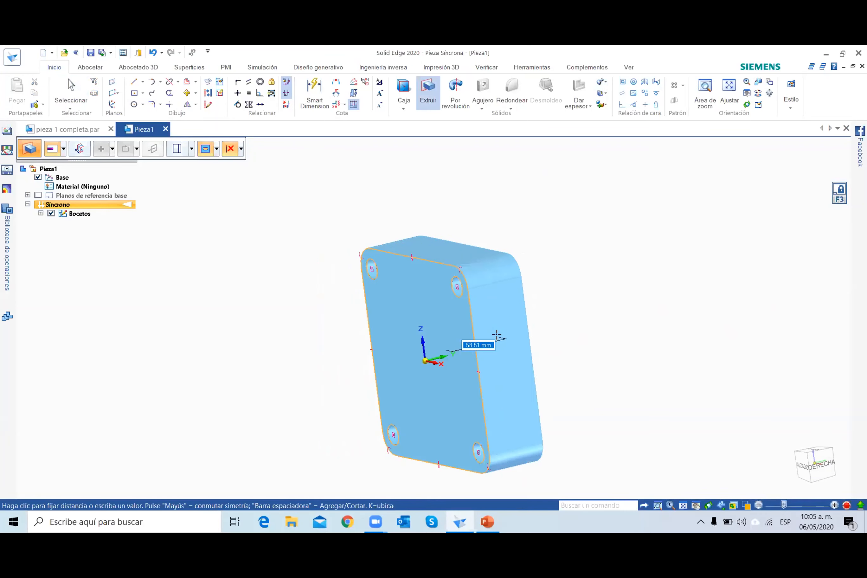
{"action": "left_click", "coordinate": [497, 335]}
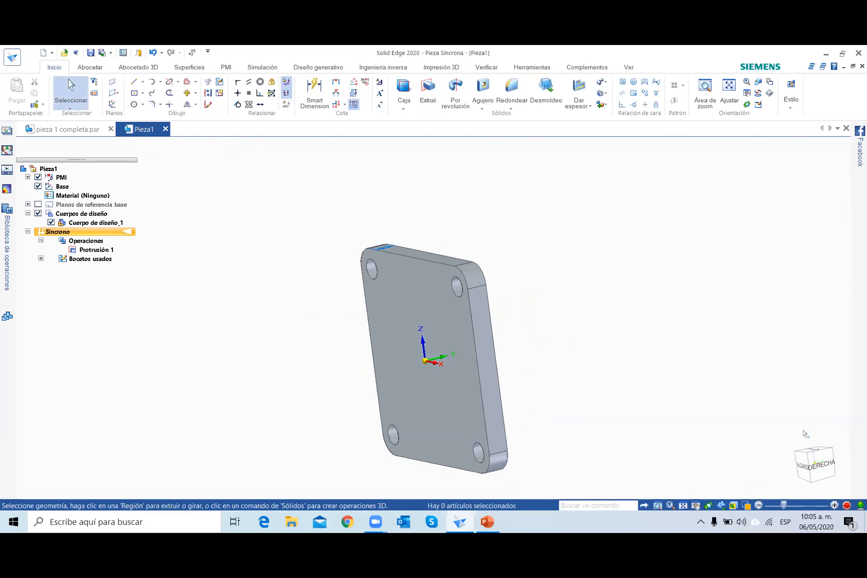
{"action": "left_click", "coordinate": [794, 487]}
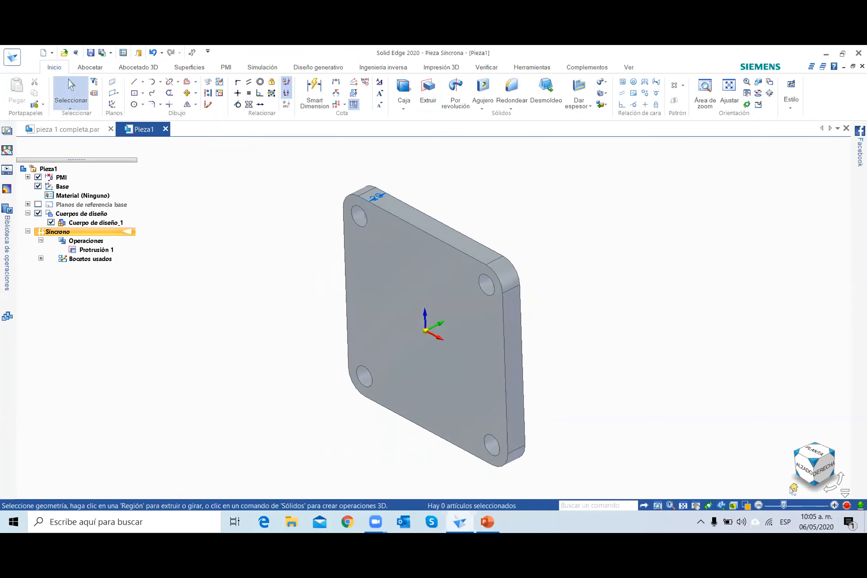
Check the part drawing in PowerPoint, and back in Solid Edge sketch a 120 mm diameter circle centred on the plate's front face.
{"action": "left_click", "coordinate": [488, 522]}
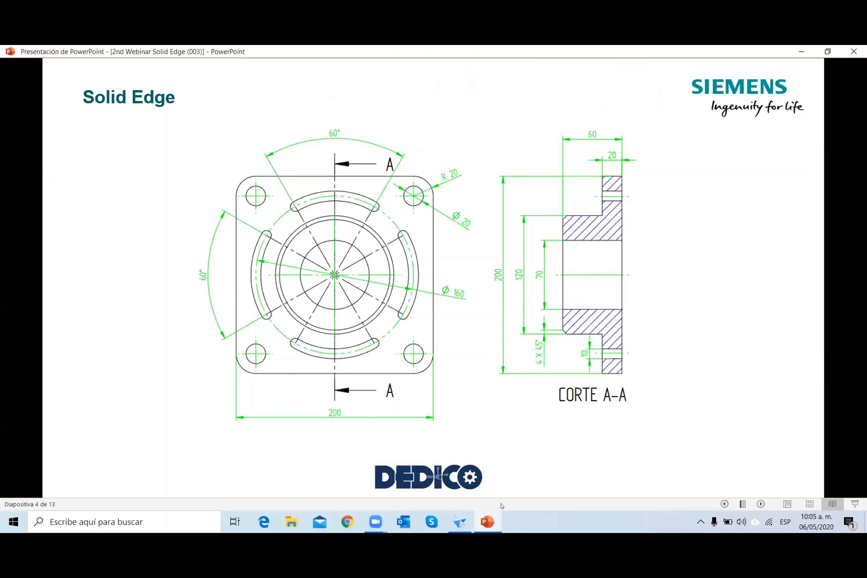
{"action": "left_click", "coordinate": [459, 521]}
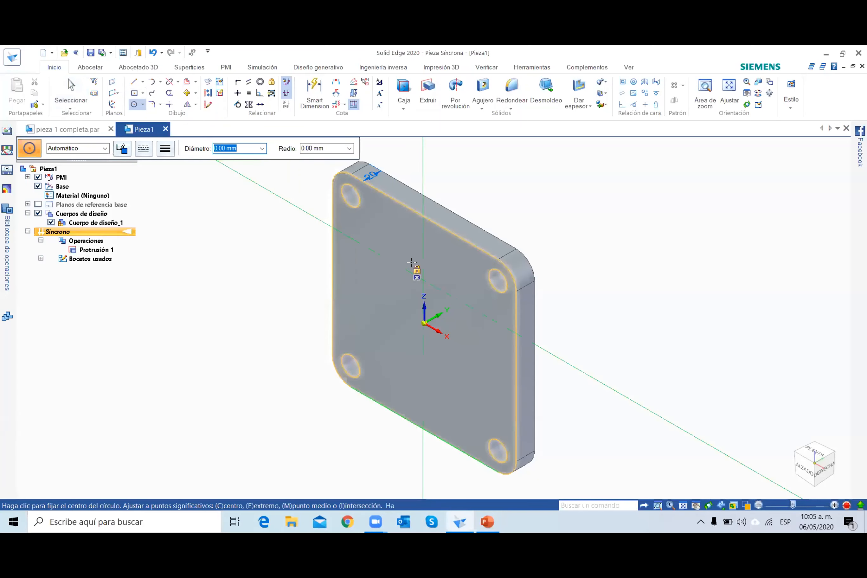
{"action": "key", "text": "F3"}
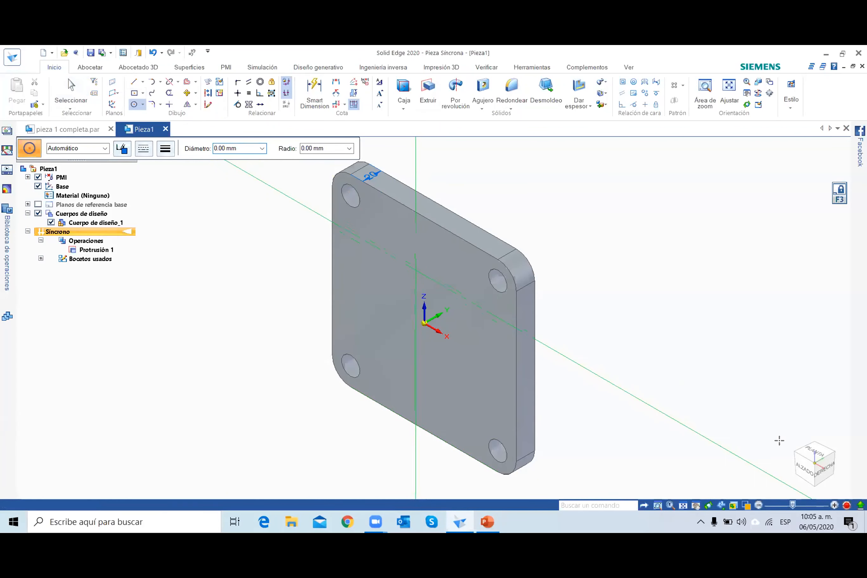
{"action": "left_click", "coordinate": [804, 469]}
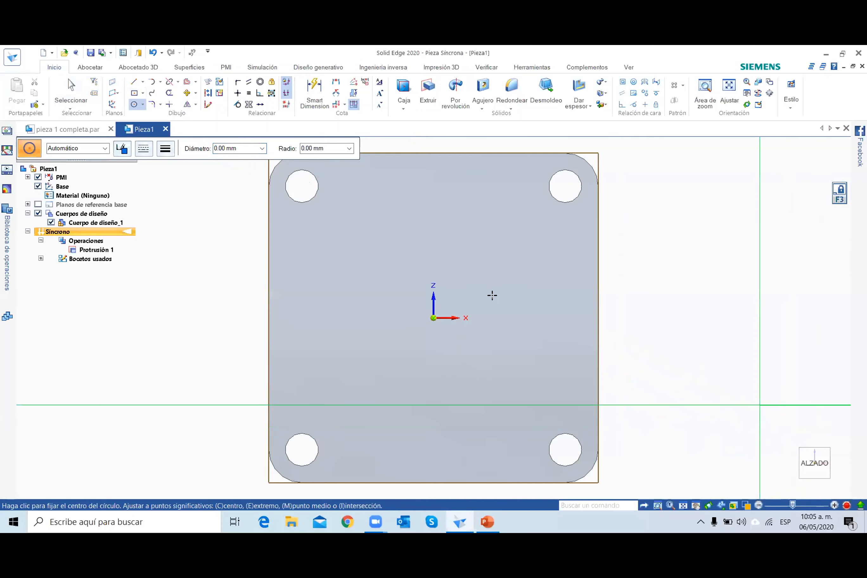
{"action": "left_click", "coordinate": [433, 318]}
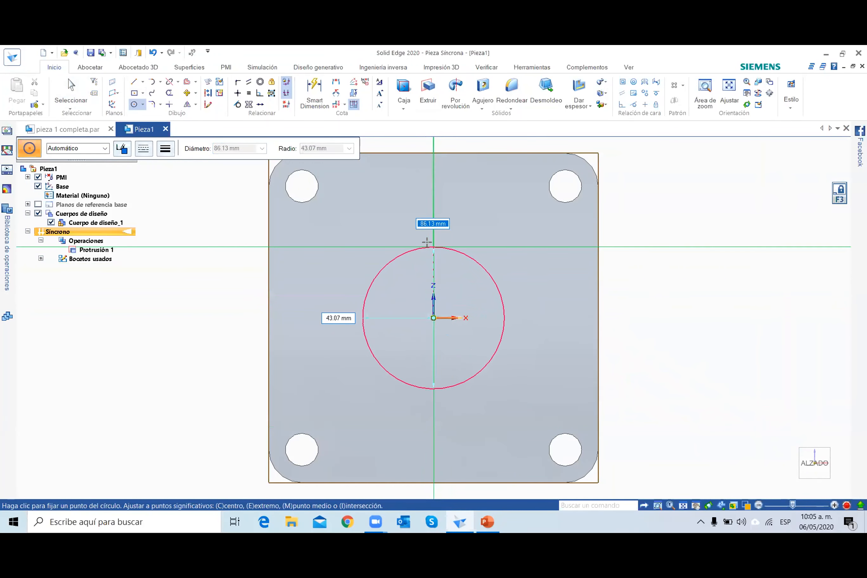
{"action": "type", "text": "120"}
{"action": "key", "text": "Return"}
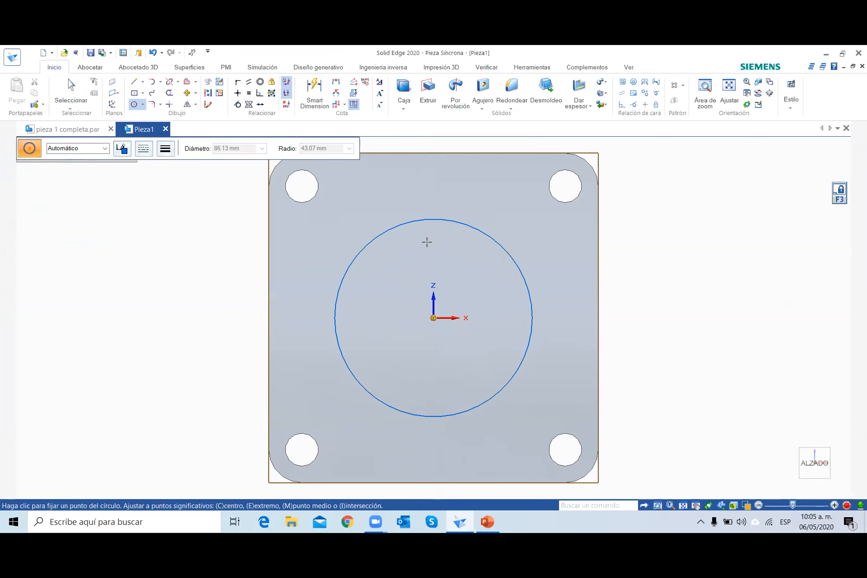
{"action": "key", "text": "Escape"}
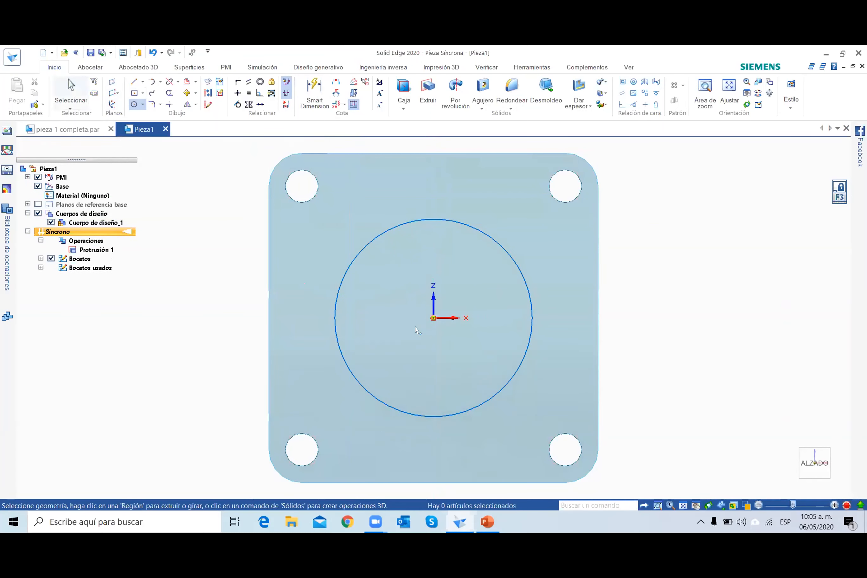
Extrude the 120 mm circular region 40 mm outward from the plate's front face to form the central boss.
{"action": "left_click", "coordinate": [448, 369]}
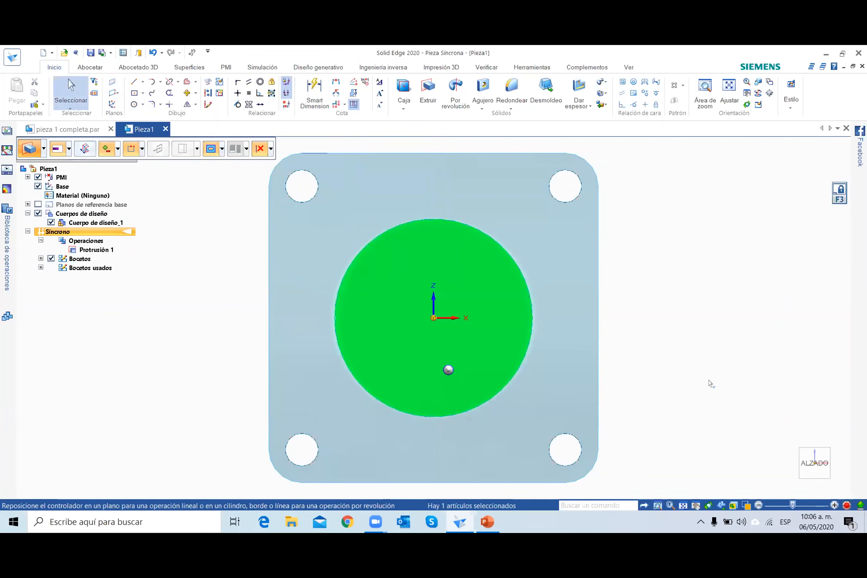
{"action": "middle_click_drag", "start_coordinate": [682, 398], "coordinate": [409, 376]}
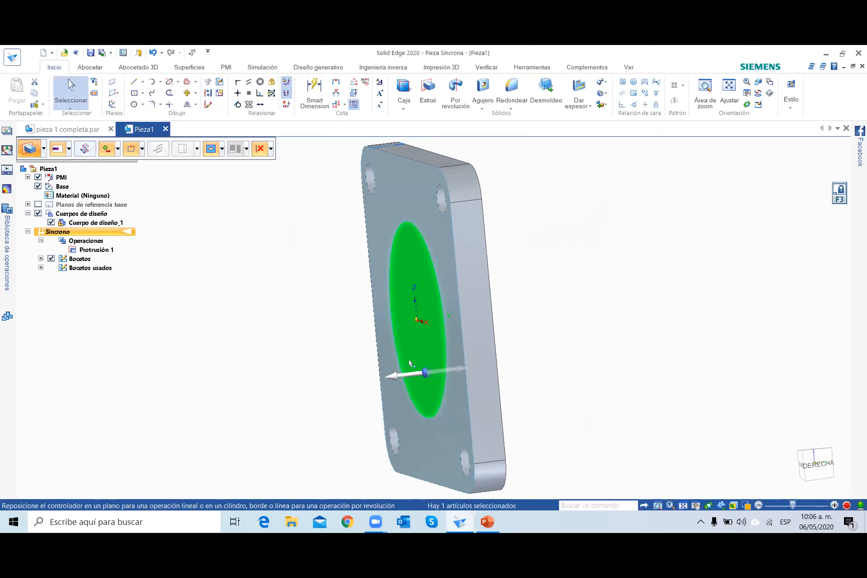
{"action": "key", "text": "Escape"}
{"action": "left_click", "coordinate": [399, 377]}
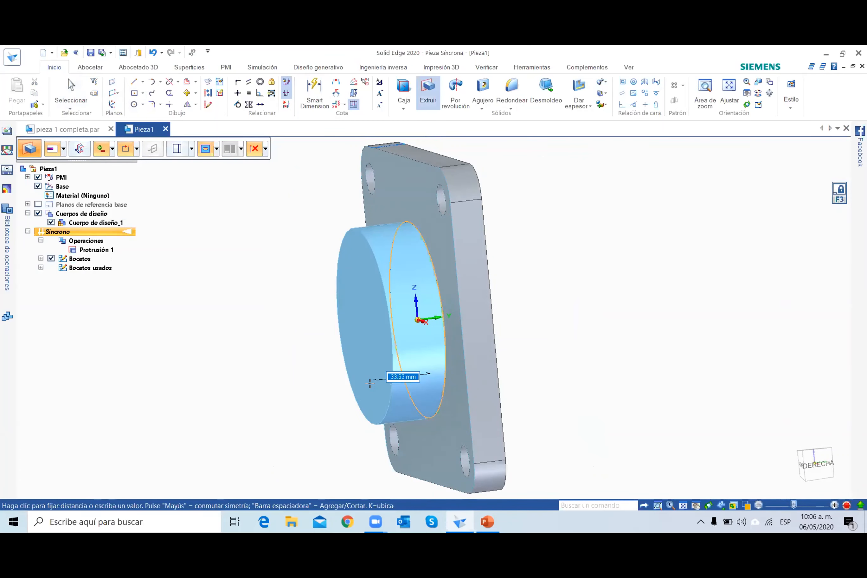
{"action": "type", "text": "40"}
{"action": "key", "text": "Return"}
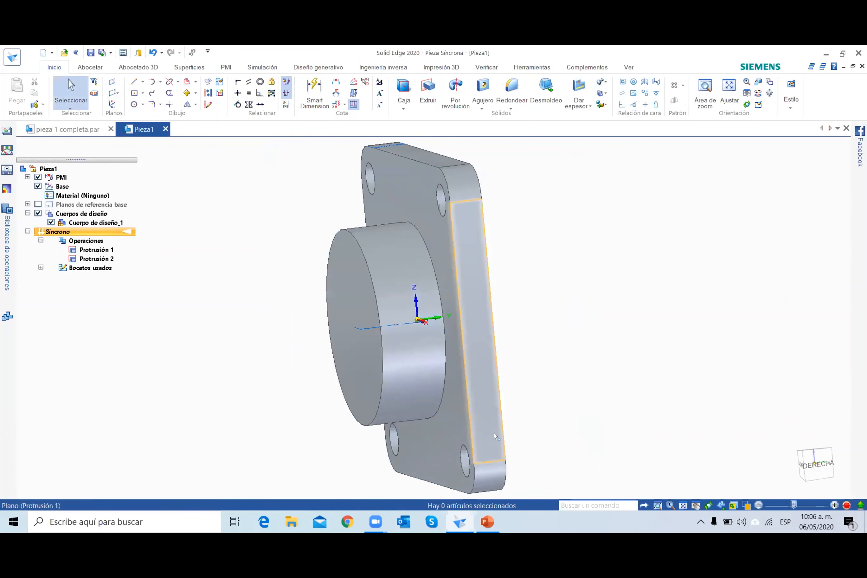
Sketch a 70 mm diameter circle on the boss's front face, centred on the origin.
{"action": "middle_click_drag", "start_coordinate": [496, 436], "coordinate": [647, 429]}
{"action": "left_click", "coordinate": [808, 464]}
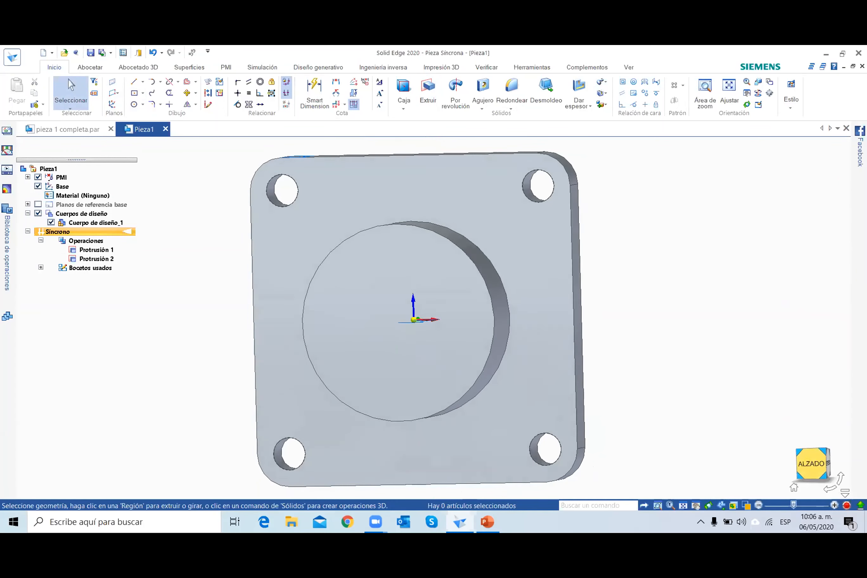
{"action": "left_click", "coordinate": [135, 105]}
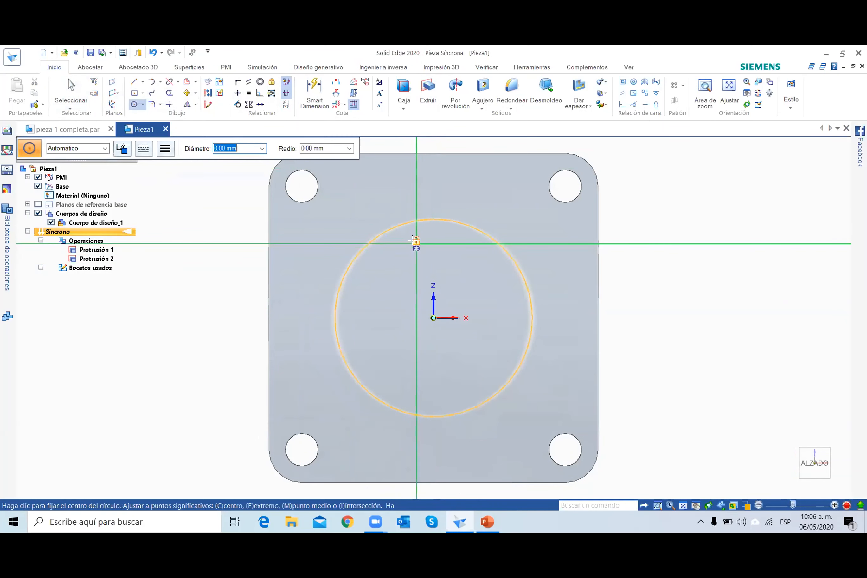
{"action": "key", "text": "F3"}
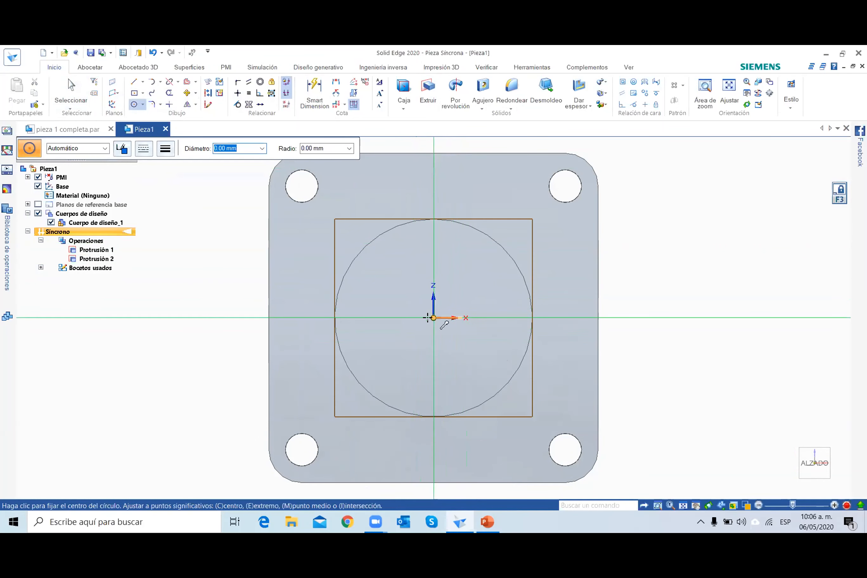
{"action": "left_click", "coordinate": [432, 316]}
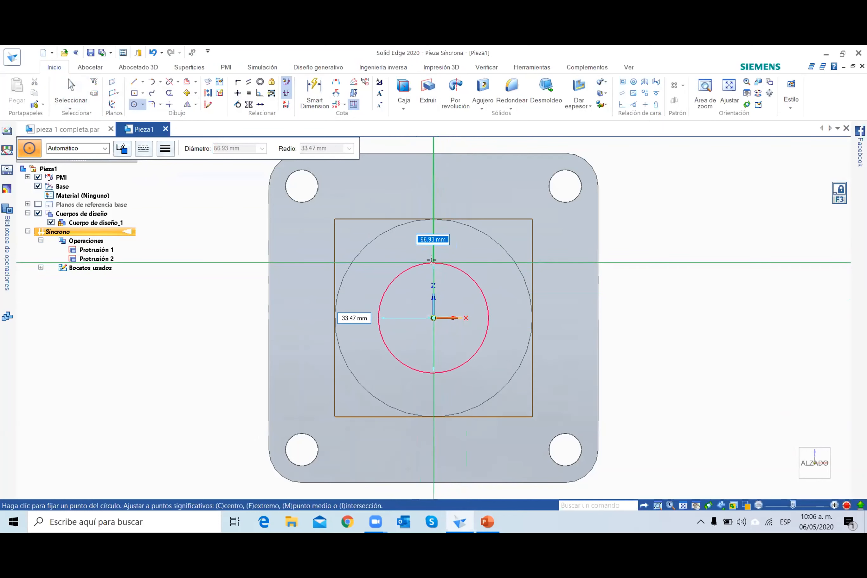
{"action": "type", "text": "70"}
{"action": "key", "text": "Return"}
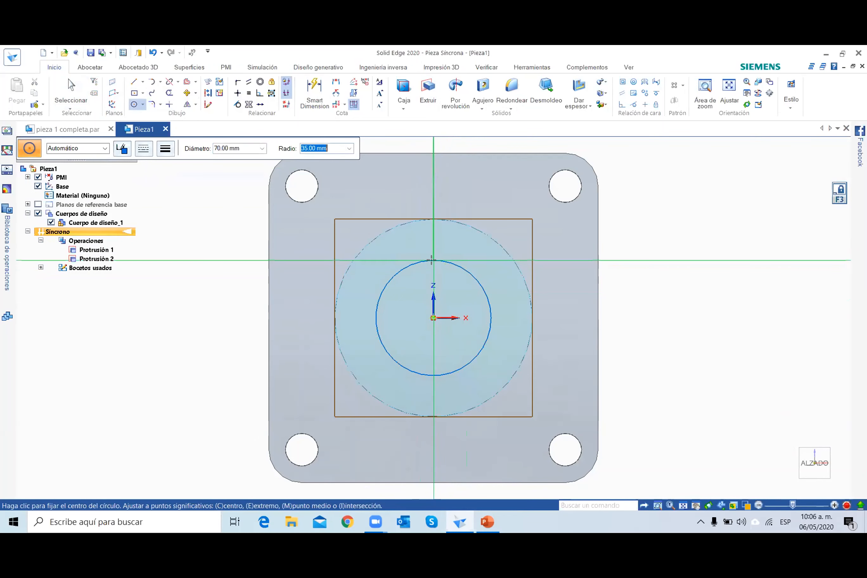
{"action": "left_click", "coordinate": [74, 92]}
Cut the 70 mm circular region through the boss and the plate to make the central bore.
{"action": "middle_click_drag", "start_coordinate": [660, 378], "coordinate": [639, 378]}
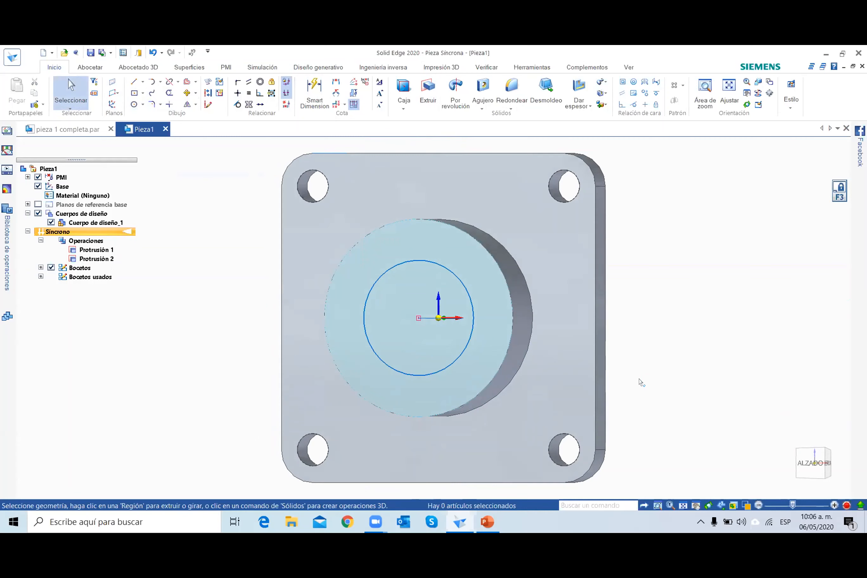
{"action": "left_click", "coordinate": [410, 337]}
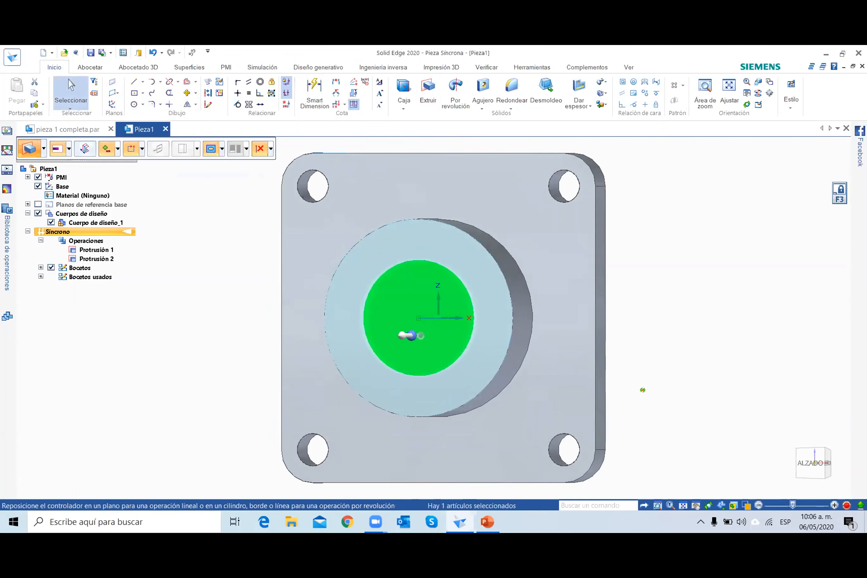
{"action": "middle_click_drag", "start_coordinate": [642, 389], "coordinate": [627, 393]}
{"action": "middle_click_drag", "start_coordinate": [421, 343], "coordinate": [413, 342]}
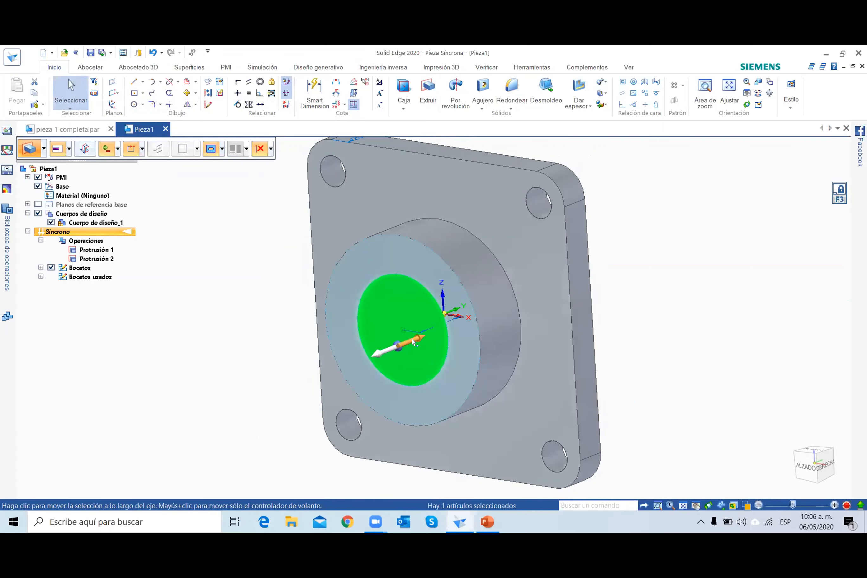
{"action": "left_click", "coordinate": [743, 270]}
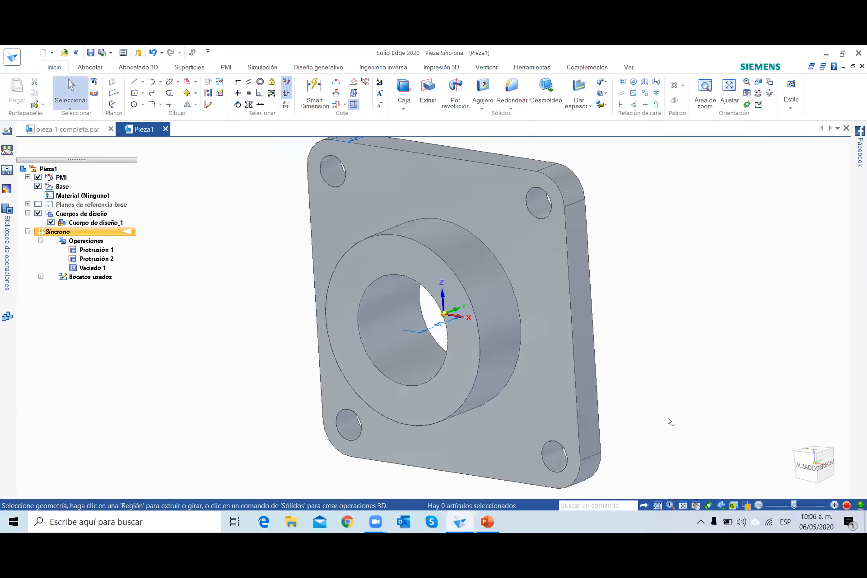
Check the part drawing in PowerPoint, and back in Solid Edge sketch a 160 mm diameter circle centred on the plate's front face.
{"action": "middle_click_drag", "start_coordinate": [672, 420], "coordinate": [705, 405]}
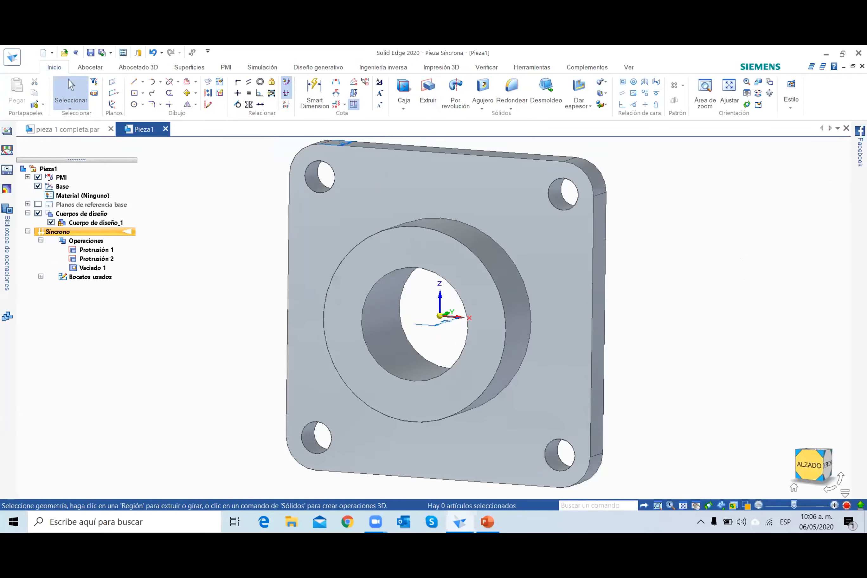
{"action": "left_click", "coordinate": [806, 458]}
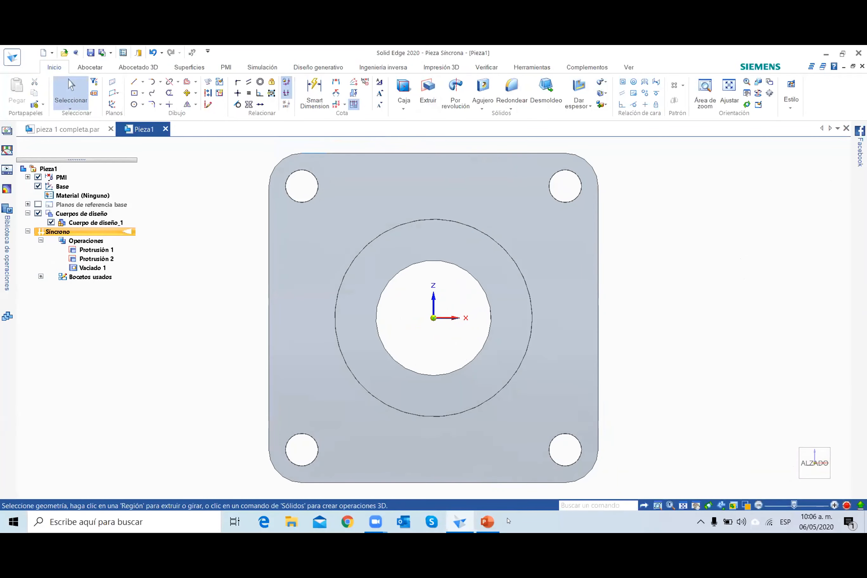
{"action": "left_click", "coordinate": [484, 524]}
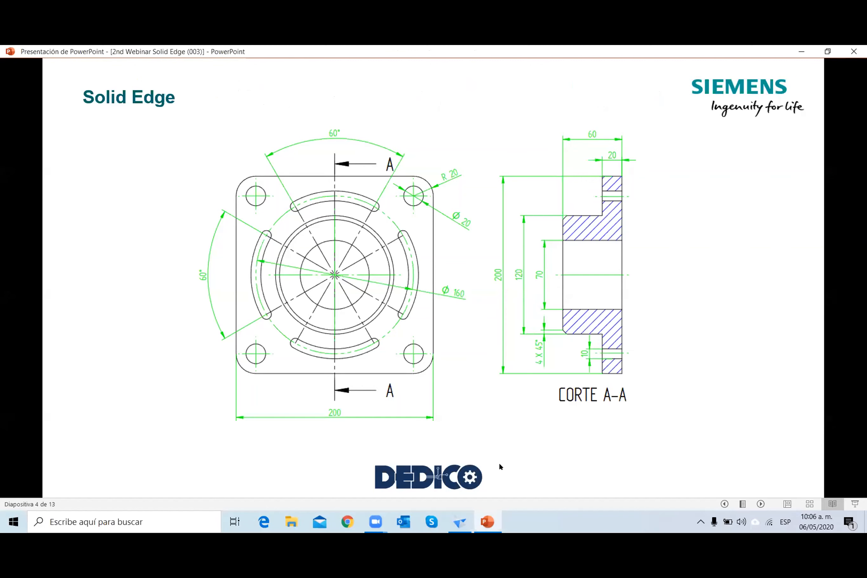
{"action": "left_click", "coordinate": [461, 522]}
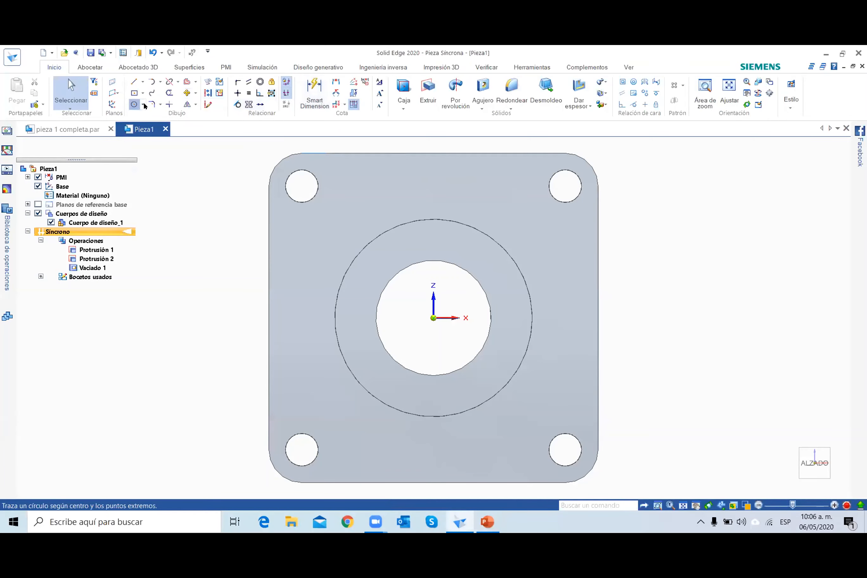
{"action": "left_click", "coordinate": [134, 105]}
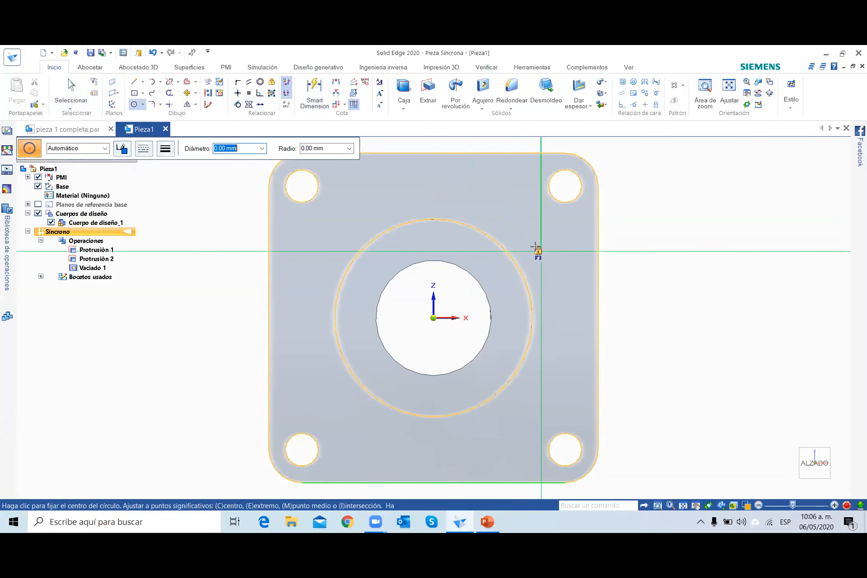
{"action": "left_click", "coordinate": [433, 318]}
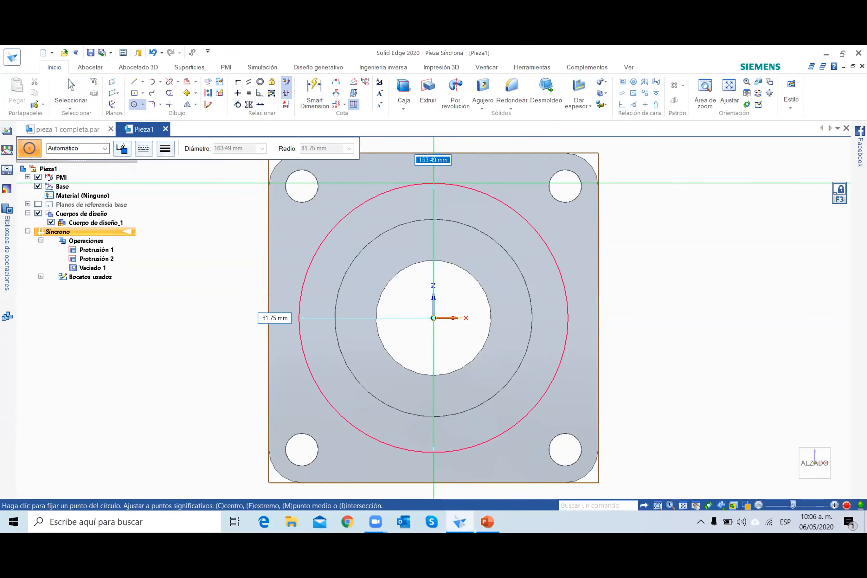
{"action": "type", "text": "160"}
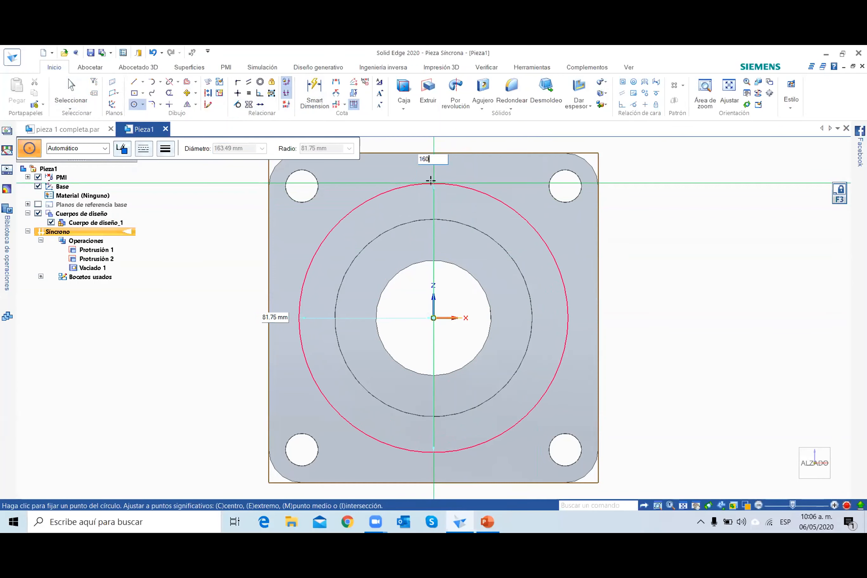
{"action": "key", "text": "Return"}
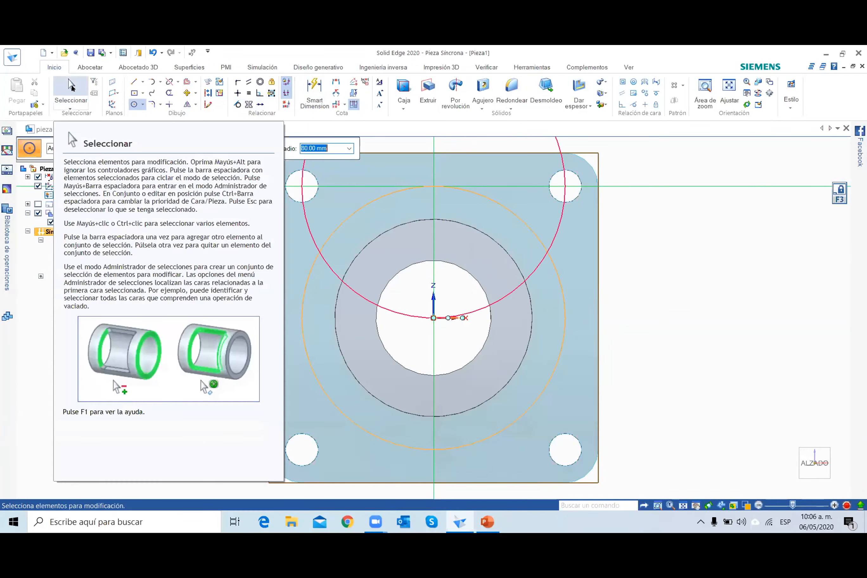
{"action": "left_click", "coordinate": [71, 88]}
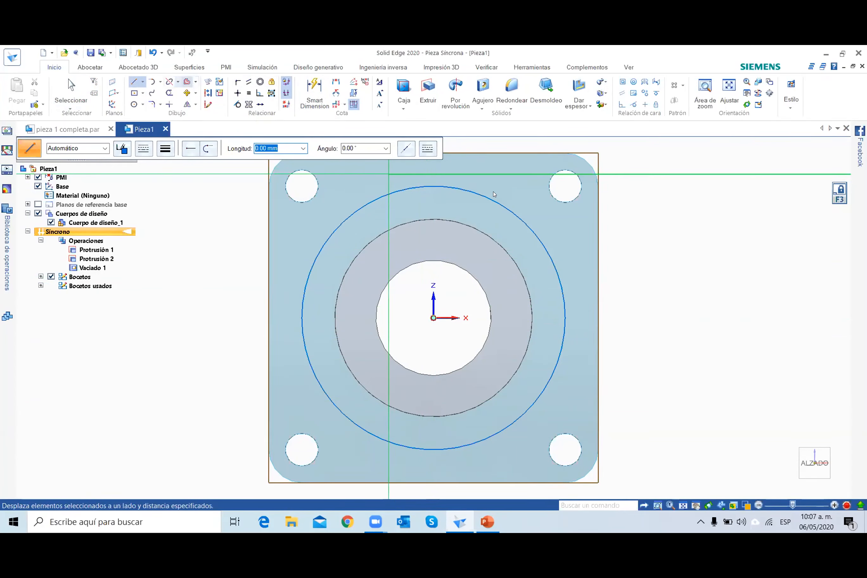
Offset the 160 mm circle 5 mm inward and 5 mm outward as two separate concentric circles.
{"action": "left_click", "coordinate": [439, 183]}
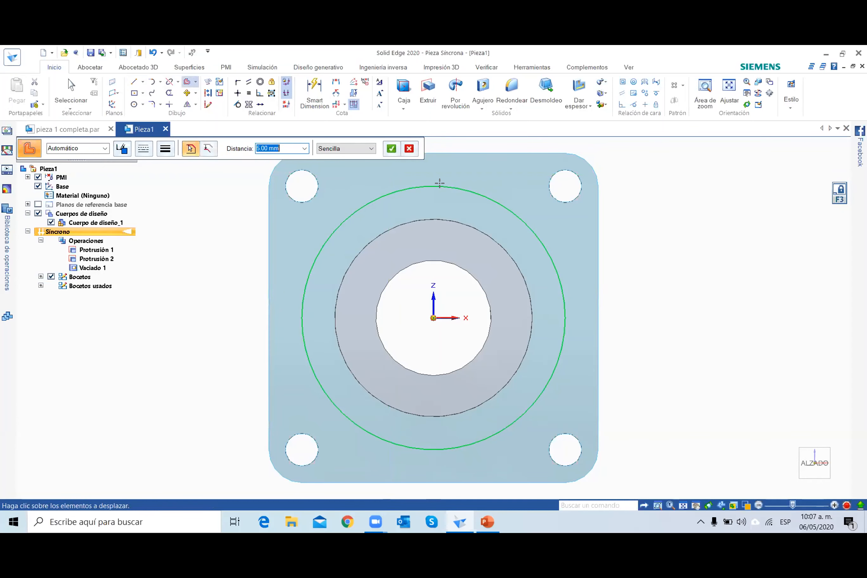
{"action": "right_click", "coordinate": [439, 183]}
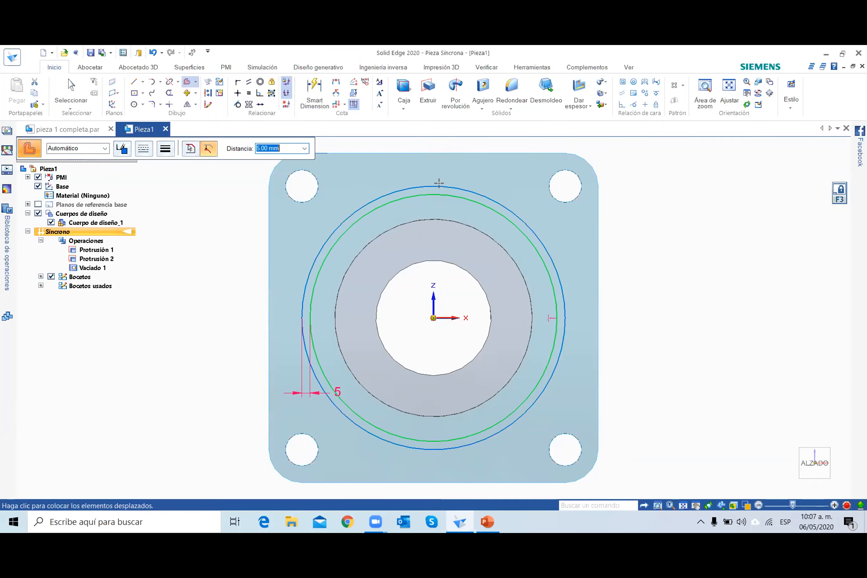
{"action": "left_click", "coordinate": [425, 190]}
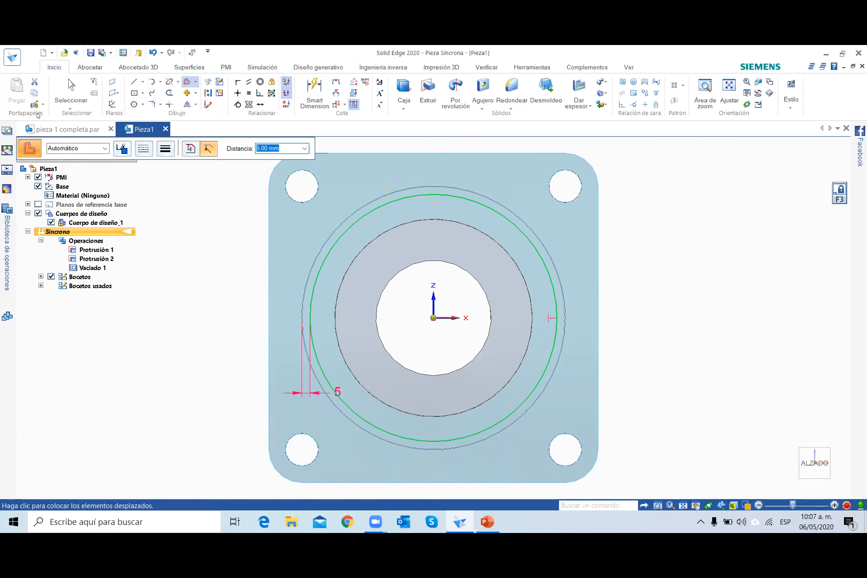
{"action": "left_click", "coordinate": [395, 192]}
{"action": "left_click", "coordinate": [195, 82]}
{"action": "left_click", "coordinate": [201, 94]}
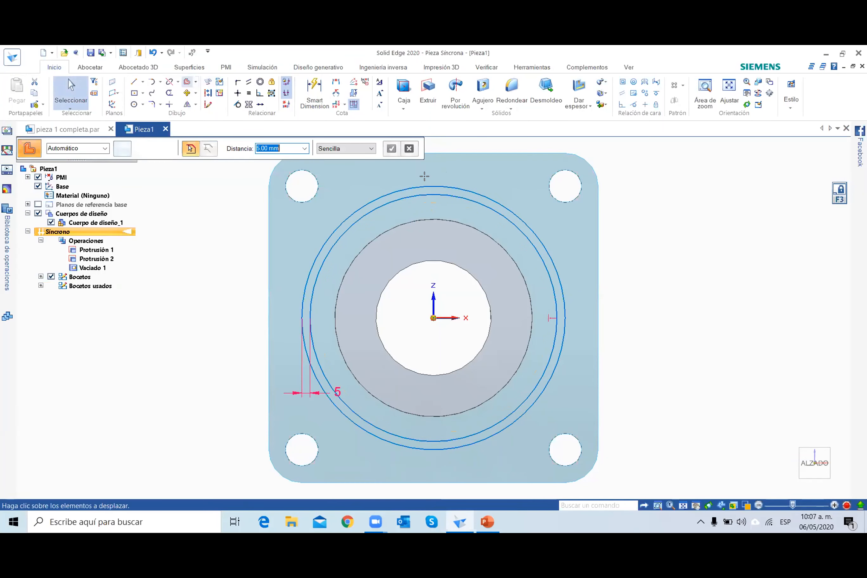
{"action": "right_click", "coordinate": [381, 175]}
{"action": "left_click", "coordinate": [353, 179]}
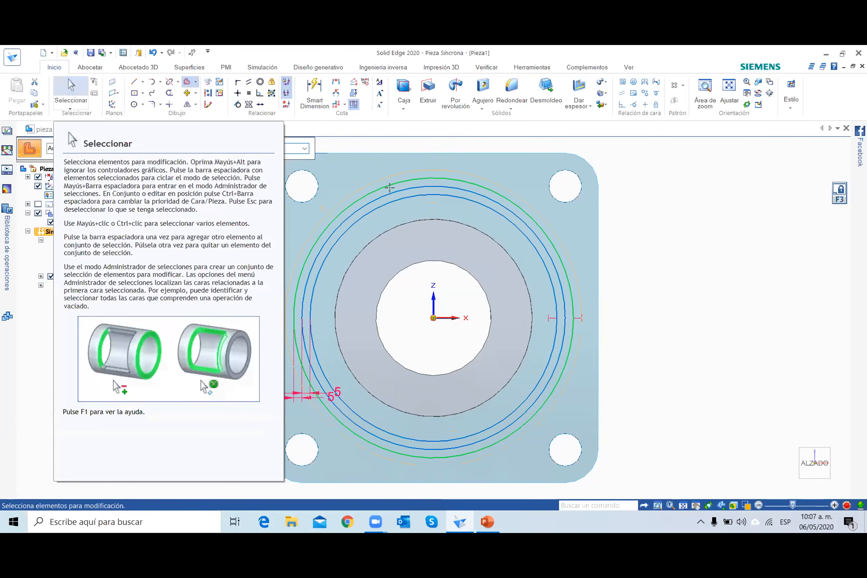
{"action": "left_click", "coordinate": [77, 92]}
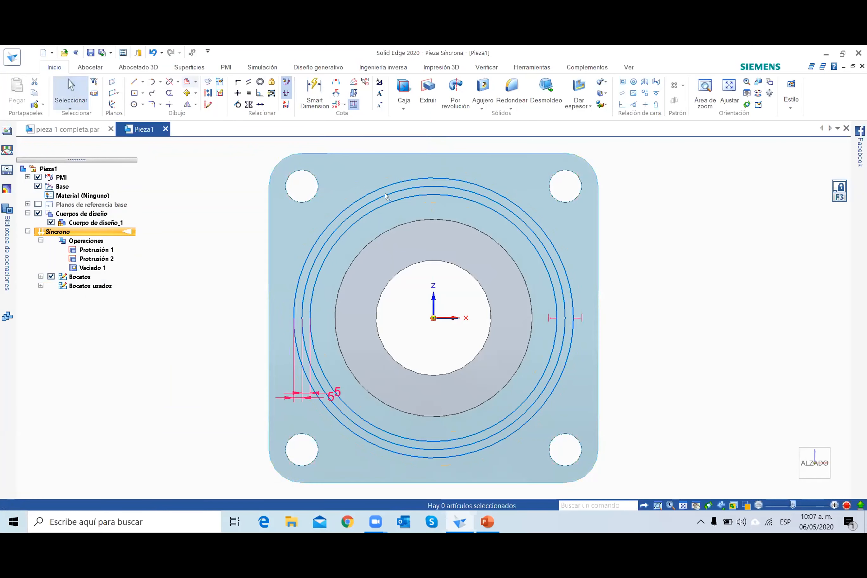
Convert the 160 mm circle to construction geometry and delete the two 5 mm offset dimensions.
{"action": "left_click", "coordinate": [386, 195]}
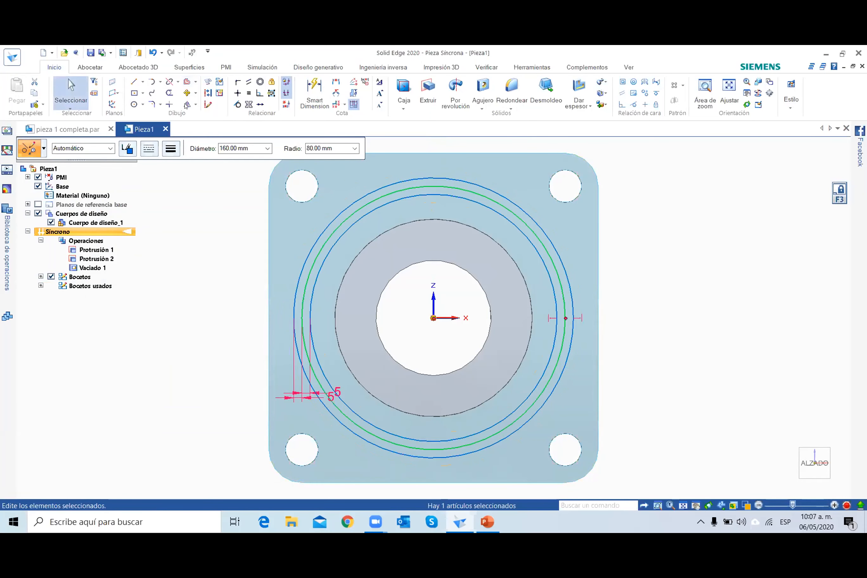
{"action": "left_click", "coordinate": [208, 93]}
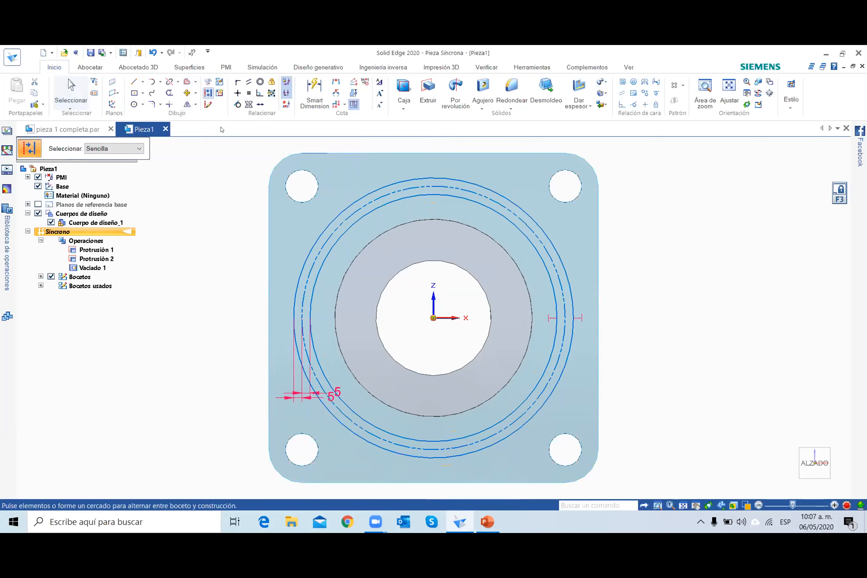
{"action": "left_click", "coordinate": [89, 106]}
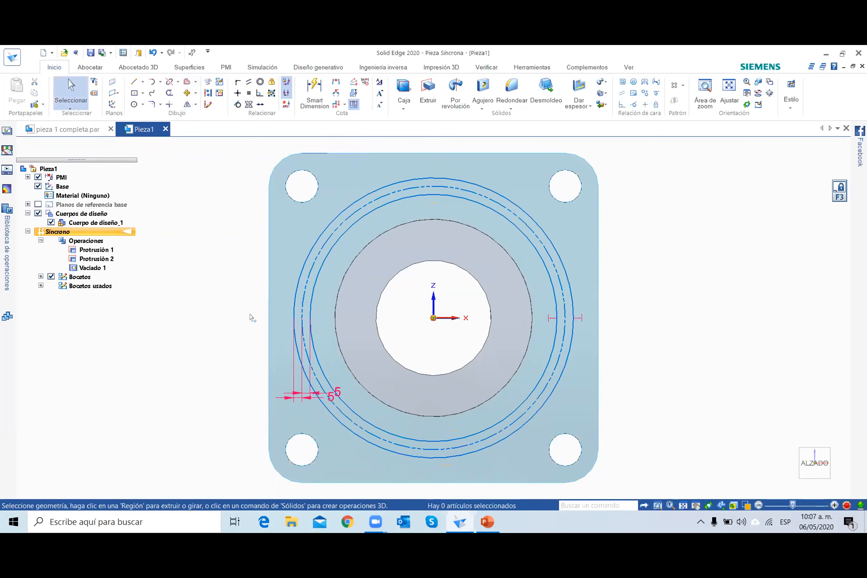
{"action": "left_click", "coordinate": [329, 396]}
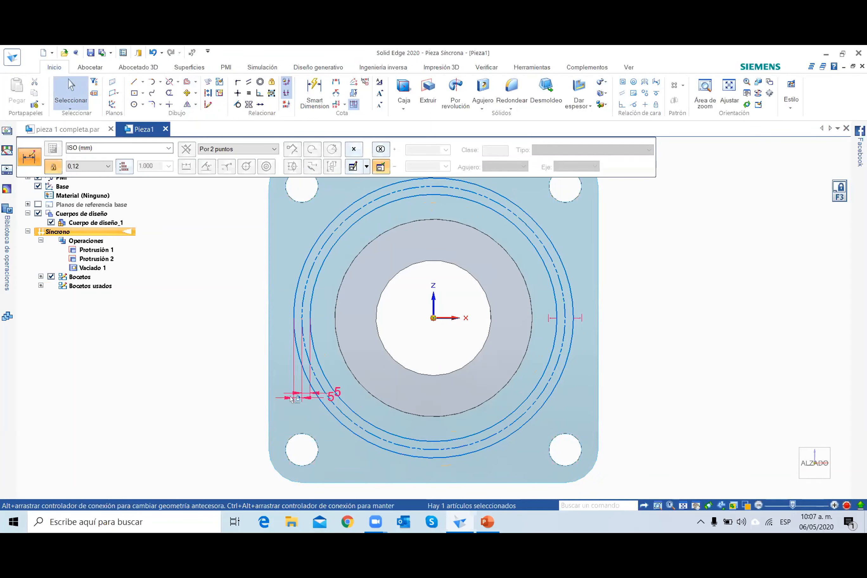
{"action": "key", "text": "Escape"}
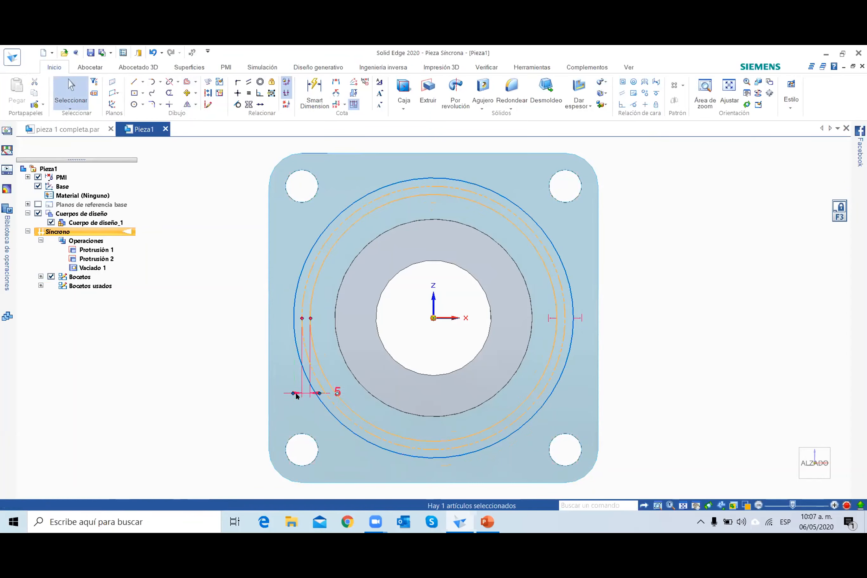
Sketch three lines from the plate's centre leftward past the outer circle: one horizontal, one about 29° above it and one about 30° below it.
{"action": "left_click", "coordinate": [133, 85]}
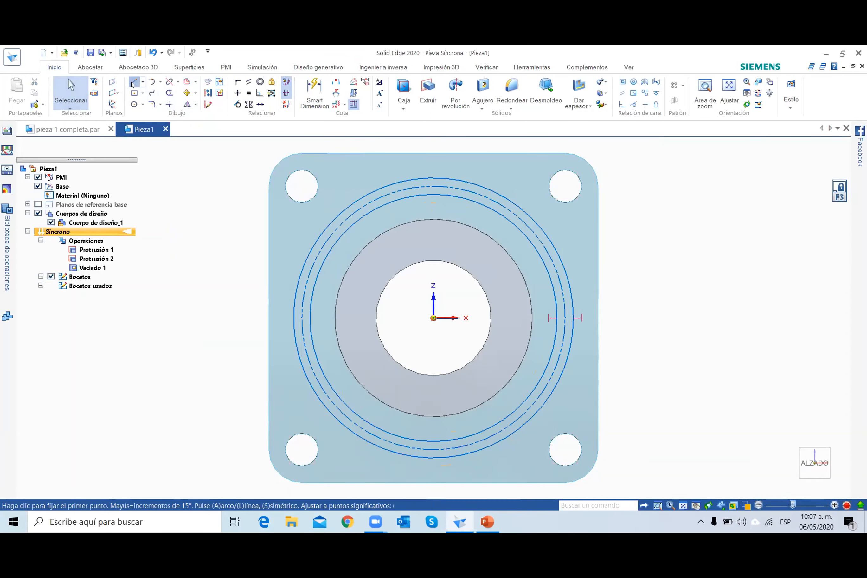
{"action": "left_click", "coordinate": [432, 317]}
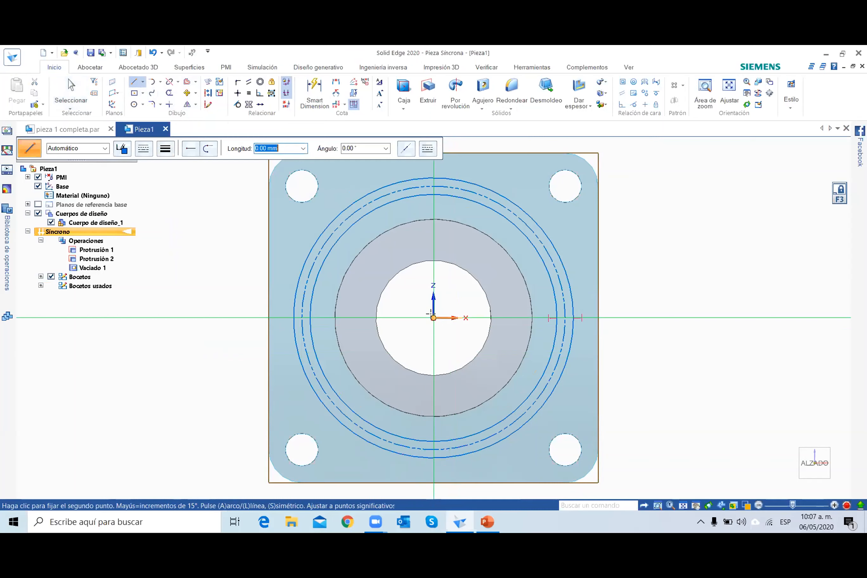
{"action": "left_click", "coordinate": [281, 315]}
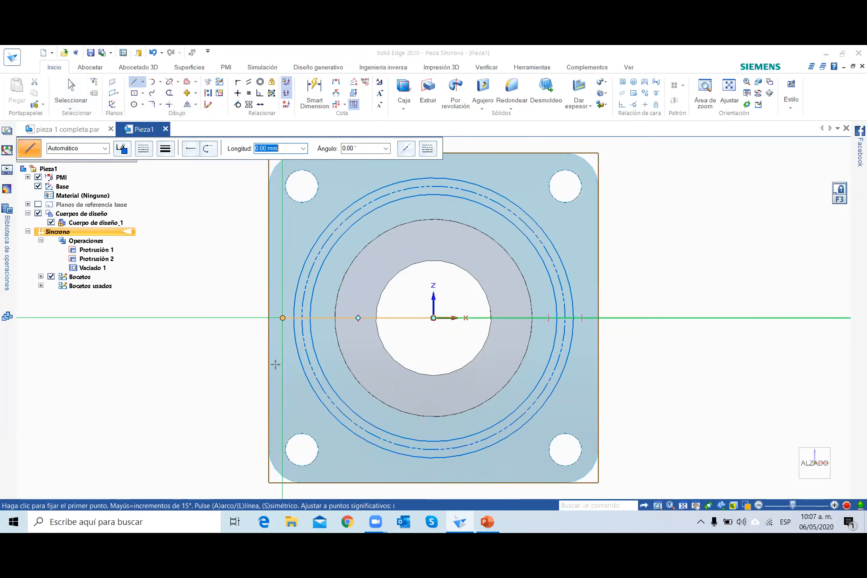
{"action": "left_click", "coordinate": [433, 318]}
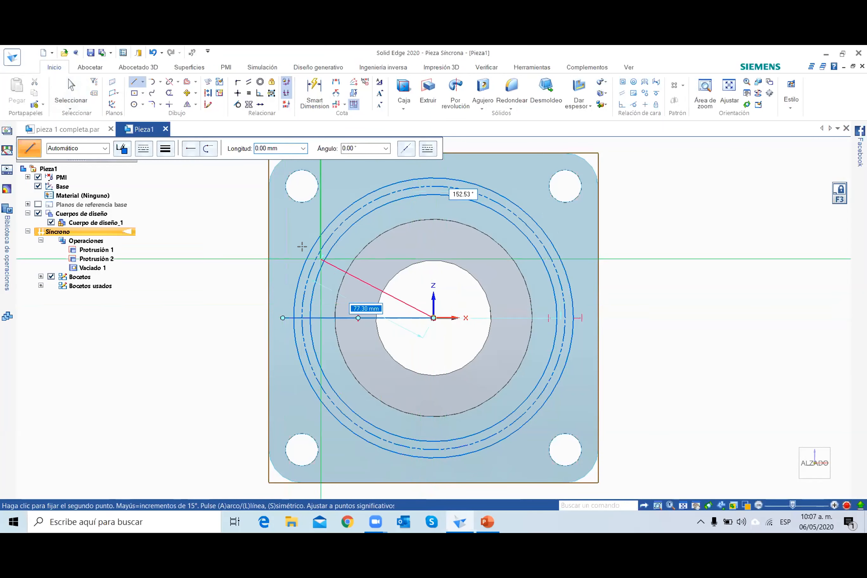
{"action": "left_click", "coordinate": [282, 234]}
{"action": "left_click", "coordinate": [433, 317]}
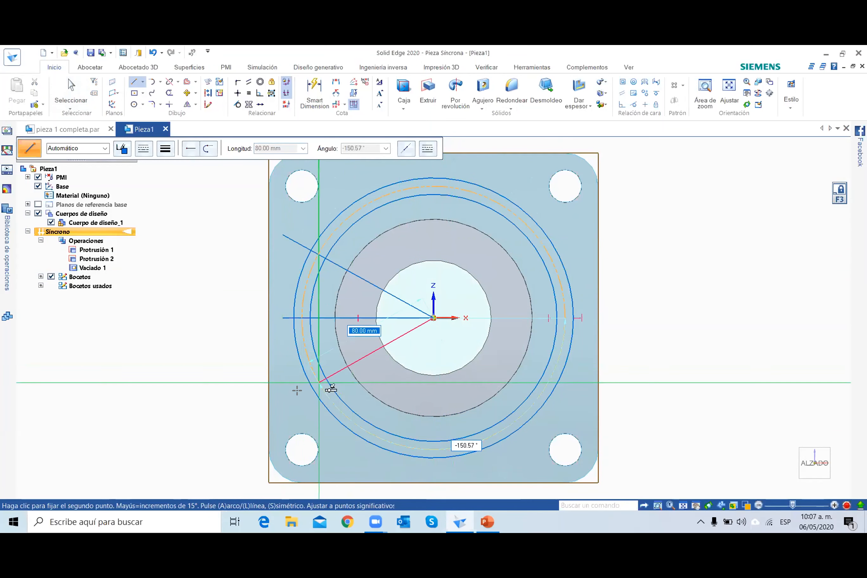
{"action": "left_click", "coordinate": [298, 394]}
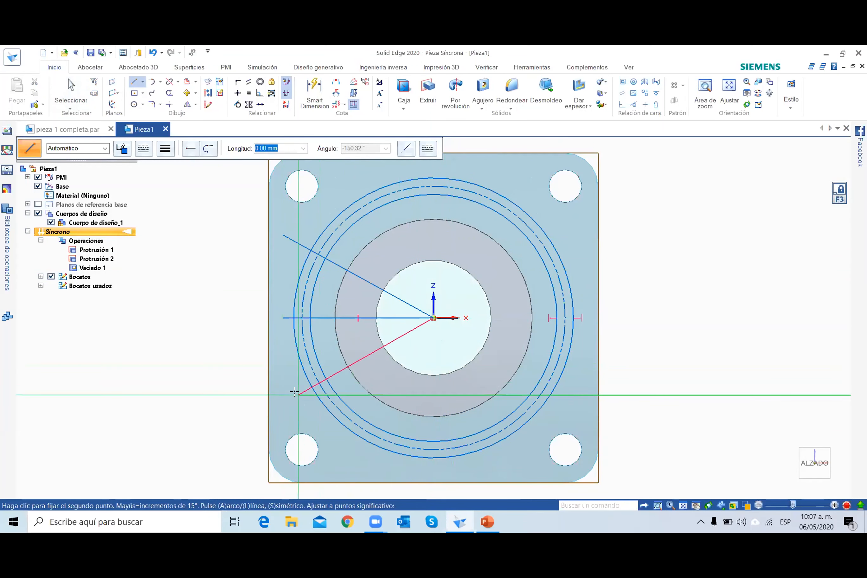
Check the slot angle in the PowerPoint drawing, and back in Solid Edge dimension both inclined lines at 30° from the horizontal line.
{"action": "left_click", "coordinate": [482, 524]}
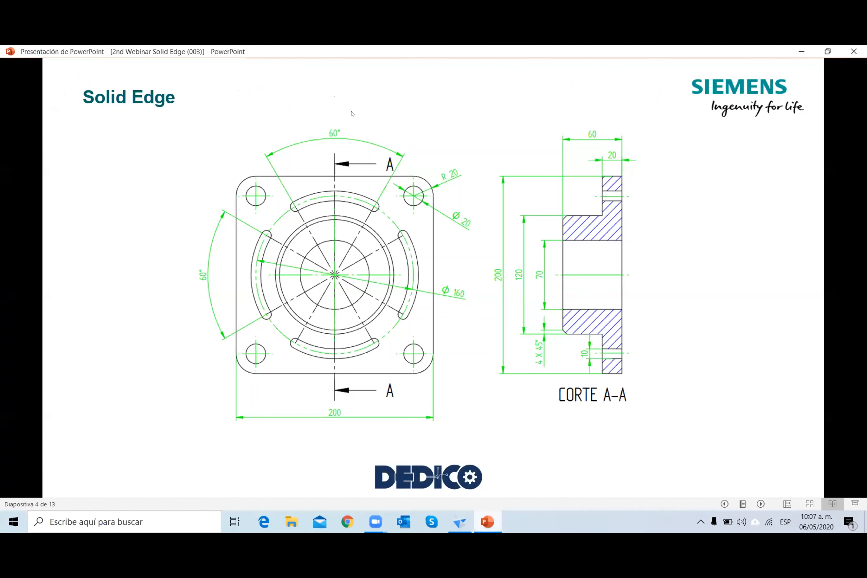
{"action": "key", "text": "alt+Tab"}
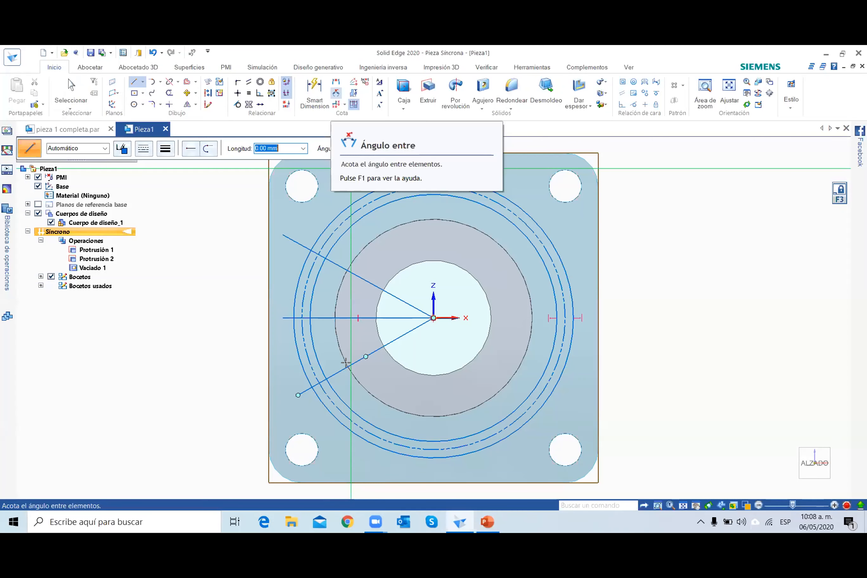
{"action": "left_click", "coordinate": [333, 368]}
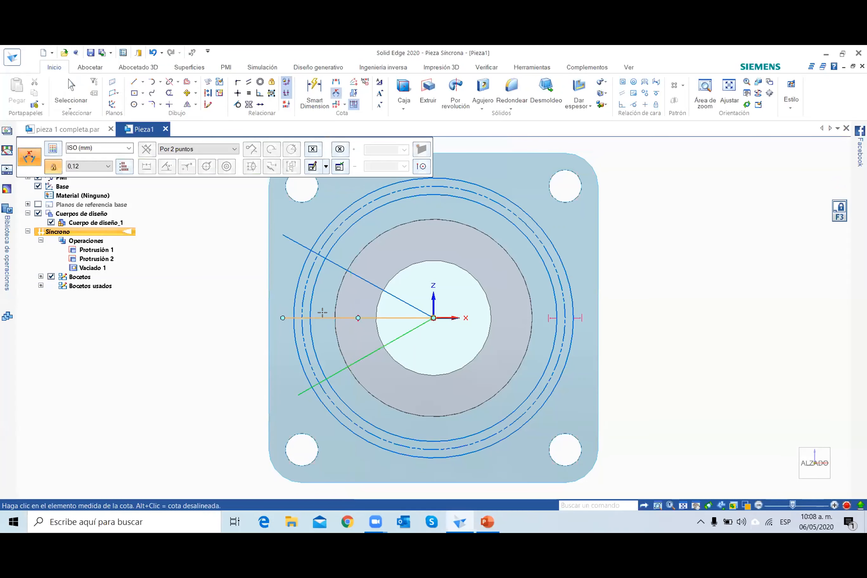
{"action": "left_click", "coordinate": [323, 314]}
{"action": "left_click", "coordinate": [280, 343]}
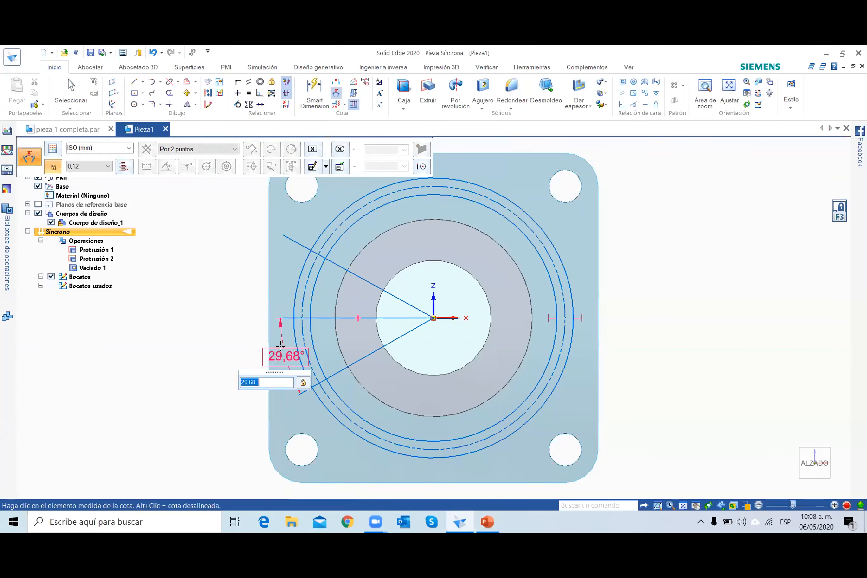
{"action": "type", "text": "30"}
{"action": "key", "text": "Return"}
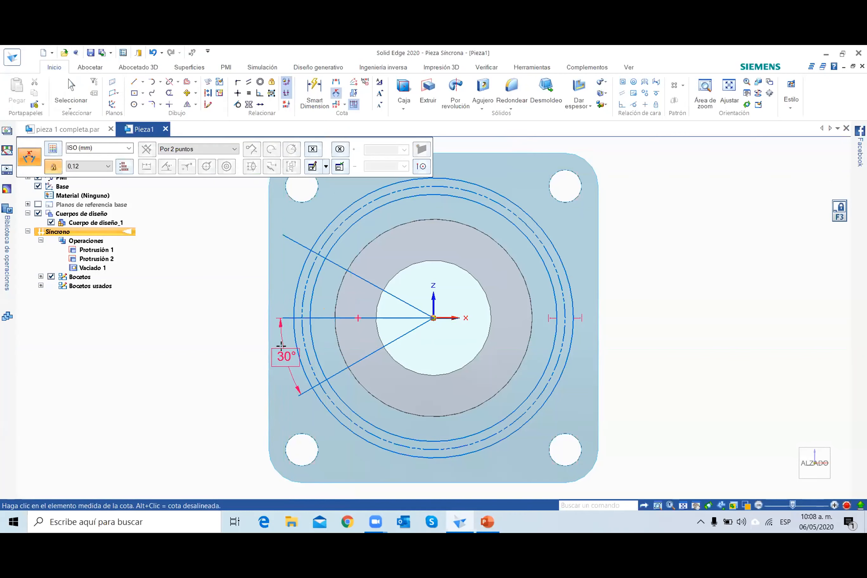
{"action": "left_click", "coordinate": [303, 244]}
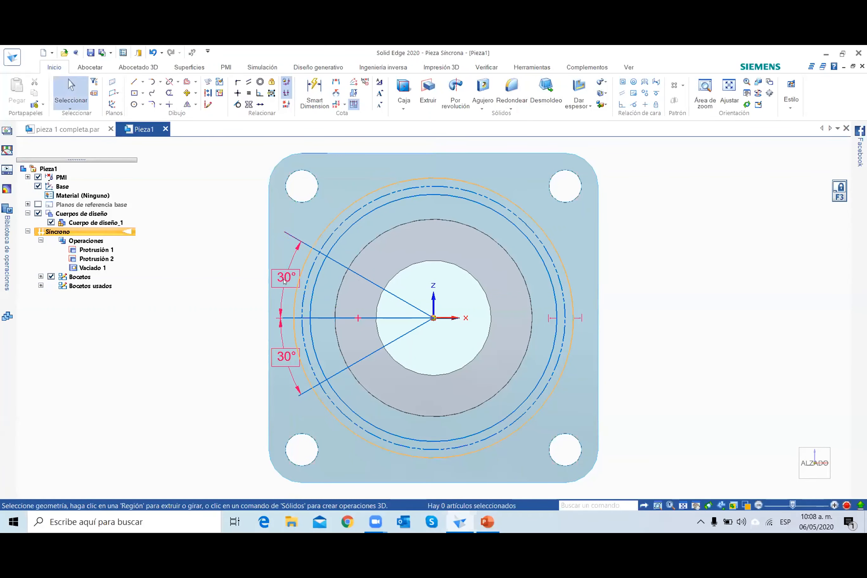
Delete the two 30° angle dimensions beside the horizontal line.
{"action": "left_click", "coordinate": [285, 280]}
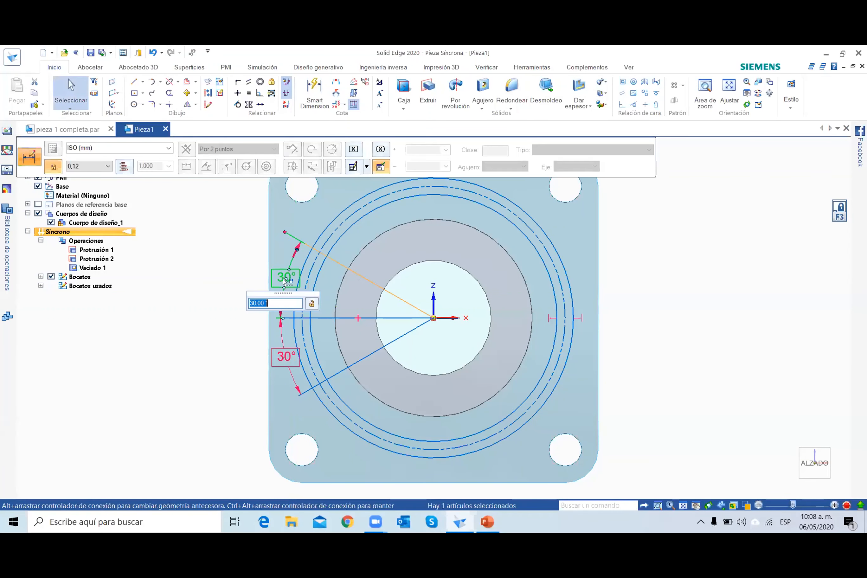
{"action": "key", "text": "Delete"}
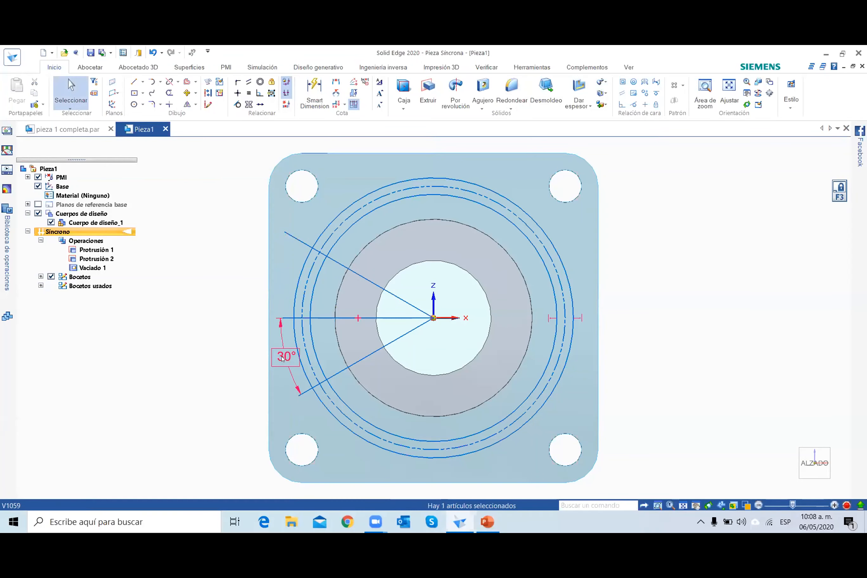
{"action": "left_click", "coordinate": [282, 358]}
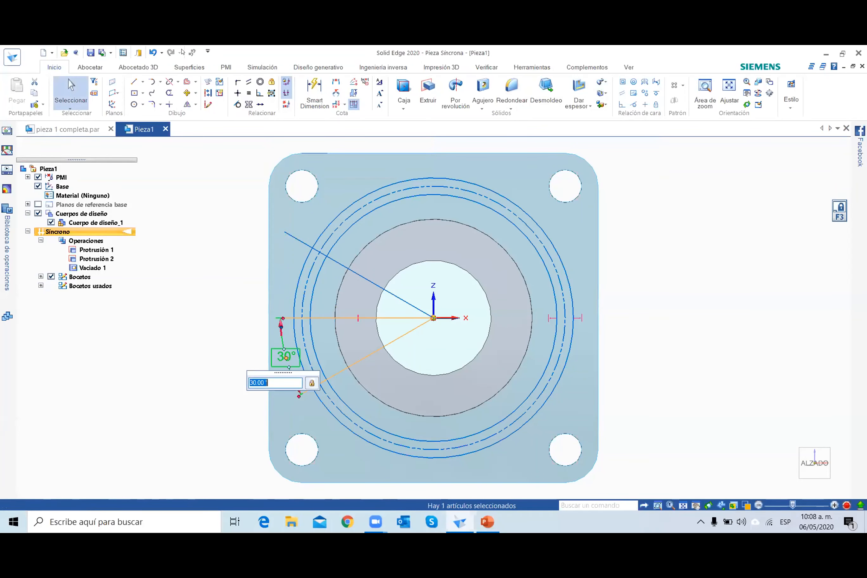
{"action": "key", "text": "Delete"}
Sketch a vertical line about 91 mm long from the plate's centre up past the outer circle.
{"action": "left_click", "coordinate": [134, 82]}
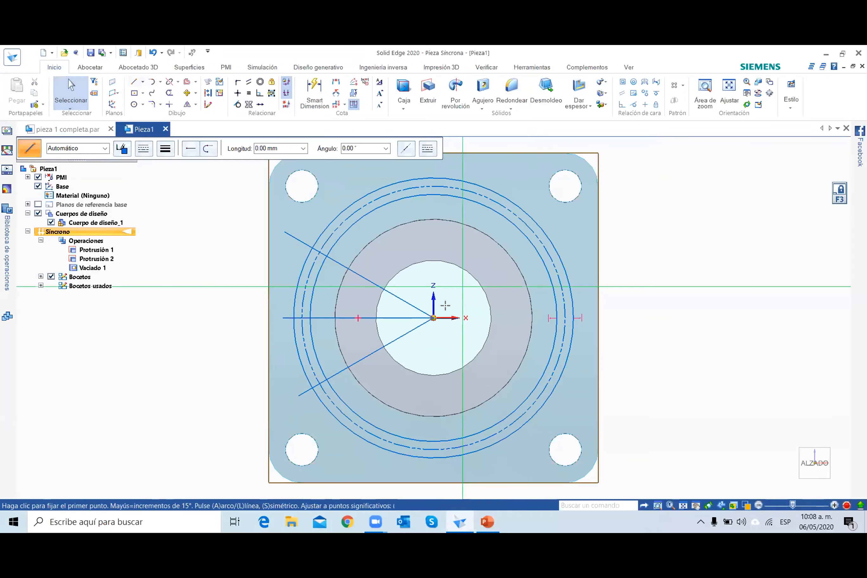
{"action": "left_click", "coordinate": [433, 317]}
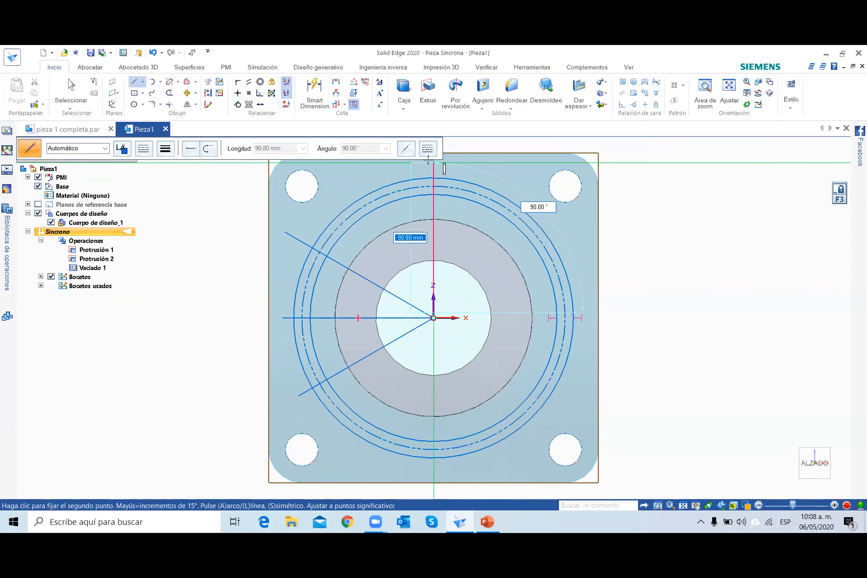
{"action": "right_click", "coordinate": [428, 160]}
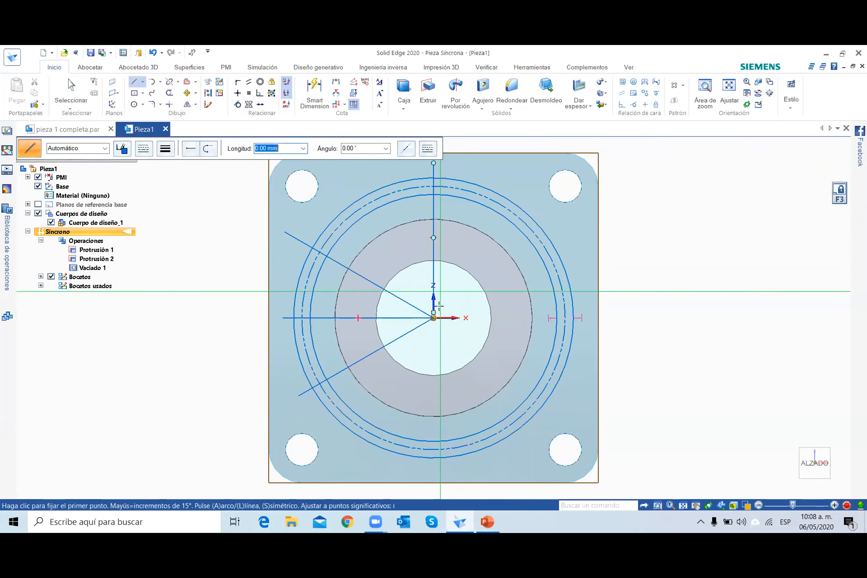
{"action": "left_click", "coordinate": [433, 318]}
{"action": "left_click", "coordinate": [433, 163]}
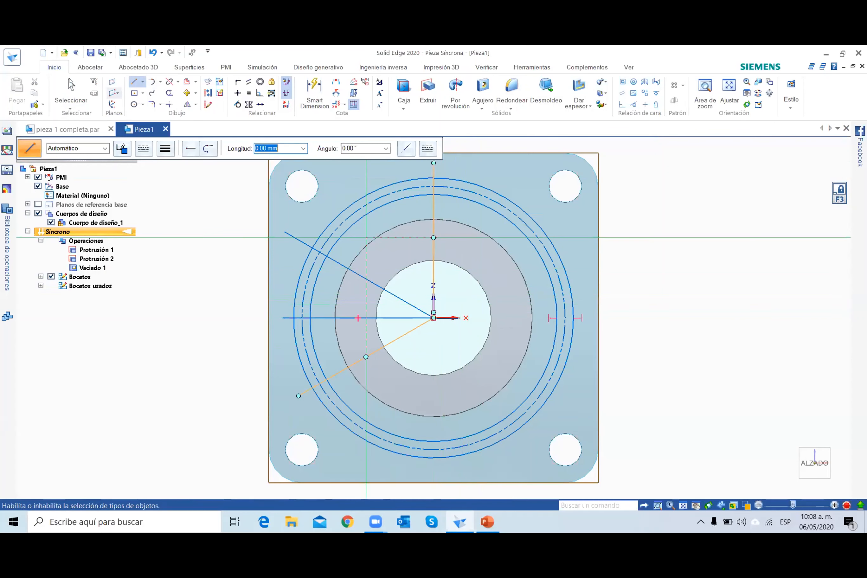
{"action": "key", "text": "Escape"}
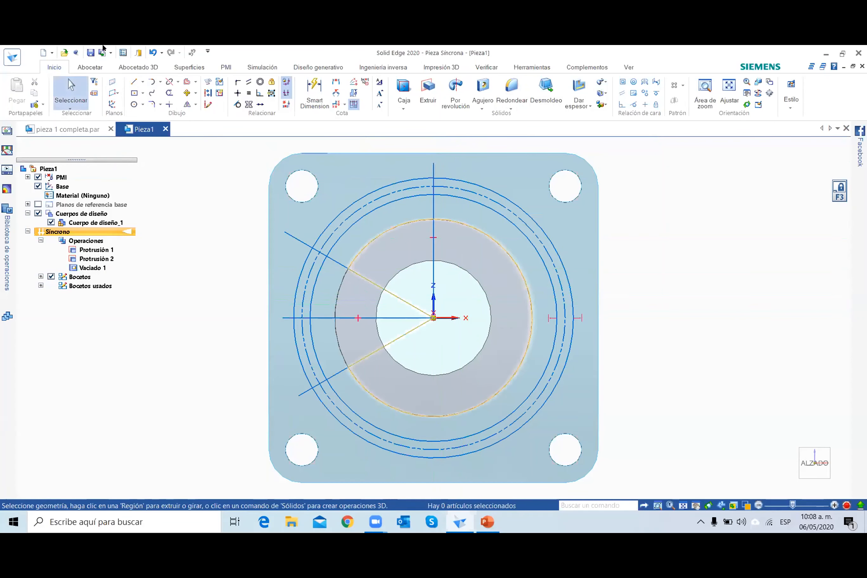
Try a line about 100 mm long at about 123° from the vertical line's lower end, and remove it.
{"action": "left_click", "coordinate": [134, 82]}
{"action": "left_click", "coordinate": [433, 314]}
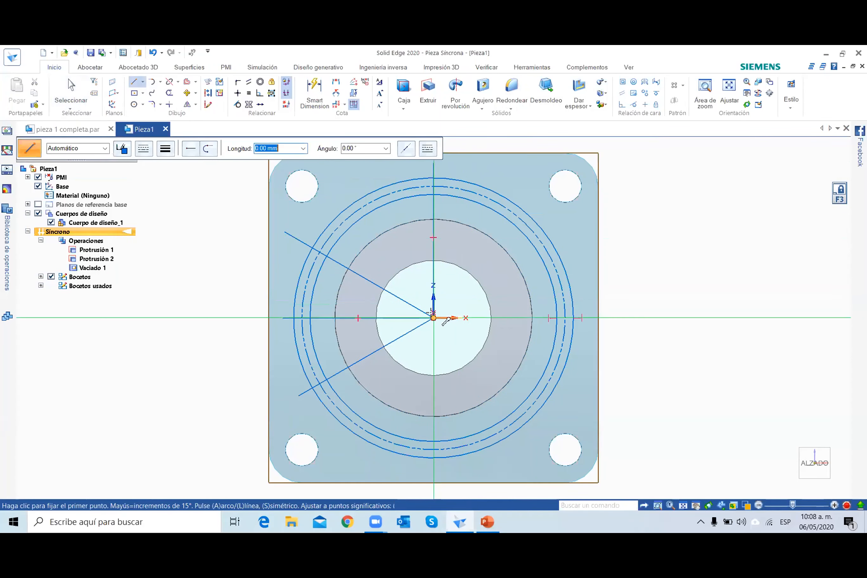
{"action": "left_click", "coordinate": [344, 174]}
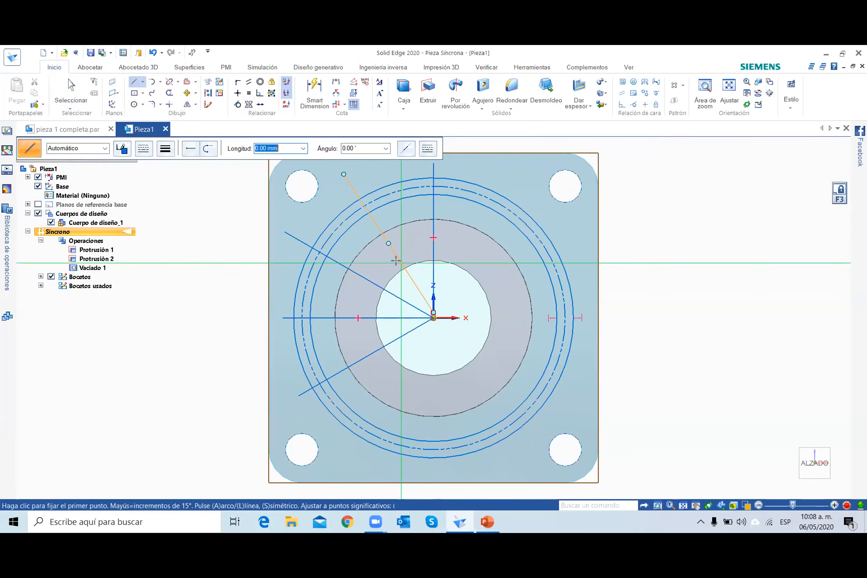
{"action": "key", "text": "Escape"}
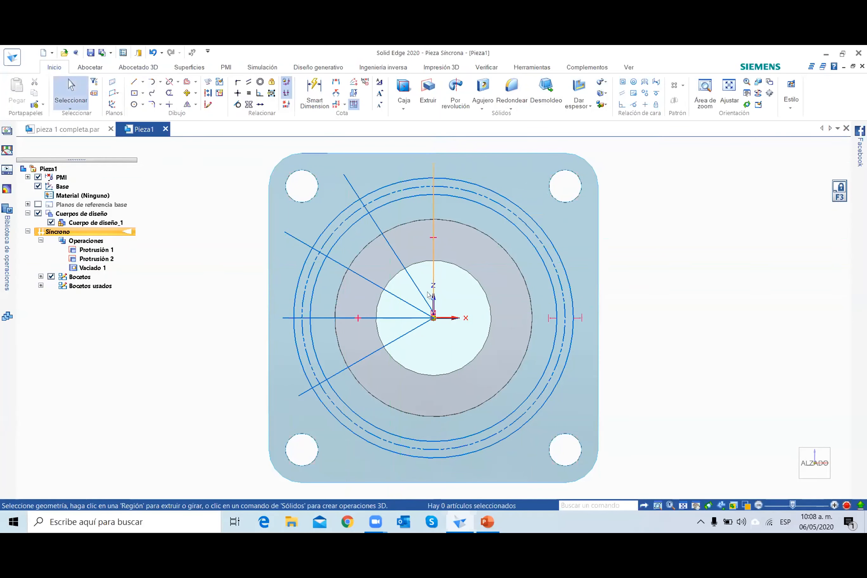
{"action": "left_click", "coordinate": [420, 295]}
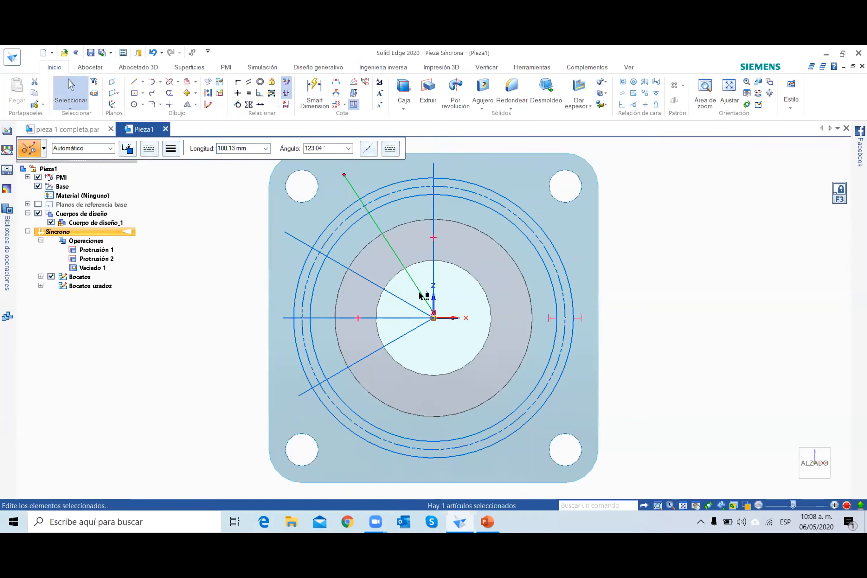
{"action": "key", "text": "Escape"}
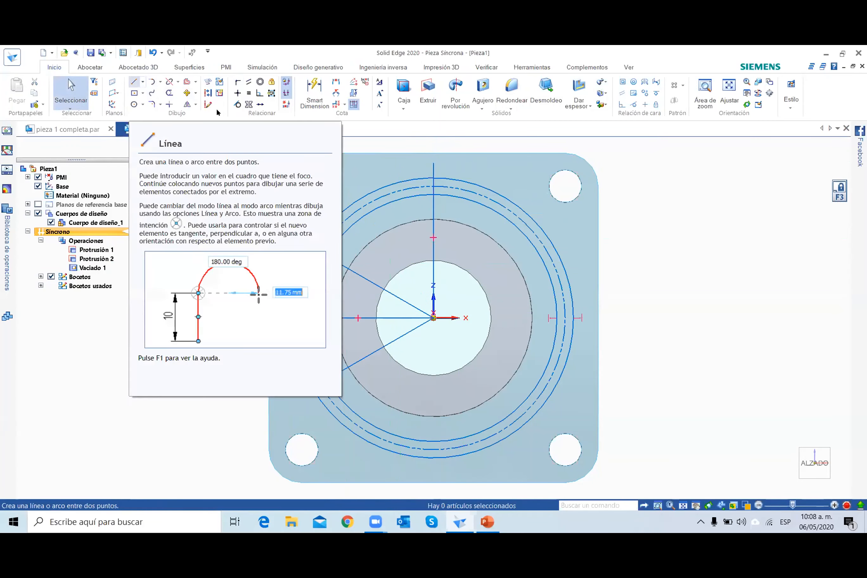
Sketch two inclined lines from the central area past the outer circle, one up-left and one up-right at about 53°.
{"action": "left_click", "coordinate": [133, 82]}
{"action": "left_click", "coordinate": [433, 313]}
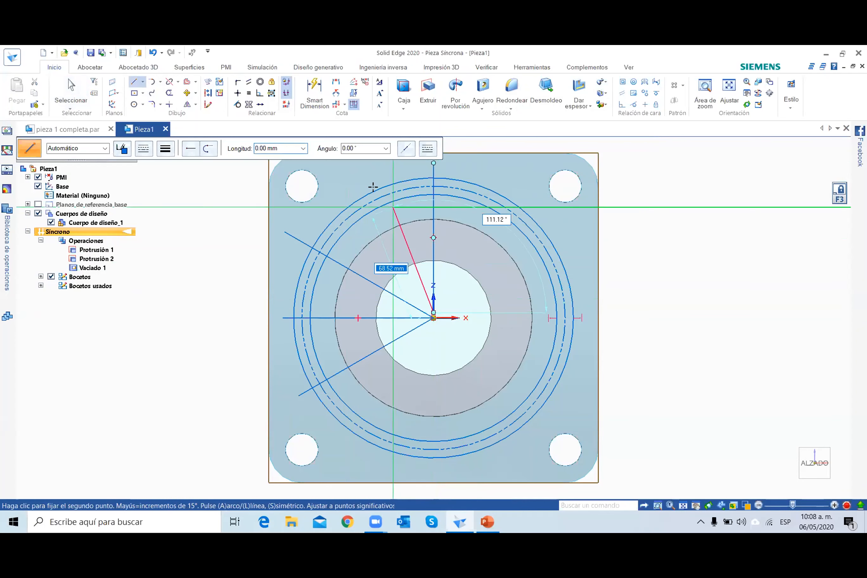
{"action": "left_click", "coordinate": [360, 178]}
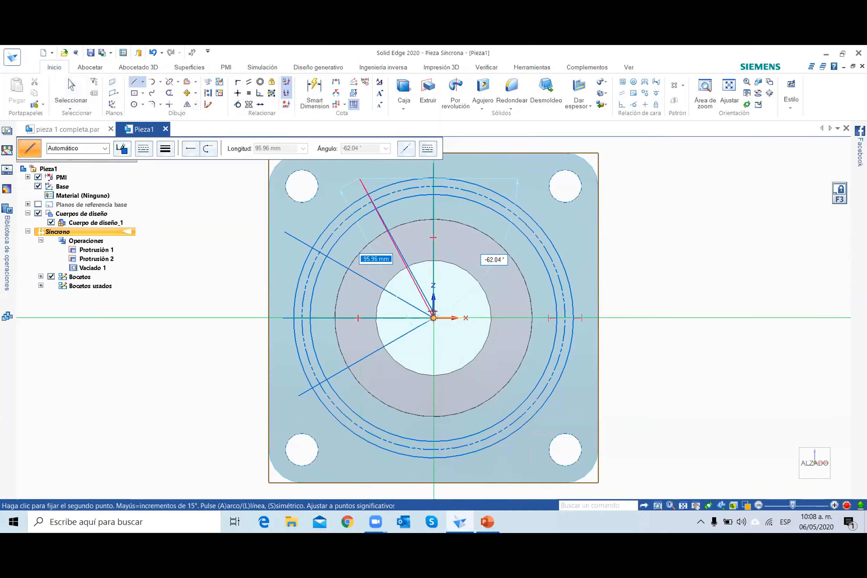
{"action": "left_click", "coordinate": [433, 317]}
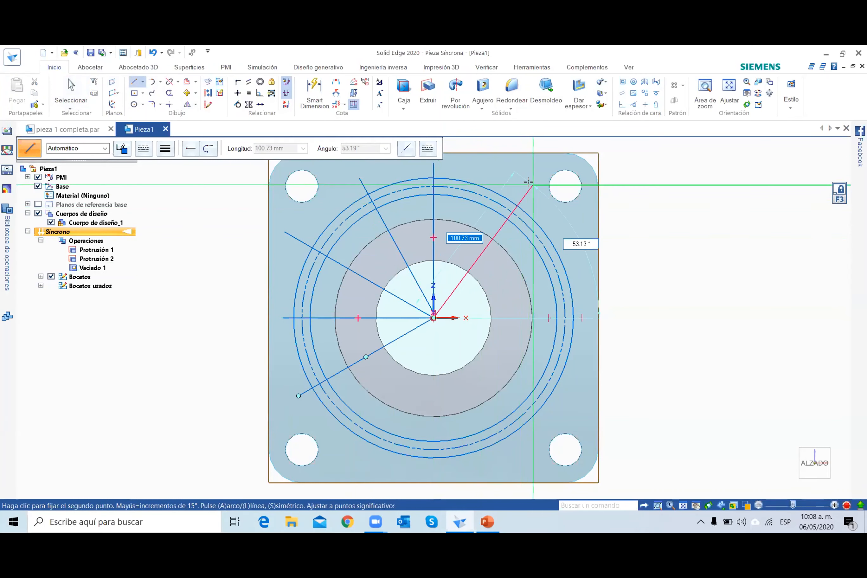
{"action": "left_click", "coordinate": [529, 182]}
{"action": "left_click", "coordinate": [65, 85]}
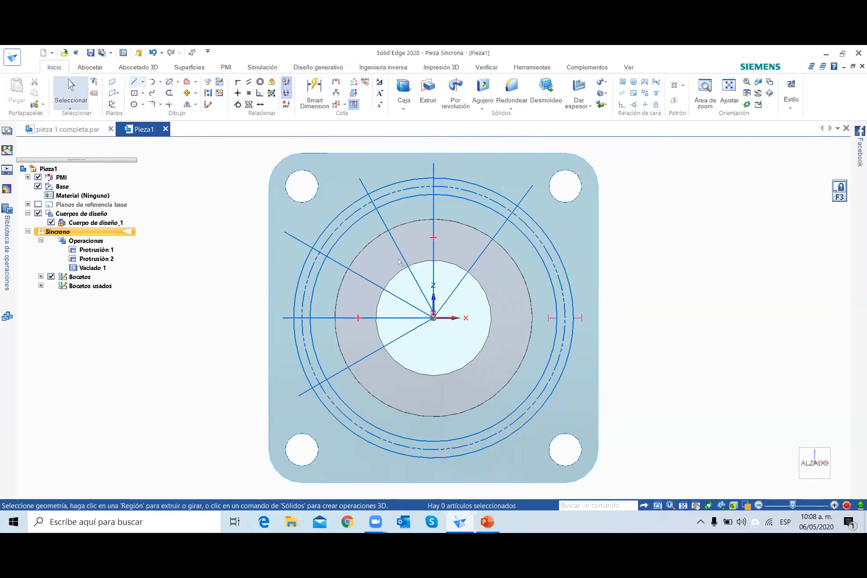
Delete the steep up-left line and redraw it from the exact plate centre, about 34° from the vertical line.
{"action": "left_click", "coordinate": [399, 252]}
{"action": "key", "text": "Delete"}
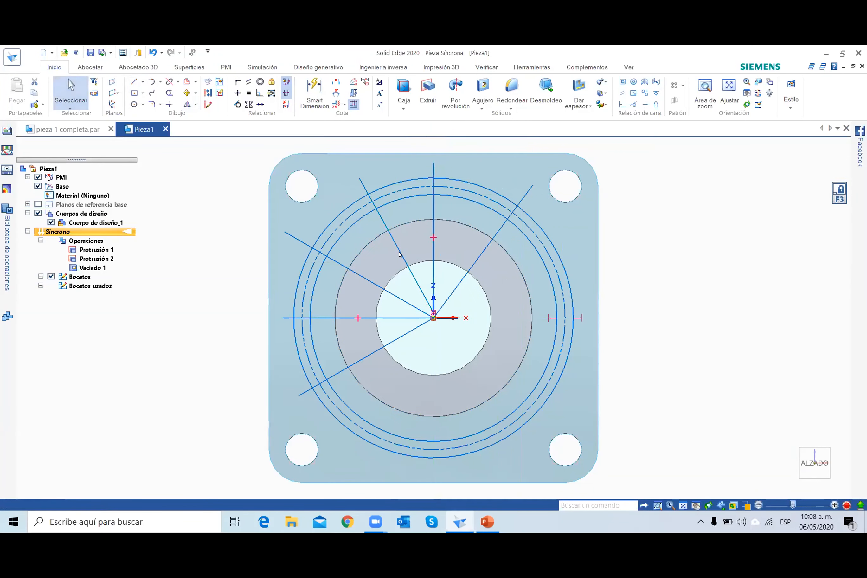
{"action": "left_click", "coordinate": [134, 82]}
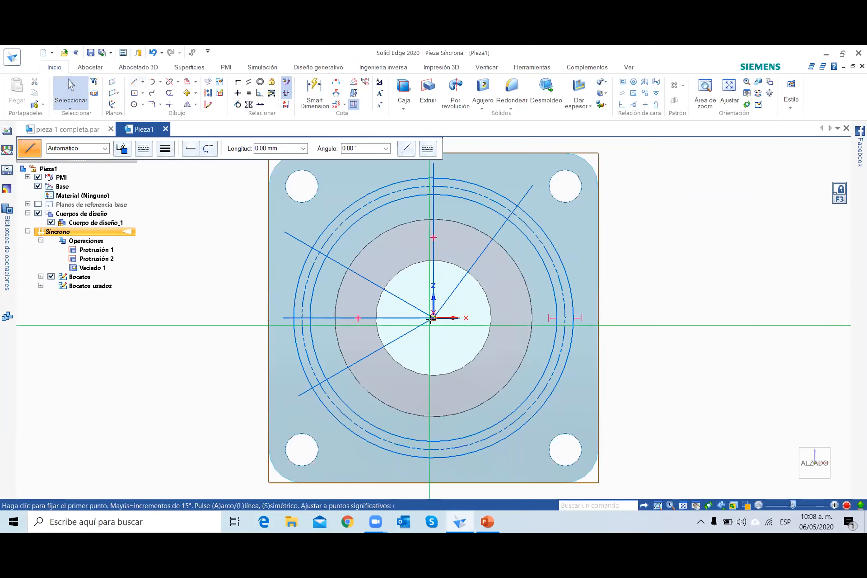
{"action": "left_click", "coordinate": [433, 318]}
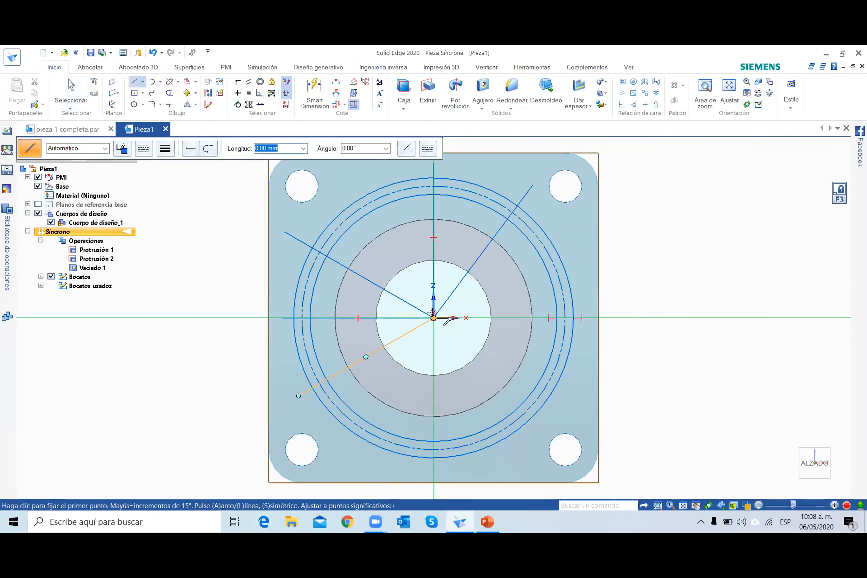
{"action": "left_click", "coordinate": [341, 180]}
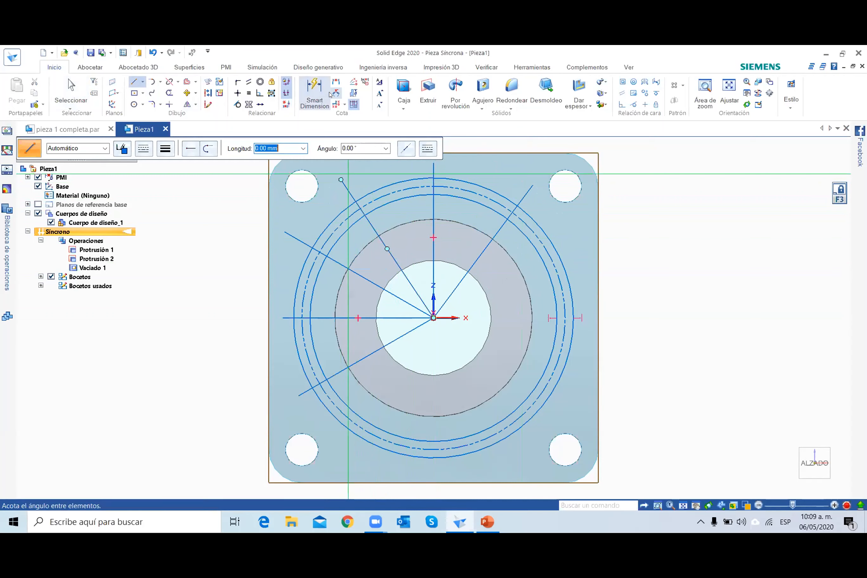
Dimension the angle between the steep up-left line and the vertical line, and set it to 30°.
{"action": "left_click", "coordinate": [336, 92]}
{"action": "left_click", "coordinate": [346, 188]}
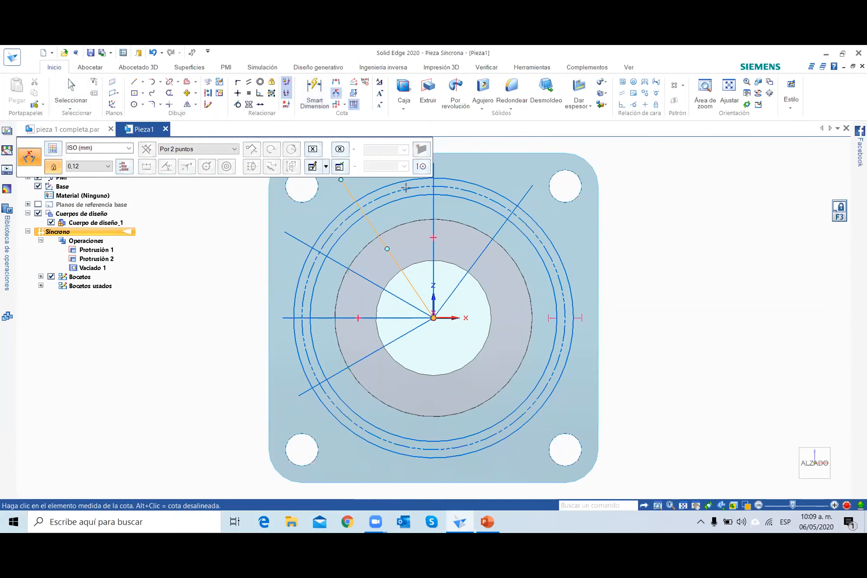
{"action": "left_click", "coordinate": [434, 207]}
{"action": "left_click", "coordinate": [397, 191]}
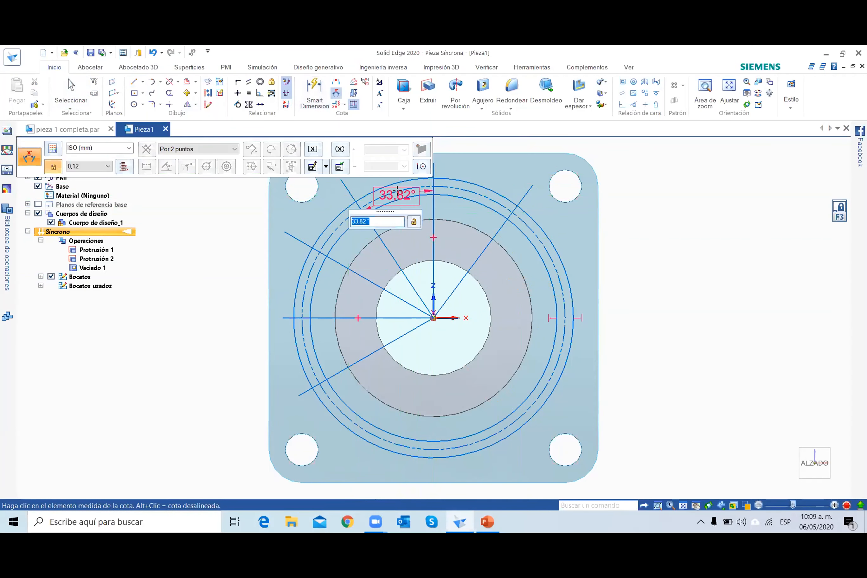
{"action": "type", "text": "30"}
{"action": "key", "text": "Return"}
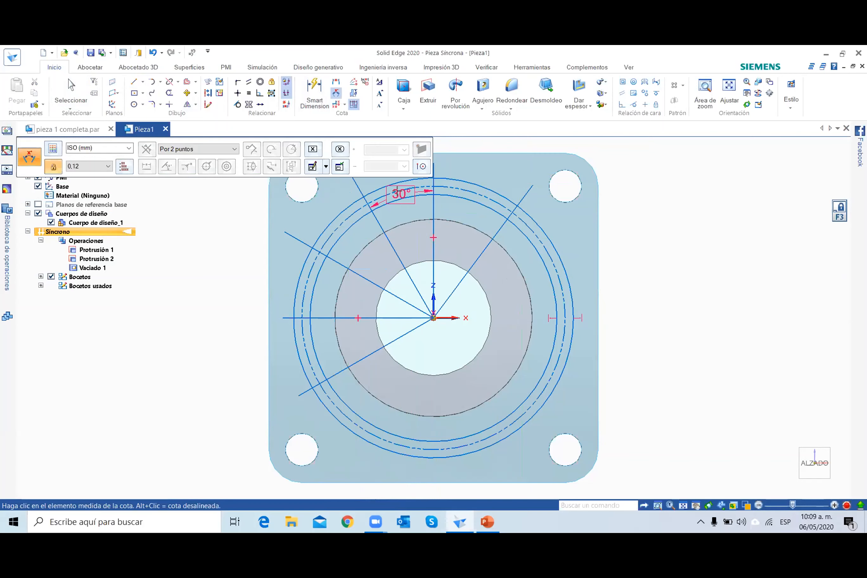
Add an angle dimension between the vertical line and the up-right line, and set it to 30°.
{"action": "left_click", "coordinate": [499, 227]}
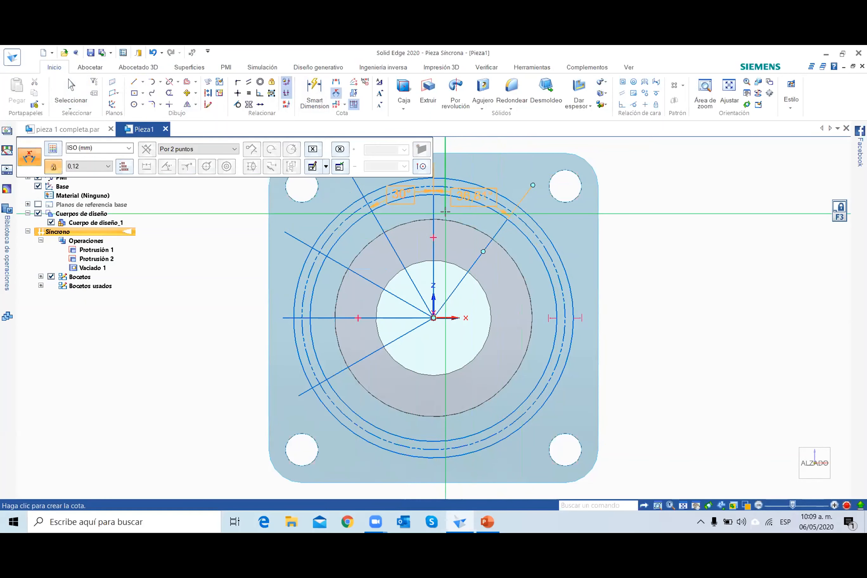
{"action": "left_click", "coordinate": [445, 211]}
{"action": "type", "text": "30"}
{"action": "key", "text": "Return"}
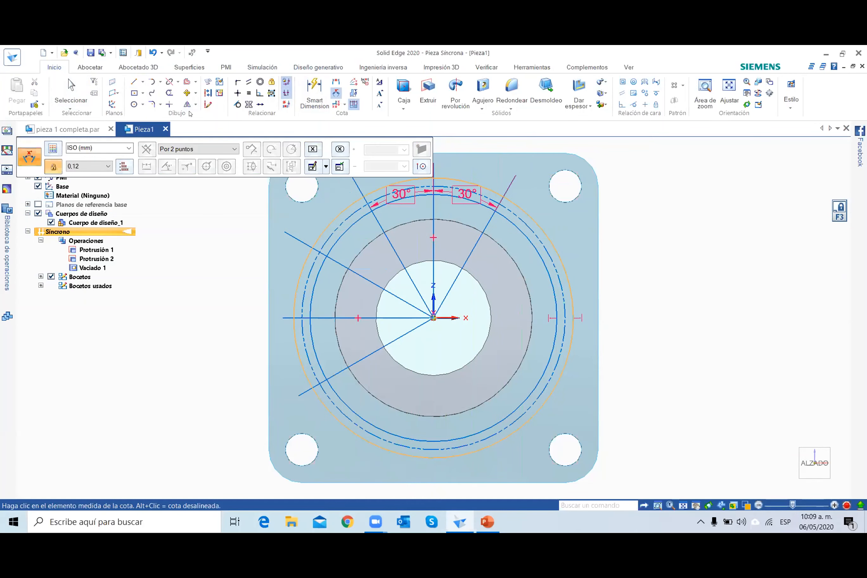
Delete both 30° angle dimensions beside the vertical line.
{"action": "left_click", "coordinate": [71, 91]}
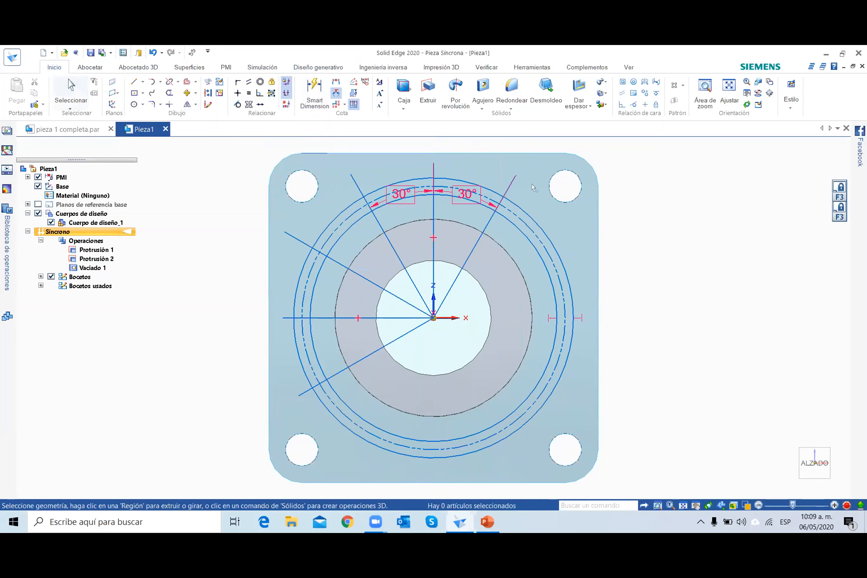
{"action": "left_click", "coordinate": [455, 200]}
{"action": "key", "text": "Delete"}
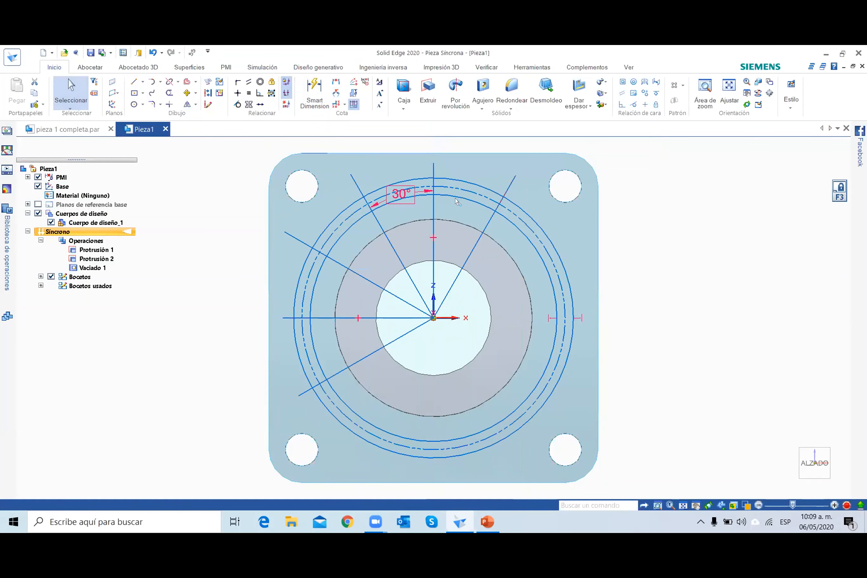
{"action": "left_click", "coordinate": [402, 203]}
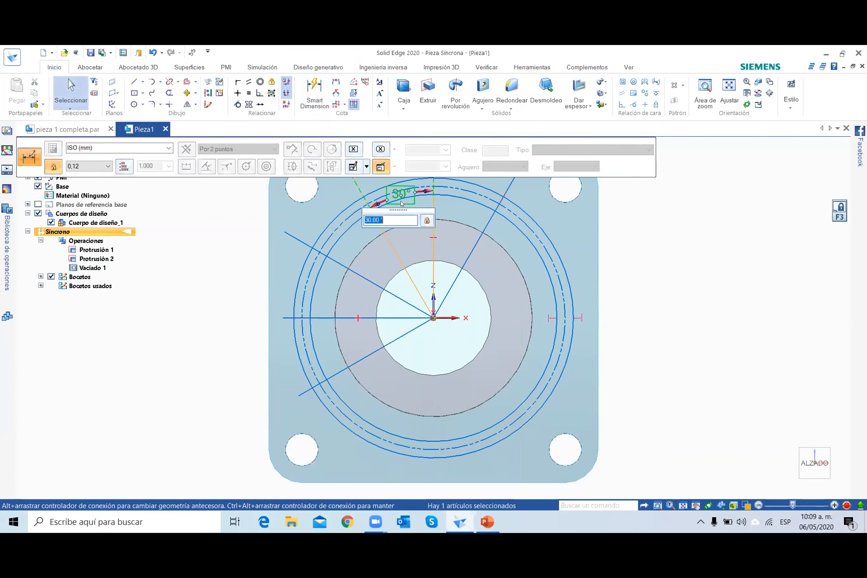
{"action": "key", "text": "Delete"}
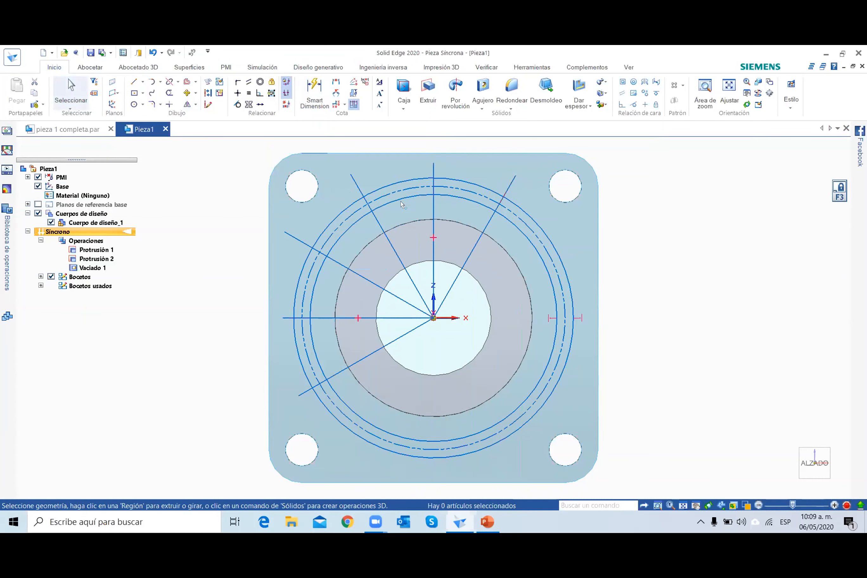
Delete the vertical and the horizontal reference lines that start at the plate's centre.
{"action": "left_click", "coordinate": [433, 224]}
{"action": "key", "text": "Delete"}
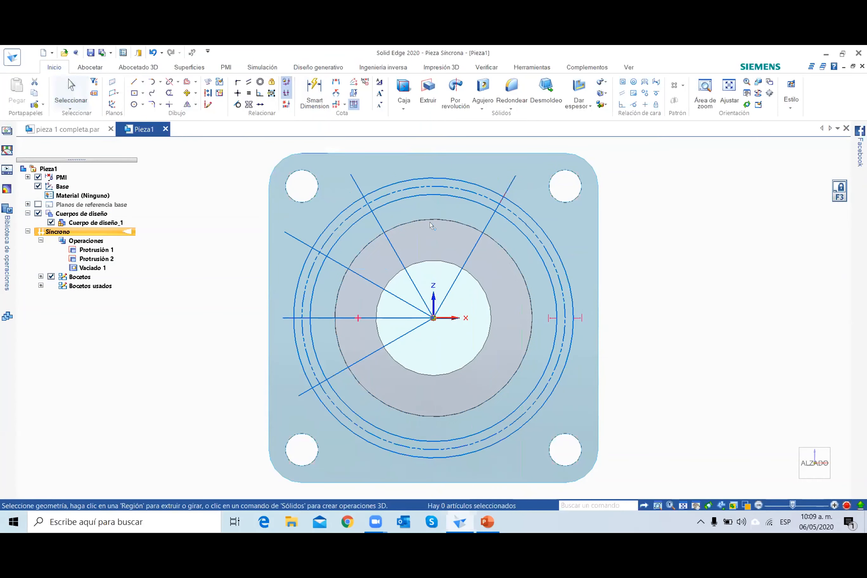
{"action": "left_click", "coordinate": [323, 318]}
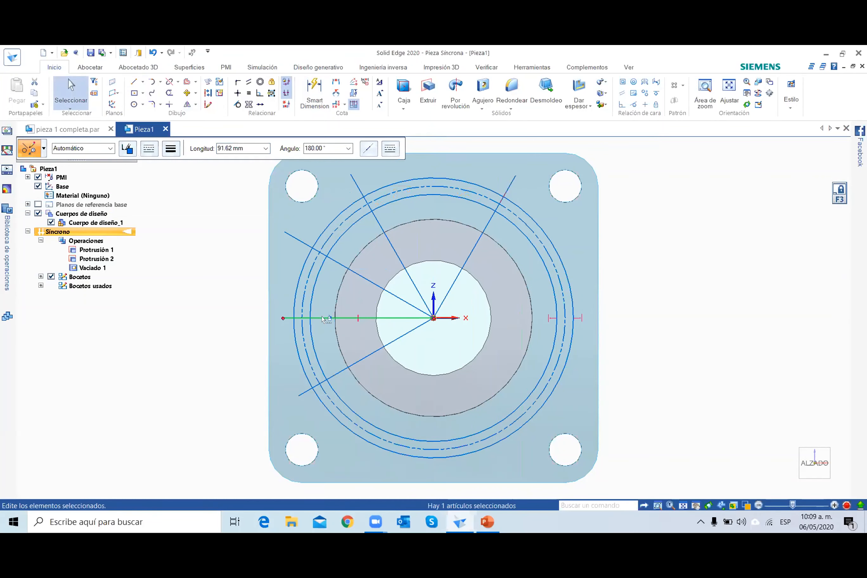
{"action": "key", "text": "Delete"}
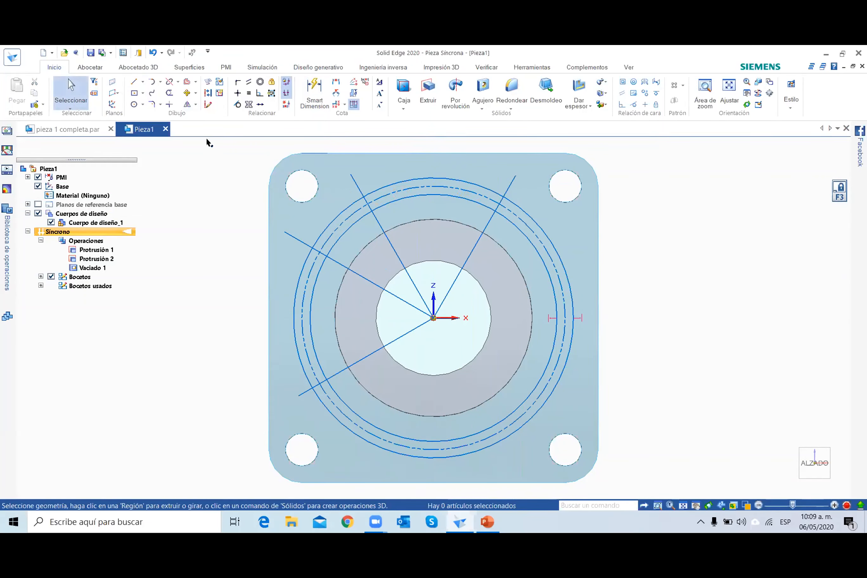
Extend the four inclined lines through the plate's centre to the outer sketch circle on the opposite side.
{"action": "left_click", "coordinate": [178, 82]}
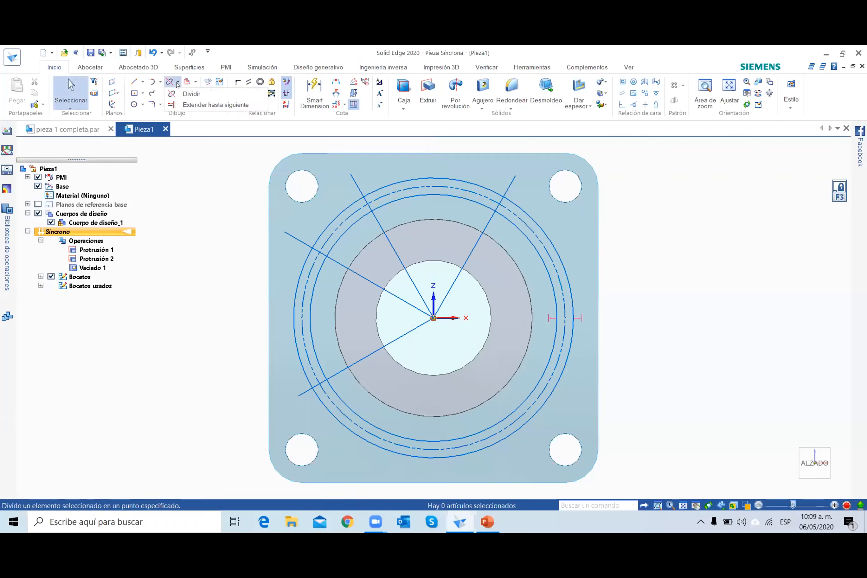
{"action": "left_click", "coordinate": [197, 104]}
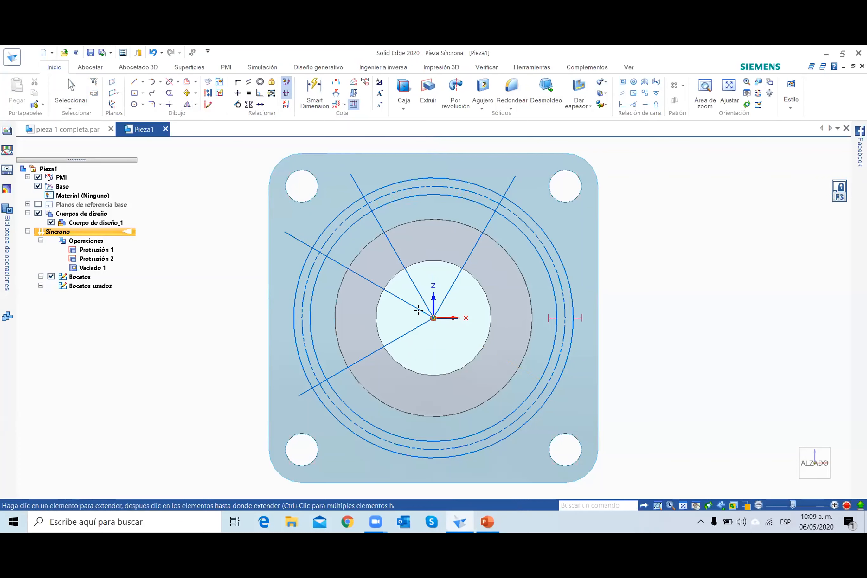
{"action": "left_click", "coordinate": [548, 384]}
{"action": "left_click", "coordinate": [547, 249]}
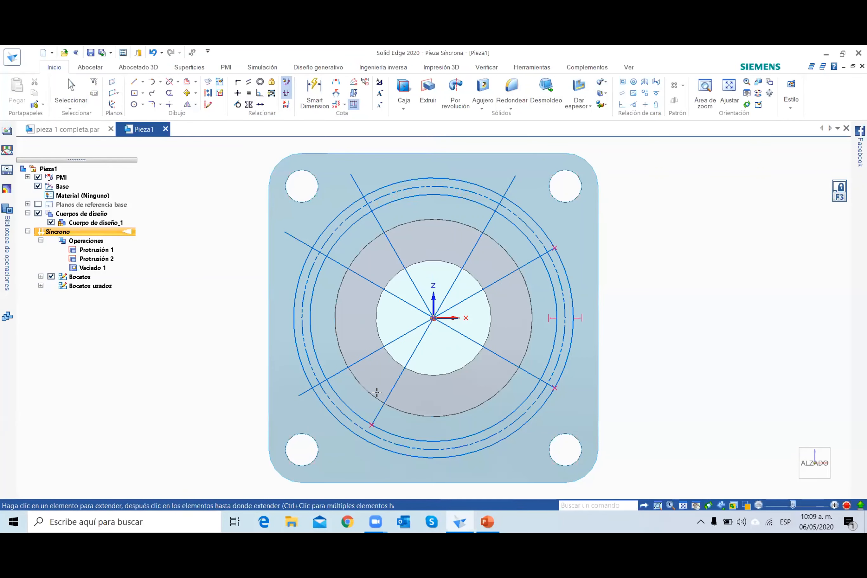
{"action": "left_click", "coordinate": [365, 433]}
{"action": "left_click", "coordinate": [493, 424]}
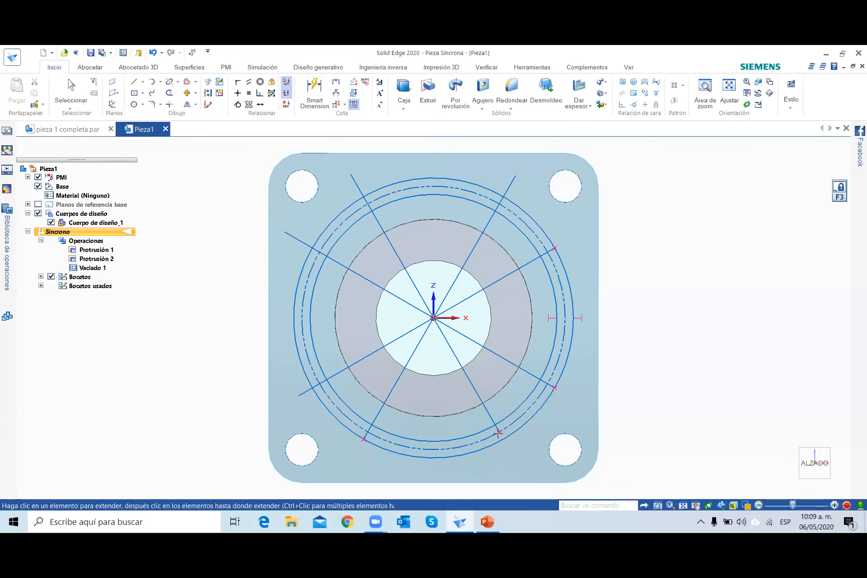
{"action": "left_click", "coordinate": [493, 422]}
Trim the four inclined line ends that stick out beyond the outer sketch circle.
{"action": "left_click", "coordinate": [169, 93]}
{"action": "left_click_drag", "start_coordinate": [301, 220], "coordinate": [288, 257]}
{"action": "left_click_drag", "start_coordinate": [365, 175], "coordinate": [337, 198]}
{"action": "mouse_move", "coordinate": [527, 161]}
{"action": "left_mouse_down"}
{"action": "mouse_move", "coordinate": [495, 174]}
{"action": "mouse_move", "coordinate": [498, 183]}
{"action": "left_mouse_up"}
{"action": "left_click_drag", "start_coordinate": [295, 382], "coordinate": [310, 396]}
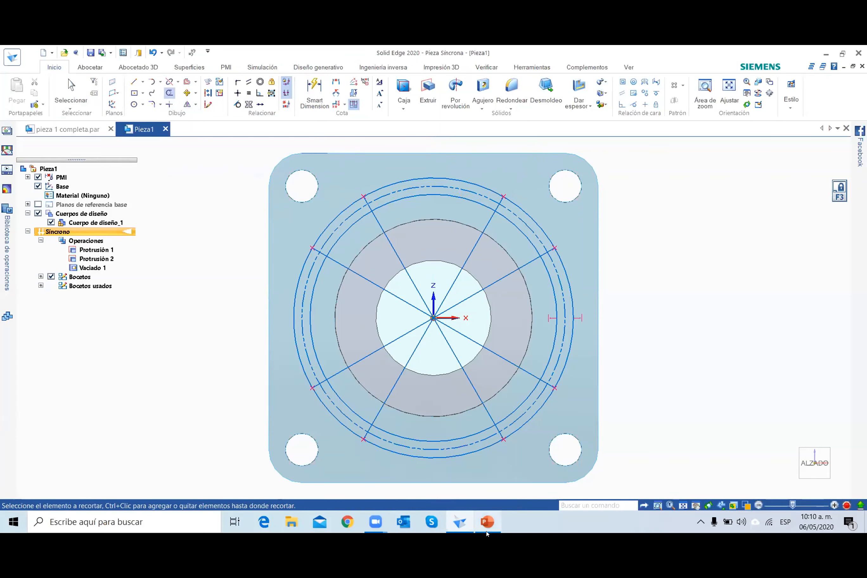
Check the slots in the PowerPoint drawing, and draw 10 mm circles where the two upper-left radial lines cross the dash-dot circle.
{"action": "left_click", "coordinate": [478, 524]}
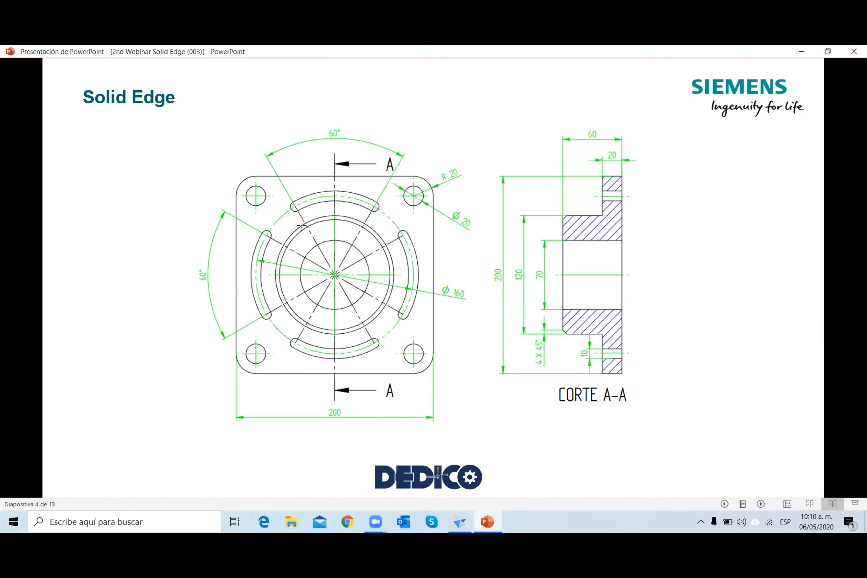
{"action": "key", "text": "alt+Tab"}
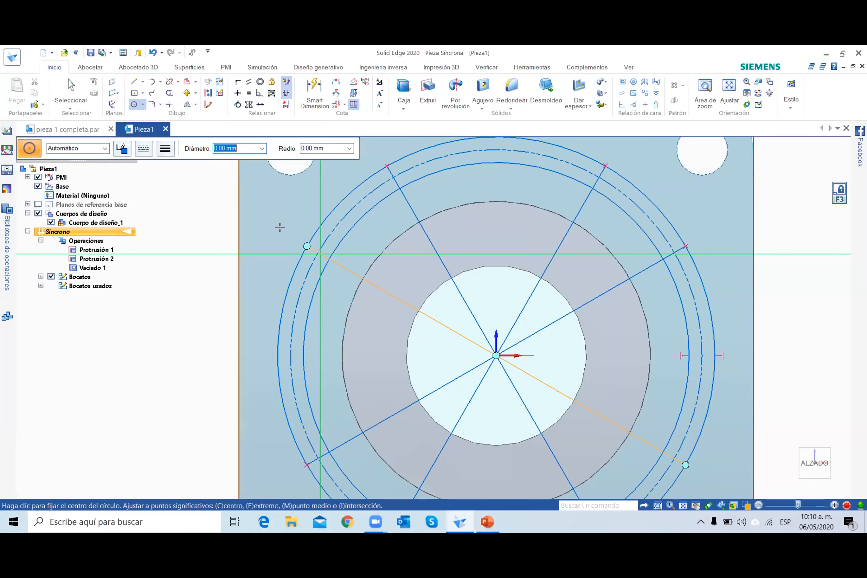
{"action": "scroll", "coordinate": [320, 254], "scroll_direction": "up", "scroll_amount": 5}
{"action": "left_click", "coordinate": [310, 255]}
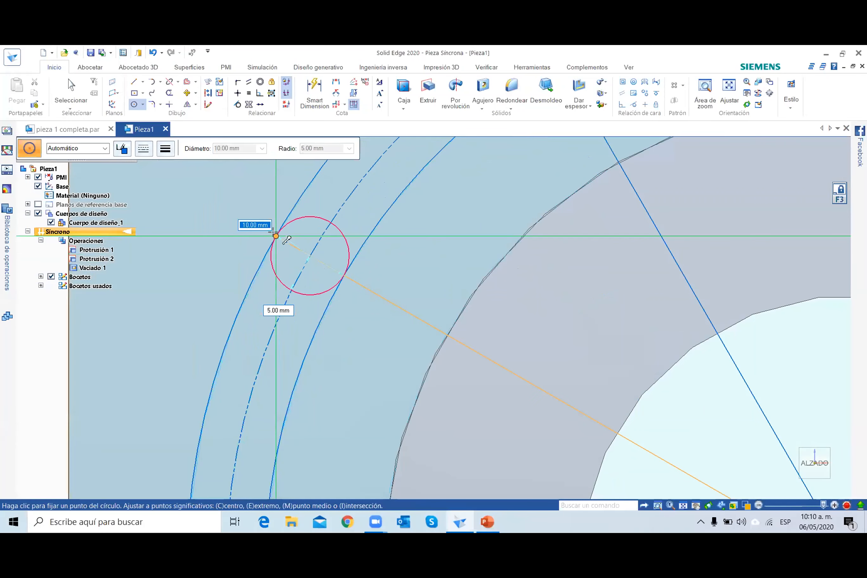
{"action": "left_click", "coordinate": [276, 235]}
{"action": "scroll", "coordinate": [440, 172], "scroll_direction": "down", "scroll_amount": 4}
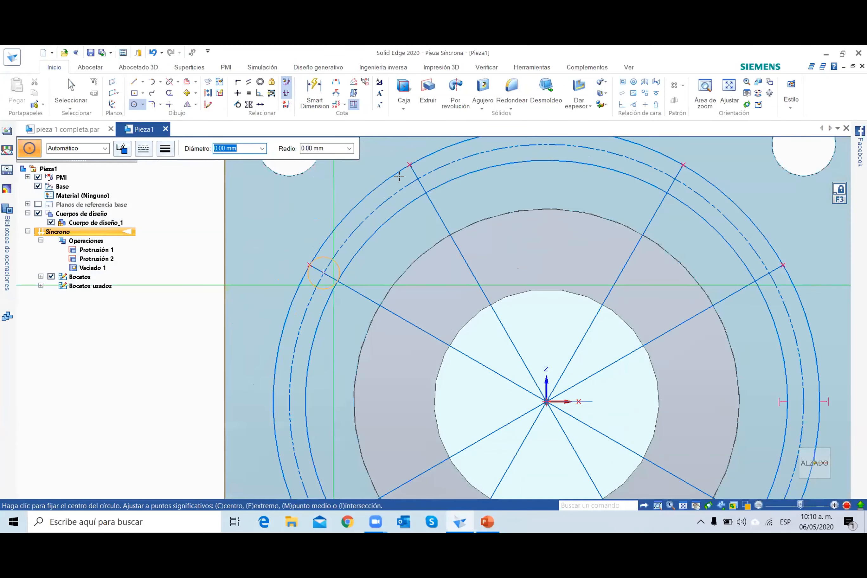
{"action": "scroll", "coordinate": [399, 175], "scroll_direction": "up", "scroll_amount": 2}
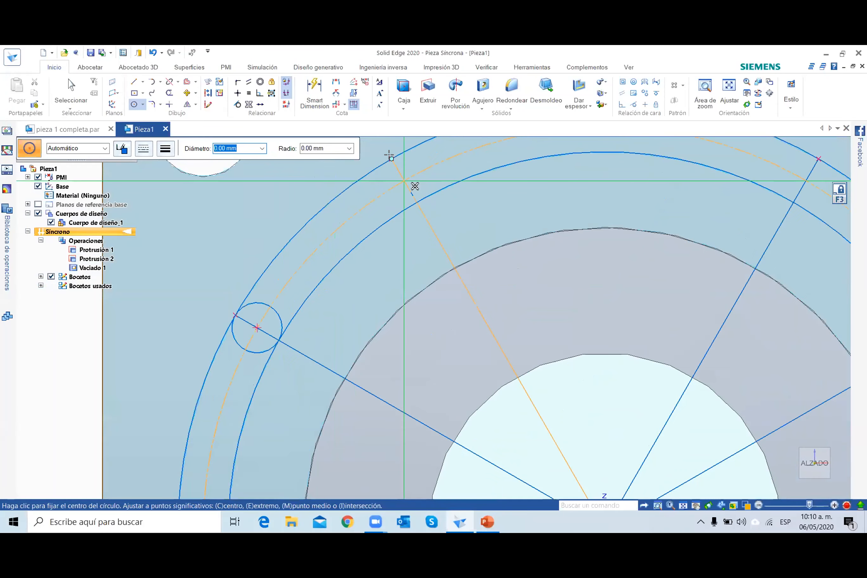
{"action": "left_click", "coordinate": [403, 181]}
{"action": "left_click", "coordinate": [391, 158]}
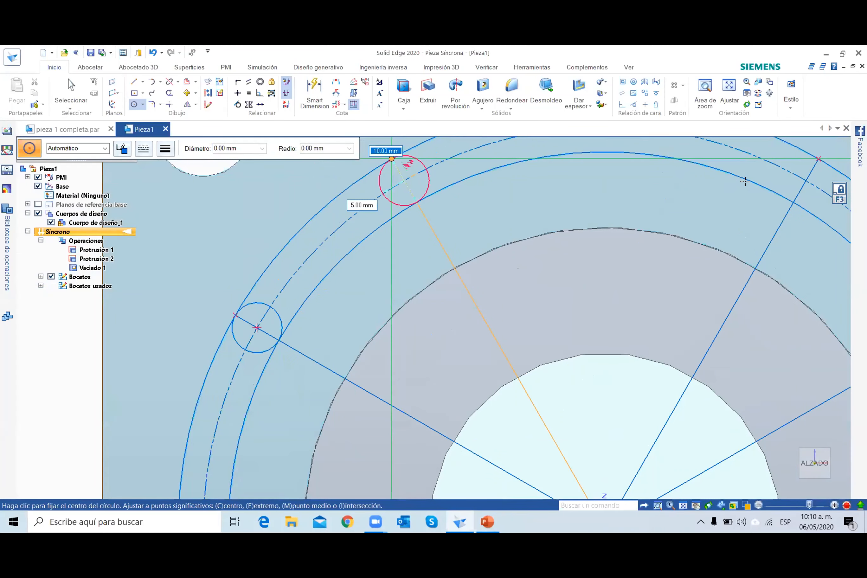
Try a small circle where the steep upper-right radial line crosses the dash-dot circle, and delete it.
{"action": "scroll", "coordinate": [749, 184], "scroll_direction": "up", "scroll_amount": 2}
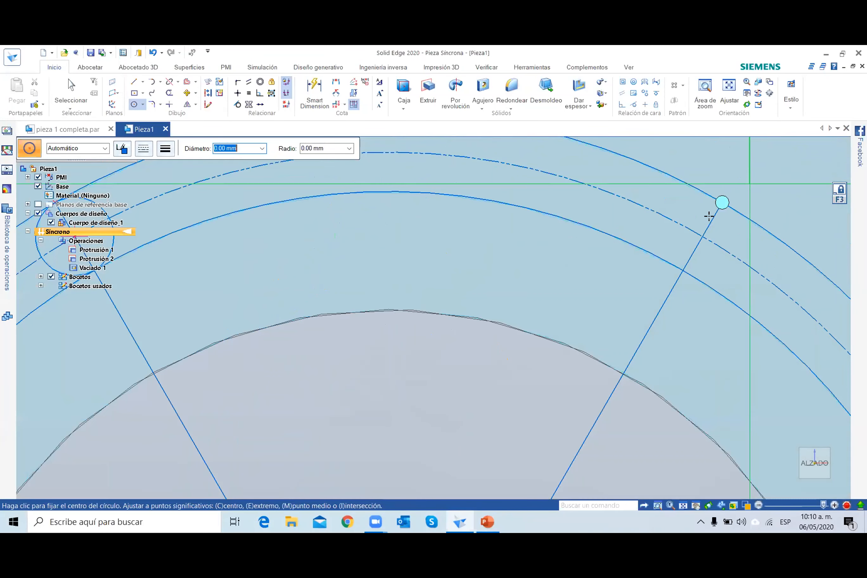
{"action": "left_click", "coordinate": [707, 237]}
{"action": "left_click", "coordinate": [703, 236]}
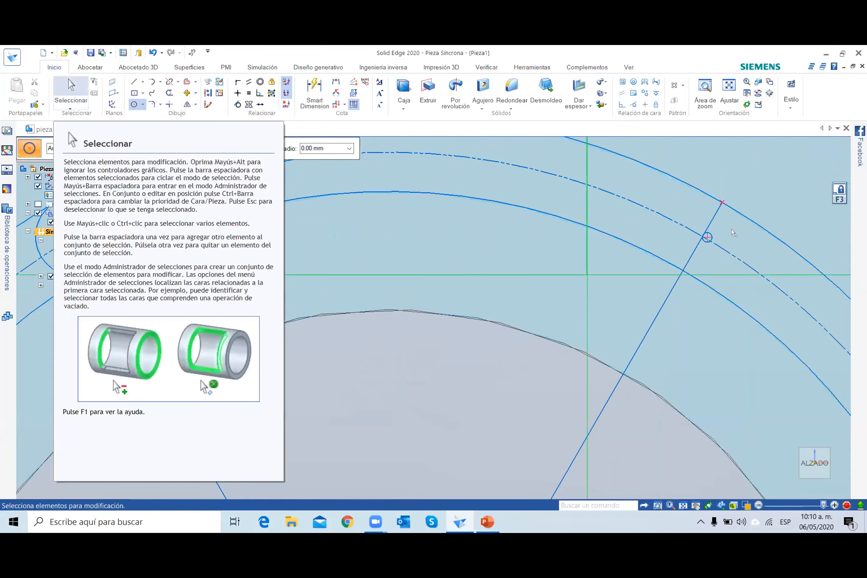
{"action": "key", "text": "Escape"}
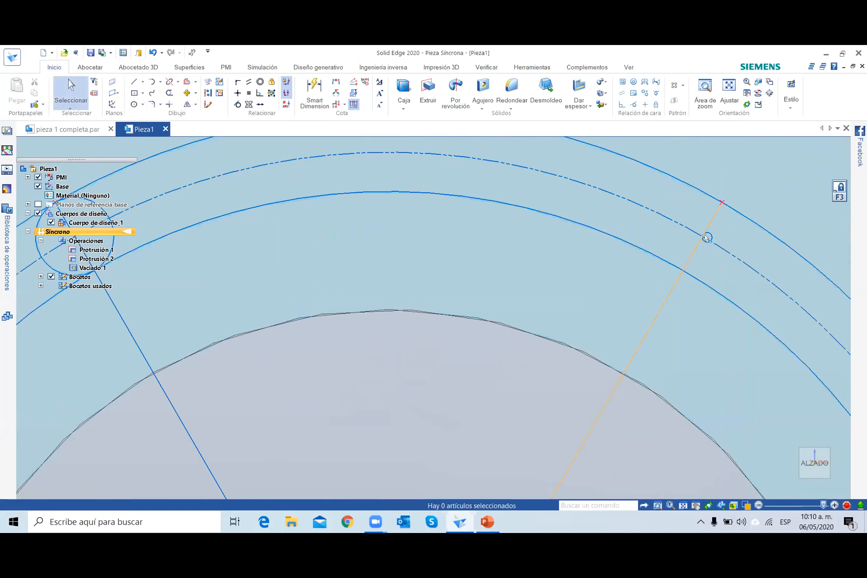
{"action": "left_click", "coordinate": [708, 236]}
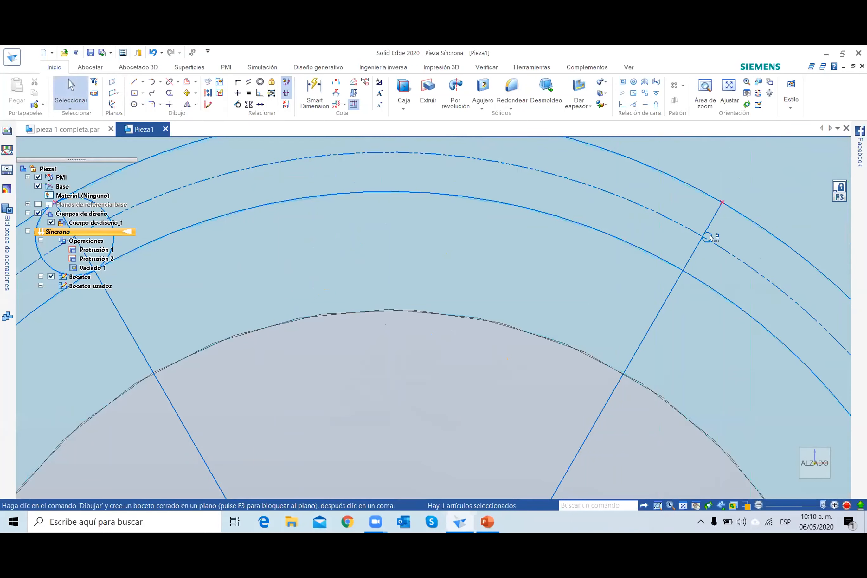
{"action": "key", "text": "Delete"}
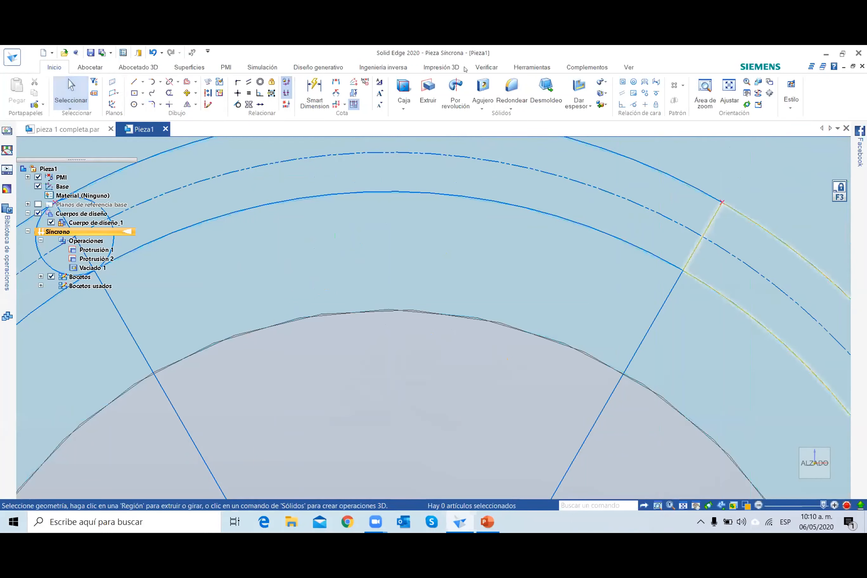
Draw two circles centred where the upper-right radial lines cross the dash-dot circle, each reaching its line's end on the outer circle.
{"action": "key", "text": "c"}
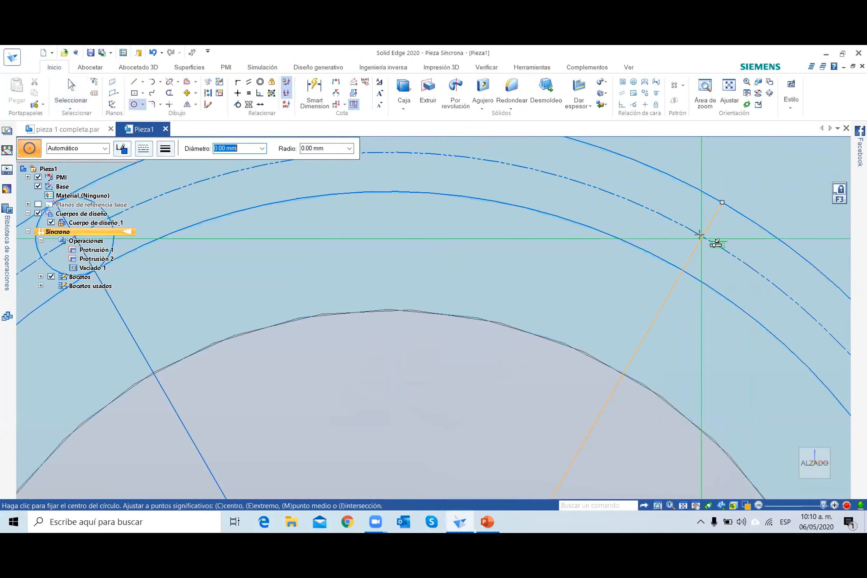
{"action": "left_click", "coordinate": [702, 236]}
{"action": "left_click", "coordinate": [721, 202]}
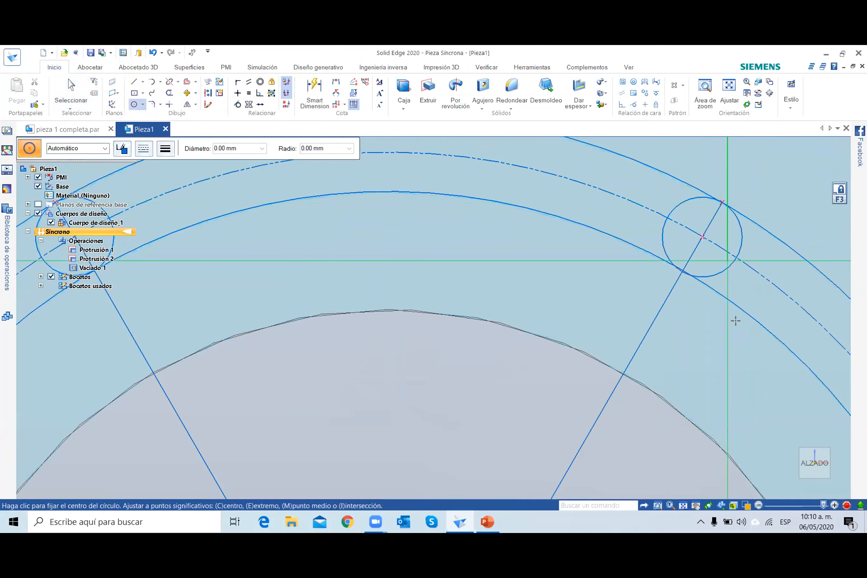
{"action": "scroll", "coordinate": [750, 358], "scroll_direction": "up", "scroll_amount": 3}
{"action": "scroll", "coordinate": [749, 358], "scroll_direction": "up", "scroll_amount": 2}
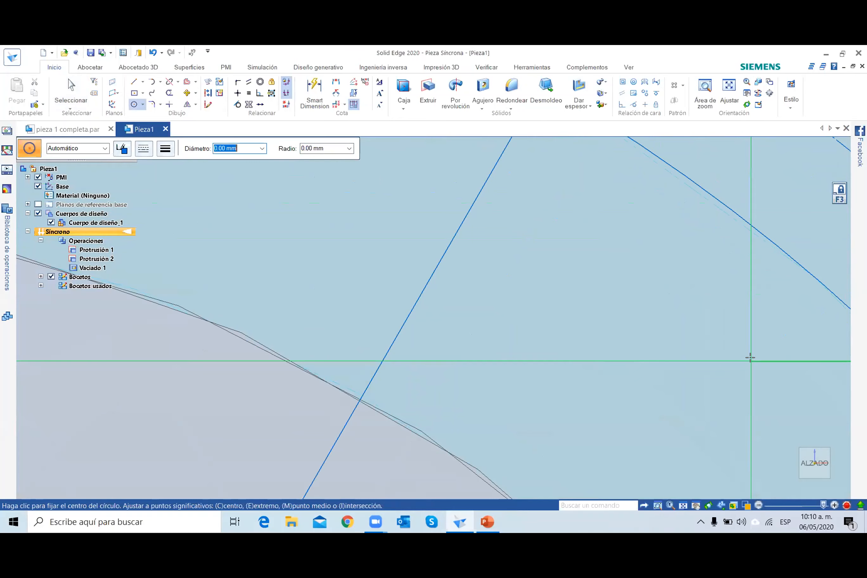
{"action": "scroll", "coordinate": [749, 358], "scroll_direction": "down", "scroll_amount": 5}
{"action": "scroll", "coordinate": [780, 377], "scroll_direction": "up", "scroll_amount": 2}
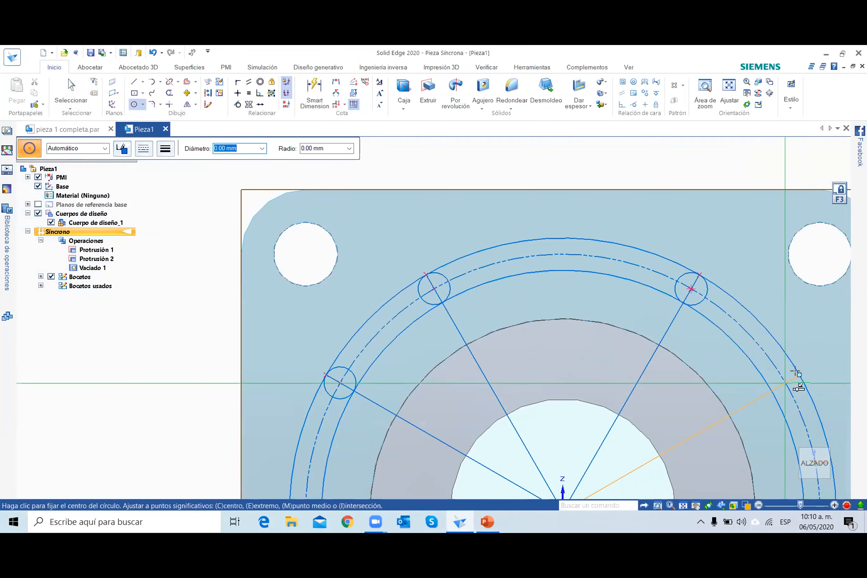
{"action": "left_click", "coordinate": [785, 383]}
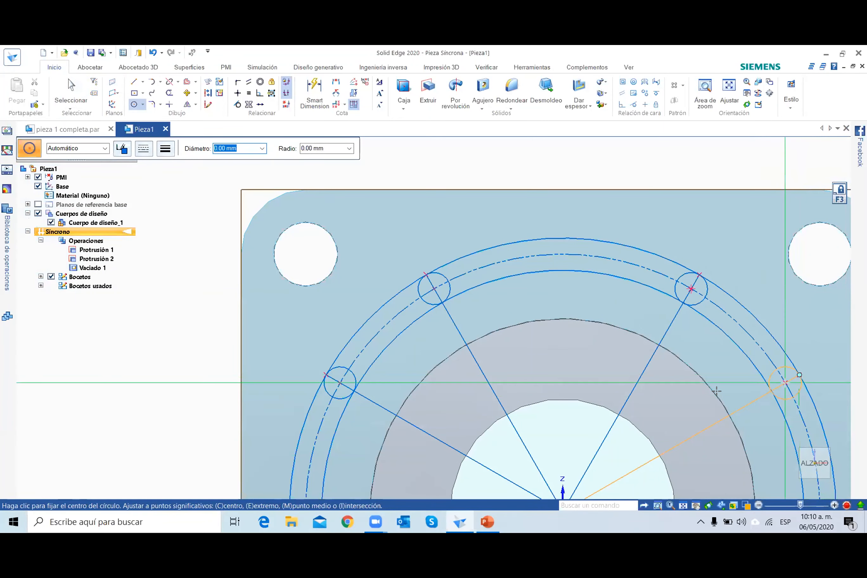
{"action": "left_click", "coordinate": [799, 375]}
{"action": "scroll", "coordinate": [755, 411], "scroll_direction": "up", "scroll_amount": 1}
{"action": "scroll", "coordinate": [755, 412], "scroll_direction": "down", "scroll_amount": 5}
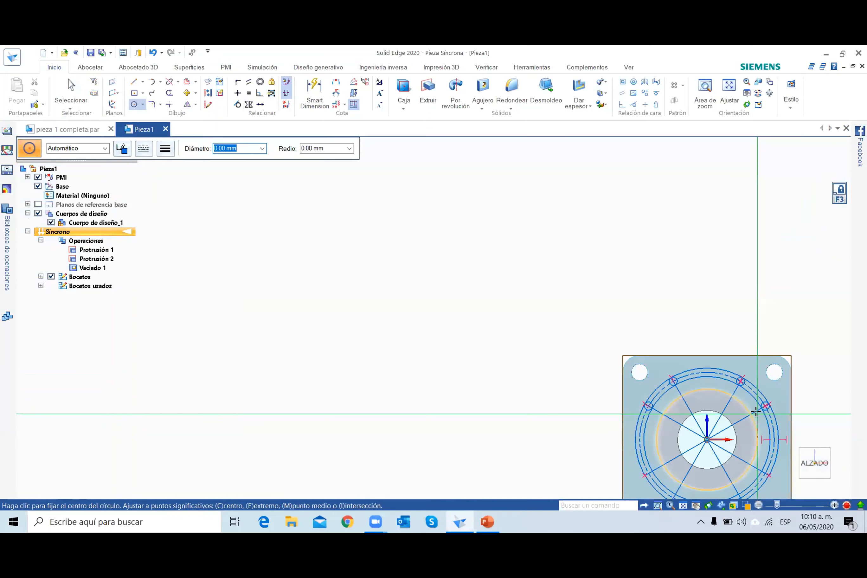
Try to draw a circle where the shallow lower-right radial line crosses the dash-dot circle, undo it, and cancel a second attempt.
{"action": "scroll", "coordinate": [699, 416], "scroll_direction": "up", "scroll_amount": 4}
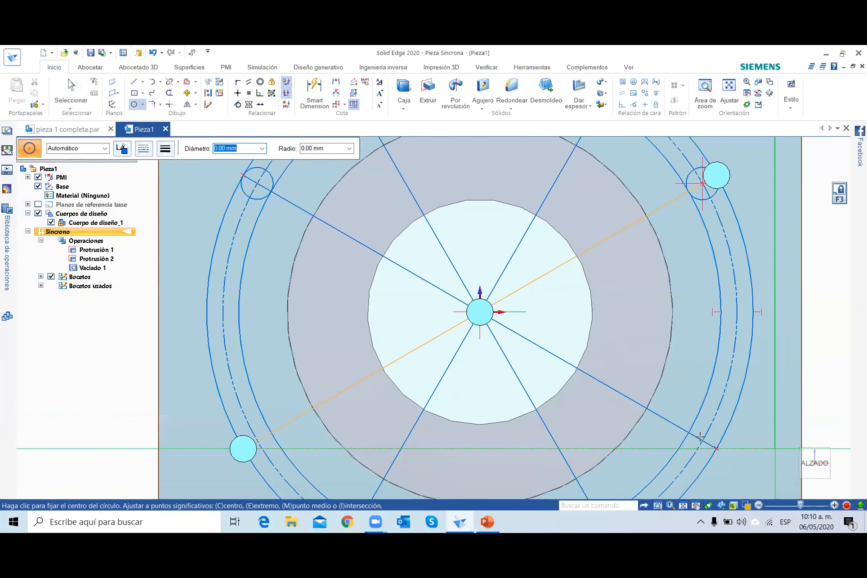
{"action": "left_click", "coordinate": [703, 441]}
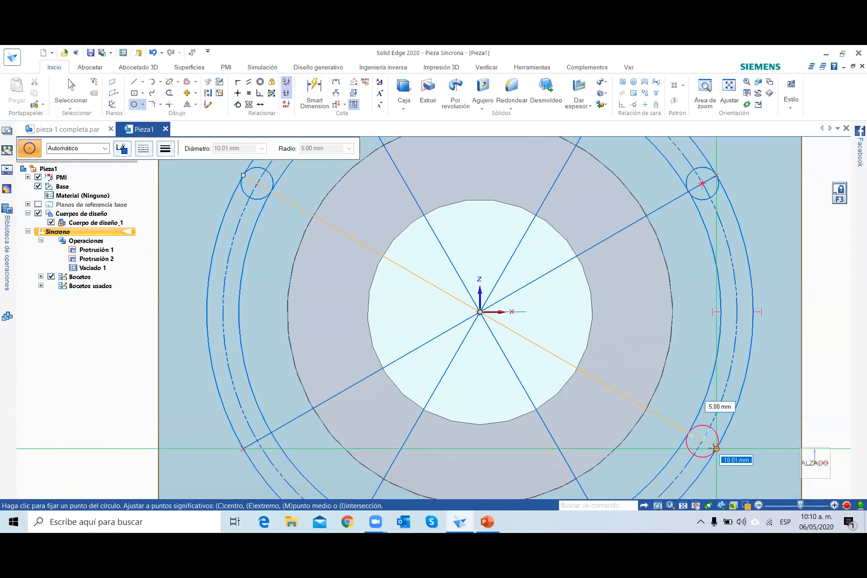
{"action": "left_click", "coordinate": [664, 458]}
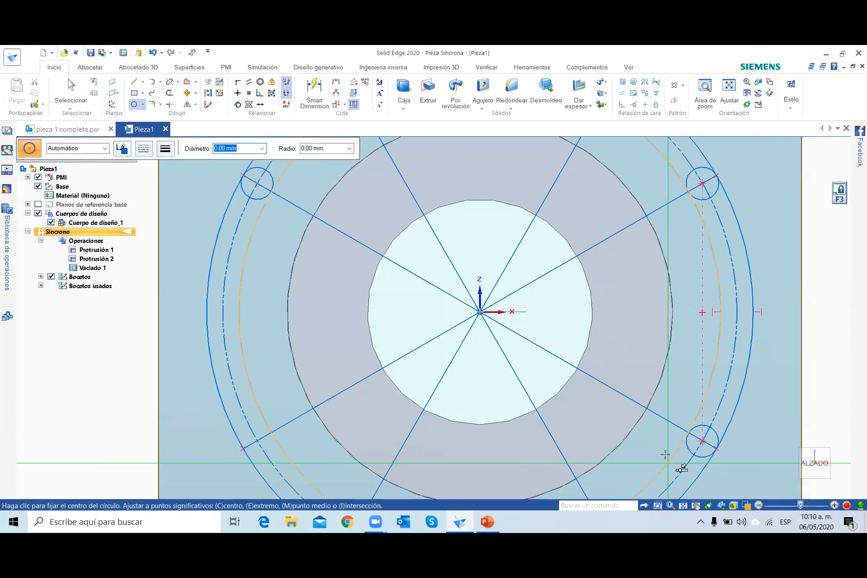
{"action": "left_click", "coordinate": [77, 98]}
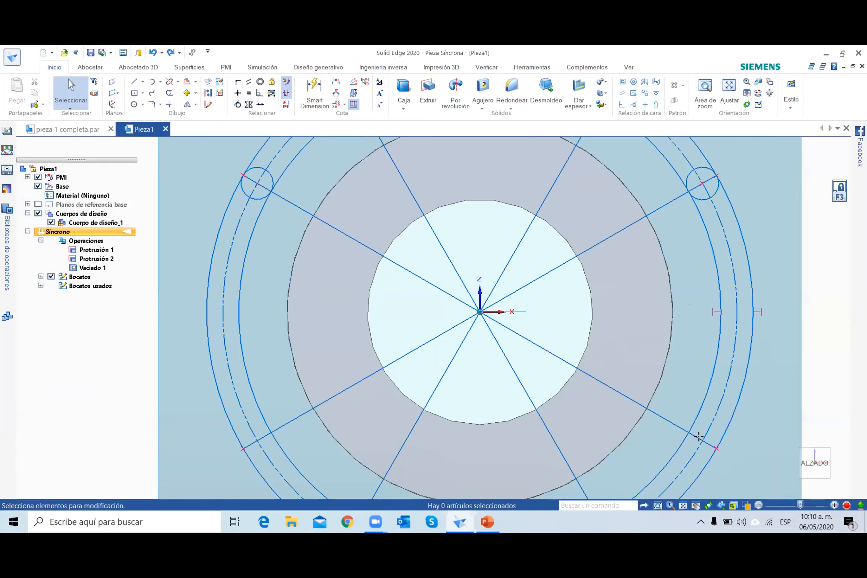
{"action": "key", "text": "c"}
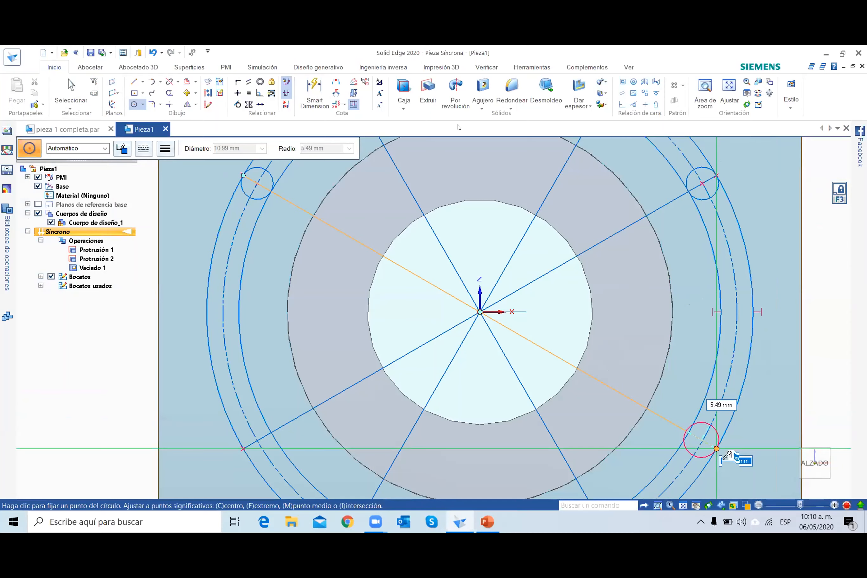
{"action": "key", "text": "Escape"}
Draw a circle centred where the shallow lower-right radial line crosses the dash-dot circle, reaching the line's end on the outer circle.
{"action": "scroll", "coordinate": [716, 449], "scroll_direction": "down", "scroll_amount": 2}
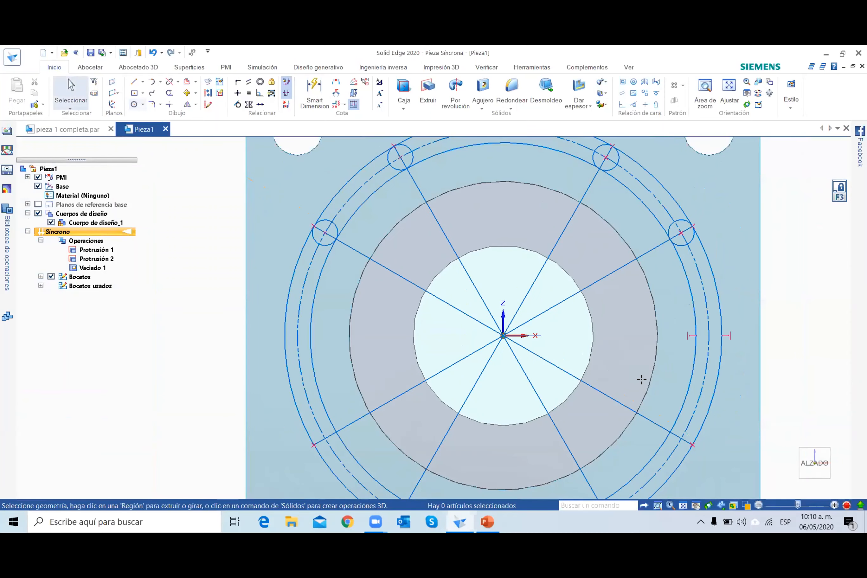
{"action": "key", "text": "c"}
{"action": "scroll", "coordinate": [641, 379], "scroll_direction": "up", "scroll_amount": 3}
{"action": "left_click", "coordinate": [653, 399]}
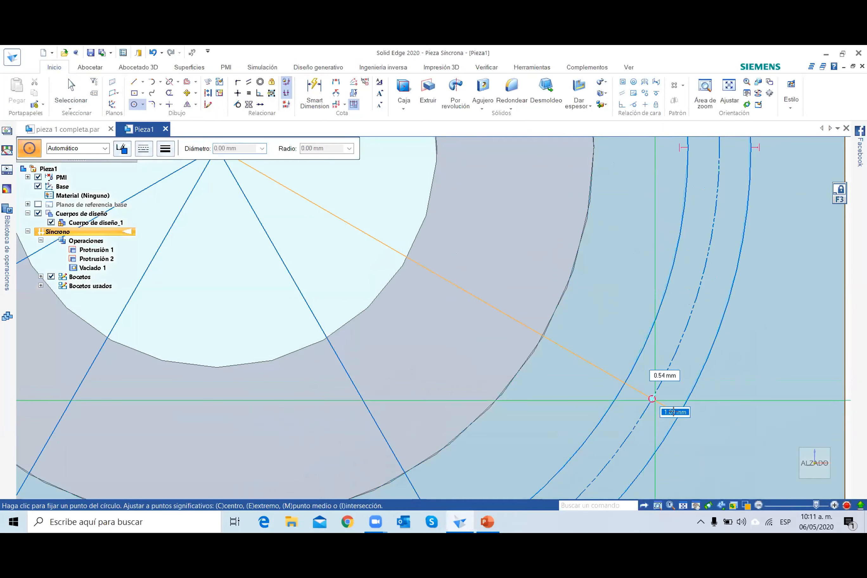
{"action": "left_click", "coordinate": [681, 415]}
{"action": "scroll", "coordinate": [642, 429], "scroll_direction": "down", "scroll_amount": 2}
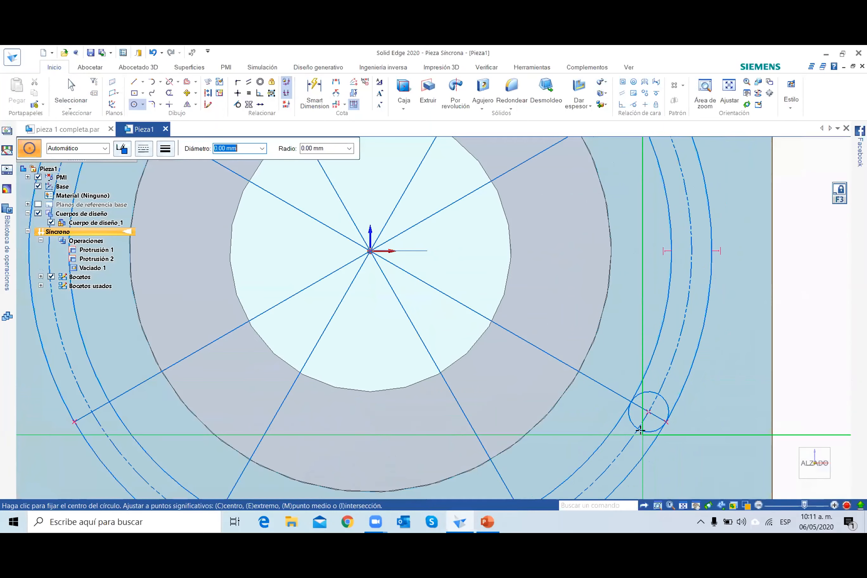
Try a circle where the steep lower-right radial line crosses the dash-dot circle, and undo it.
{"action": "scroll", "coordinate": [601, 413], "scroll_direction": "down", "scroll_amount": 2}
{"action": "scroll", "coordinate": [606, 420], "scroll_direction": "up", "scroll_amount": 2}
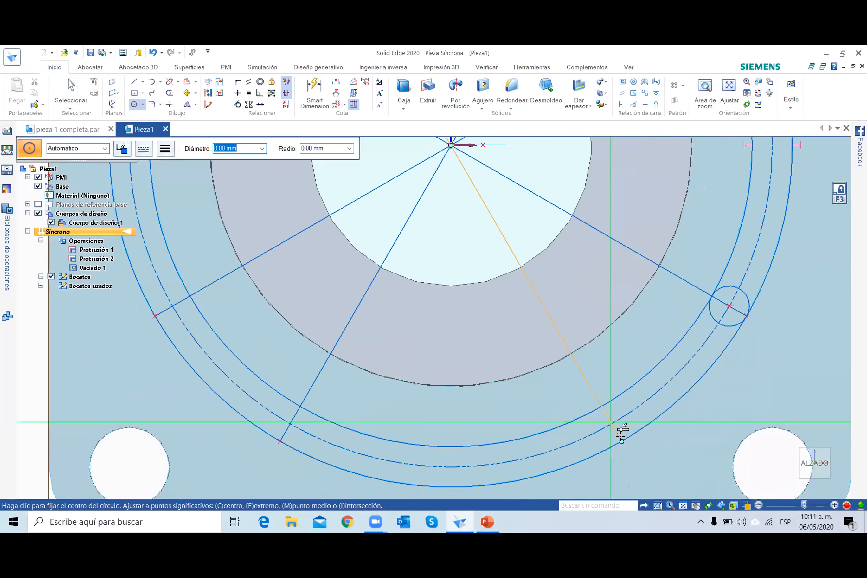
{"action": "left_click", "coordinate": [610, 423]}
{"action": "left_click", "coordinate": [621, 441]}
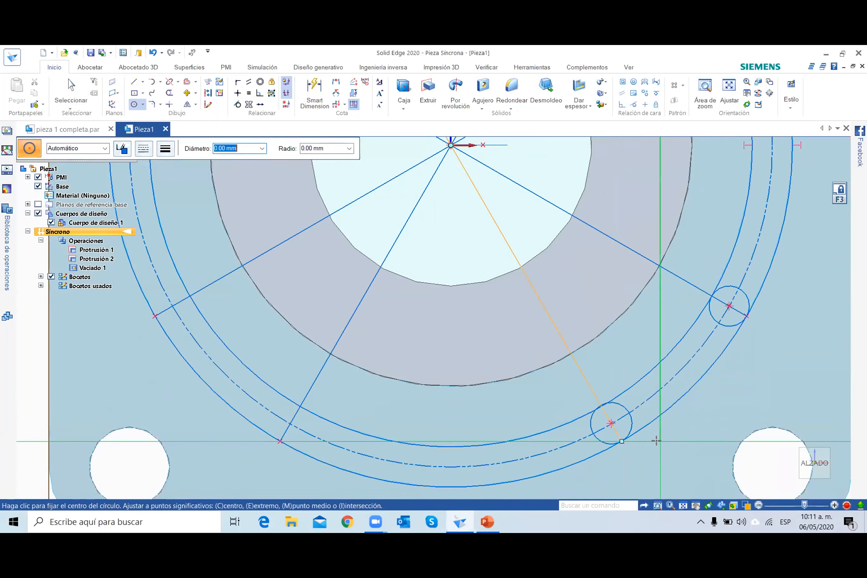
{"action": "key", "text": "ctrl+z"}
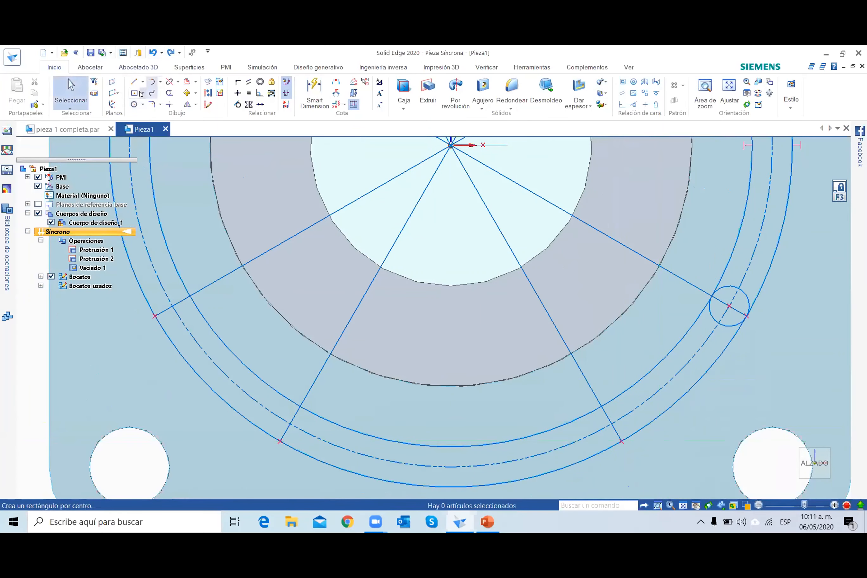
Draw circles centred where the three remaining lower radial lines cross the dash-dot circle, each reaching its line's end on the outer circle.
{"action": "left_click", "coordinate": [133, 104]}
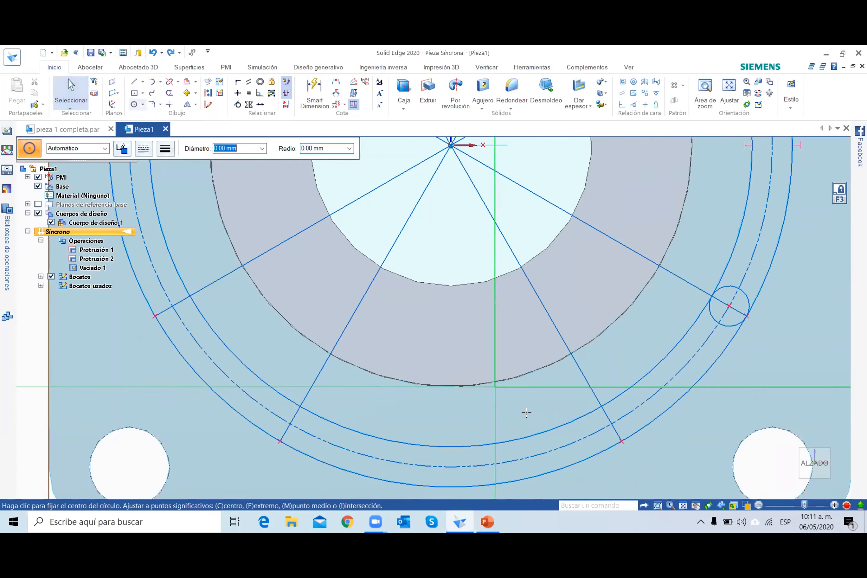
{"action": "left_click", "coordinate": [610, 423]}
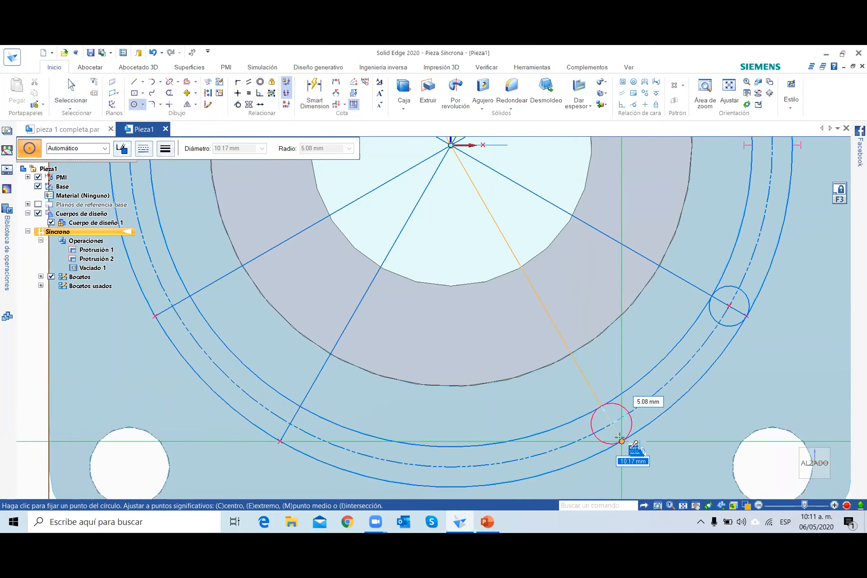
{"action": "left_click", "coordinate": [618, 437]}
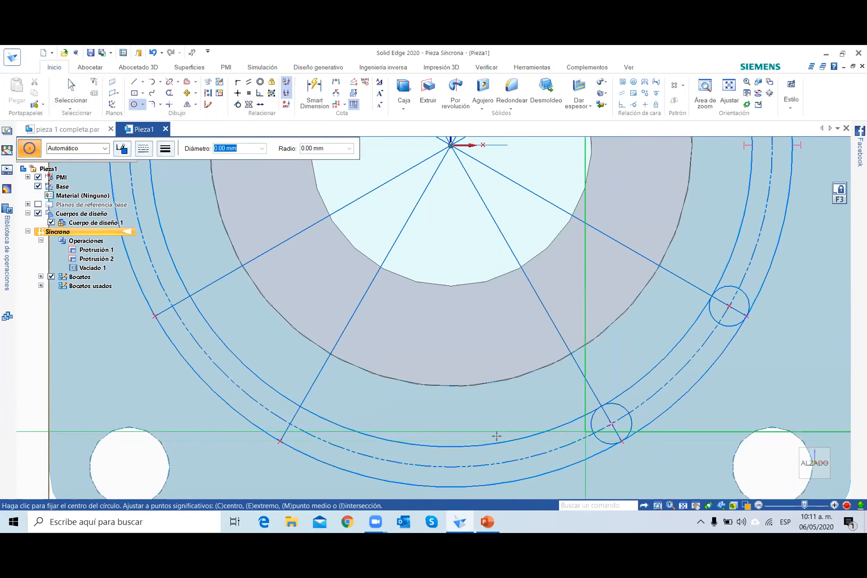
{"action": "left_click", "coordinate": [290, 423]}
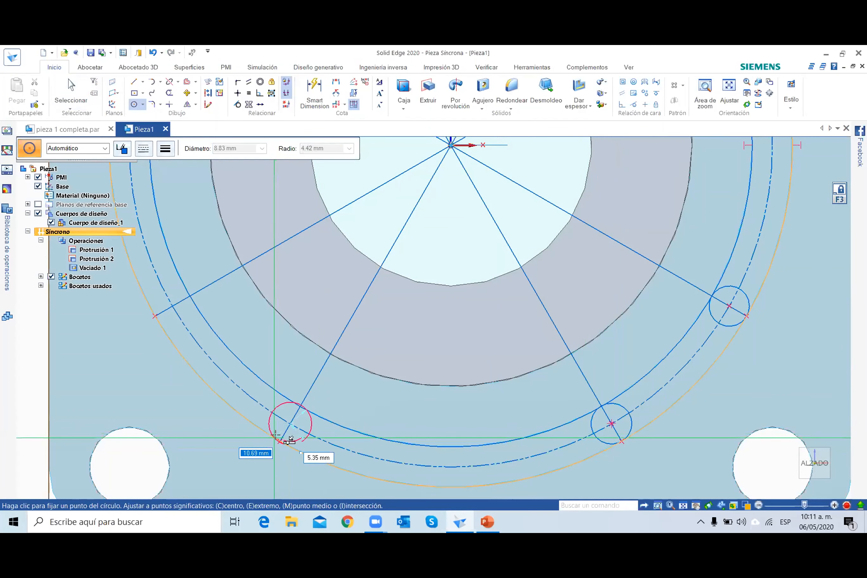
{"action": "left_click", "coordinate": [279, 440]}
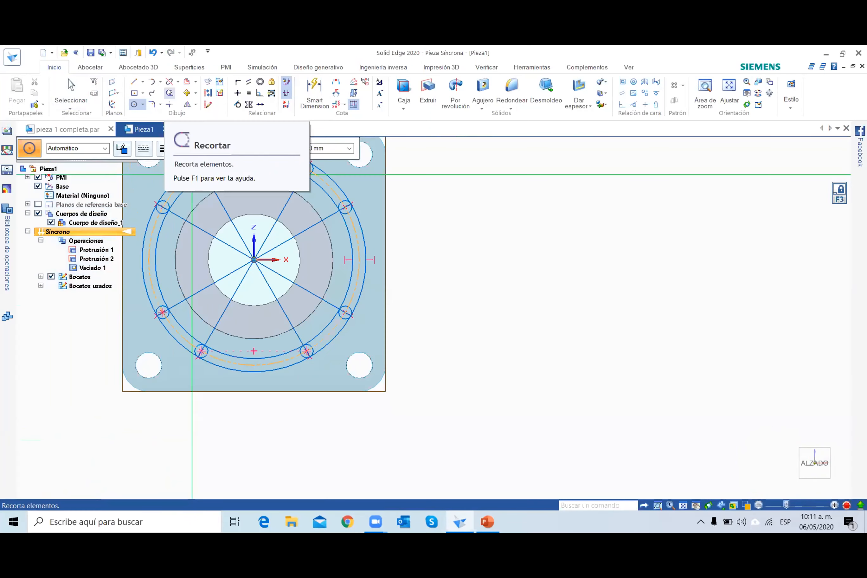
Trim away the three concentric circles in the four diagonal gaps between the small circles, leaving four curved slot bands.
{"action": "left_click", "coordinate": [169, 92]}
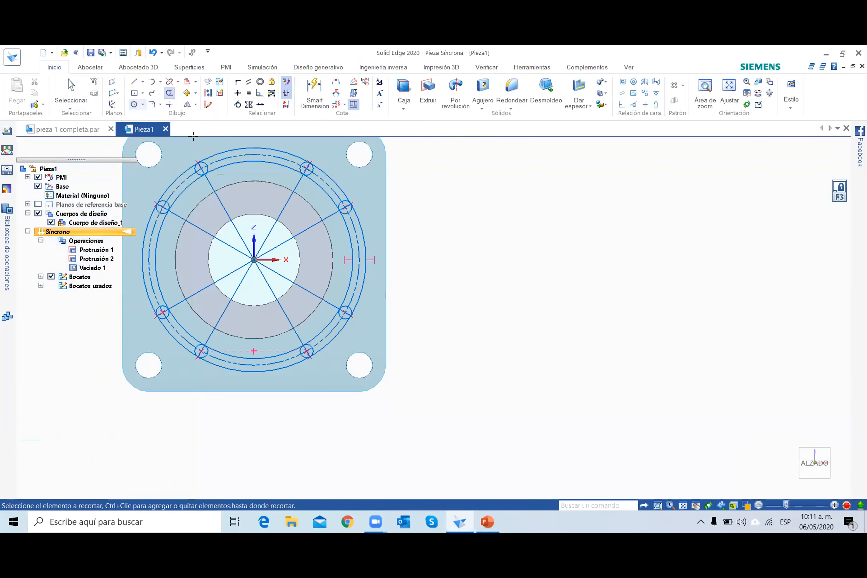
{"action": "left_click_drag", "start_coordinate": [166, 169], "coordinate": [186, 191]}
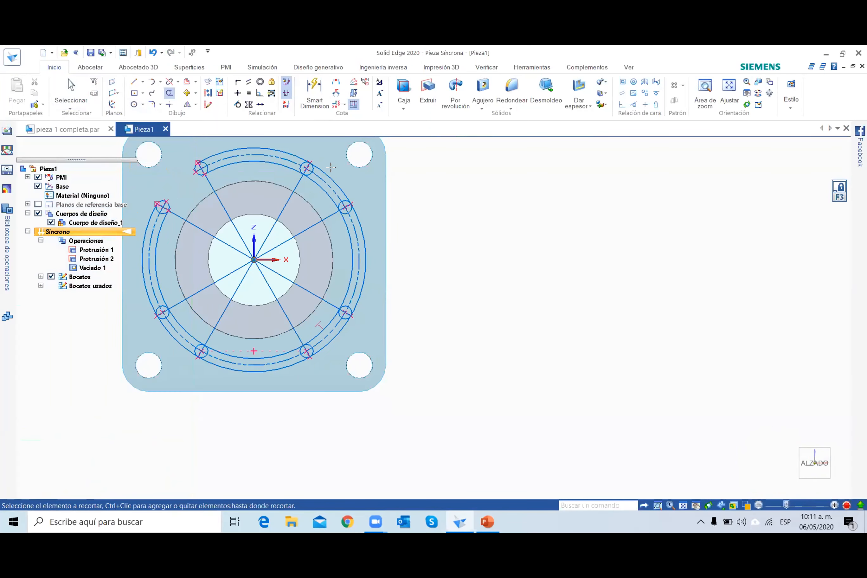
{"action": "mouse_move", "coordinate": [353, 327]}
{"action": "left_mouse_down"}
{"action": "mouse_move", "coordinate": [339, 336]}
{"action": "mouse_move", "coordinate": [311, 317]}
{"action": "left_mouse_up"}
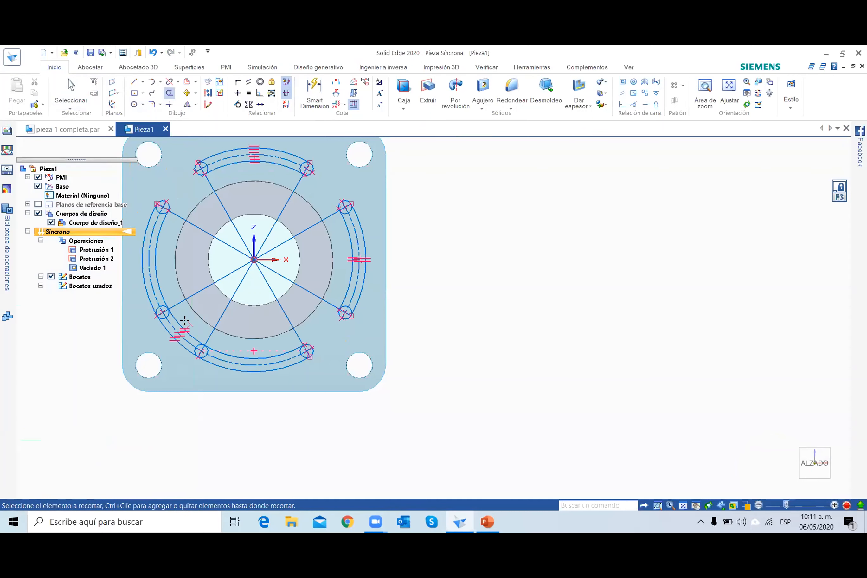
{"action": "left_click_drag", "start_coordinate": [187, 322], "coordinate": [171, 348]}
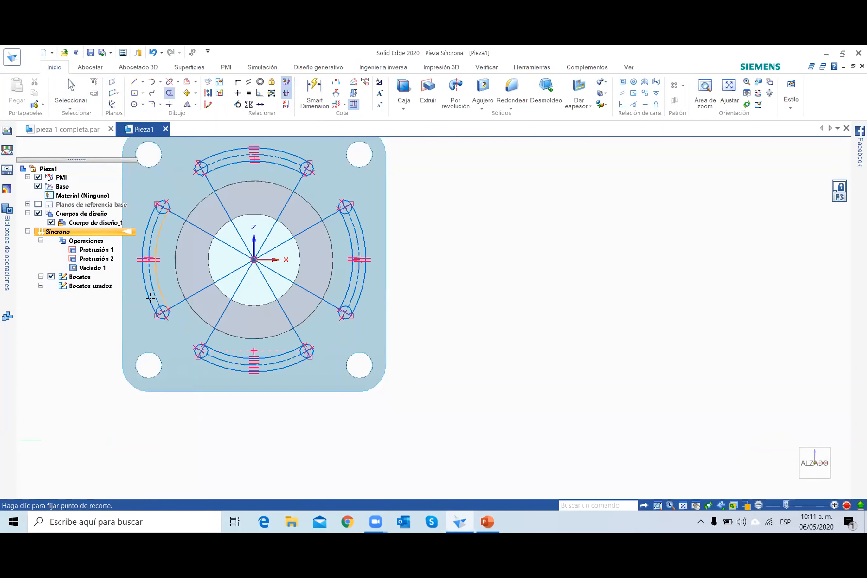
Trim the inner circle portion, the radial line end and the dash-dot arc inside the left slot's lower end.
{"action": "scroll", "coordinate": [145, 299], "scroll_direction": "up", "scroll_amount": 1}
{"action": "scroll", "coordinate": [145, 299], "scroll_direction": "up", "scroll_amount": 2}
{"action": "scroll", "coordinate": [179, 320], "scroll_direction": "up", "scroll_amount": 2}
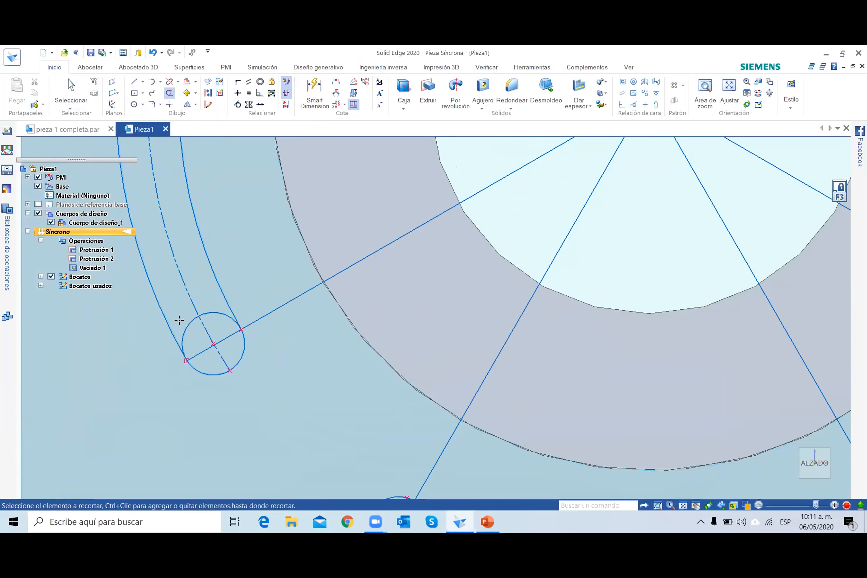
{"action": "left_click_drag", "start_coordinate": [178, 305], "coordinate": [176, 312]}
{"action": "mouse_move", "coordinate": [204, 347]}
{"action": "left_mouse_down"}
{"action": "mouse_move", "coordinate": [222, 332]}
{"action": "mouse_move", "coordinate": [210, 304]}
{"action": "mouse_move", "coordinate": [202, 333]}
{"action": "left_mouse_up"}
{"action": "scroll", "coordinate": [204, 336], "scroll_direction": "down", "scroll_amount": 6}
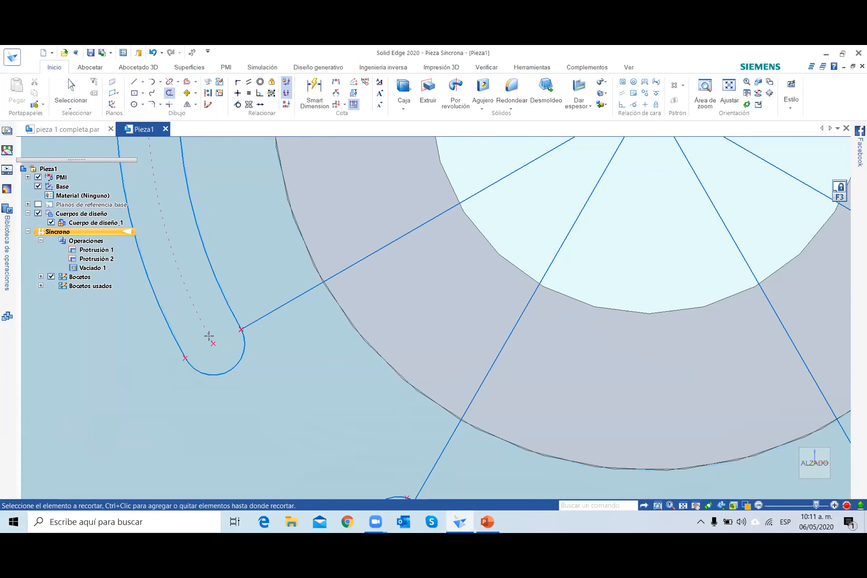
Trim the circle portion and line pieces inside the left slot's upper end to leave one closed slot outline.
{"action": "scroll", "coordinate": [211, 225], "scroll_direction": "up", "scroll_amount": 4}
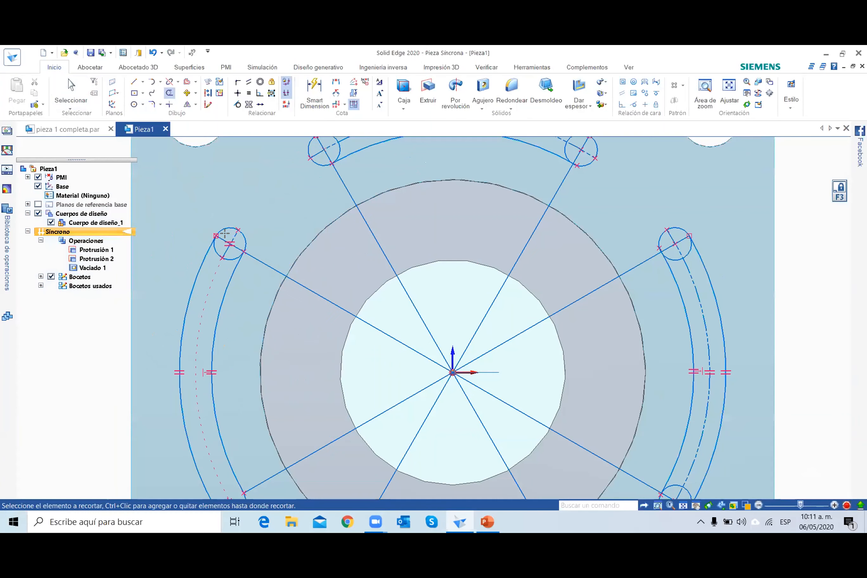
{"action": "left_click_drag", "start_coordinate": [227, 241], "coordinate": [226, 240]}
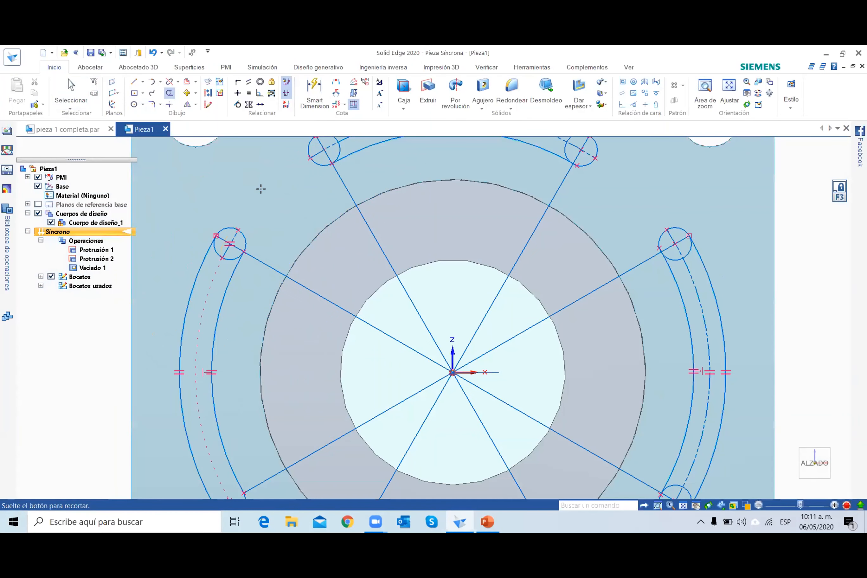
{"action": "left_click_drag", "start_coordinate": [261, 189], "coordinate": [261, 189]}
{"action": "scroll", "coordinate": [652, 254], "scroll_direction": "up", "scroll_amount": 1}
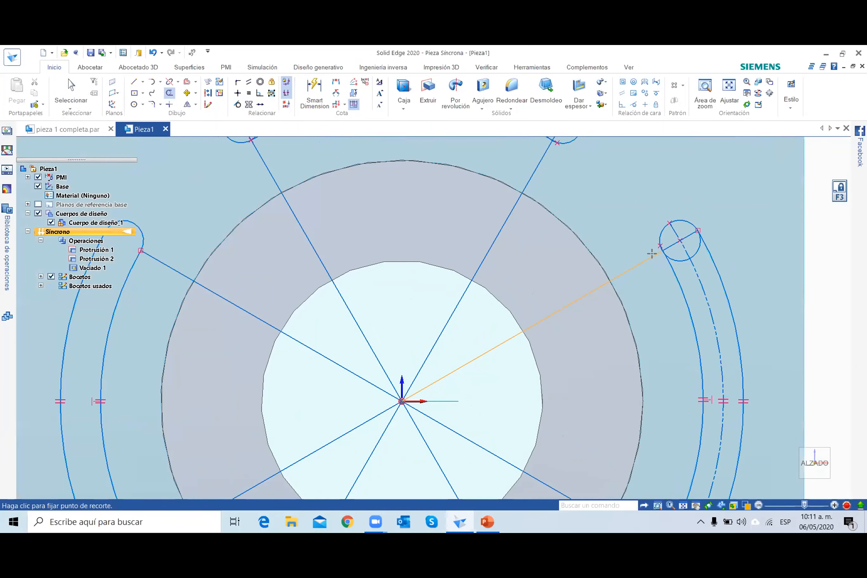
{"action": "key", "text": "ctrl+f"}
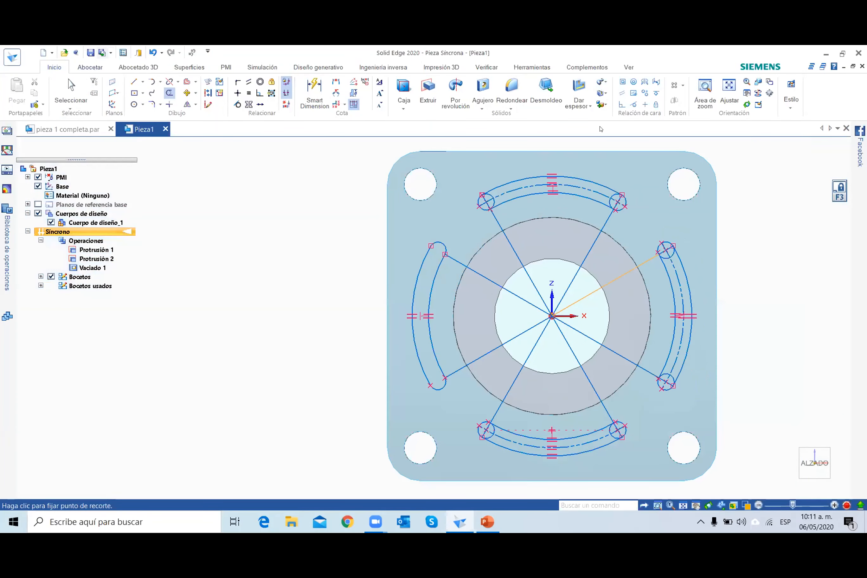
{"action": "key", "text": "Escape"}
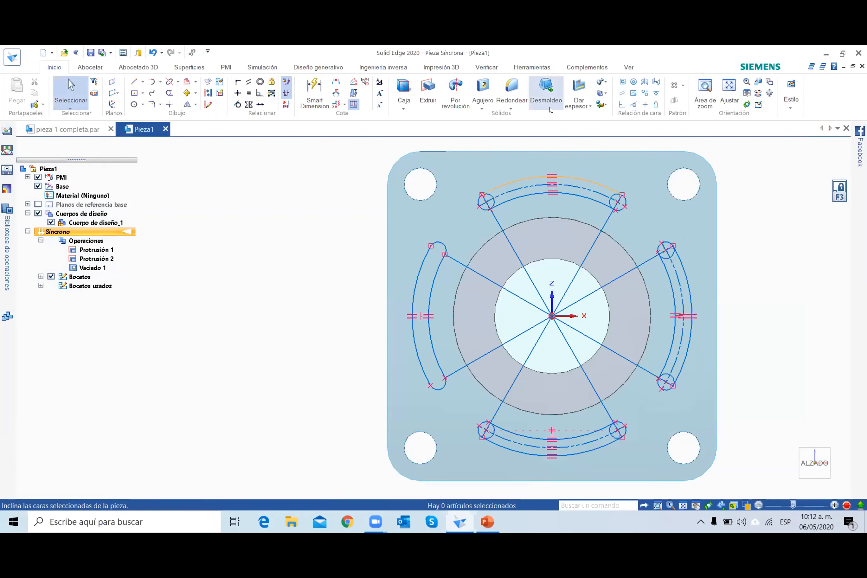
Select the left slot's closed region, view it on the plate at an angle, and compare with the finished part in pieza 1 completa.par.
{"action": "left_click", "coordinate": [428, 281]}
{"action": "middle_click_drag", "start_coordinate": [692, 333], "coordinate": [652, 342]}
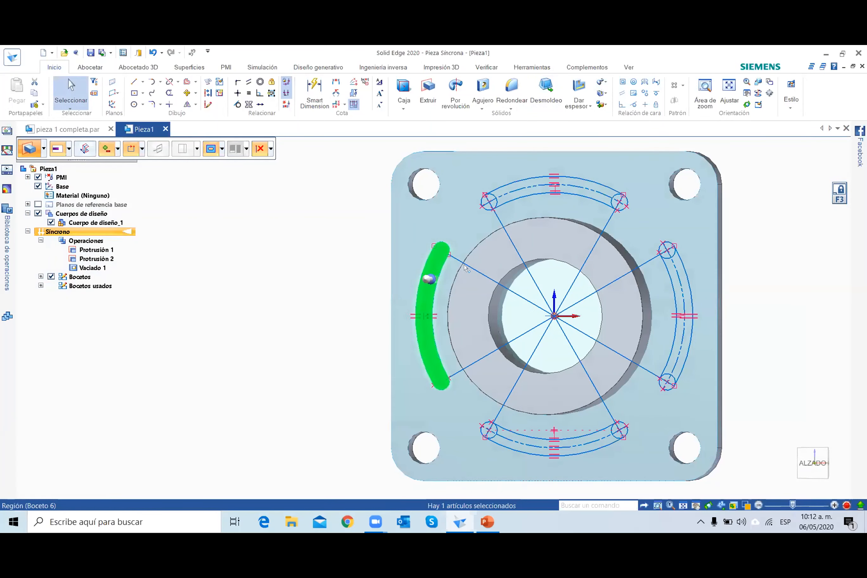
{"action": "middle_click_drag", "start_coordinate": [463, 264], "coordinate": [465, 265]}
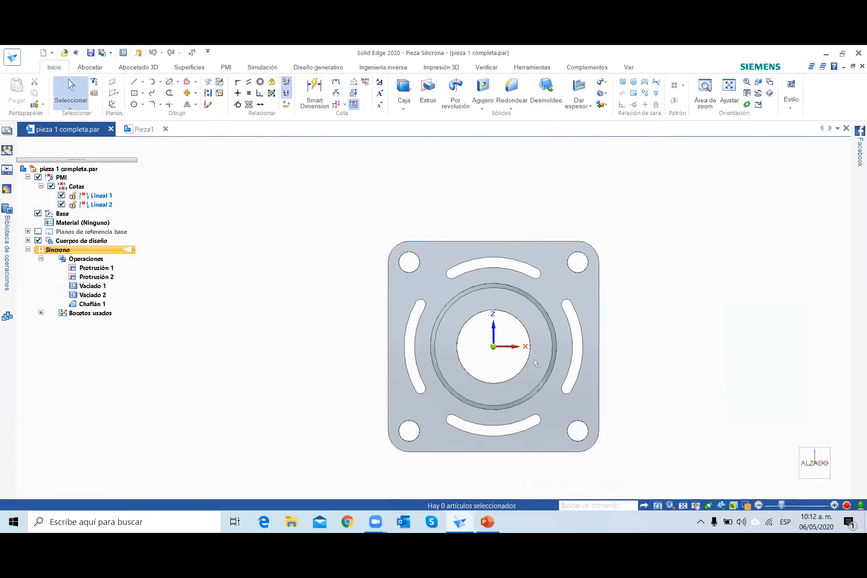
Switch to the PowerPoint presentation and advance from the flange drawing to the slide with the studded block.
{"action": "left_click", "coordinate": [487, 522]}
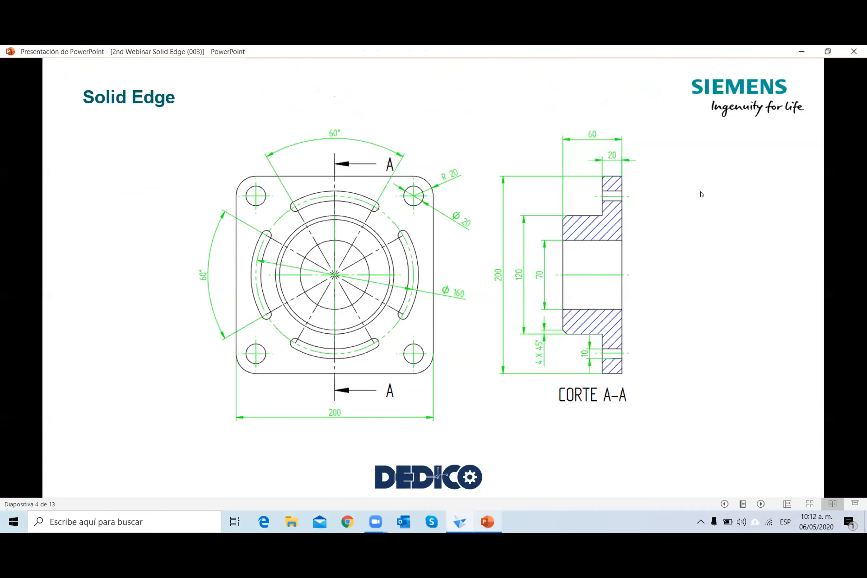
{"action": "left_click", "coordinate": [694, 199]}
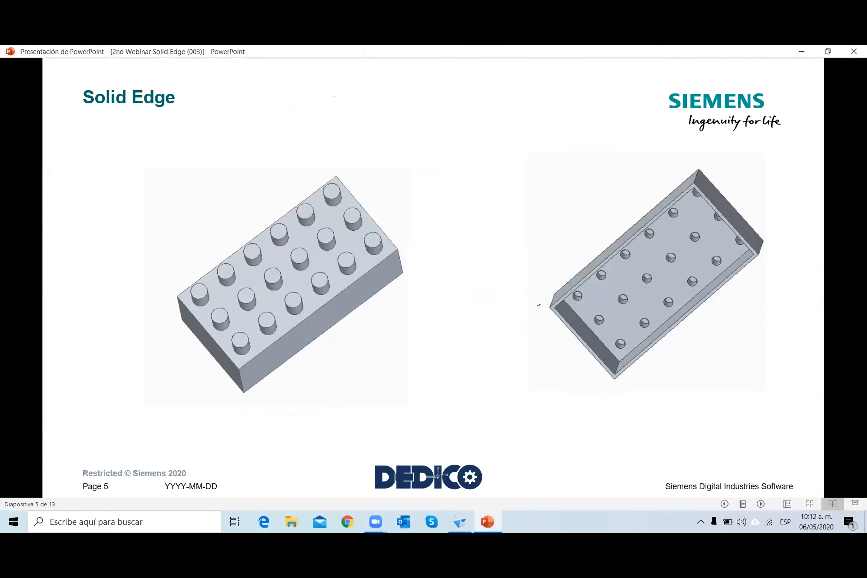
Switch back to Solid Edge and create a new part from the iso metric part template.
{"action": "left_click", "coordinate": [459, 522]}
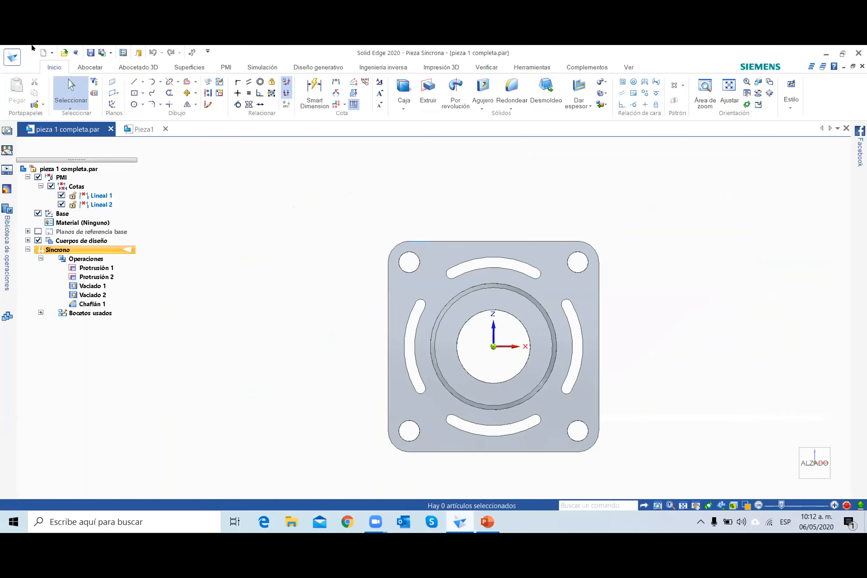
{"action": "left_click", "coordinate": [51, 54]}
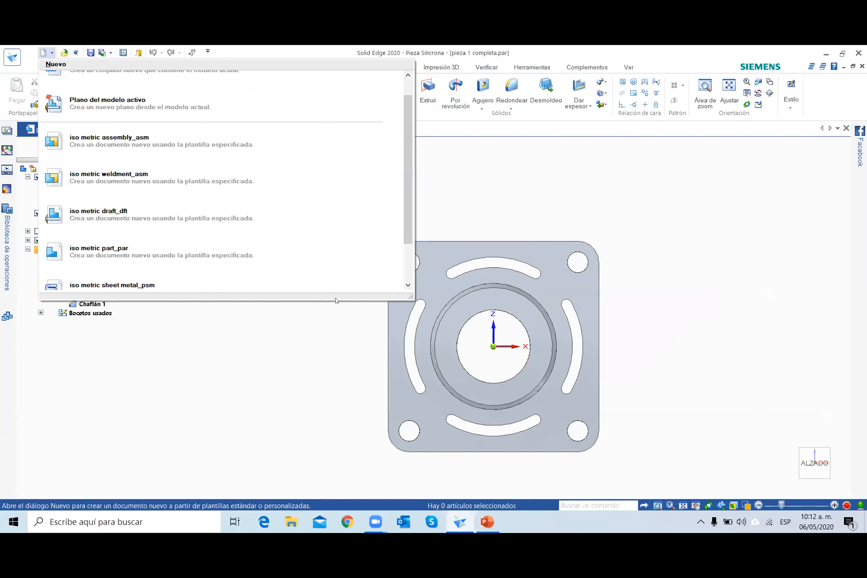
{"action": "left_click", "coordinate": [317, 251]}
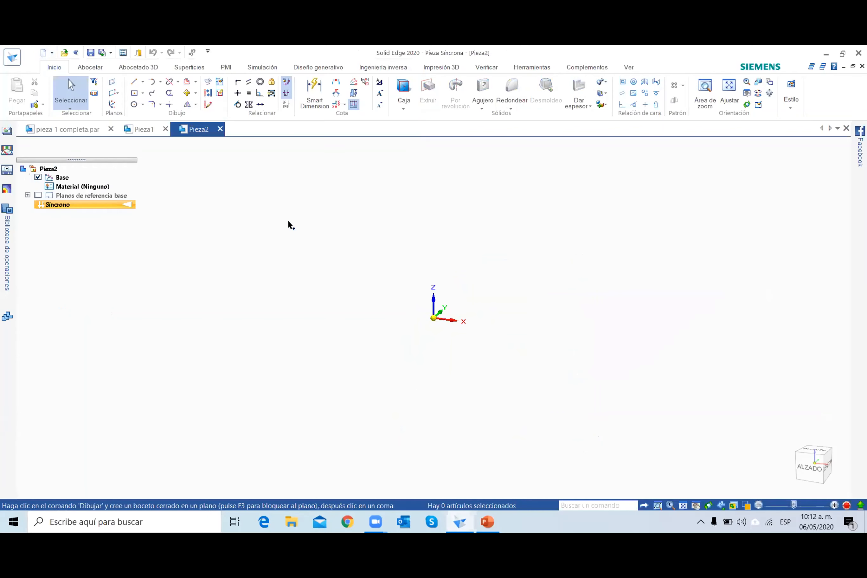
Sketch a centre rectangle 30 mm wide and 60 mm high on the locked XZ plane, centred on the origin.
{"action": "left_click", "coordinate": [131, 91]}
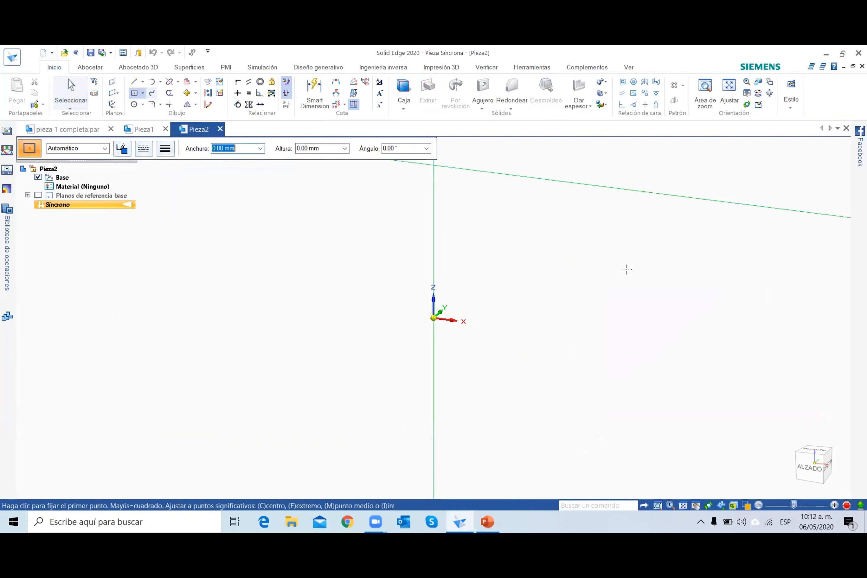
{"action": "left_click", "coordinate": [440, 297]}
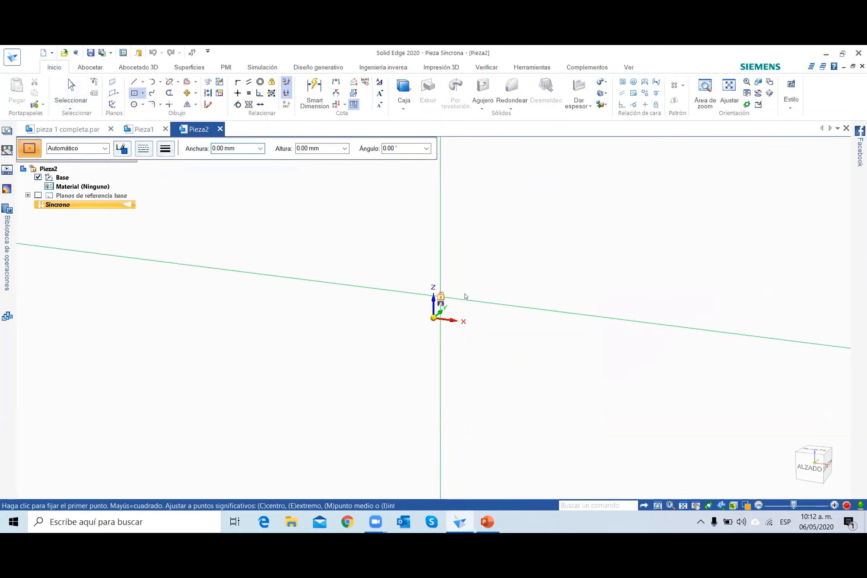
{"action": "left_click", "coordinate": [810, 452]}
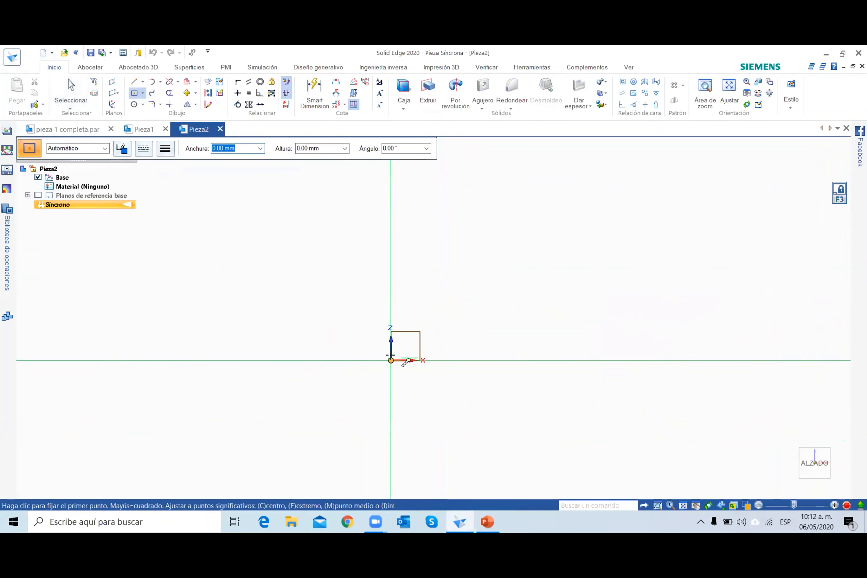
{"action": "left_click", "coordinate": [391, 360]}
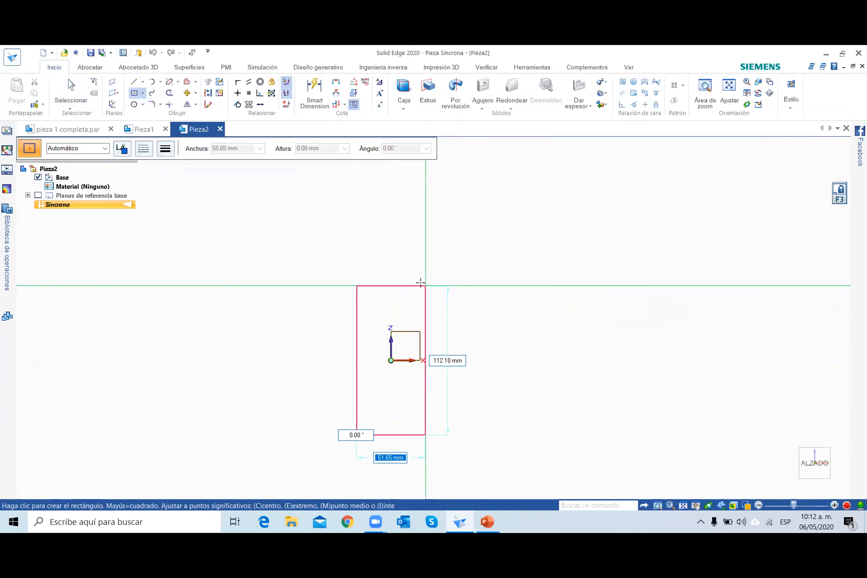
{"action": "type", "text": "30"}
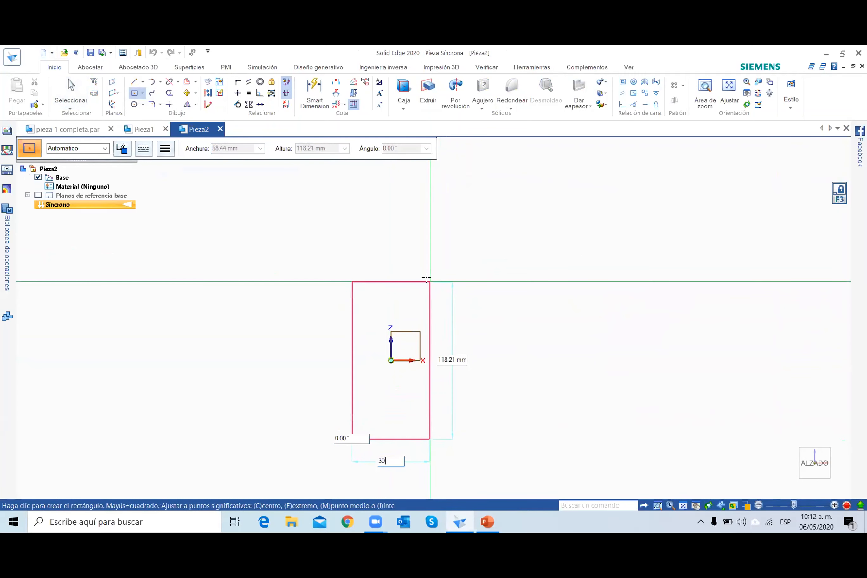
{"action": "key", "text": "Tab"}
{"action": "type", "text": "60"}
{"action": "key", "text": "Return"}
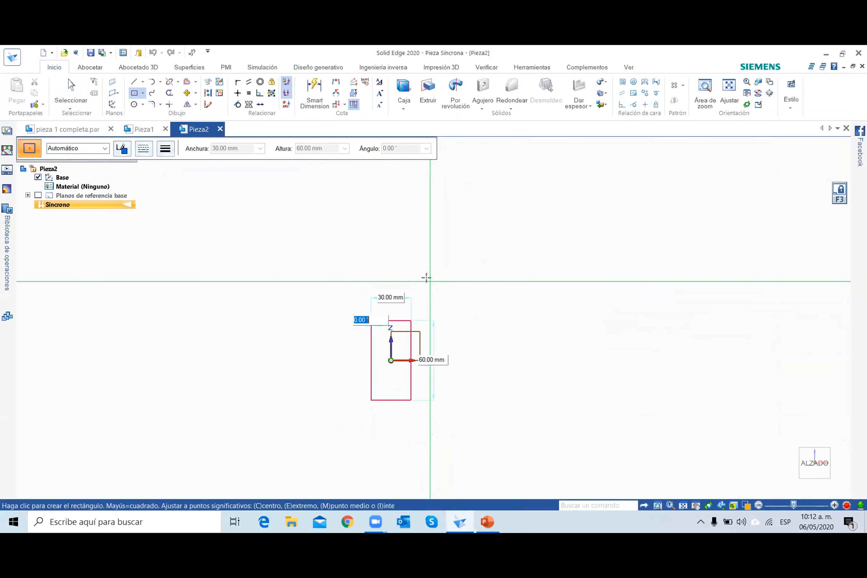
{"action": "left_click", "coordinate": [71, 87]}
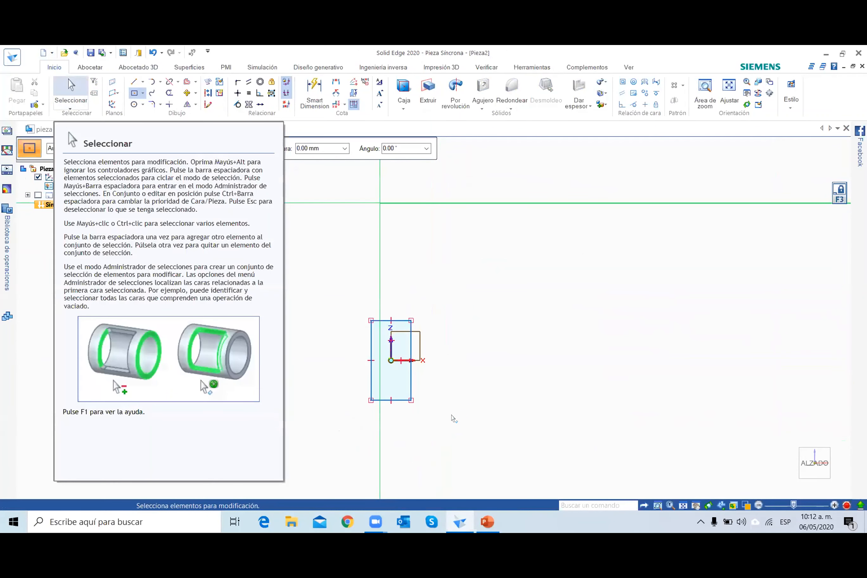
Extrude the rectangle's region 20 mm along the Y axis into a solid block.
{"action": "middle_click_drag", "start_coordinate": [414, 428], "coordinate": [377, 427]}
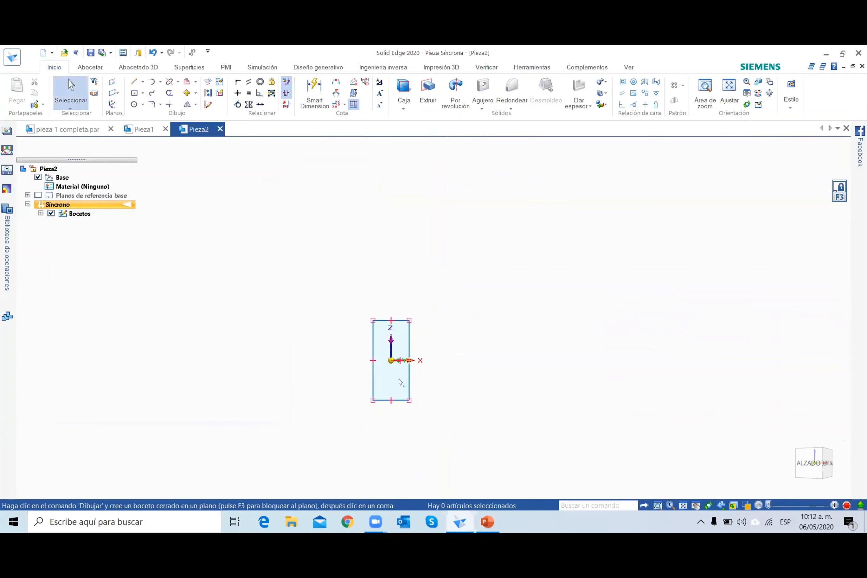
{"action": "left_click", "coordinate": [402, 382]}
{"action": "middle_click_drag", "start_coordinate": [412, 392], "coordinate": [388, 396]}
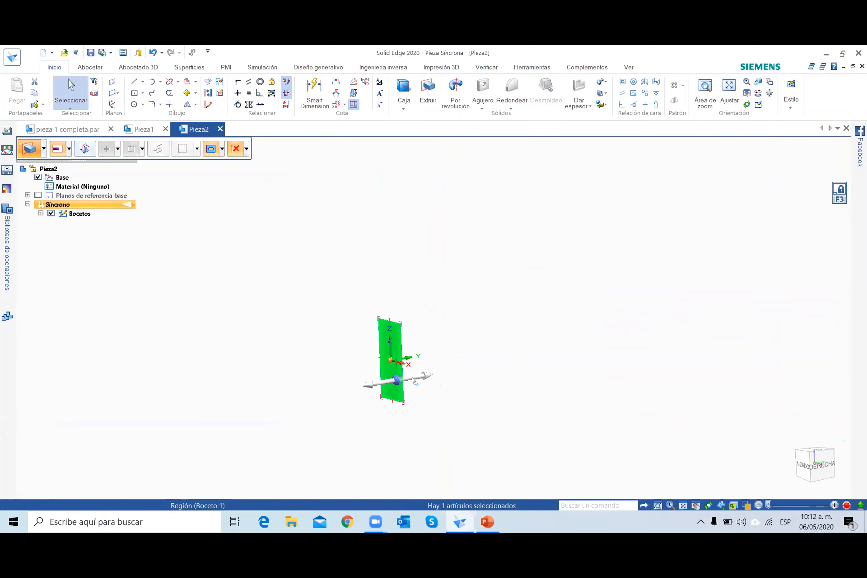
{"action": "left_click", "coordinate": [427, 376]}
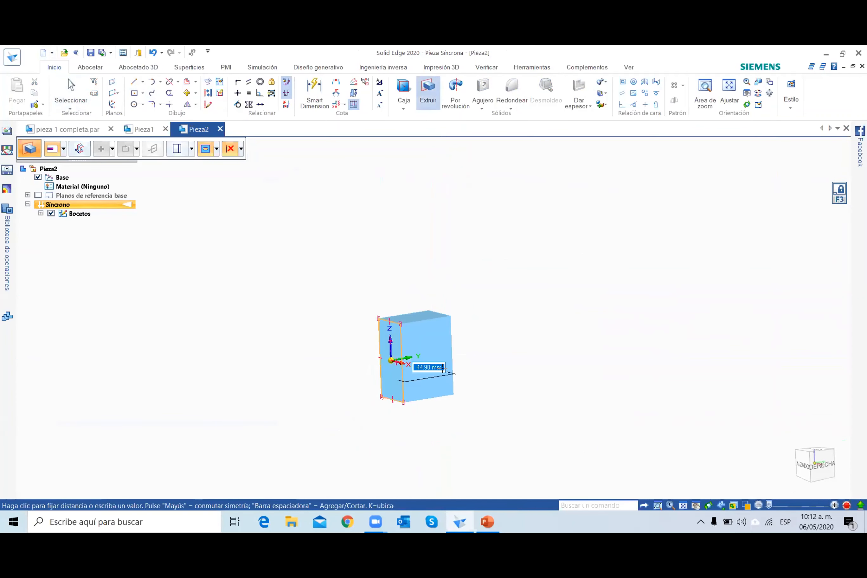
{"action": "type", "text": "20"}
{"action": "key", "text": "Return"}
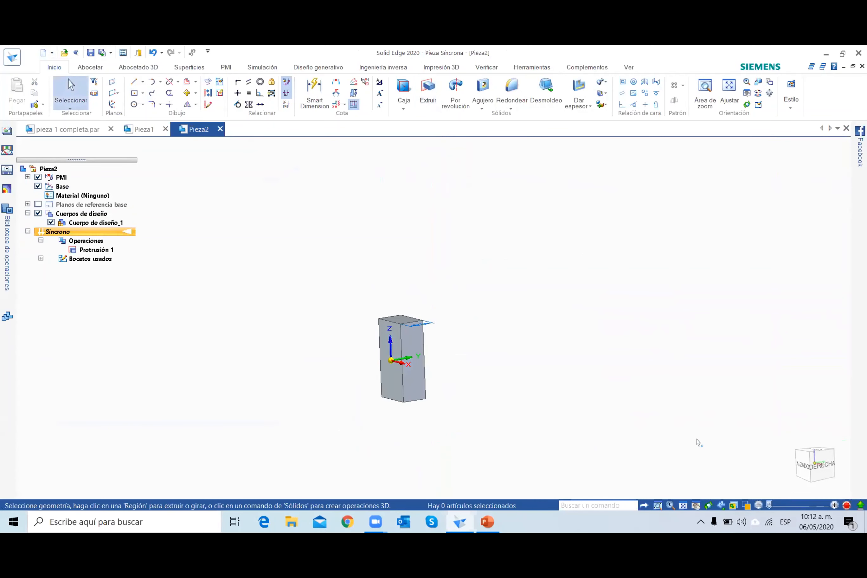
Sketch a centre rectangle from the origin to the corner of the block's front face, matching the face outline.
{"action": "left_click", "coordinate": [803, 465]}
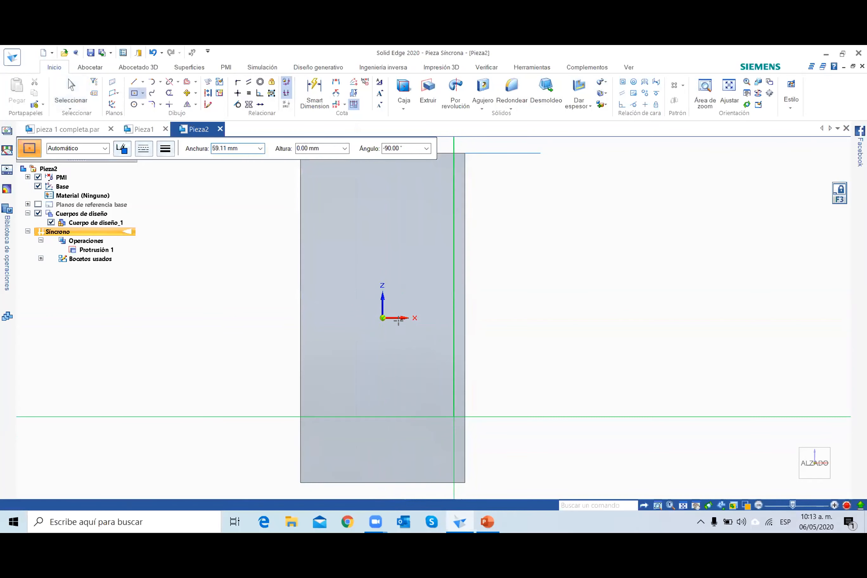
{"action": "scroll", "coordinate": [375, 312], "scroll_direction": "down", "scroll_amount": 1}
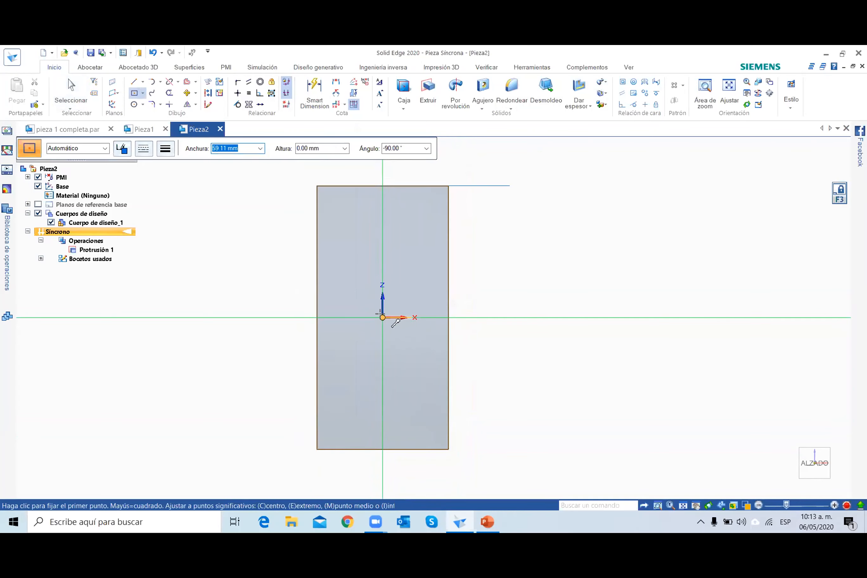
{"action": "left_click", "coordinate": [382, 317]}
{"action": "left_click_drag", "start_coordinate": [317, 186], "coordinate": [316, 185]}
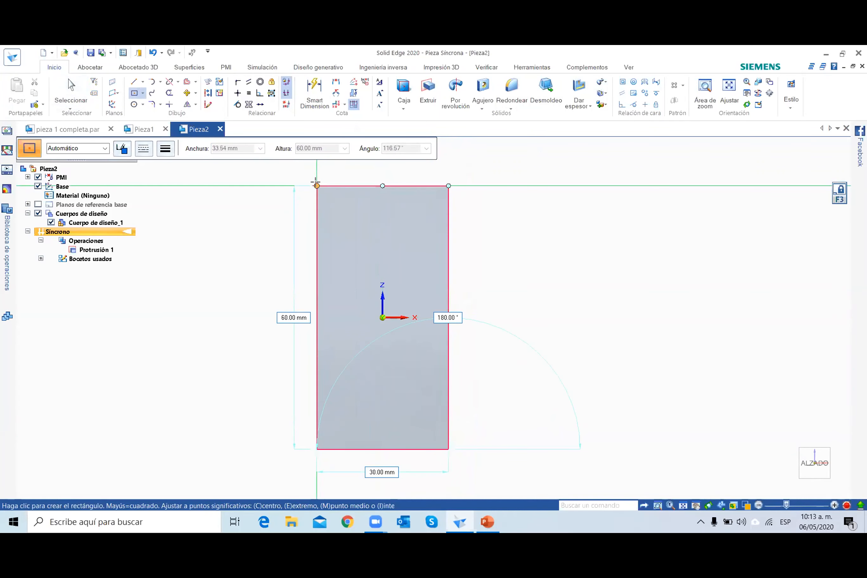
{"action": "key", "text": "Escape"}
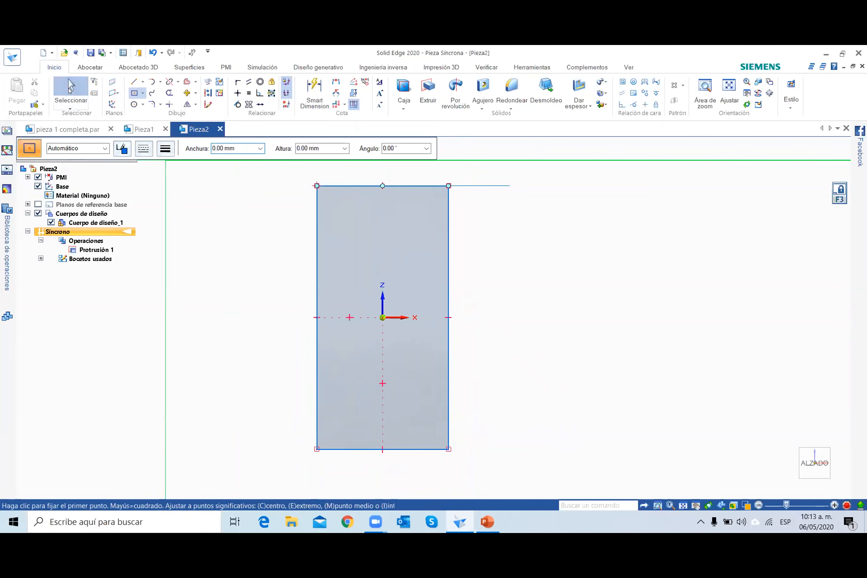
Offset all four sides of the face rectangle 5 mm inward.
{"action": "left_click", "coordinate": [195, 81]}
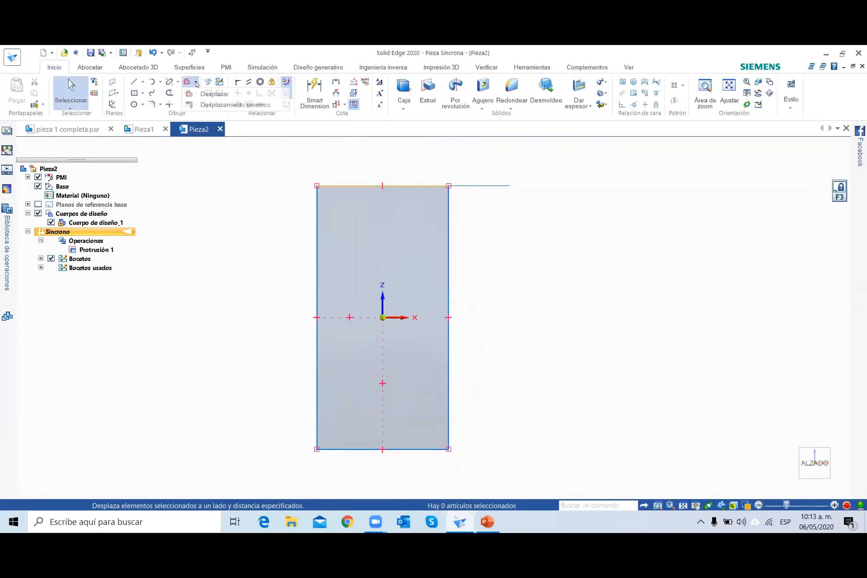
{"action": "left_click", "coordinate": [205, 94]}
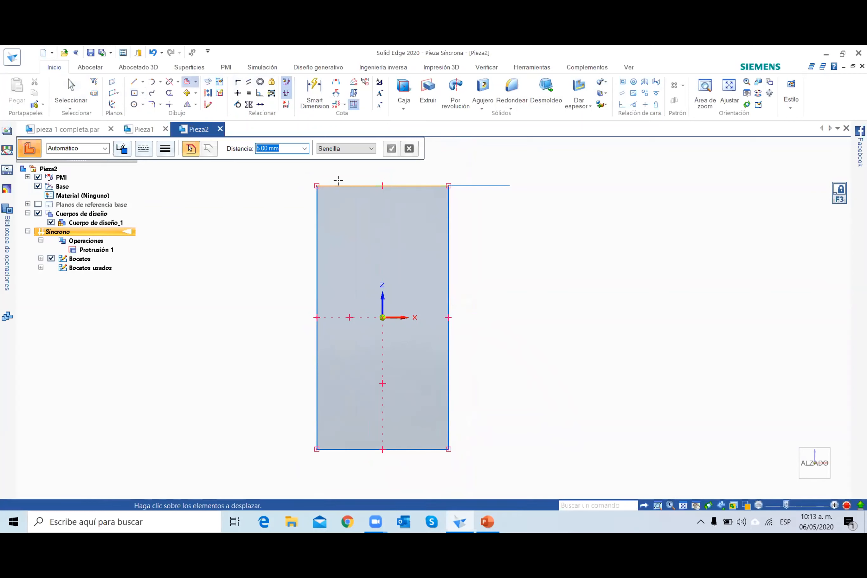
{"action": "left_click", "coordinate": [337, 184]}
{"action": "left_click", "coordinate": [316, 201]}
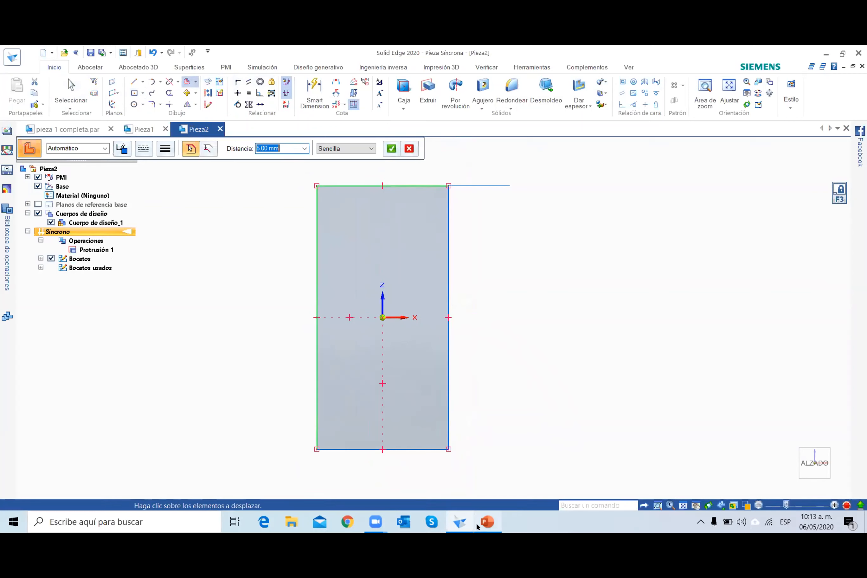
{"action": "left_click", "coordinate": [446, 430]}
{"action": "type", "text": "5"}
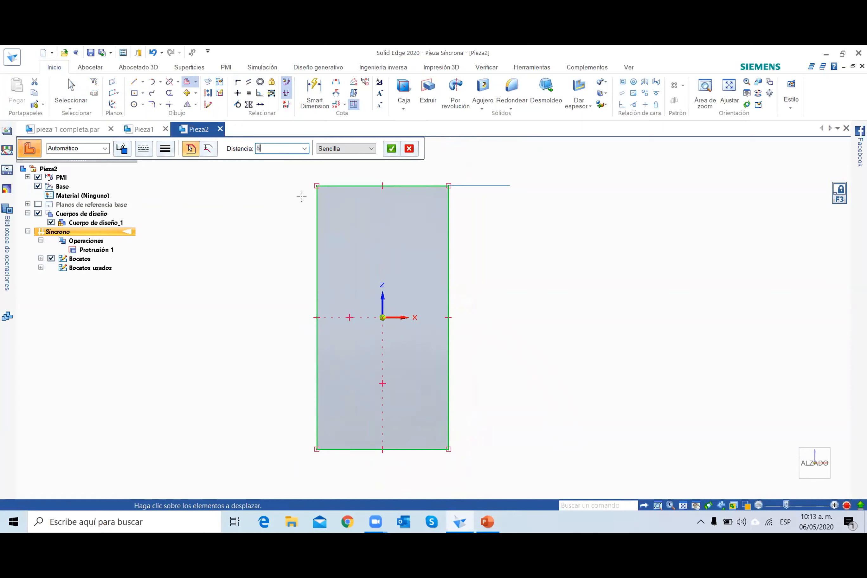
{"action": "key", "text": "Return"}
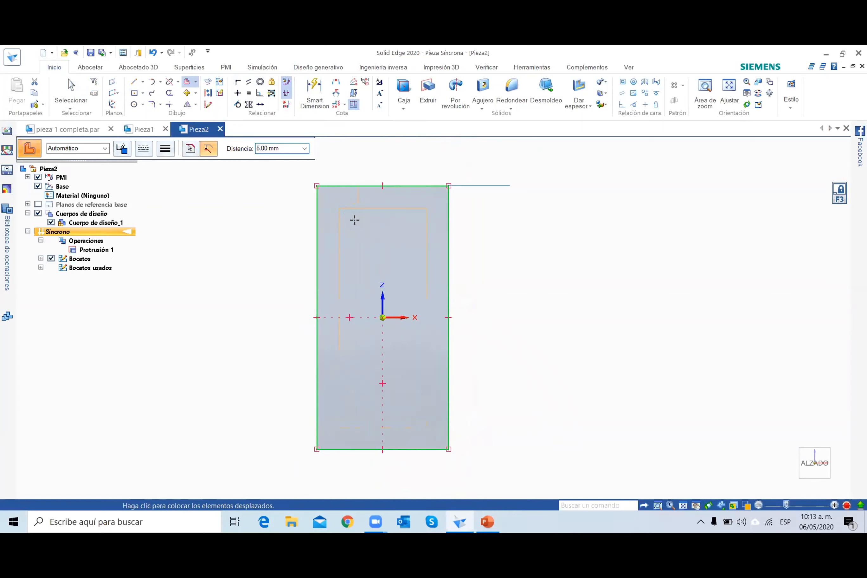
{"action": "left_click", "coordinate": [280, 234]}
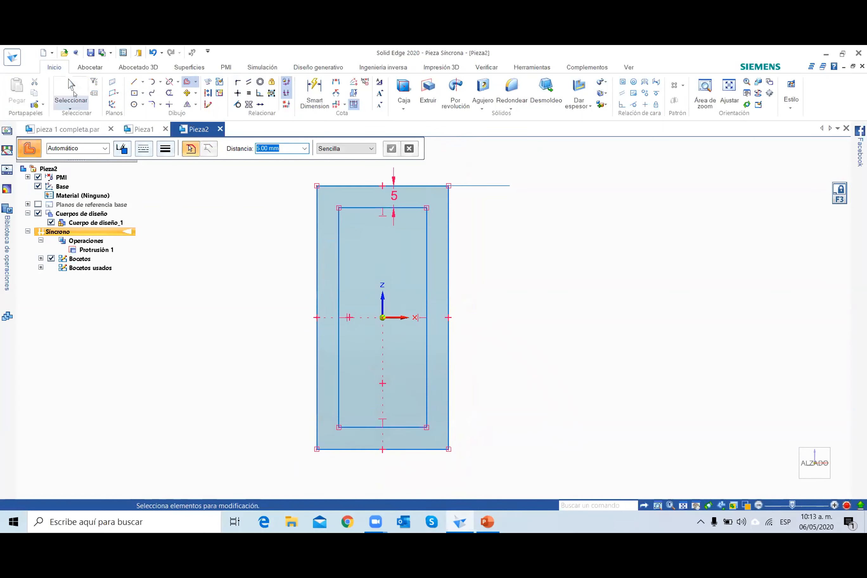
{"action": "key", "text": "Escape"}
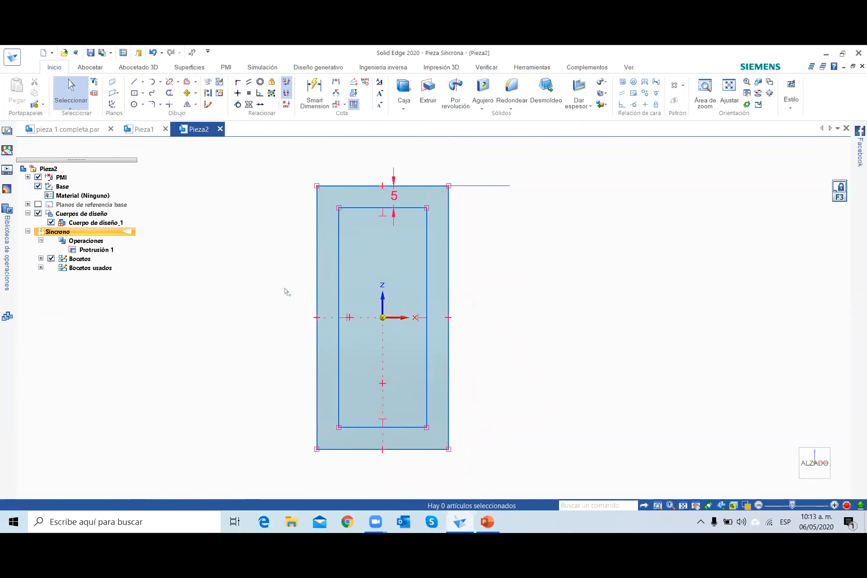
Draw a 5 mm diameter circle centred on the inner rectangle's lower right corner.
{"action": "left_click", "coordinate": [136, 105]}
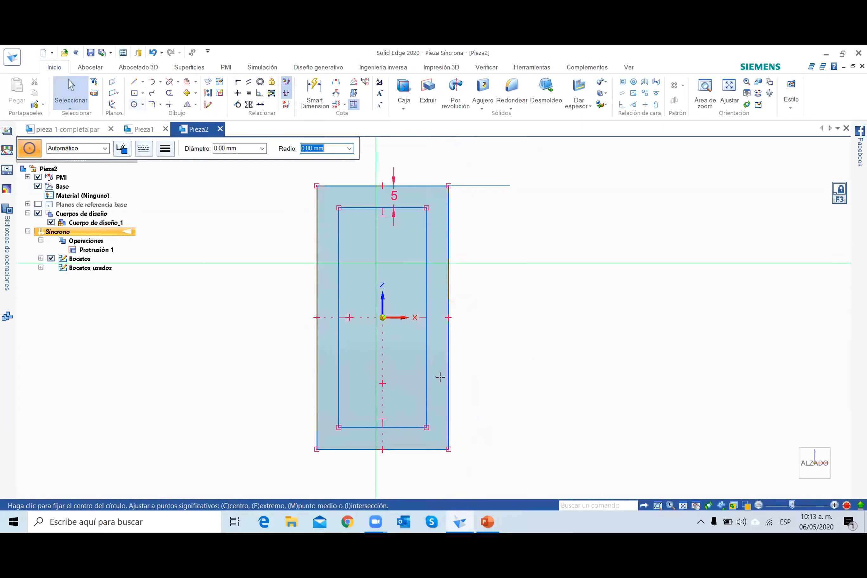
{"action": "scroll", "coordinate": [413, 449], "scroll_direction": "up", "scroll_amount": 2}
{"action": "scroll", "coordinate": [411, 447], "scroll_direction": "up", "scroll_amount": 2}
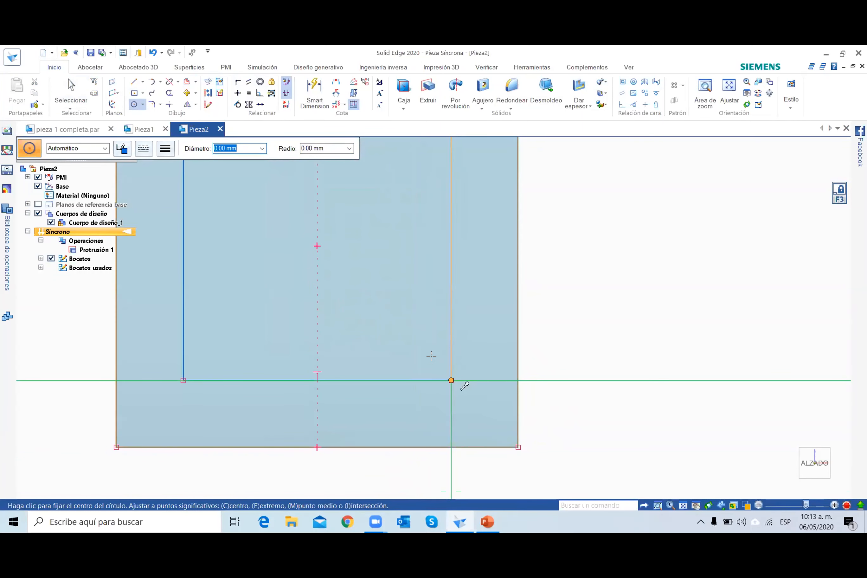
{"action": "left_click", "coordinate": [431, 356]}
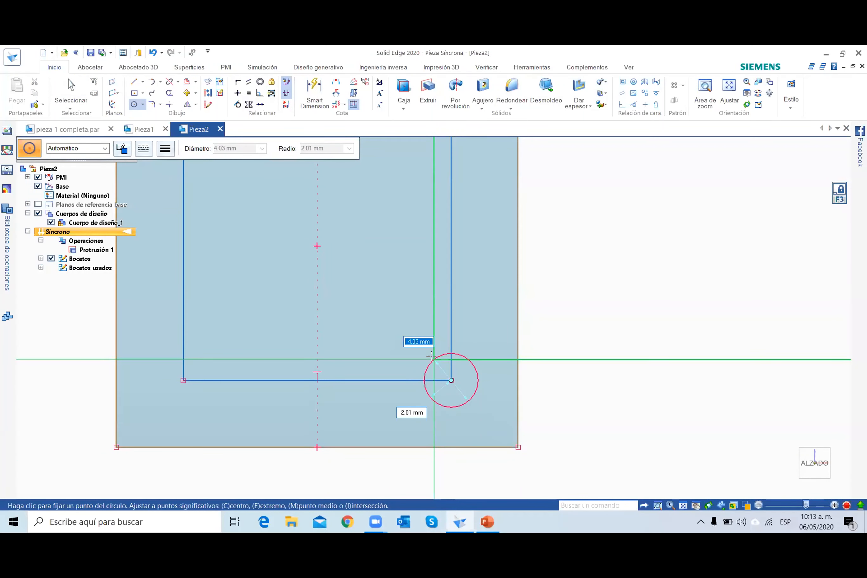
{"action": "type", "text": "5"}
{"action": "key", "text": "Return"}
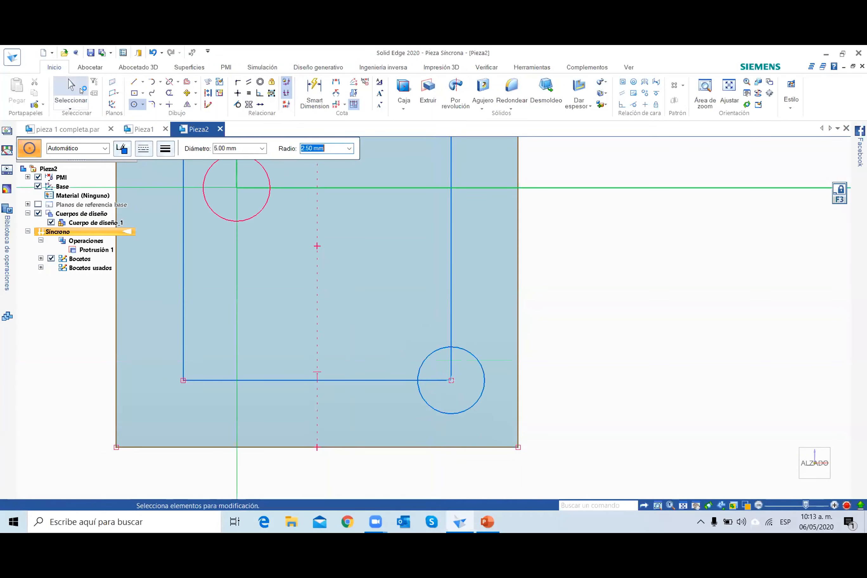
Trim the two inner rectangle line ends that lie inside the corner circle.
{"action": "left_click", "coordinate": [168, 90]}
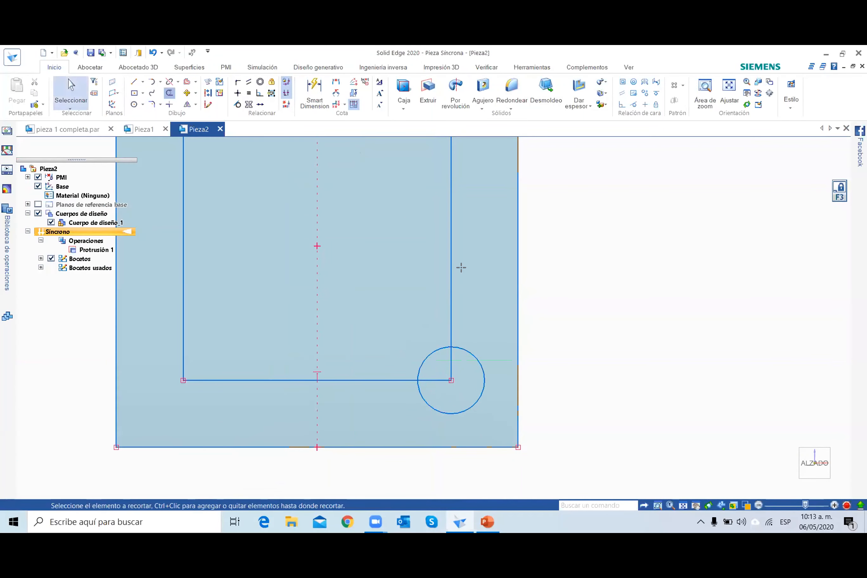
{"action": "mouse_move", "coordinate": [442, 357]}
{"action": "left_mouse_down"}
{"action": "mouse_move", "coordinate": [455, 383]}
{"action": "mouse_move", "coordinate": [434, 363]}
{"action": "left_mouse_up"}
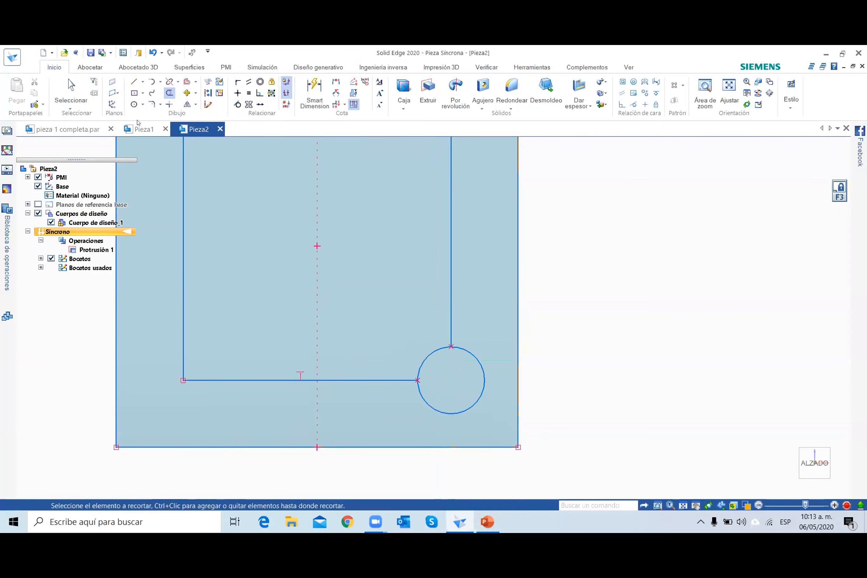
{"action": "key", "text": "Escape"}
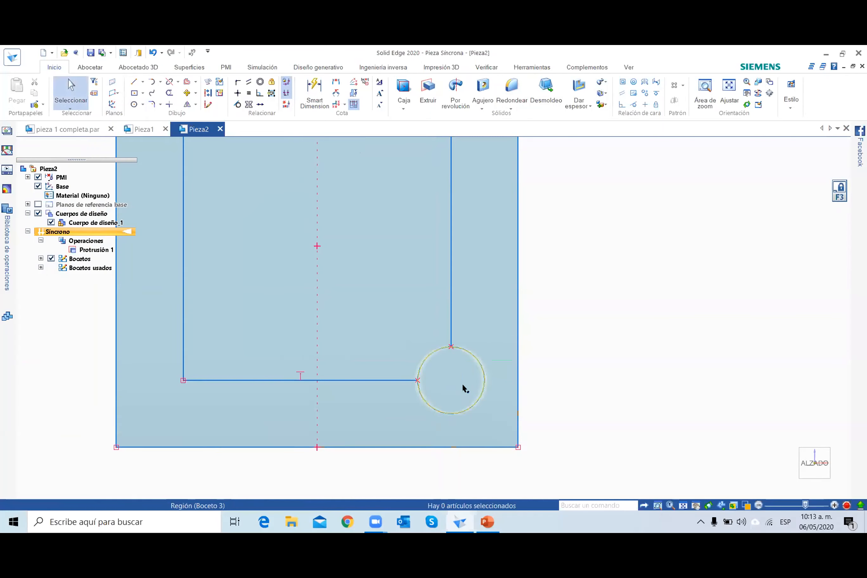
Extrude the circle in the corner of the block's front face 6 mm outward to form a cylindrical stud.
{"action": "left_click", "coordinate": [462, 384]}
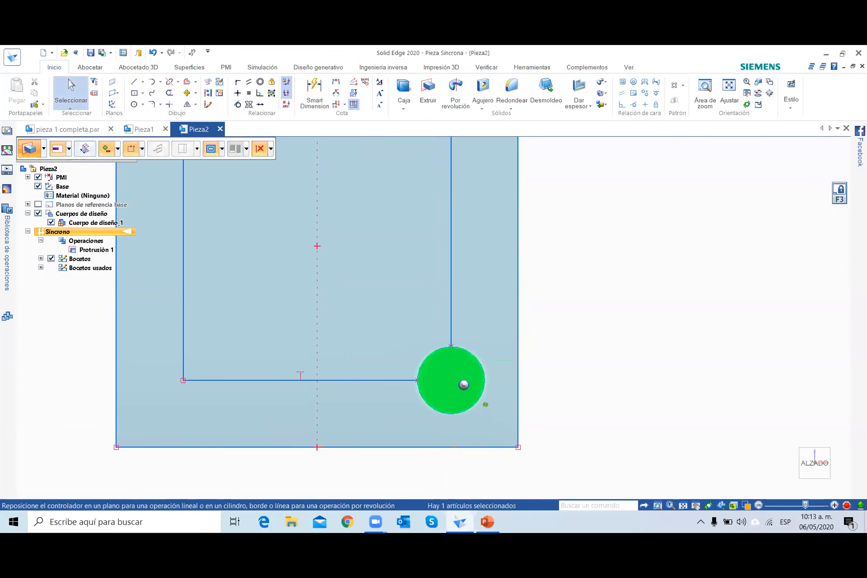
{"action": "middle_click_drag", "start_coordinate": [483, 402], "coordinate": [482, 388]}
{"action": "middle_click_drag", "start_coordinate": [580, 331], "coordinate": [585, 344]}
{"action": "scroll", "coordinate": [585, 344], "scroll_direction": "down", "scroll_amount": 3}
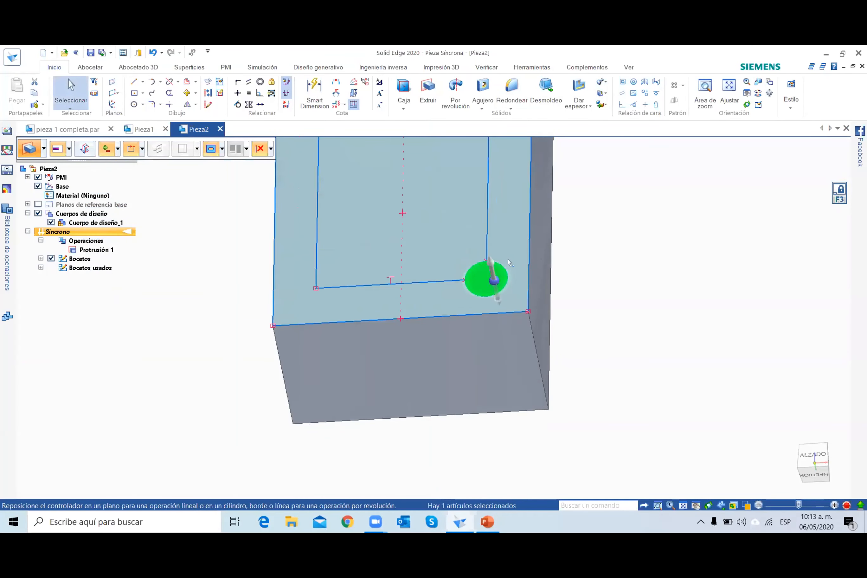
{"action": "left_click", "coordinate": [488, 268]}
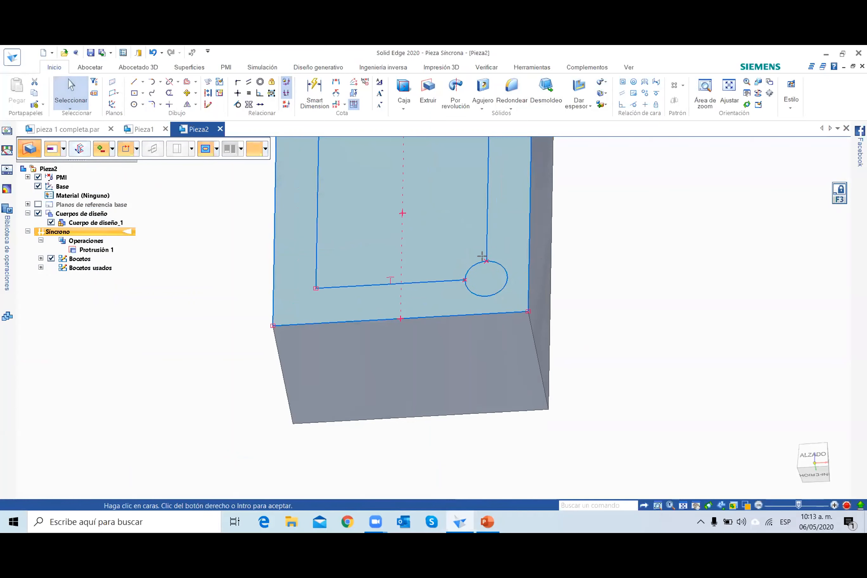
{"action": "left_click", "coordinate": [474, 239]}
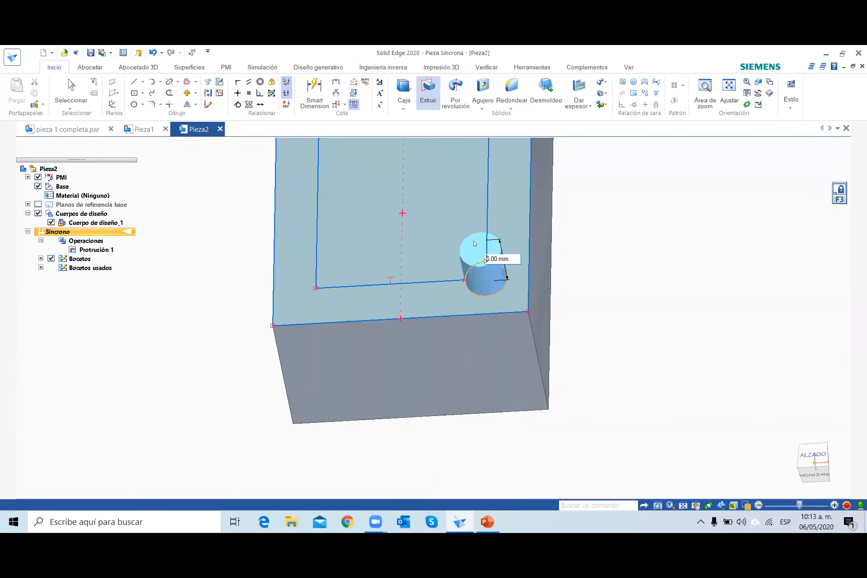
{"action": "middle_click_drag", "start_coordinate": [619, 379], "coordinate": [631, 405]}
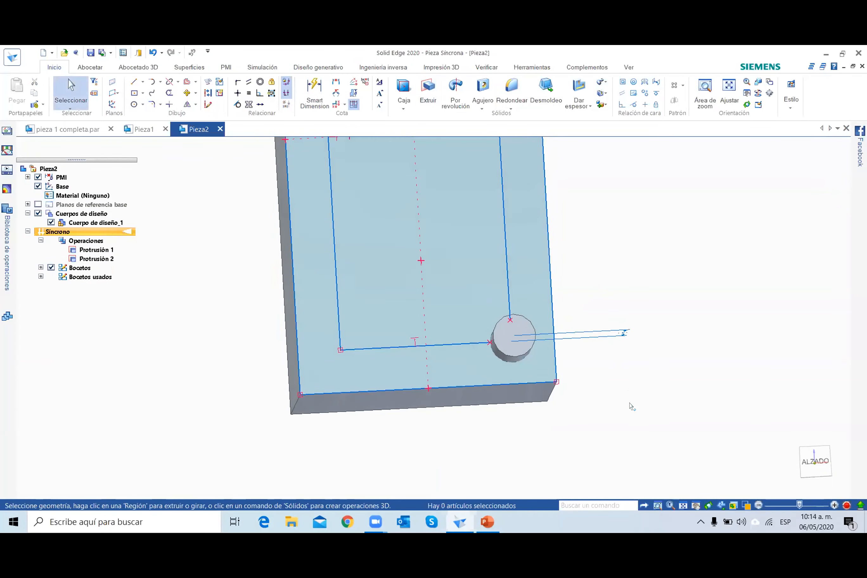
{"action": "scroll", "coordinate": [631, 405], "scroll_direction": "down", "scroll_amount": 4}
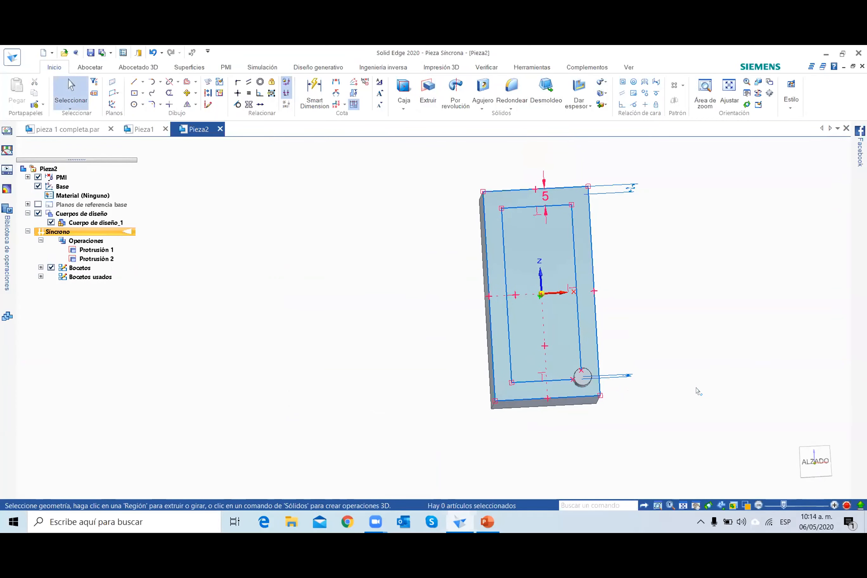
Switch to PowerPoint to check the stud layout on the reference slide and return to Solid Edge.
{"action": "mouse_move", "coordinate": [487, 522]}
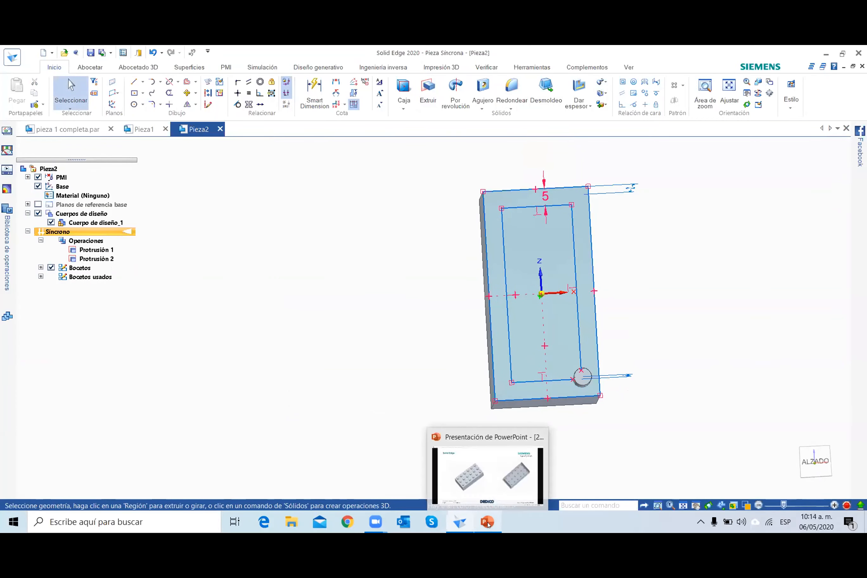
{"action": "left_click", "coordinate": [486, 498]}
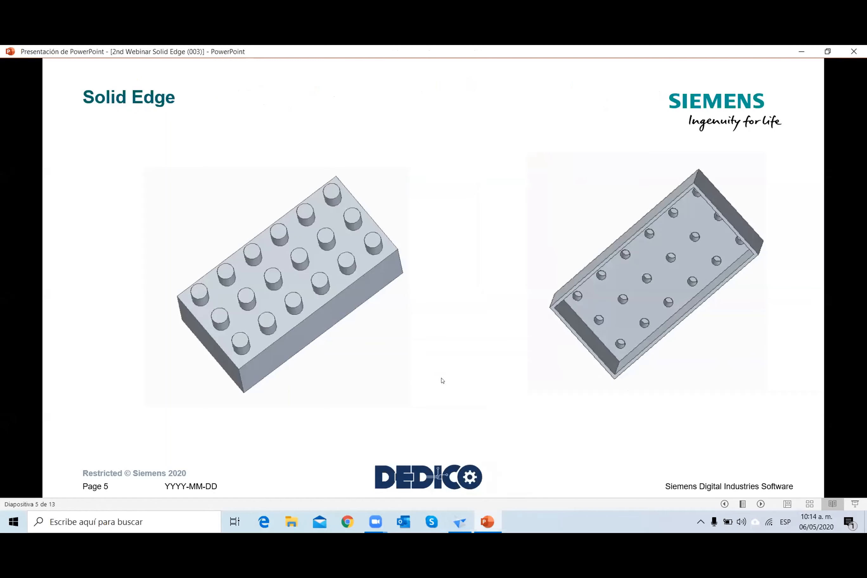
{"action": "left_click", "coordinate": [467, 519]}
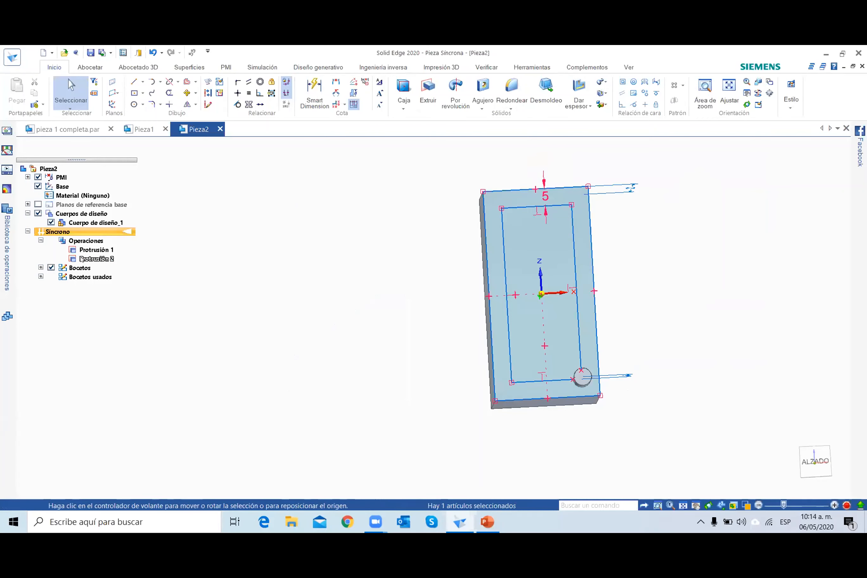
Create a rectangular pattern of the stud with 3 columns and 6 rows, spanning 20 × 50 mm to the inner rectangle's opposite corner.
{"action": "left_click", "coordinate": [82, 259]}
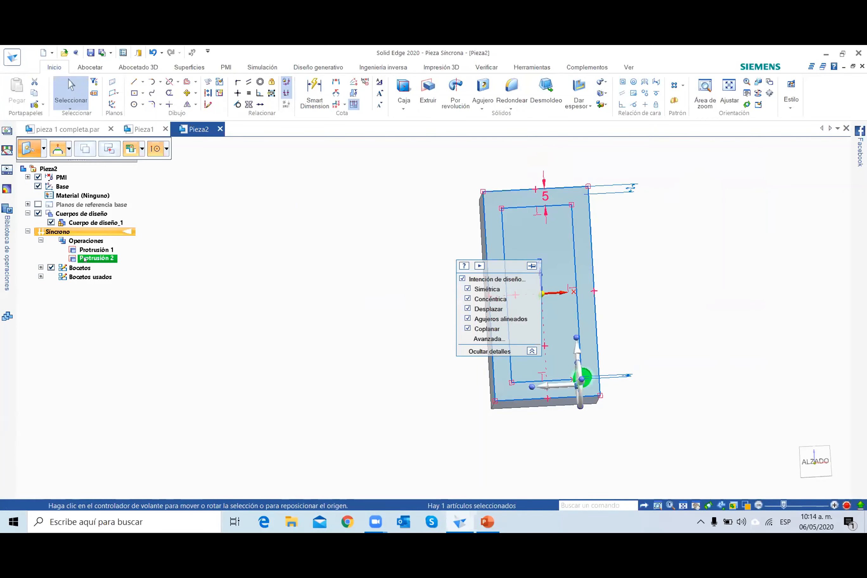
{"action": "left_click", "coordinate": [682, 87]}
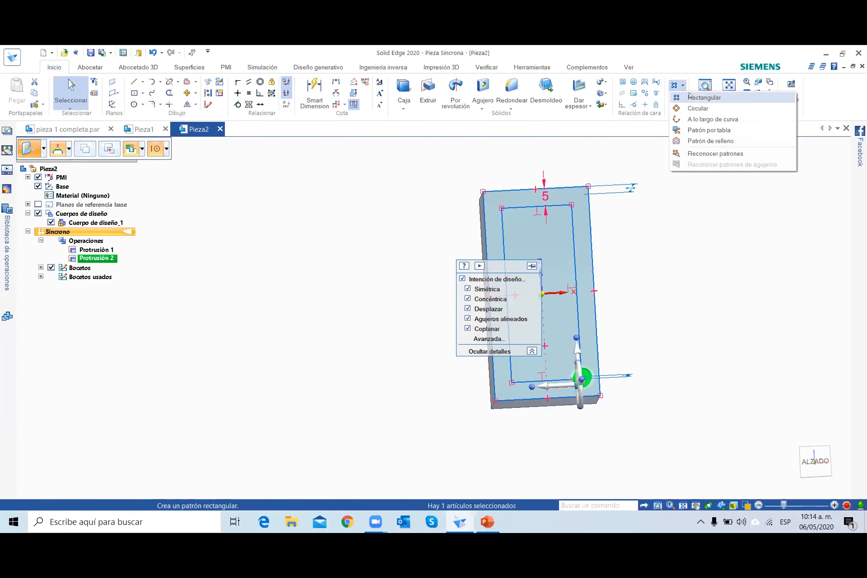
{"action": "left_click", "coordinate": [701, 97]}
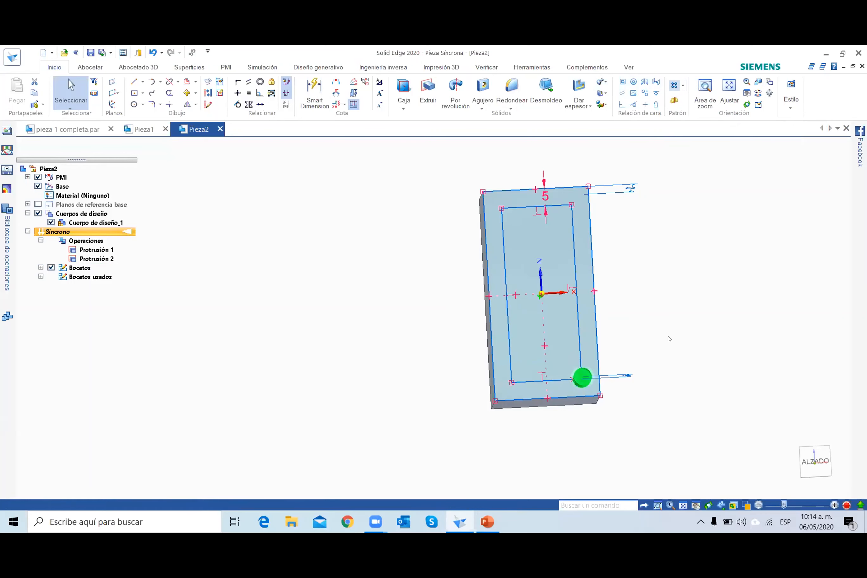
{"action": "left_click", "coordinate": [576, 381]}
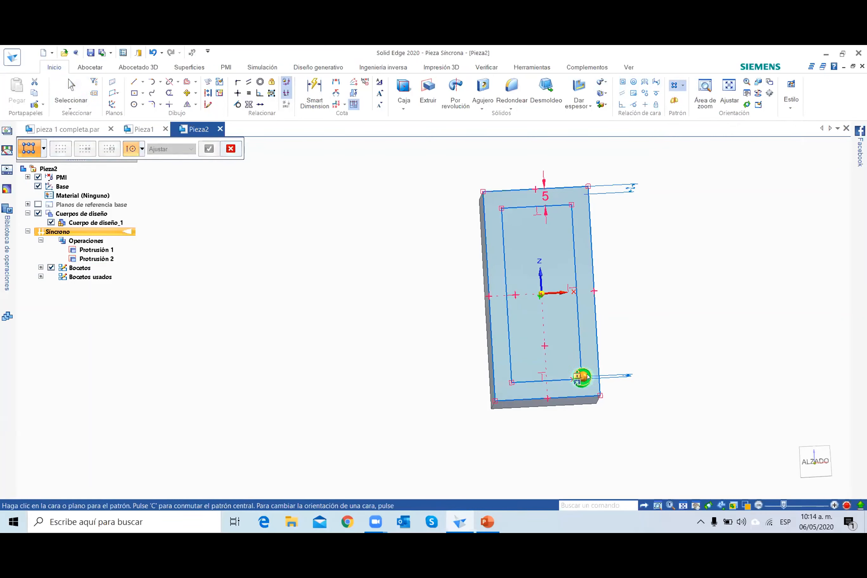
{"action": "scroll", "coordinate": [588, 377], "scroll_direction": "up", "scroll_amount": 5}
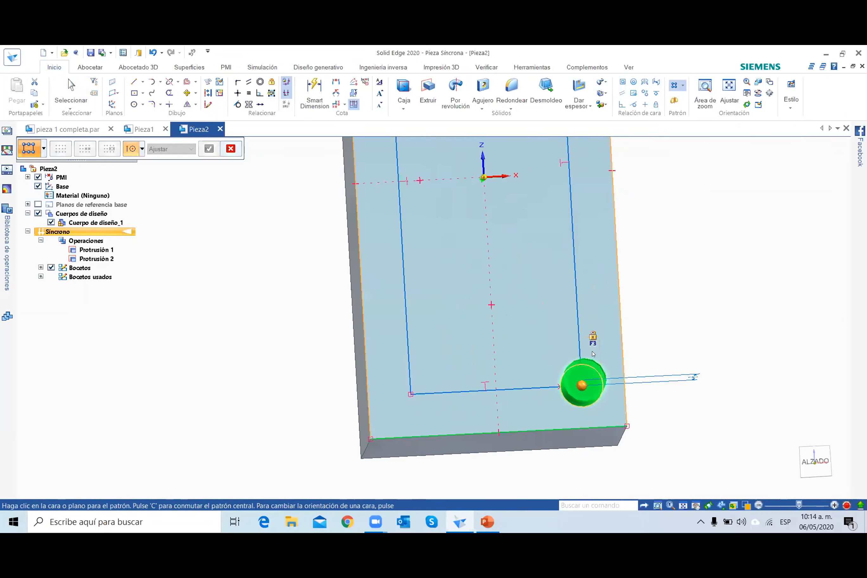
{"action": "scroll", "coordinate": [459, 254], "scroll_direction": "down", "scroll_amount": 5}
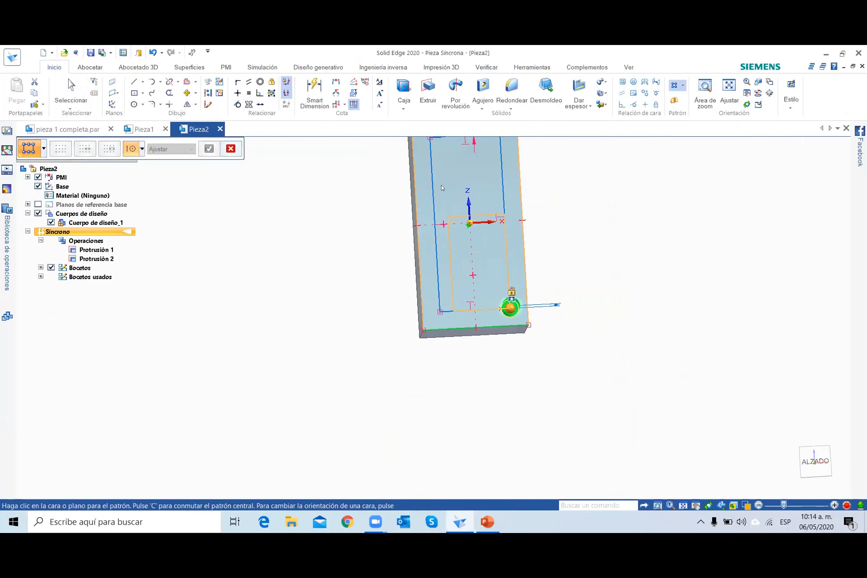
{"action": "scroll", "coordinate": [442, 187], "scroll_direction": "down", "scroll_amount": 2}
{"action": "scroll", "coordinate": [432, 159], "scroll_direction": "up", "scroll_amount": 3}
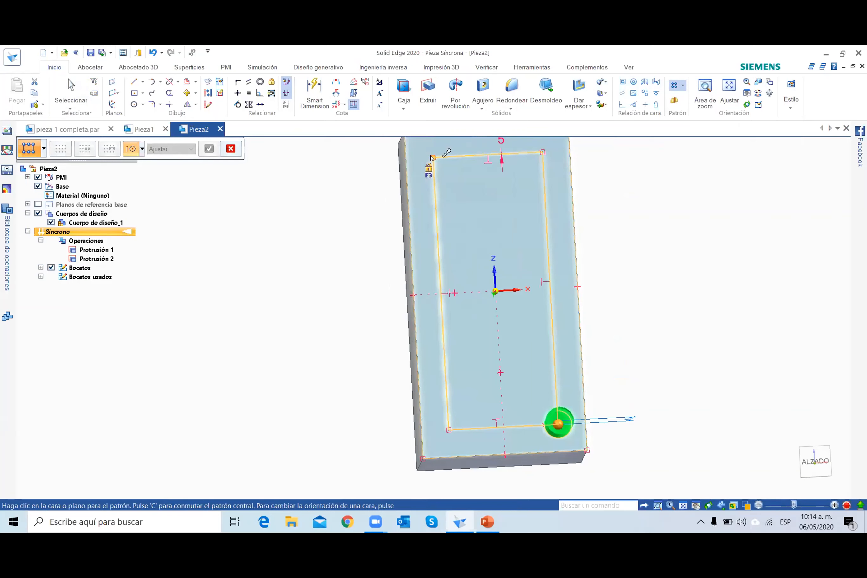
{"action": "left_click", "coordinate": [432, 159]}
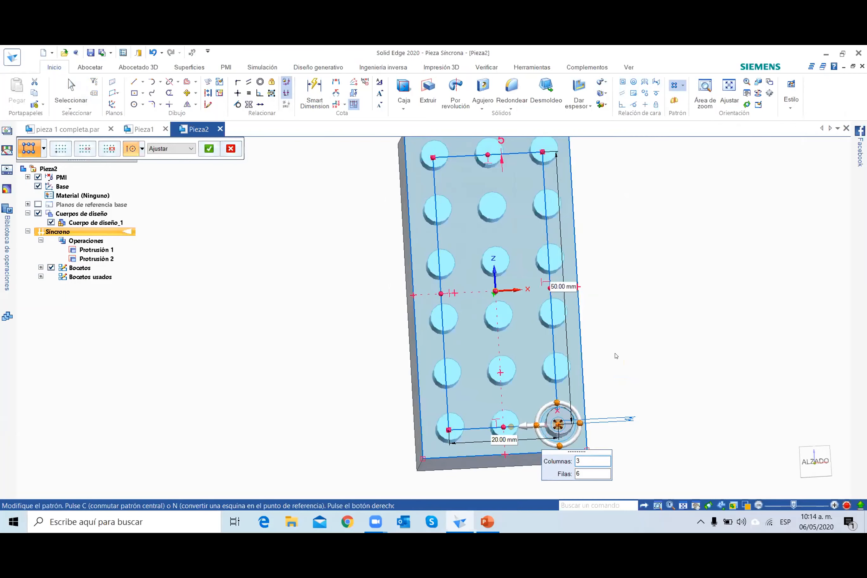
{"action": "right_click", "coordinate": [615, 355]}
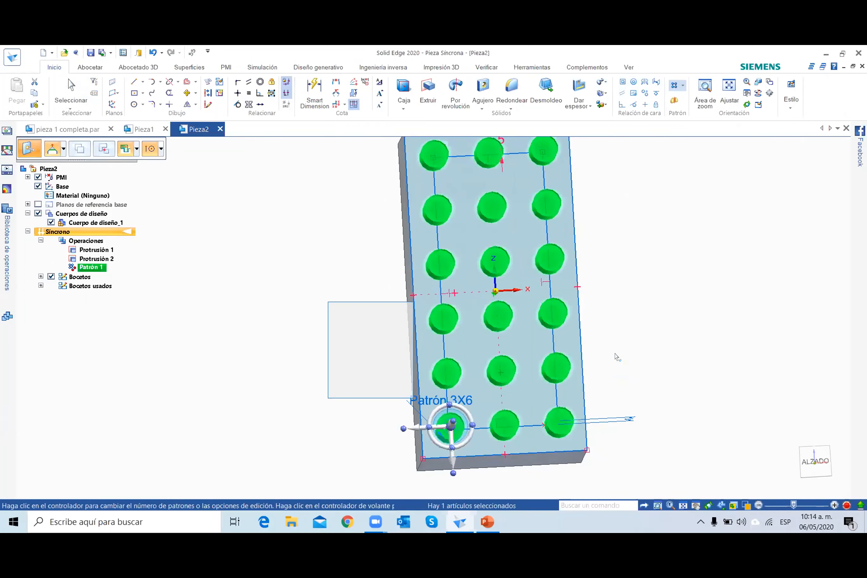
{"action": "left_click", "coordinate": [668, 408]}
{"action": "middle_click_drag", "start_coordinate": [636, 448], "coordinate": [573, 447]}
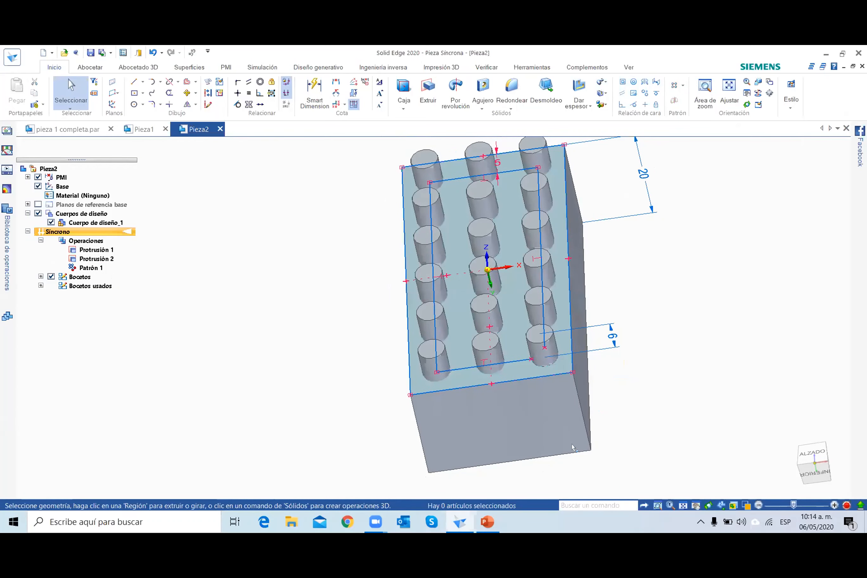
Check the hollow underside on the PowerPoint slide, and shell the block in Solid Edge with 1 mm walls, opening the face opposite the studs.
{"action": "left_click", "coordinate": [482, 523]}
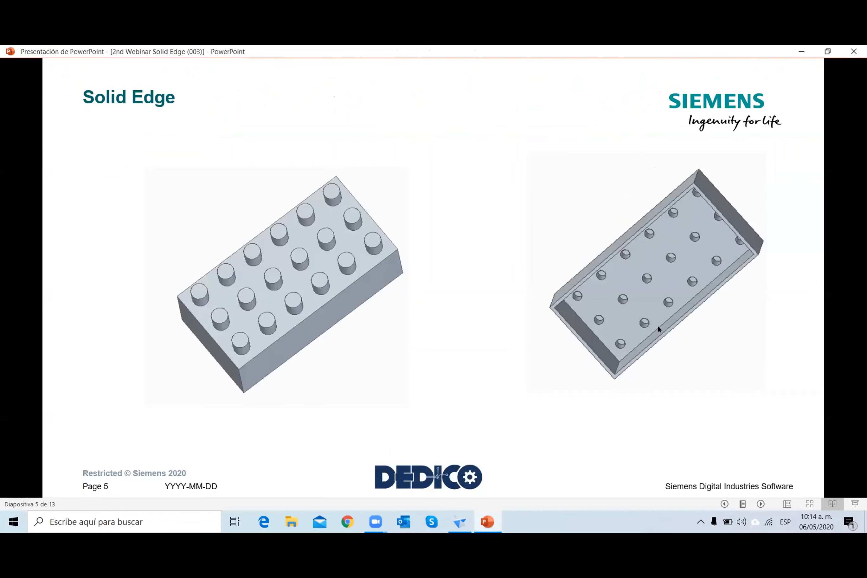
{"action": "left_click", "coordinate": [460, 522]}
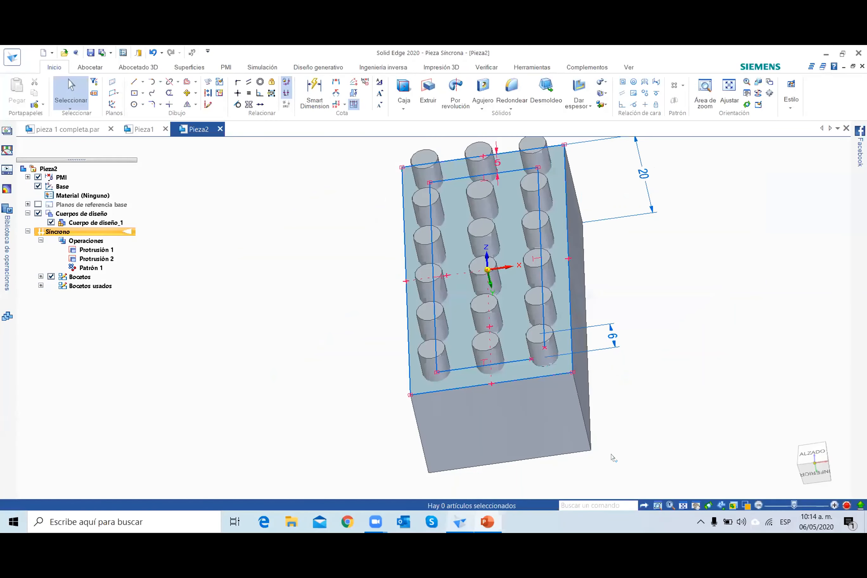
{"action": "middle_click_drag", "start_coordinate": [594, 436], "coordinate": [605, 369]}
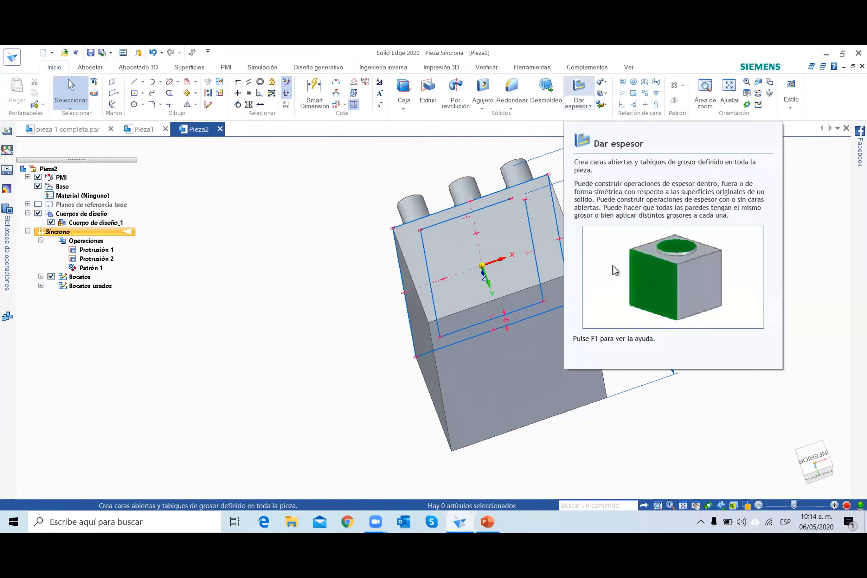
{"action": "left_click", "coordinate": [576, 101]}
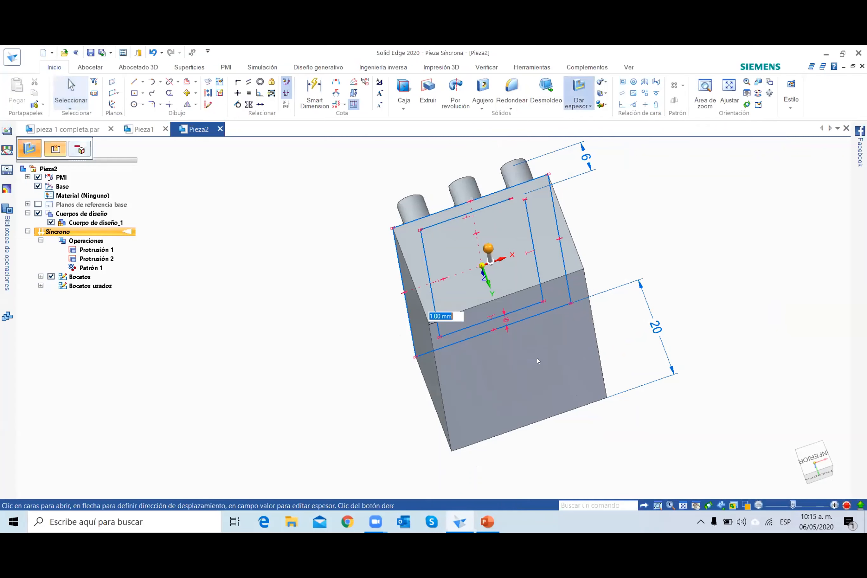
{"action": "left_click", "coordinate": [527, 372]}
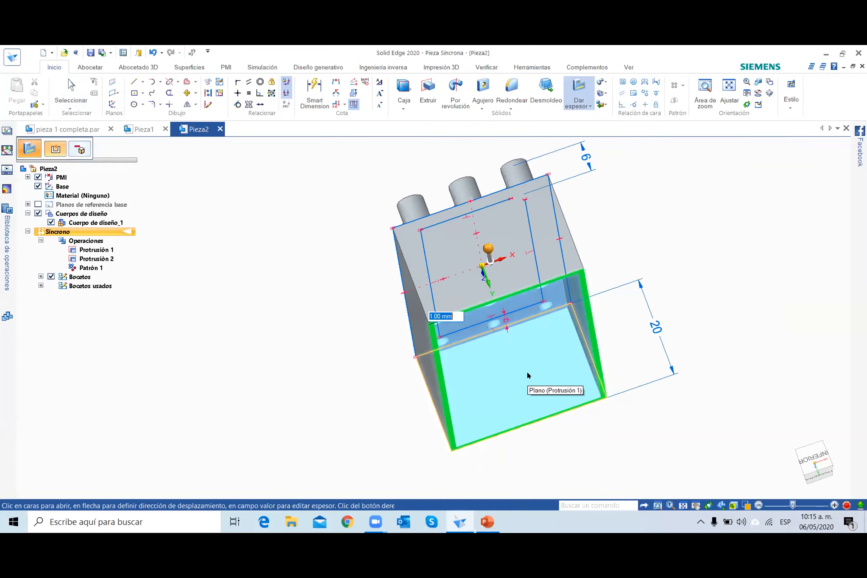
{"action": "type", "text": "1"}
{"action": "key", "text": "Return"}
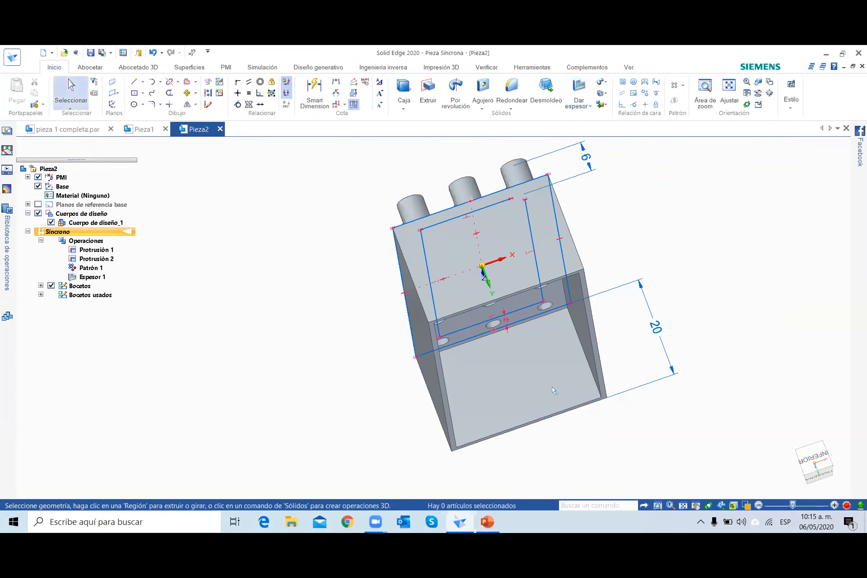
{"action": "middle_click_drag", "start_coordinate": [642, 442], "coordinate": [587, 440]}
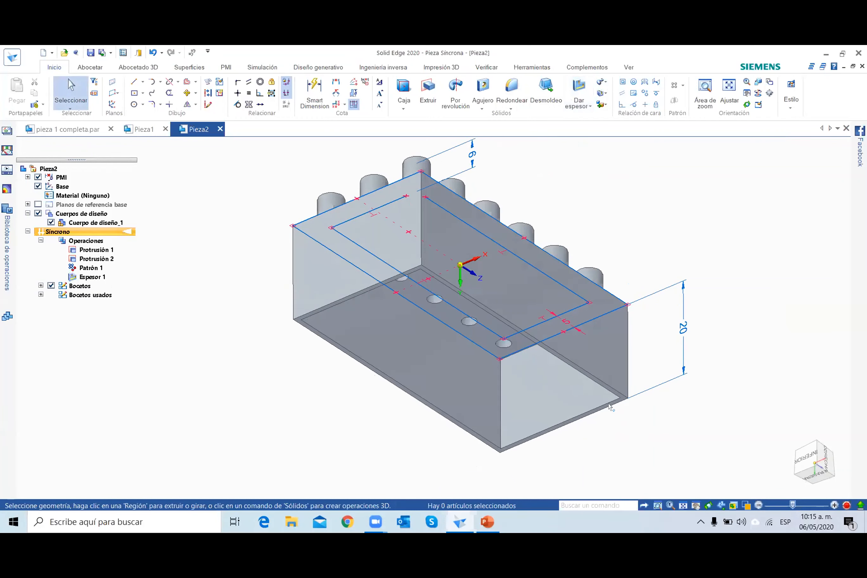
Hide the sketches and the PMI dimensions of the studded block.
{"action": "middle_click_drag", "start_coordinate": [590, 228], "coordinate": [609, 318]}
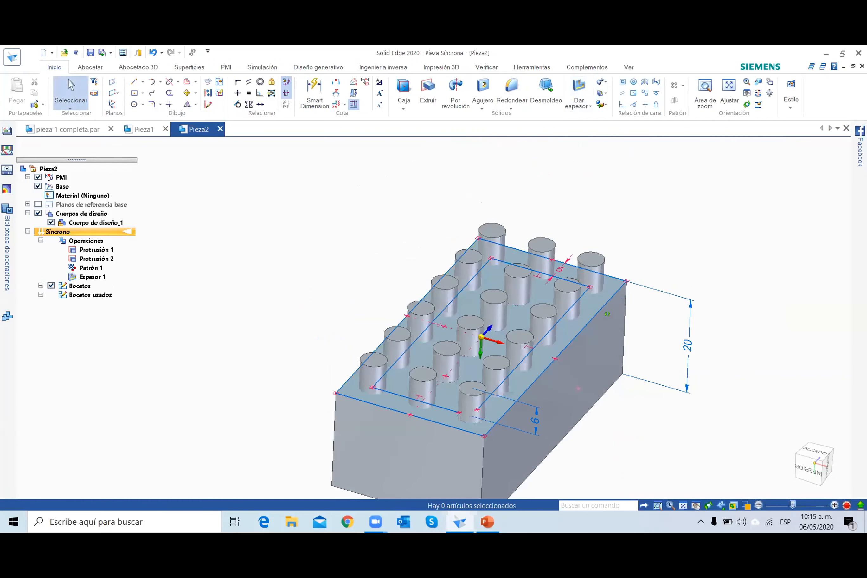
{"action": "left_click", "coordinate": [51, 285]}
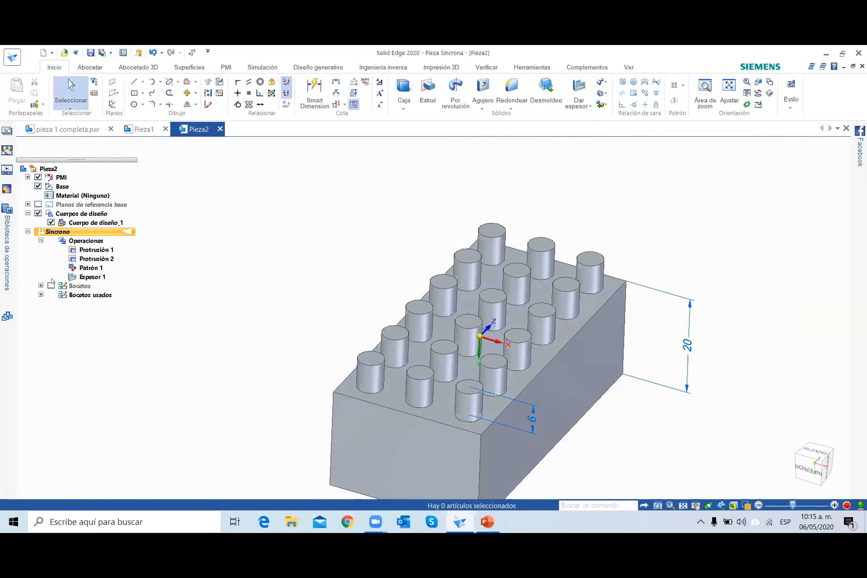
{"action": "left_click", "coordinate": [37, 177]}
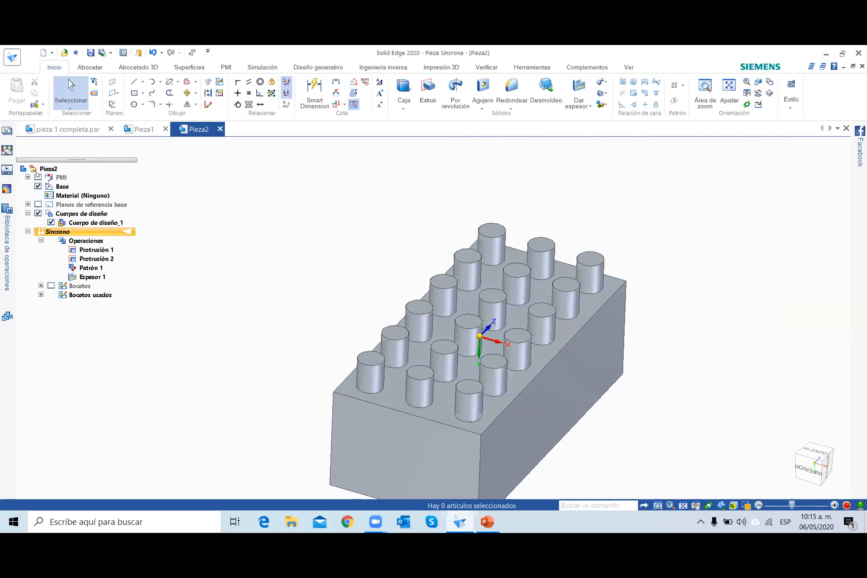
{"action": "scroll", "coordinate": [336, 358], "scroll_direction": "down", "scroll_amount": 1}
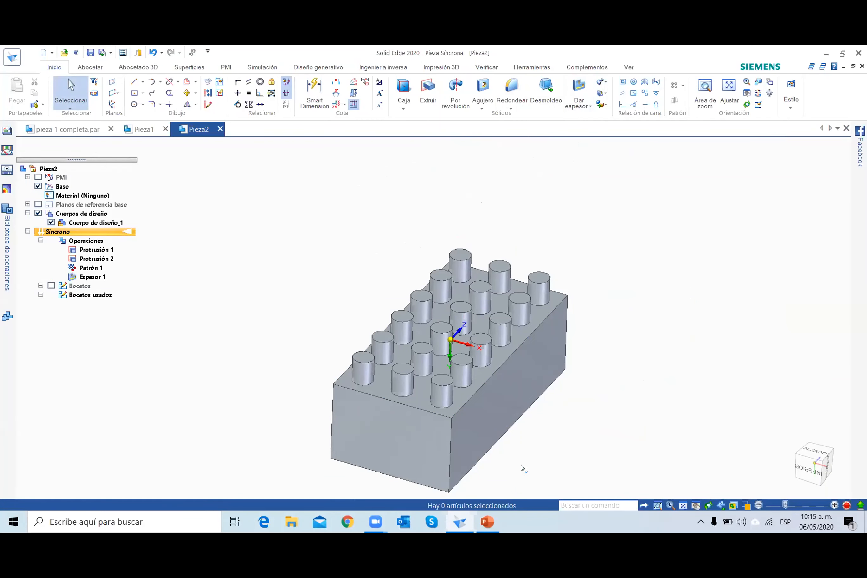
Switch to PowerPoint and advance to the next exercise slide with the dimensioned stepped profile.
{"action": "left_click", "coordinate": [489, 522]}
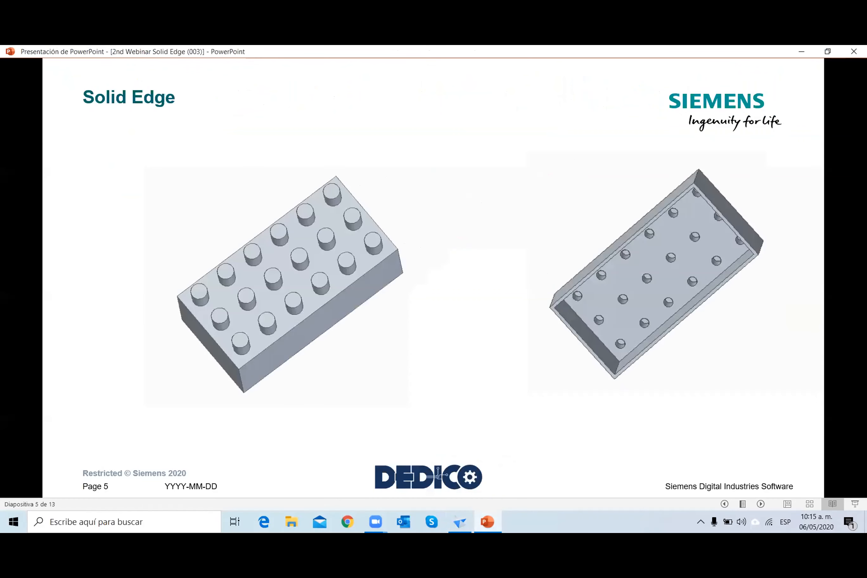
{"action": "key", "text": "Right"}
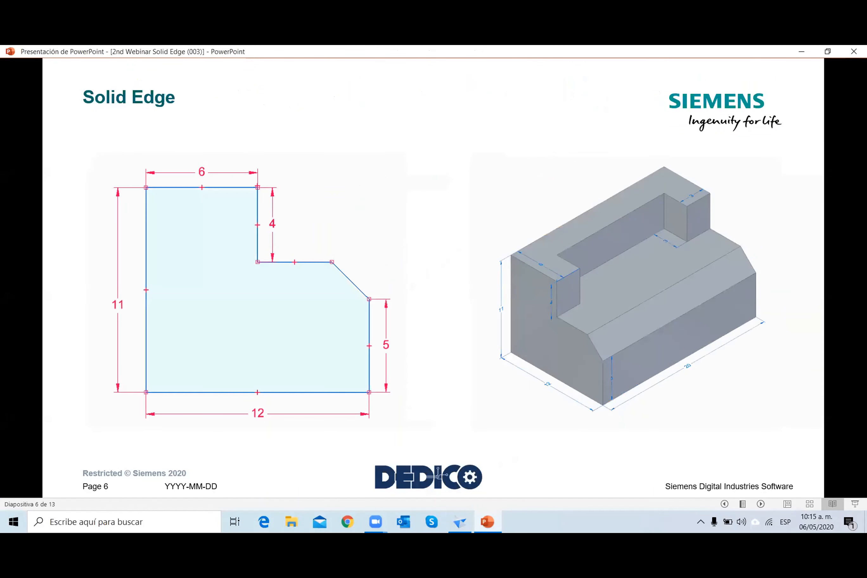
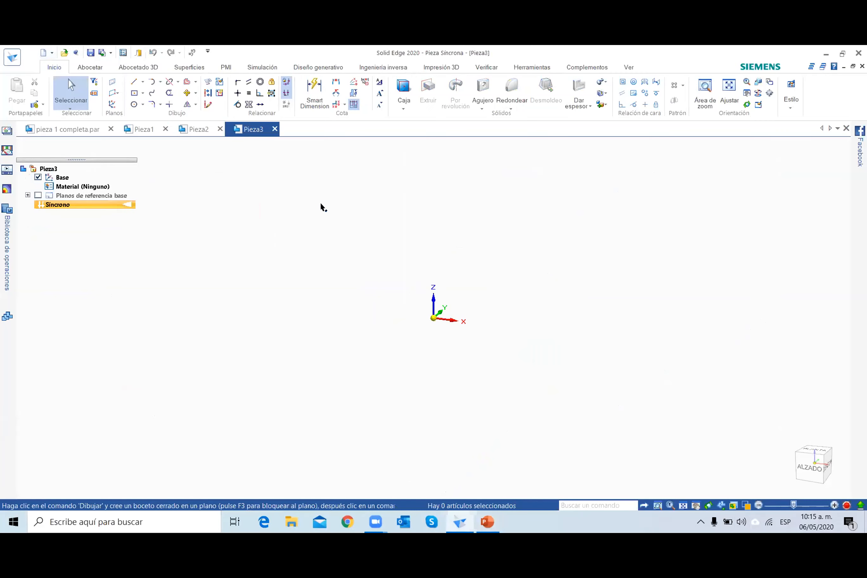
Start a line sketch on the front XZ plane and draw an 11 mm vertical line up from the origin.
{"action": "left_click", "coordinate": [133, 82]}
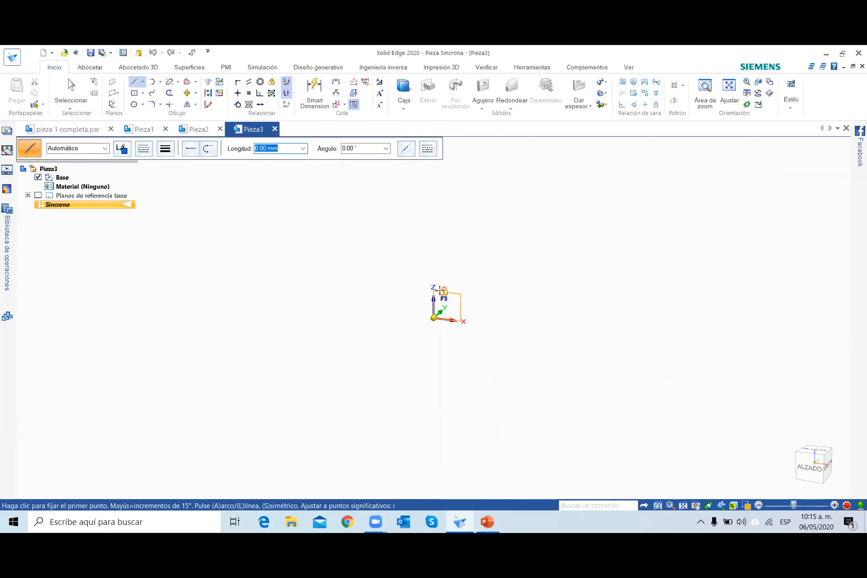
{"action": "left_click", "coordinate": [807, 465]}
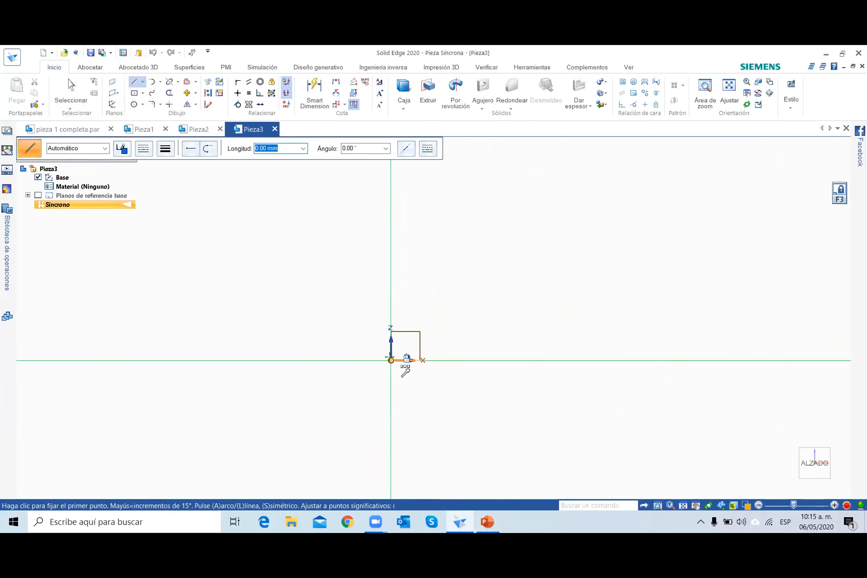
{"action": "left_click", "coordinate": [391, 360]}
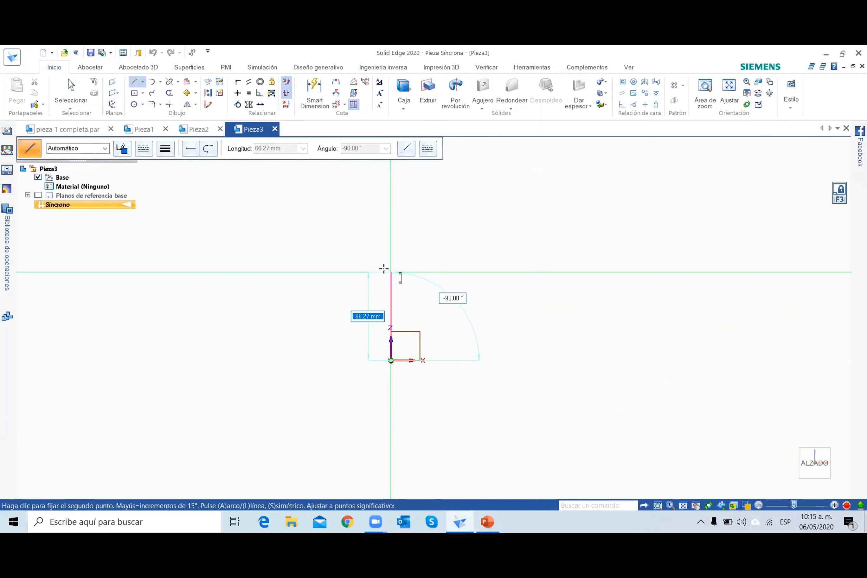
{"action": "type", "text": "11"}
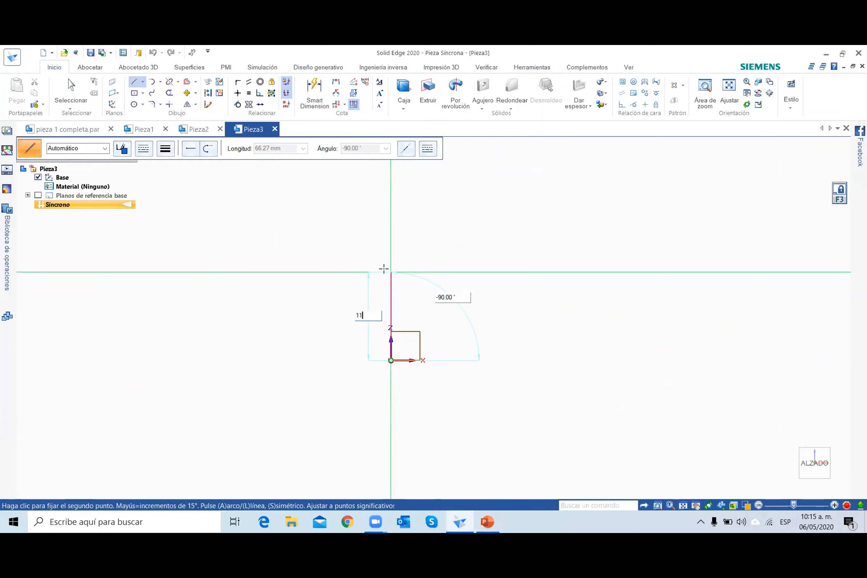
{"action": "key", "text": "Return"}
{"action": "scroll", "coordinate": [392, 324], "scroll_direction": "up", "scroll_amount": 4}
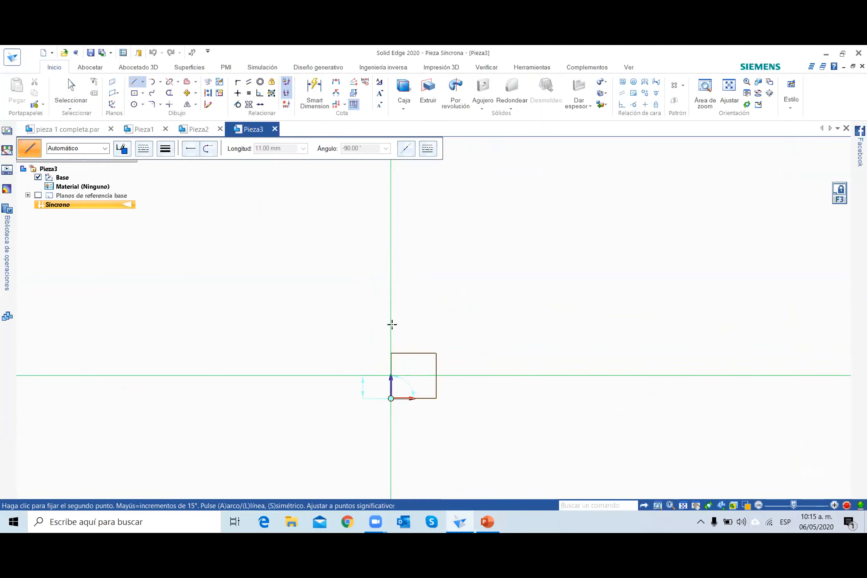
{"action": "scroll", "coordinate": [388, 364], "scroll_direction": "up", "scroll_amount": 4}
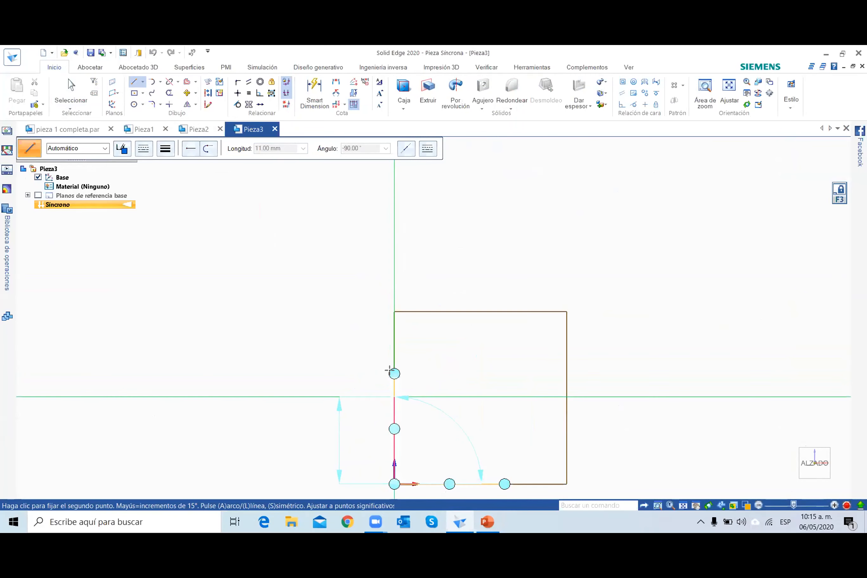
{"action": "left_click", "coordinate": [394, 397]}
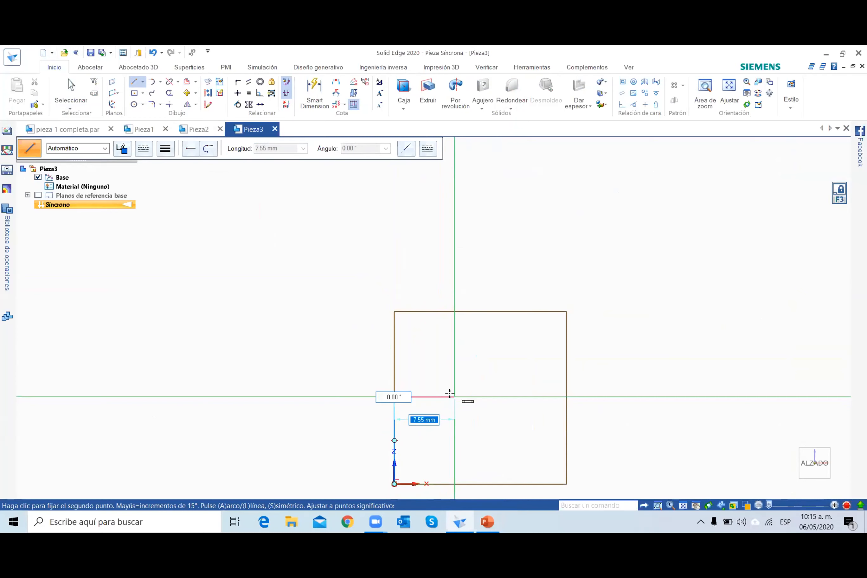
Continue the profile with a 6 mm horizontal line and a 4 mm vertical line down to form the step.
{"action": "type", "text": "6"}
{"action": "key", "text": "Tab"}
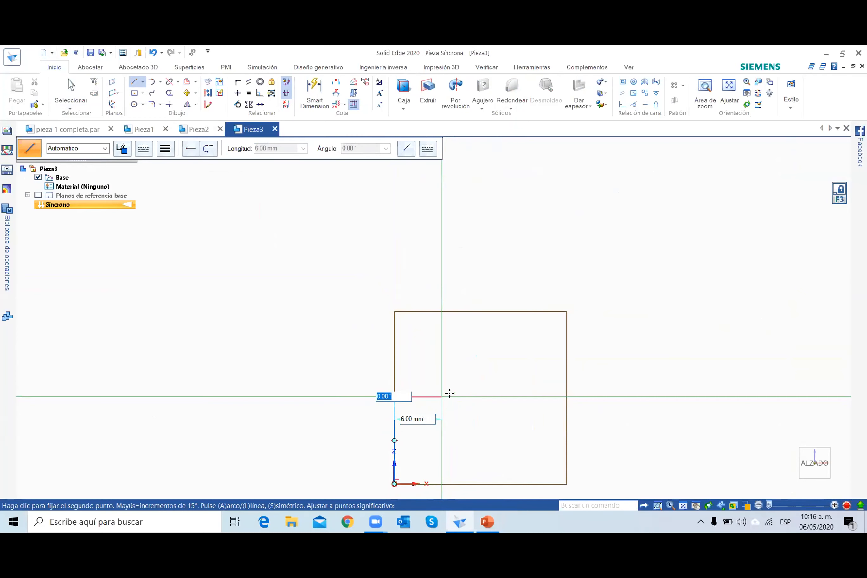
{"action": "left_click", "coordinate": [450, 393]}
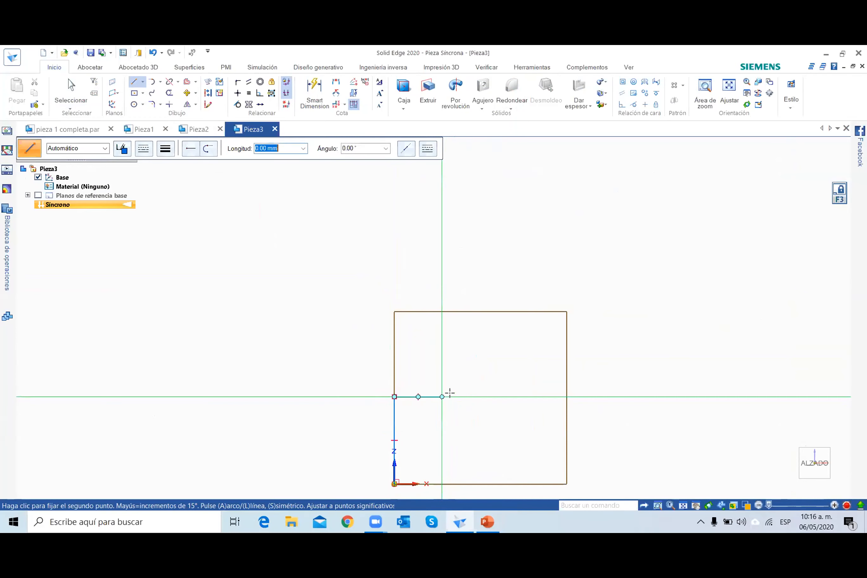
{"action": "type", "text": "4"}
{"action": "key", "text": "Tab"}
{"action": "left_click", "coordinate": [438, 437]}
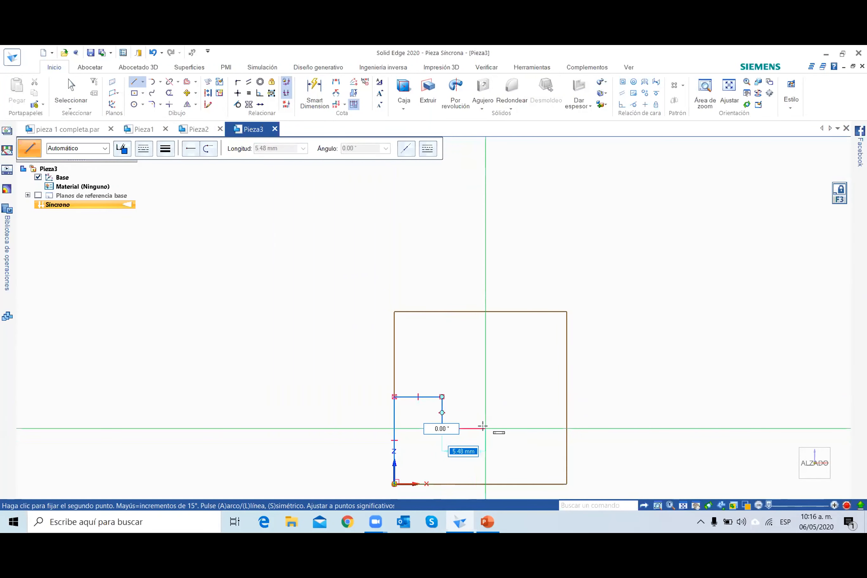
Close the profile with a horizontal line about 5.5 mm long, a sloped line about 4 mm long, a vertical to the X axis and a base line.
{"action": "left_click", "coordinate": [485, 428]}
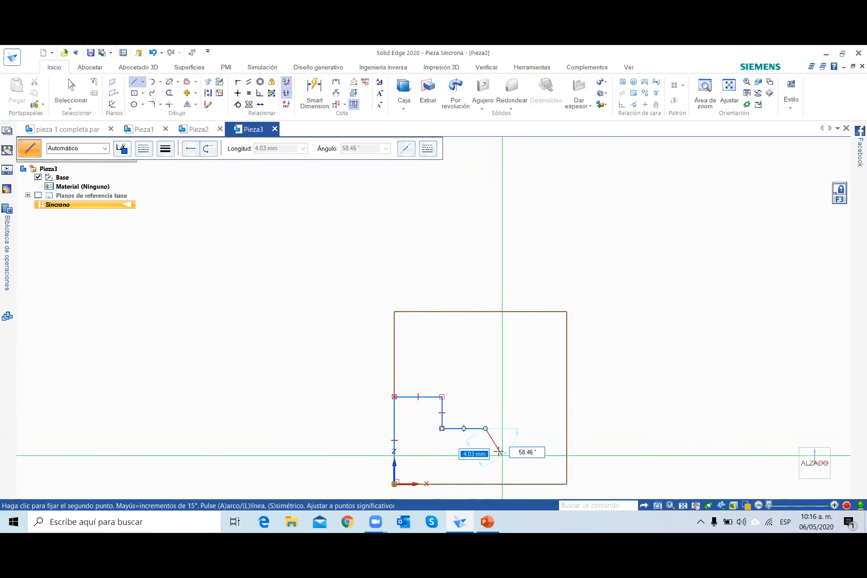
{"action": "left_click", "coordinate": [502, 456]}
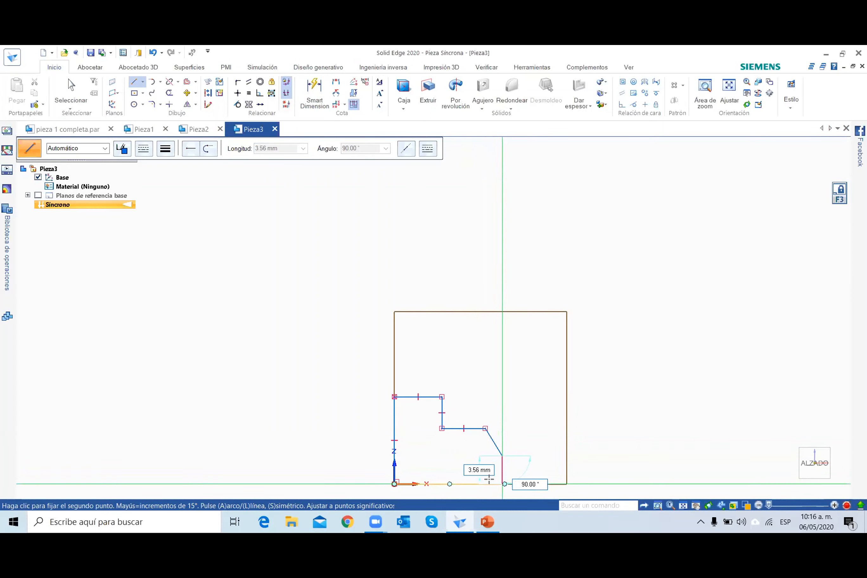
{"action": "left_click", "coordinate": [502, 483]}
{"action": "left_click", "coordinate": [395, 483]}
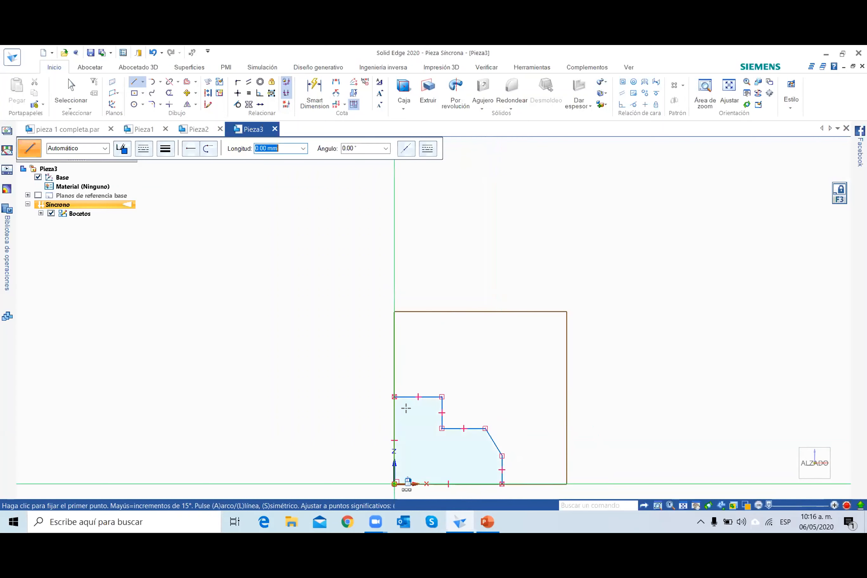
Dimension the short vertical edge below the slope to 5 mm and the profile's base edge to 12 mm.
{"action": "left_click", "coordinate": [314, 87]}
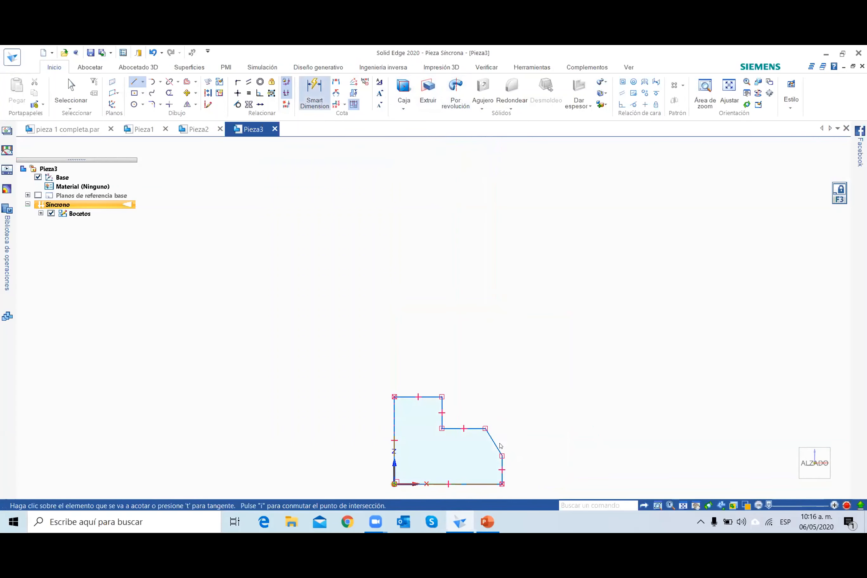
{"action": "left_click", "coordinate": [499, 469]}
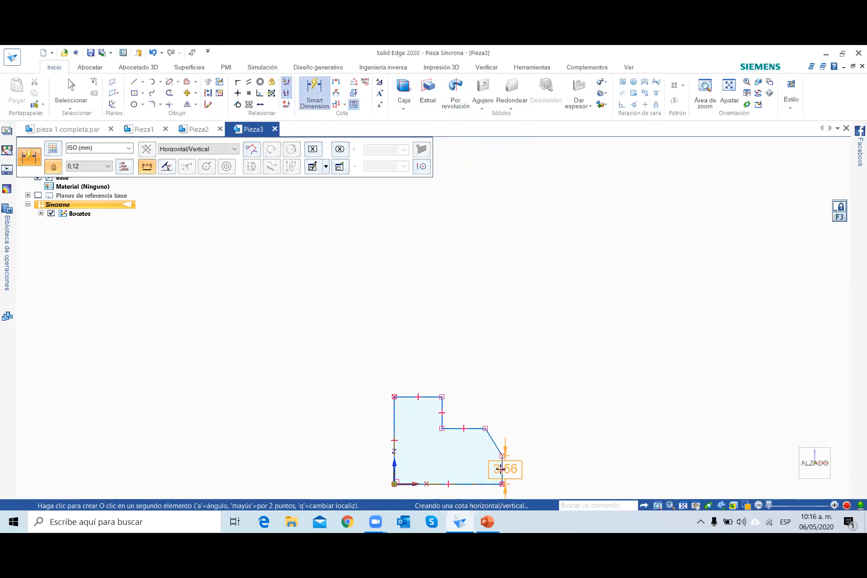
{"action": "left_click", "coordinate": [520, 472]}
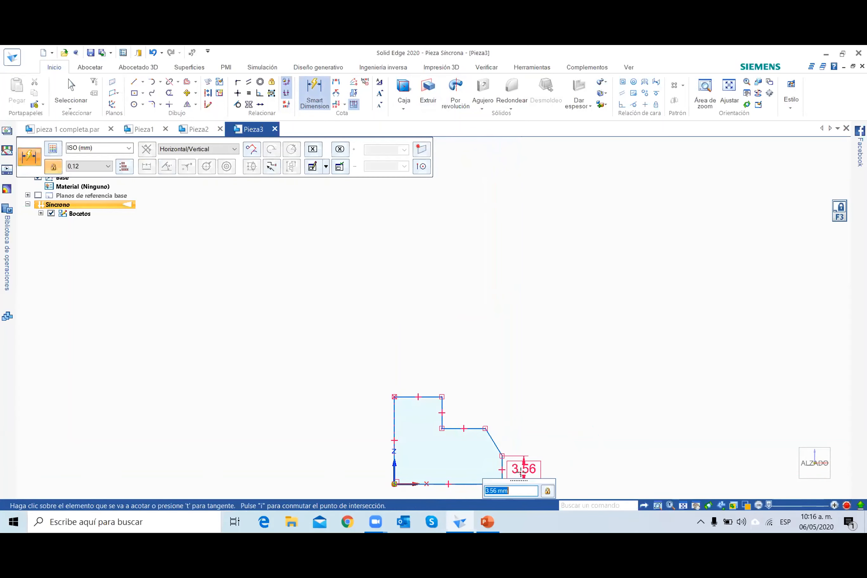
{"action": "type", "text": "5"}
{"action": "key", "text": "Return"}
{"action": "left_click", "coordinate": [463, 484]}
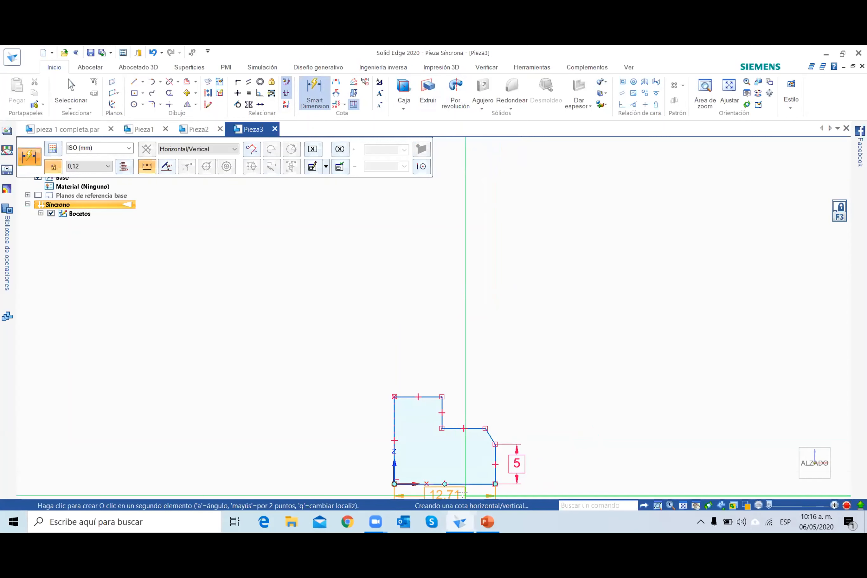
{"action": "left_click", "coordinate": [465, 493]}
{"action": "type", "text": "12"}
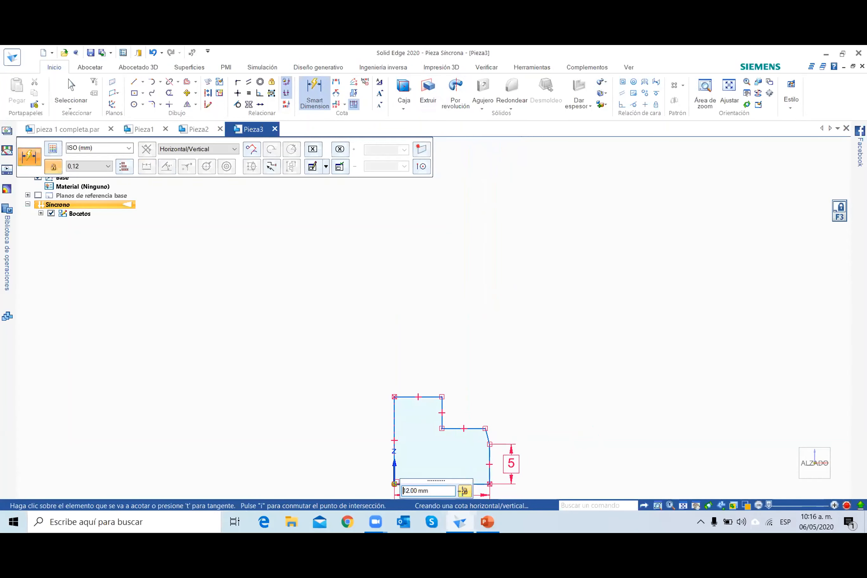
{"action": "key", "text": "Return"}
Extrude the closed stepped profile region 20 mm along the Y axis.
{"action": "left_click", "coordinate": [74, 88]}
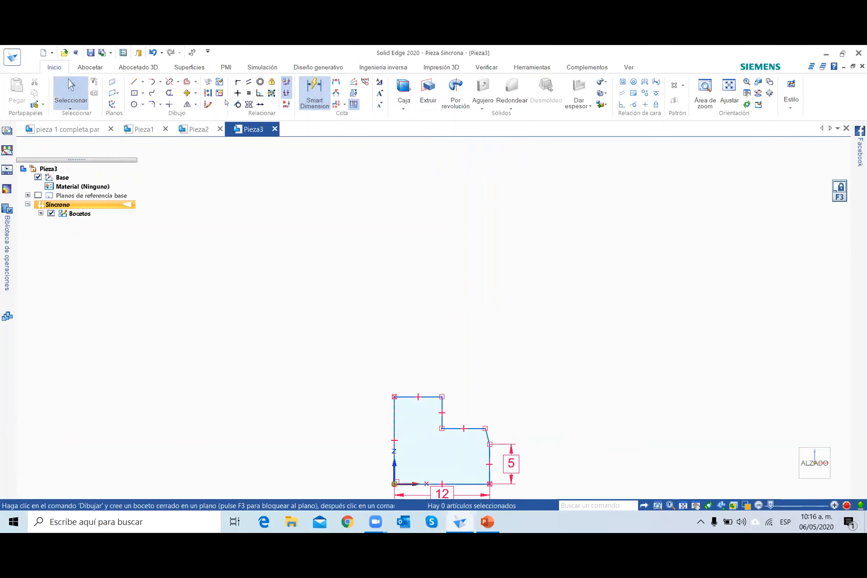
{"action": "left_click", "coordinate": [451, 456]}
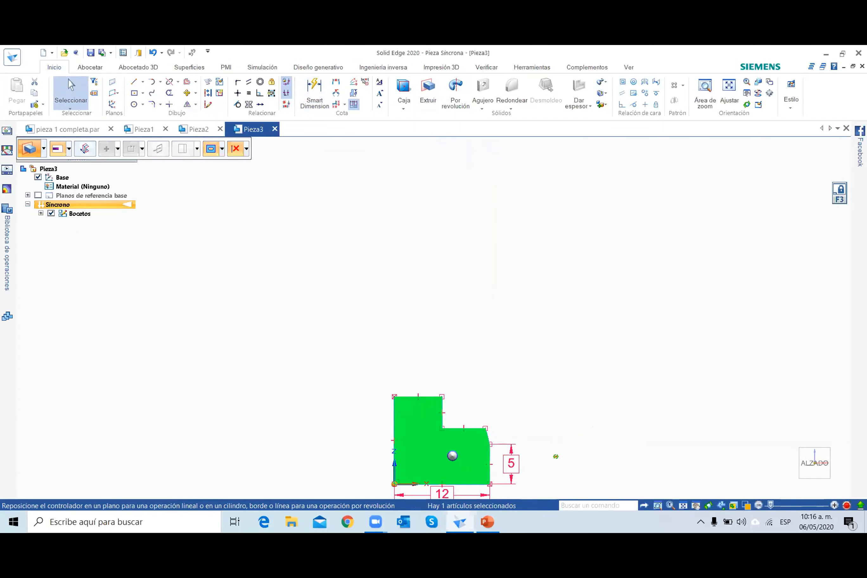
{"action": "middle_click_drag", "start_coordinate": [566, 463], "coordinate": [479, 453]}
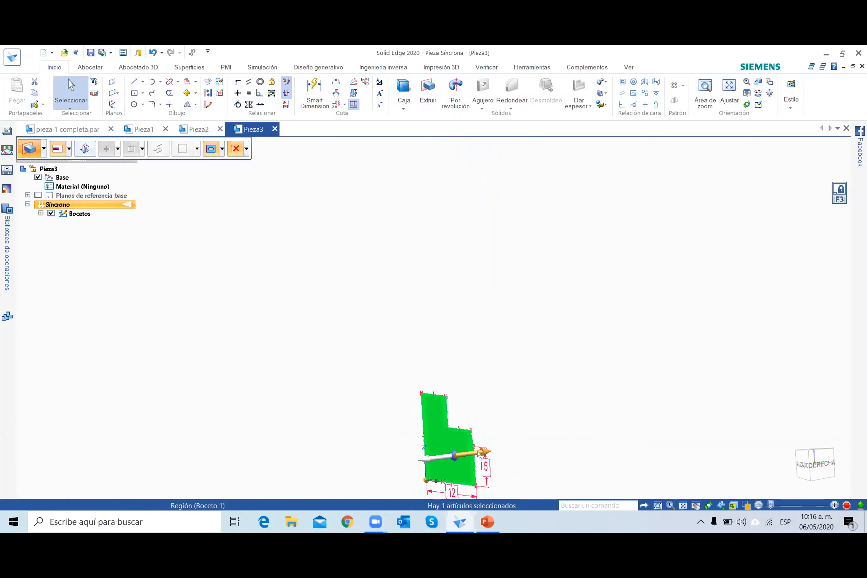
{"action": "left_click", "coordinate": [480, 453]}
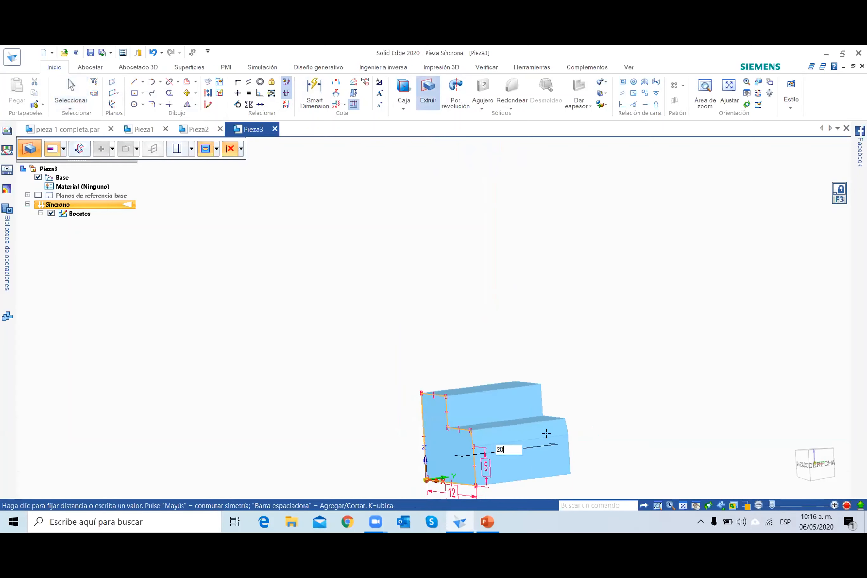
{"action": "type", "text": "20"}
{"action": "key", "text": "Return"}
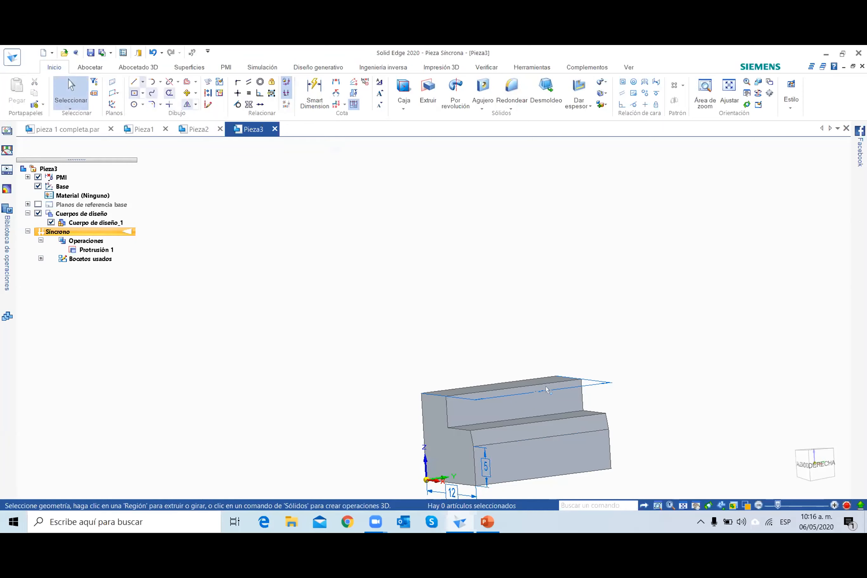
Check the PowerPoint slide, and on the upper step's vertical face in Solid Edge sketch a 3 mm line from the origin-side top corner and a vertical to its lower edge.
{"action": "key", "text": "alt+Tab"}
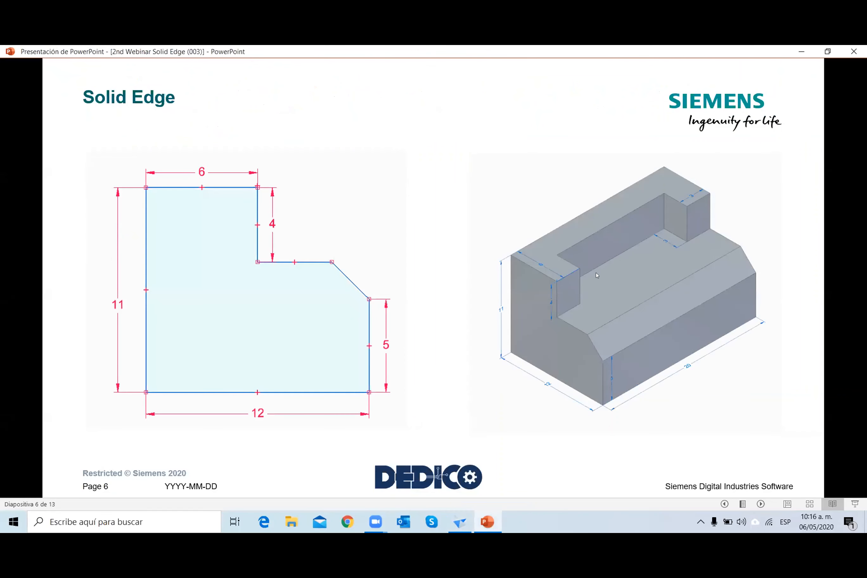
{"action": "left_click", "coordinate": [460, 521]}
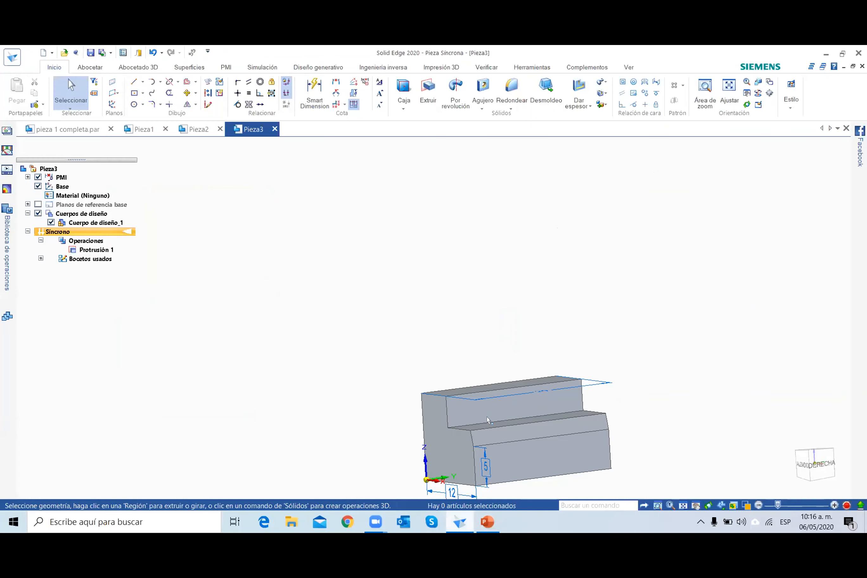
{"action": "left_click", "coordinate": [133, 77]}
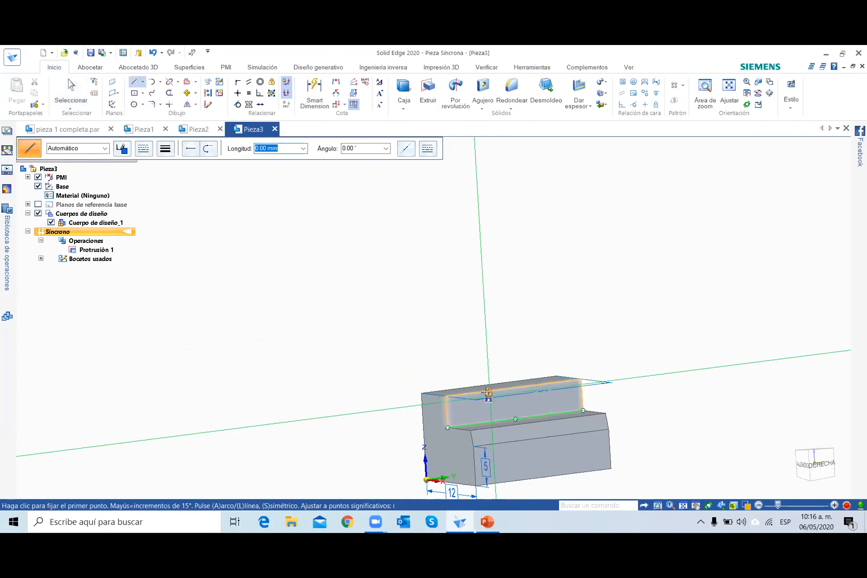
{"action": "key", "text": "F3"}
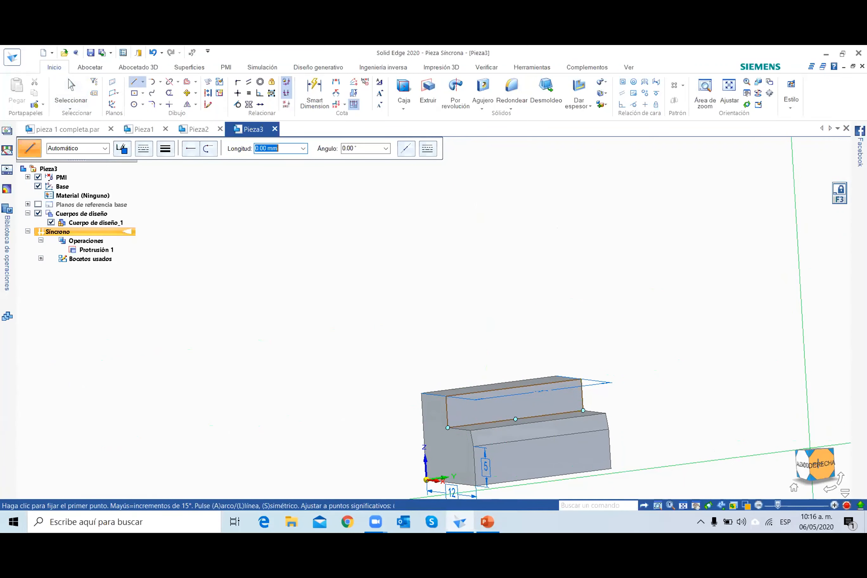
{"action": "left_click", "coordinate": [817, 464]}
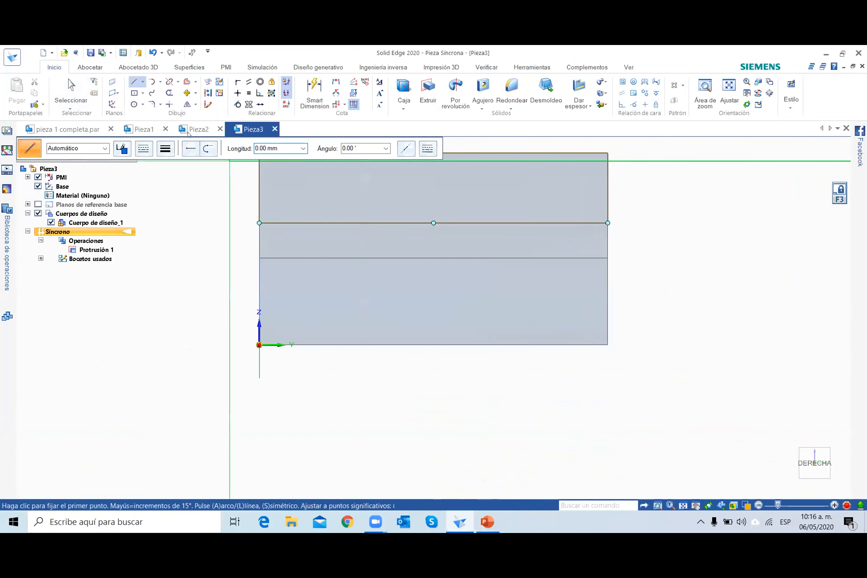
{"action": "scroll", "coordinate": [243, 161], "scroll_direction": "up", "scroll_amount": 5}
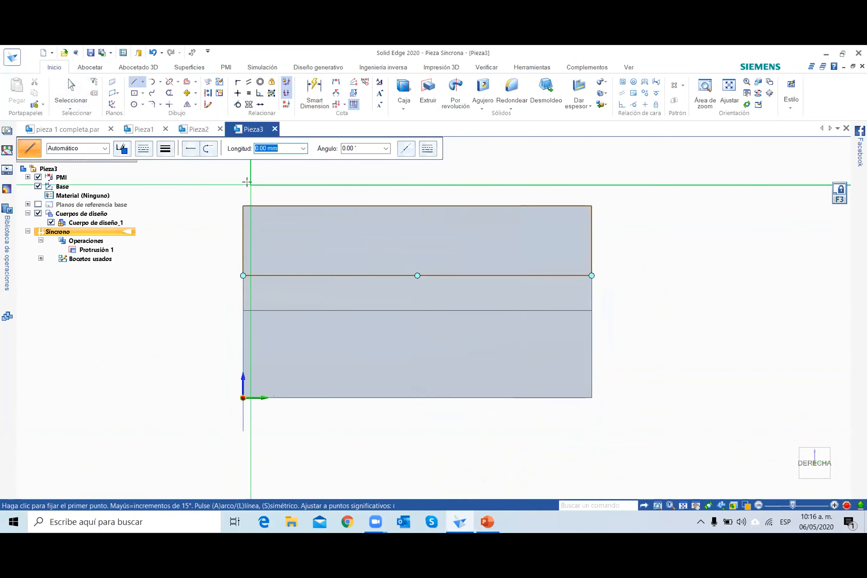
{"action": "left_click", "coordinate": [242, 211]}
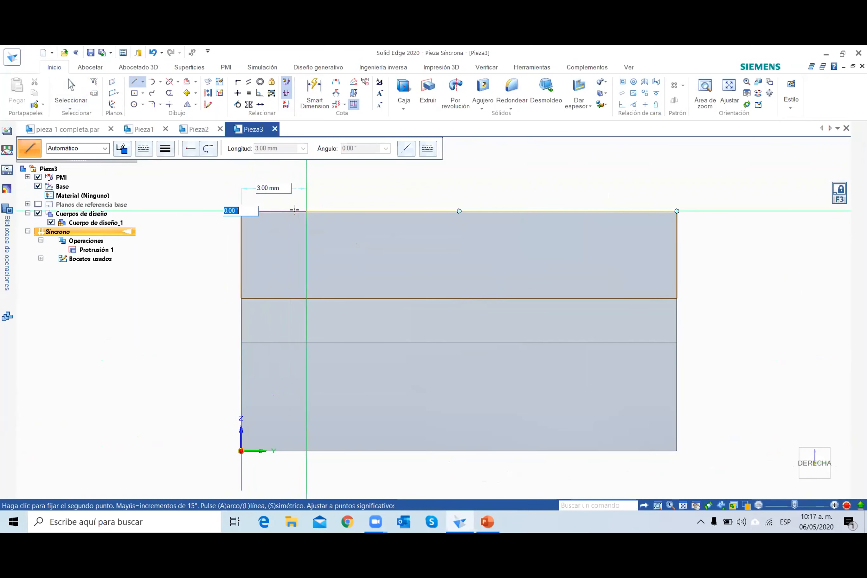
{"action": "left_click", "coordinate": [307, 211]}
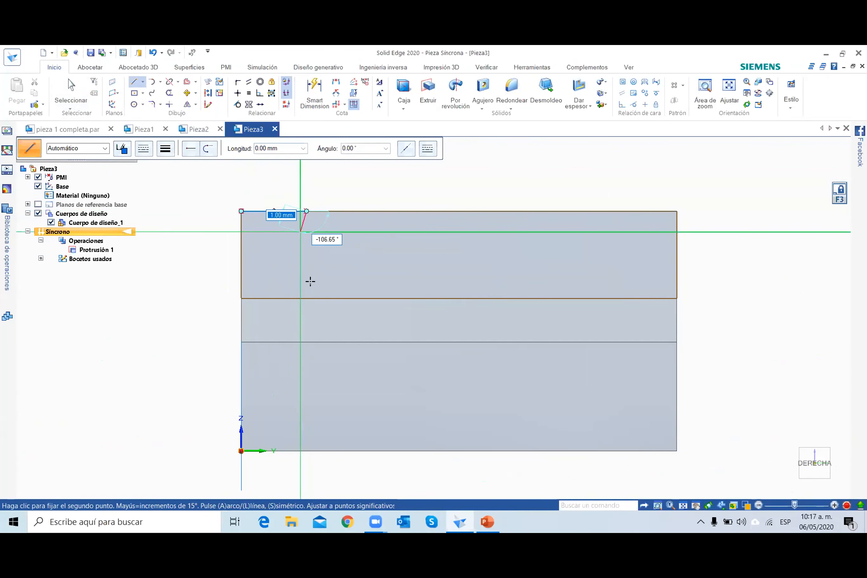
{"action": "left_click", "coordinate": [306, 298]}
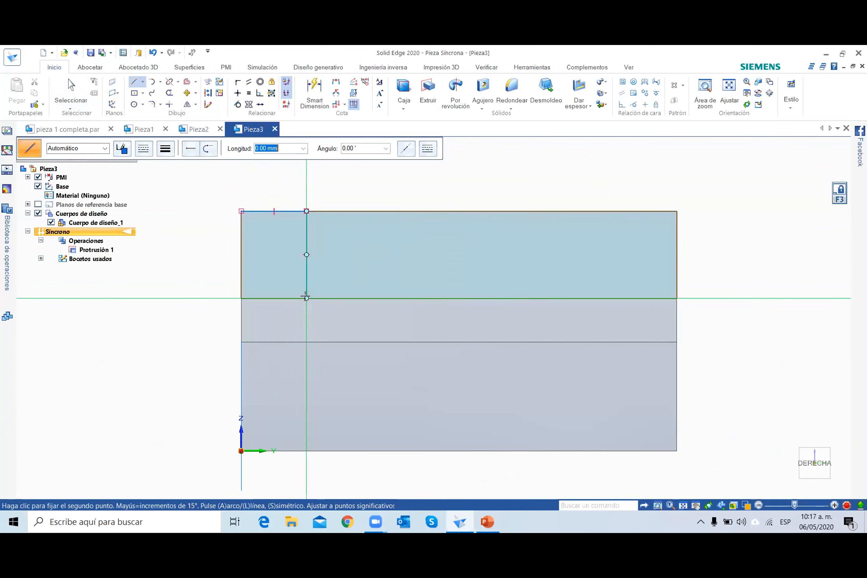
Sketch a 3 mm line inward from the face's opposite top corner and a vertical line down to the face's lower edge.
{"action": "left_click", "coordinate": [676, 211]}
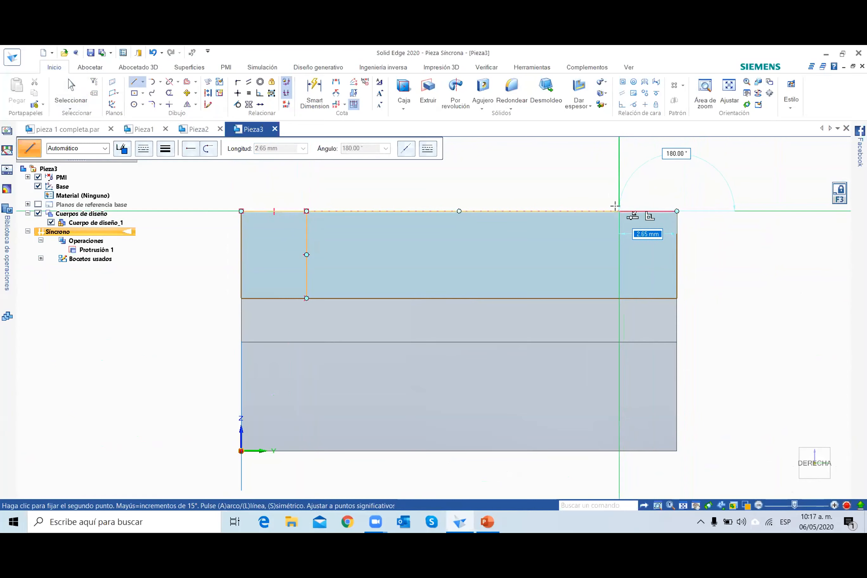
{"action": "type", "text": "3"}
{"action": "key", "text": "Tab"}
{"action": "key", "text": "Return"}
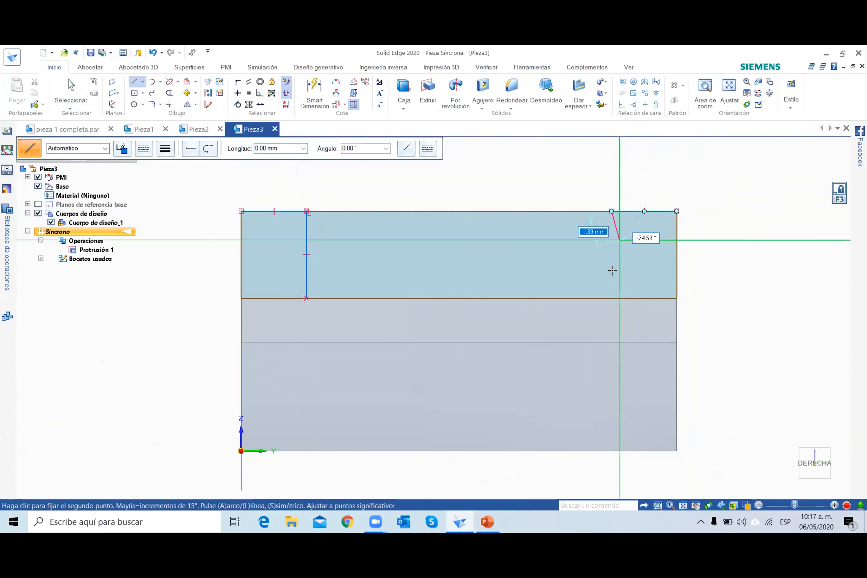
{"action": "left_click", "coordinate": [607, 294]}
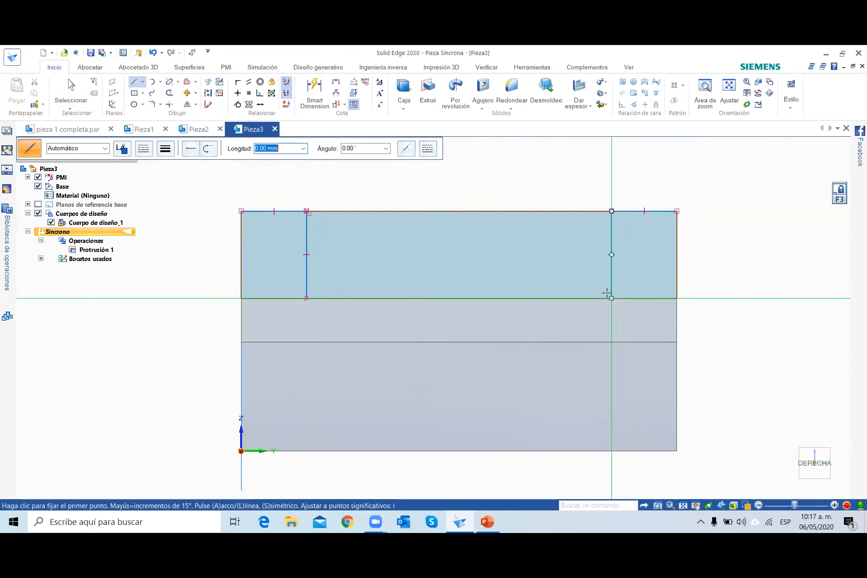
Cut the region between the two vertical sketch lines 3 mm into the block's upper step.
{"action": "key", "text": "Escape"}
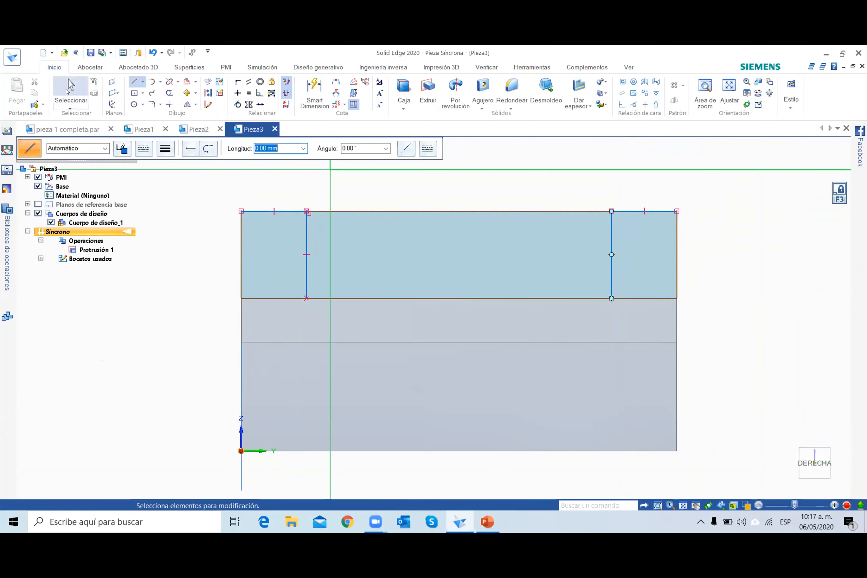
{"action": "left_click", "coordinate": [793, 487]}
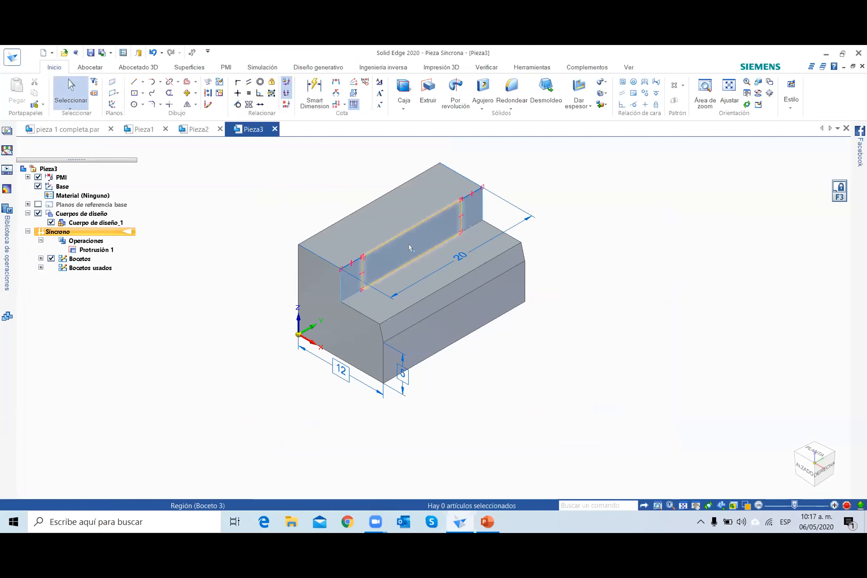
{"action": "left_click", "coordinate": [410, 247]}
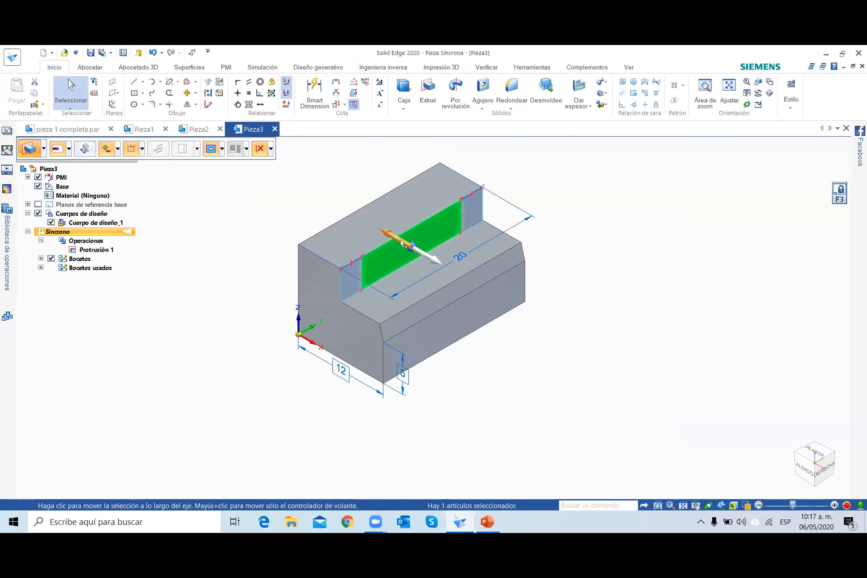
{"action": "left_click", "coordinate": [417, 251]}
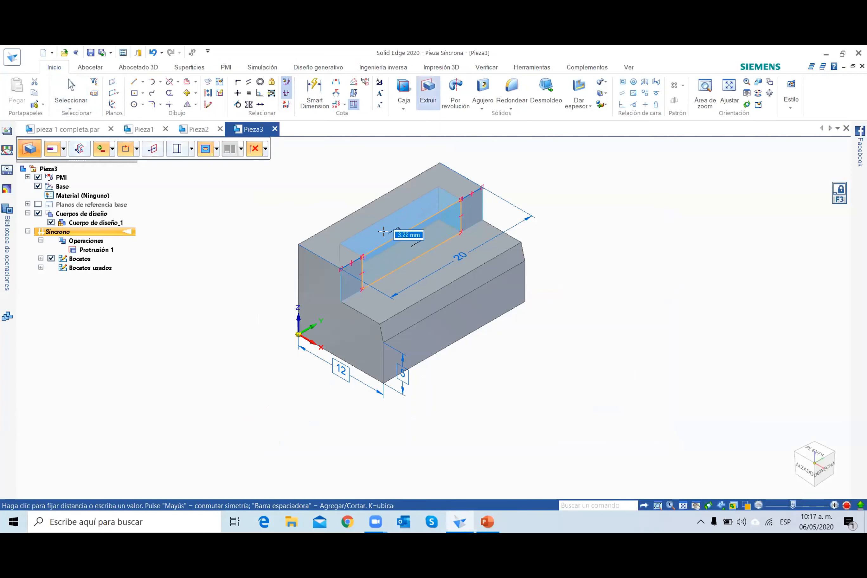
{"action": "type", "text": "3"}
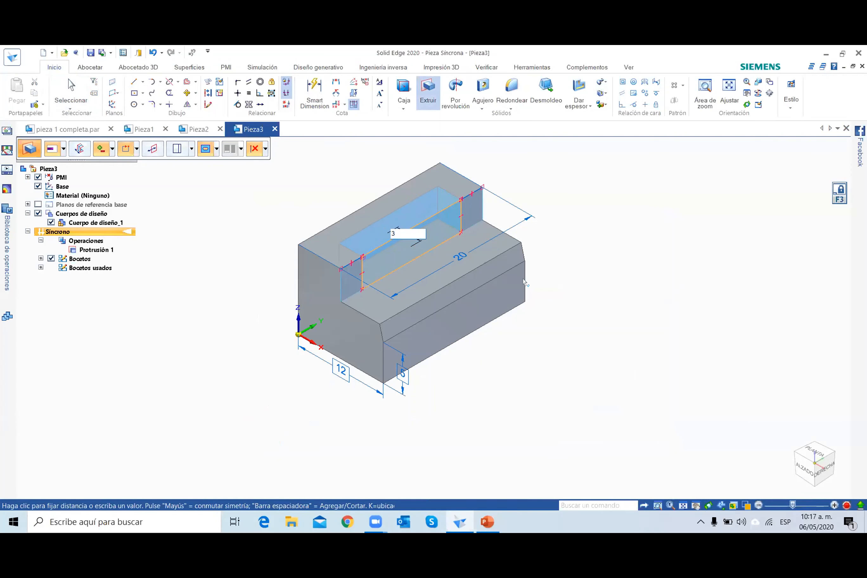
{"action": "key", "text": "Return"}
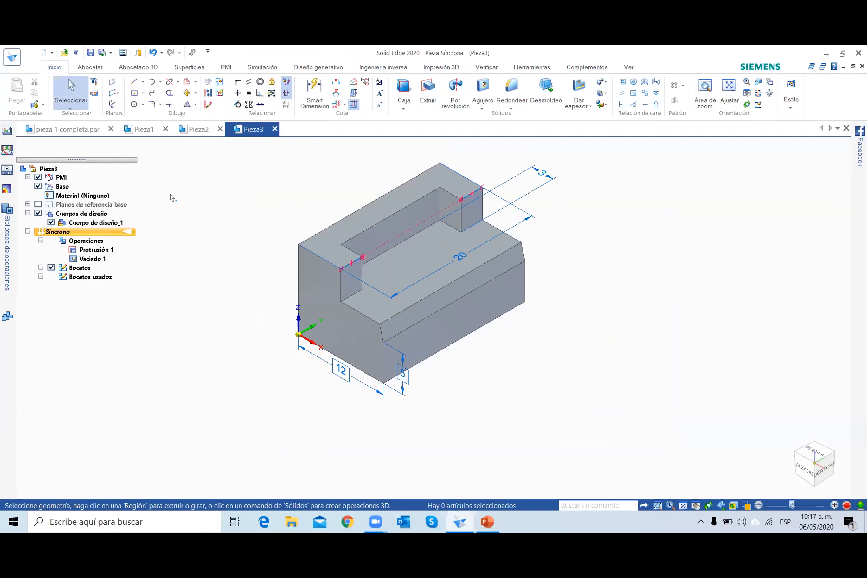
Create a drawing of the active model from the Iso Metric Draft template with the drawing view wizard, saving the part when asked.
{"action": "left_click", "coordinate": [8, 57]}
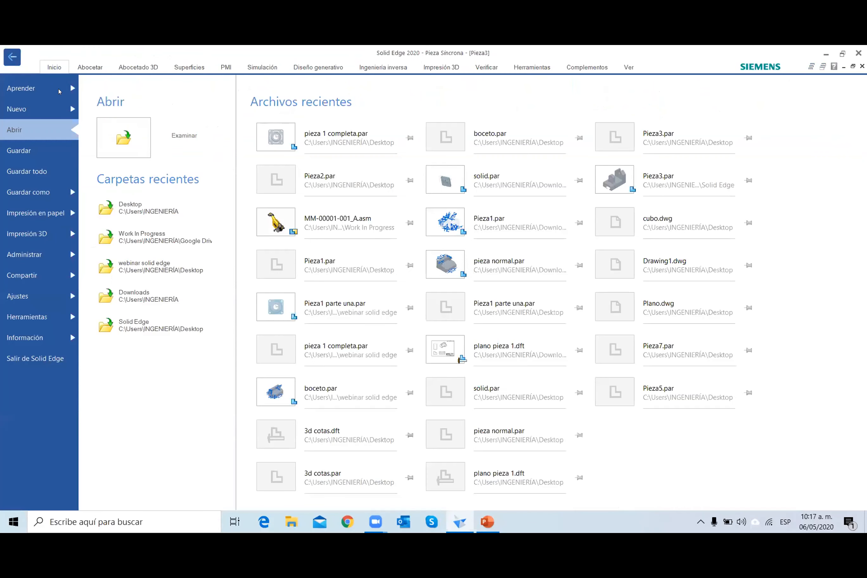
{"action": "left_click", "coordinate": [39, 109]}
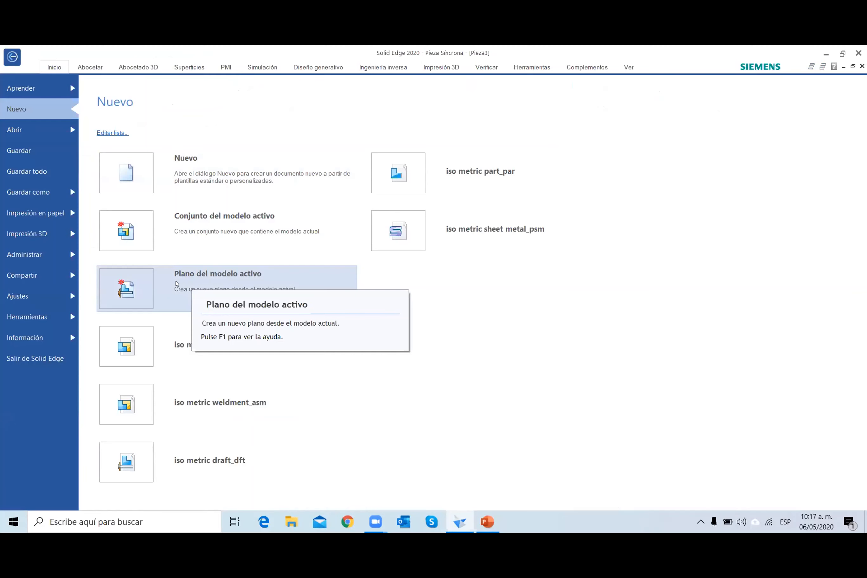
{"action": "key", "text": "Escape"}
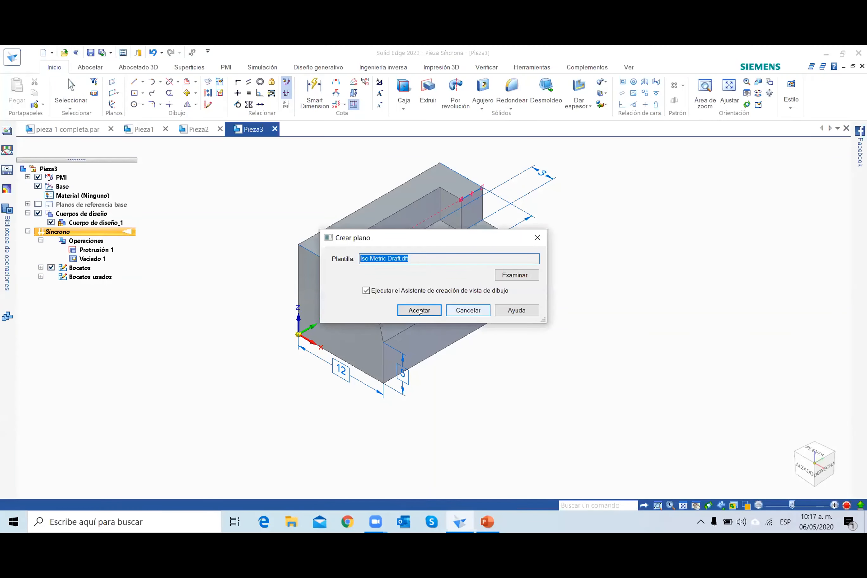
{"action": "left_click", "coordinate": [419, 310]}
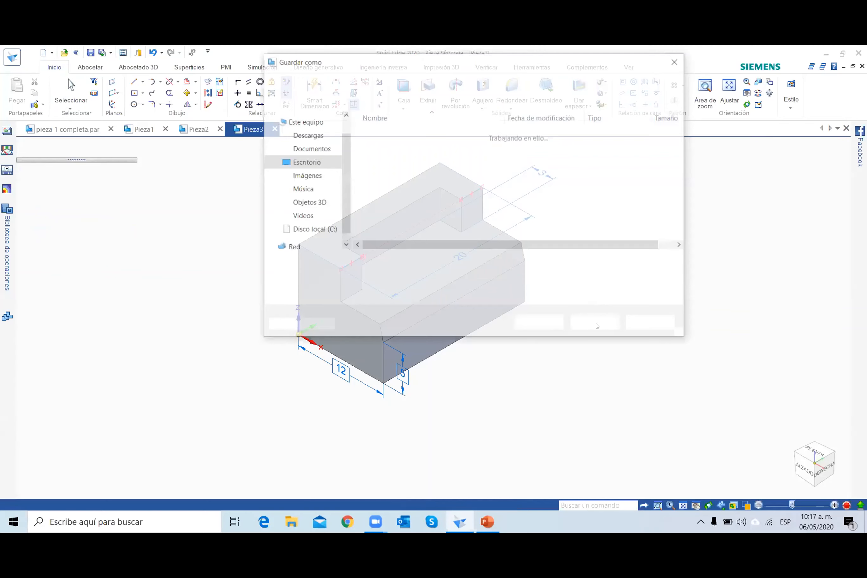
{"action": "left_click", "coordinate": [595, 324]}
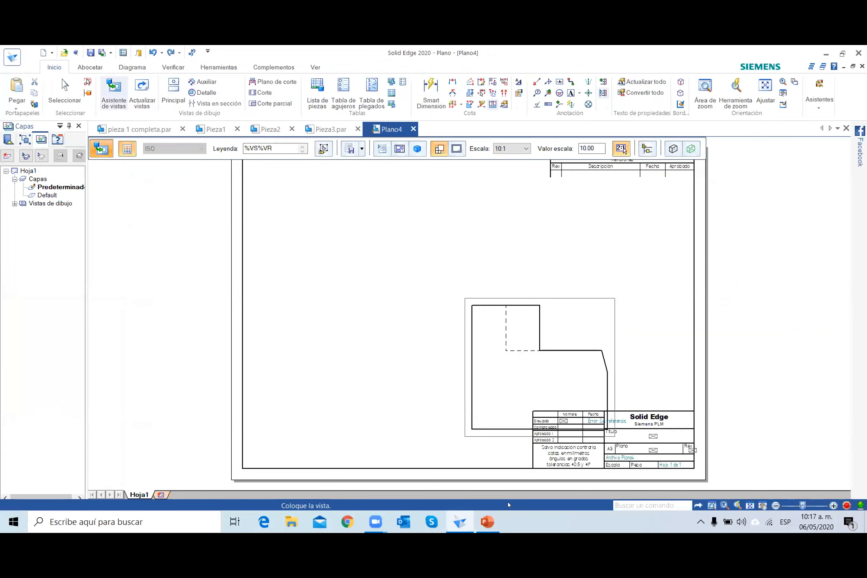
Check the example drawing on PowerPoint slide 7, and in Solid Edge place the stepped profile view at 5:1 scale in the sheet's lower-left area.
{"action": "left_click", "coordinate": [488, 522]}
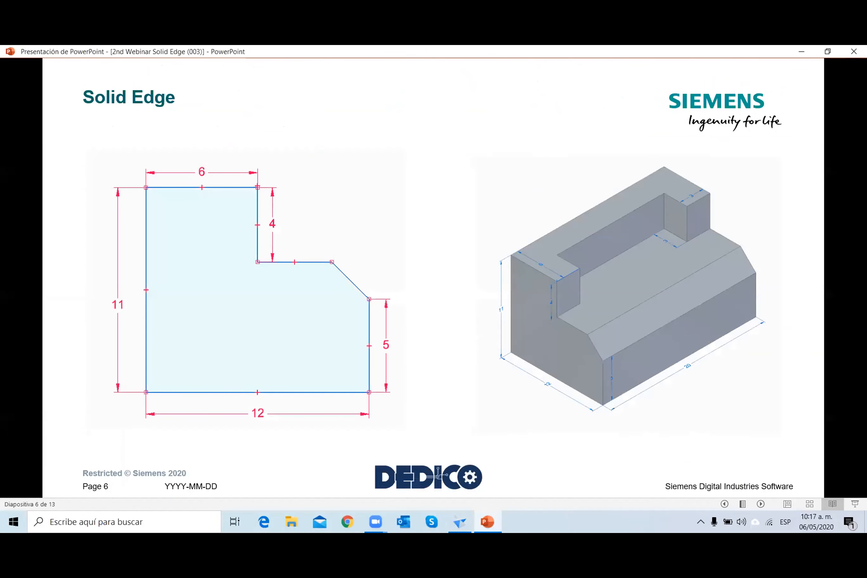
{"action": "key", "text": "Right"}
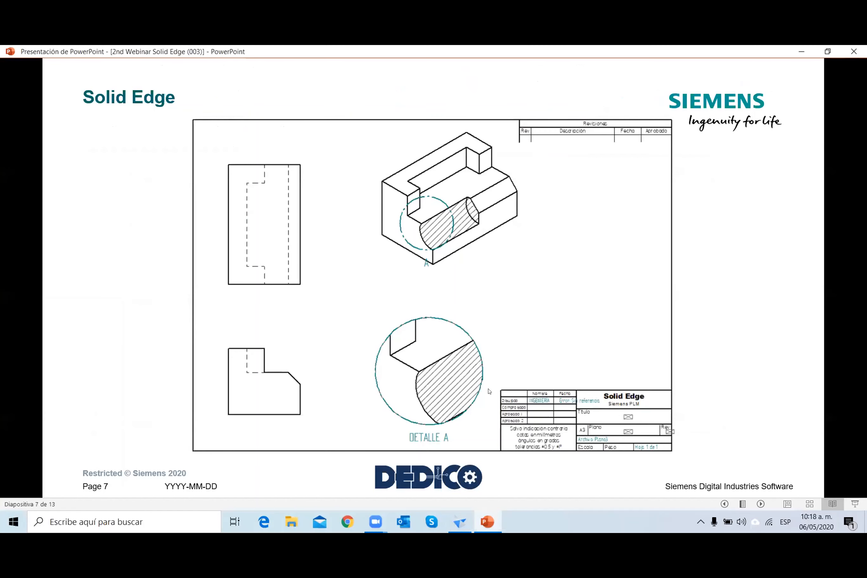
{"action": "left_click", "coordinate": [468, 516]}
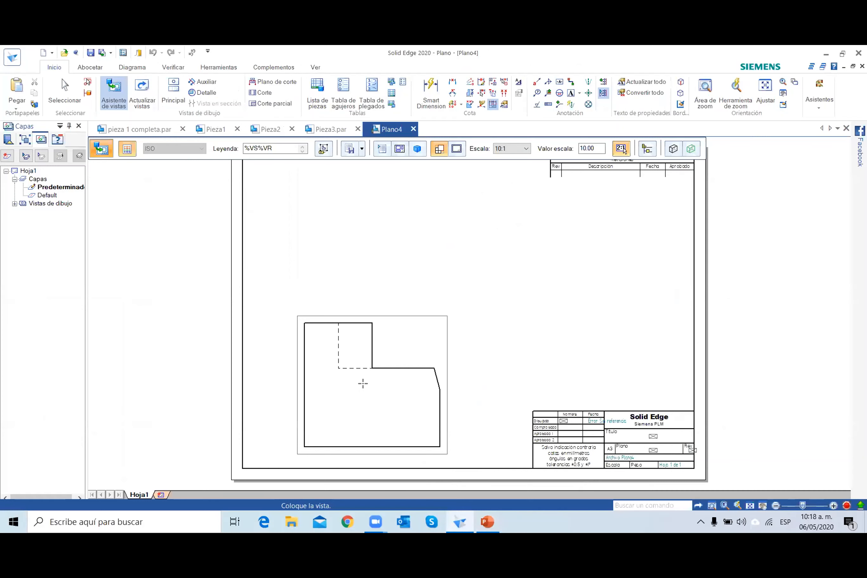
{"action": "left_click", "coordinate": [511, 150]}
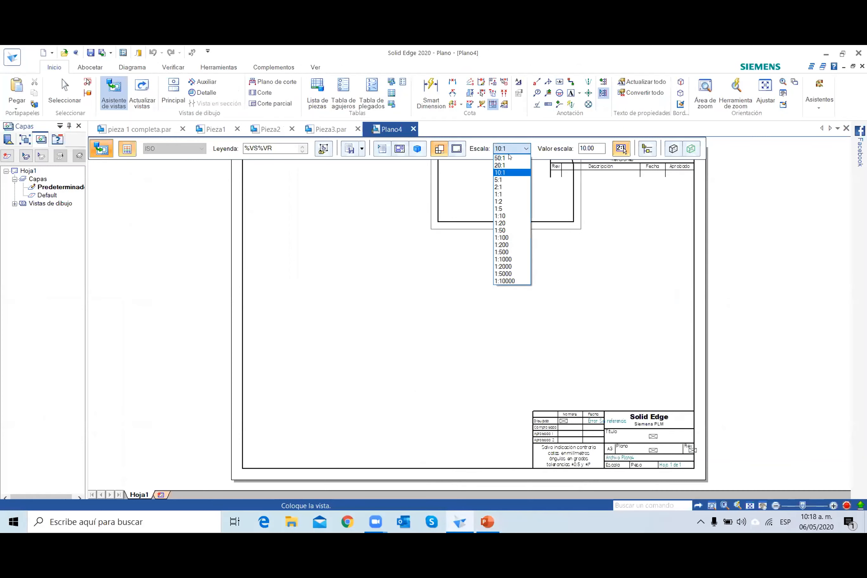
{"action": "left_click", "coordinate": [498, 179]}
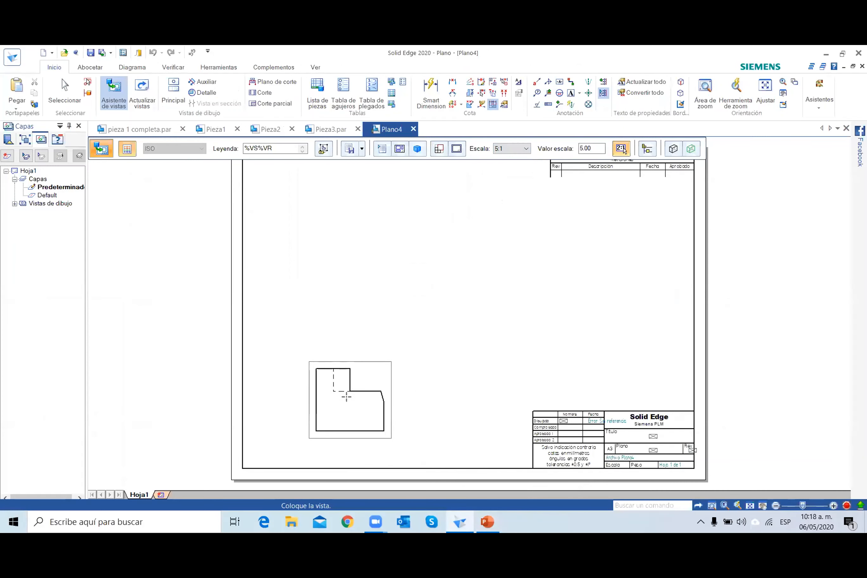
{"action": "left_click", "coordinate": [345, 407]}
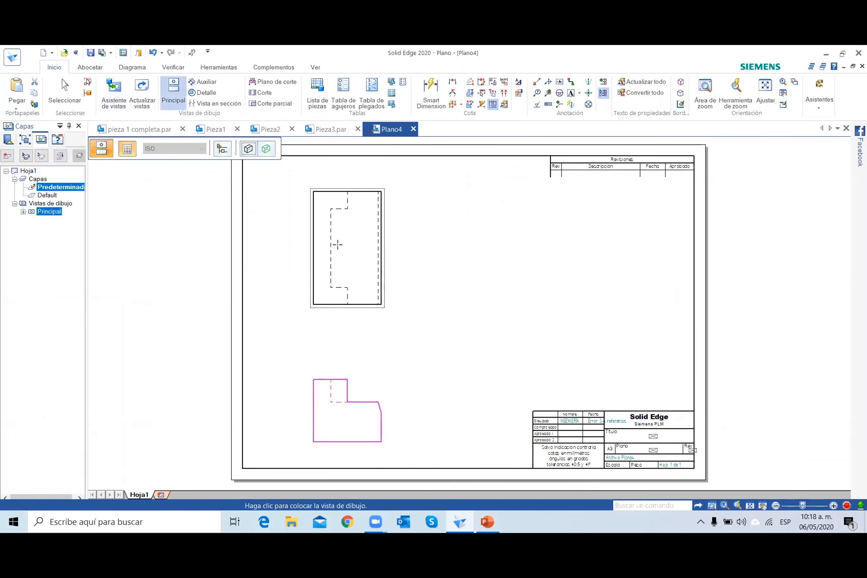
Place a projected view above the stepped profile view and a pictorial view in the sheet's upper middle area.
{"action": "left_click", "coordinate": [337, 245]}
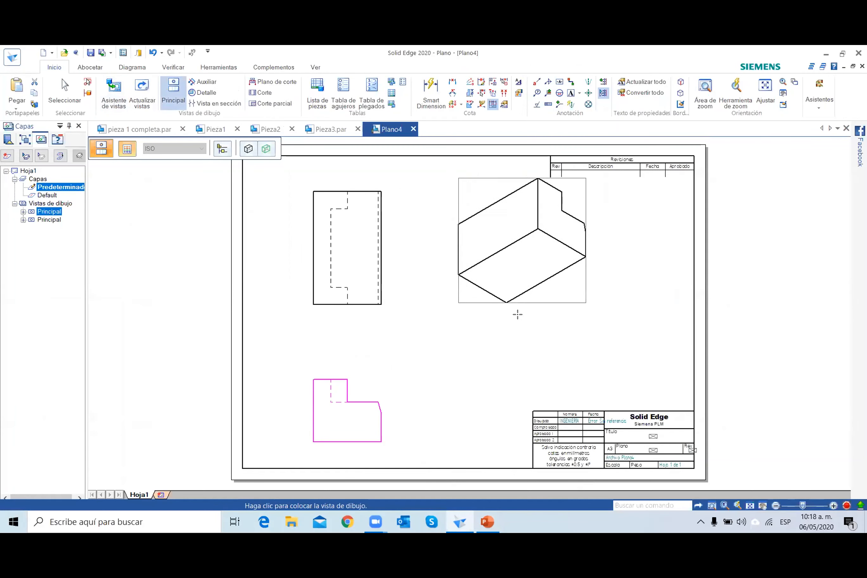
{"action": "left_click", "coordinate": [500, 335]}
{"action": "left_click", "coordinate": [65, 91]}
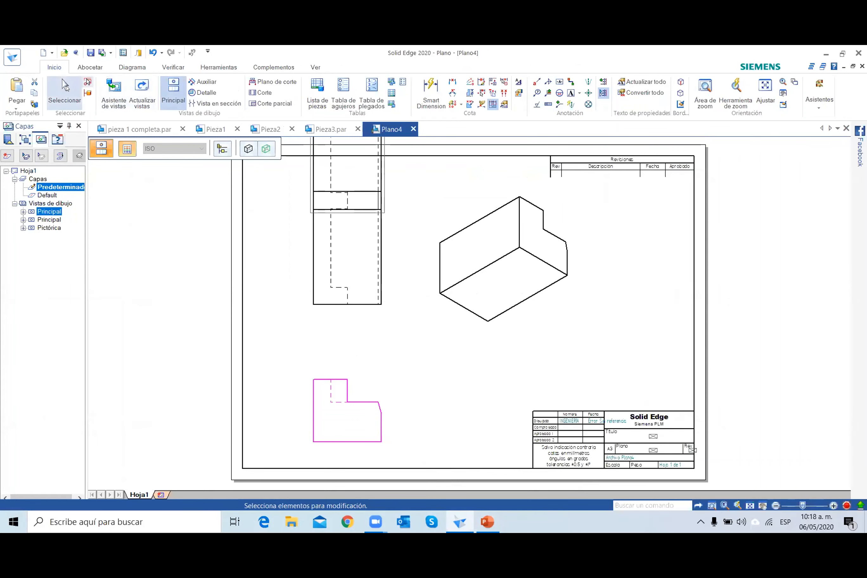
Change the pictorial view's orientation to Vista ISO and move the view toward the sheet's right edge.
{"action": "left_click", "coordinate": [503, 250]}
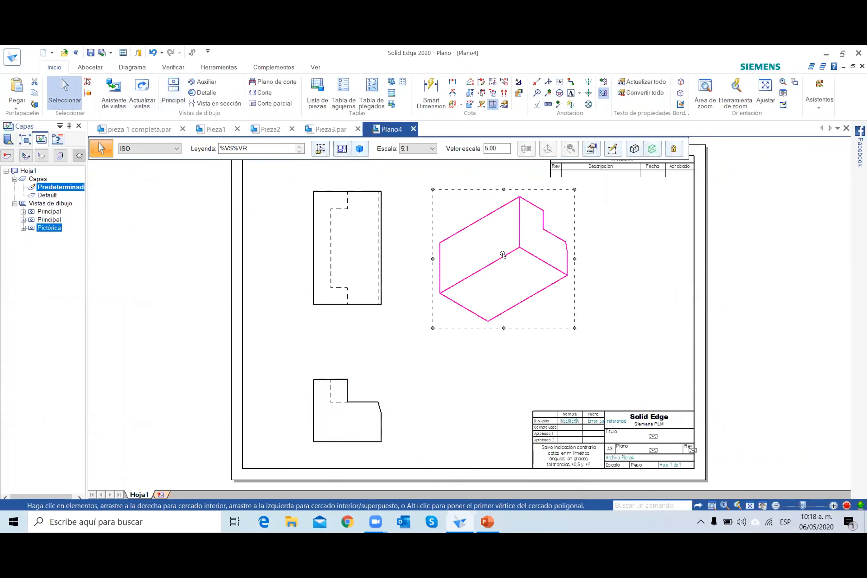
{"action": "left_click", "coordinate": [364, 150]}
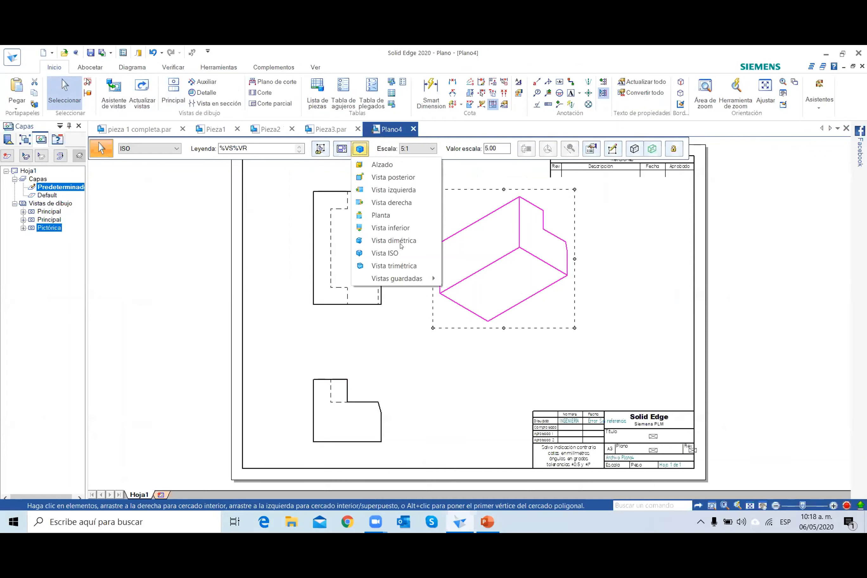
{"action": "left_click", "coordinate": [386, 253]}
{"action": "left_click_drag", "start_coordinate": [531, 290], "coordinate": [621, 286]}
{"action": "left_click", "coordinate": [417, 284]}
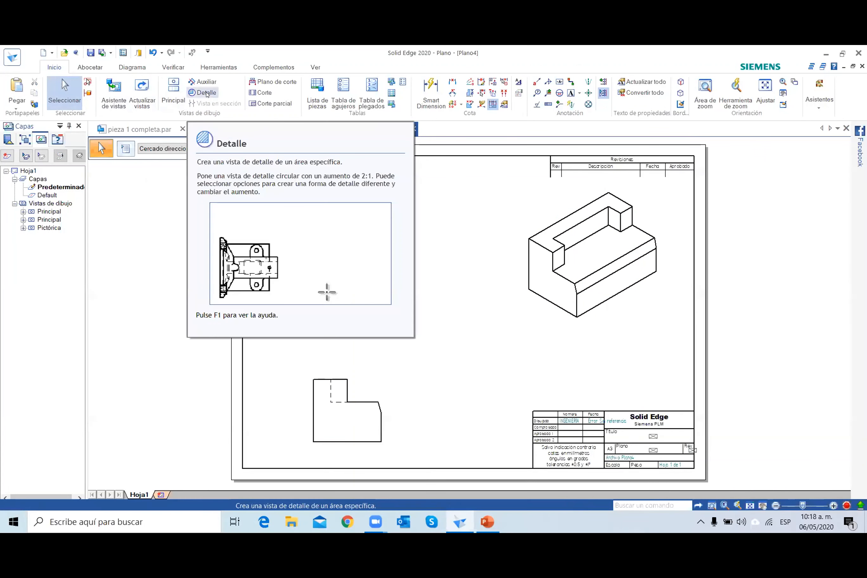
Create a circular detail view at 2x magnification of the profile view's step and slope, placed beside that view.
{"action": "left_click", "coordinate": [206, 92]}
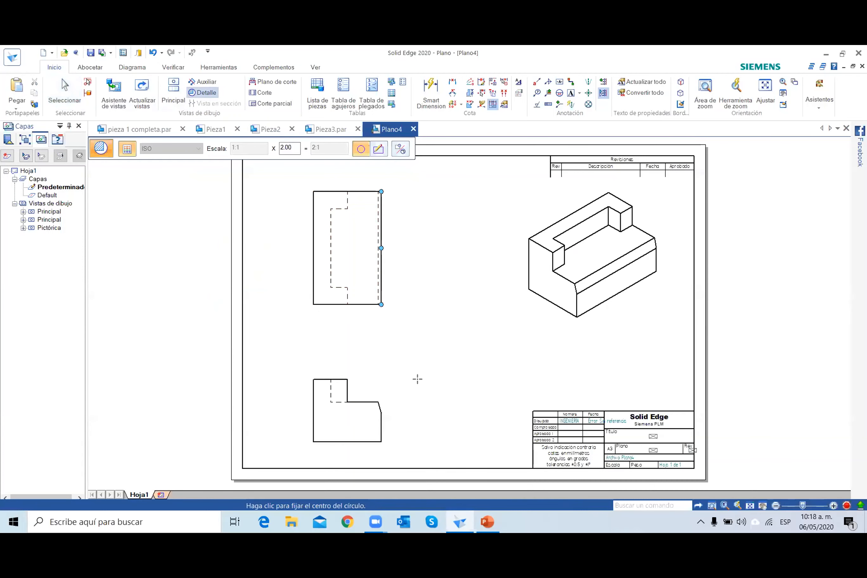
{"action": "left_click", "coordinate": [368, 394]}
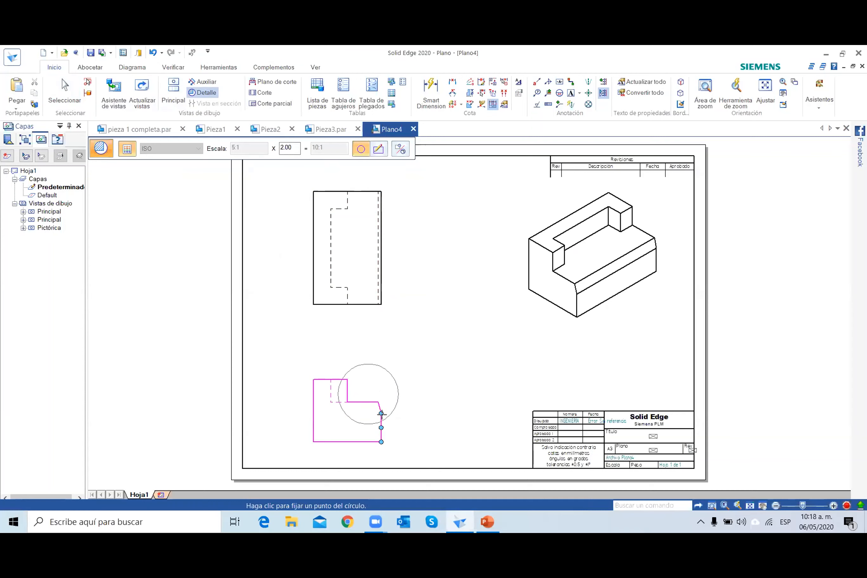
{"action": "left_click", "coordinate": [381, 414]}
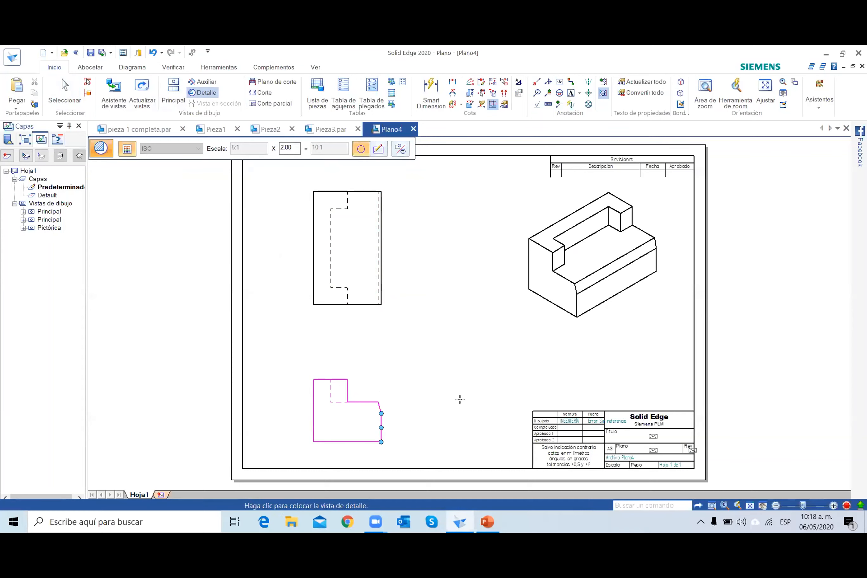
{"action": "left_click", "coordinate": [486, 358]}
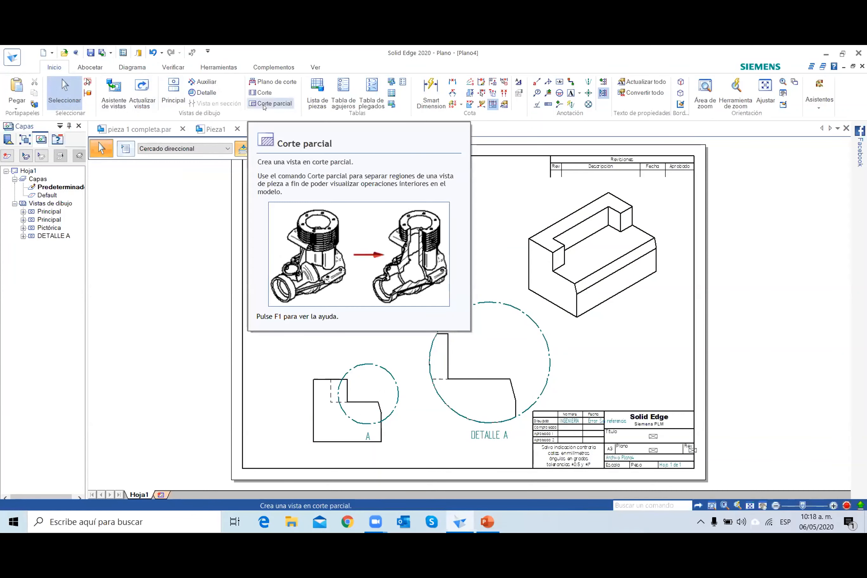
Start a broken-out section on the stepped profile view and sketch its circular boundary over the sloped corner.
{"action": "left_click", "coordinate": [263, 104]}
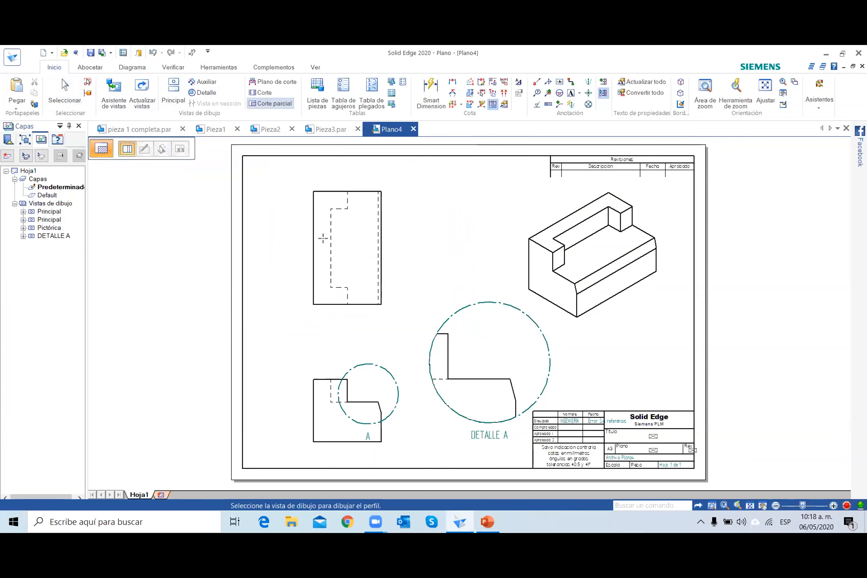
{"action": "left_click", "coordinate": [324, 376]}
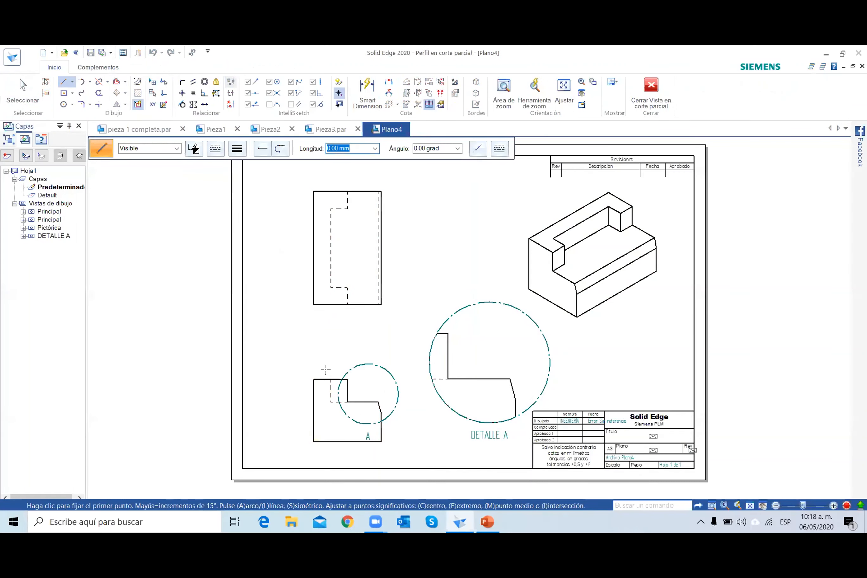
{"action": "left_click", "coordinate": [63, 104]}
{"action": "scroll", "coordinate": [368, 393], "scroll_direction": "up", "scroll_amount": 2}
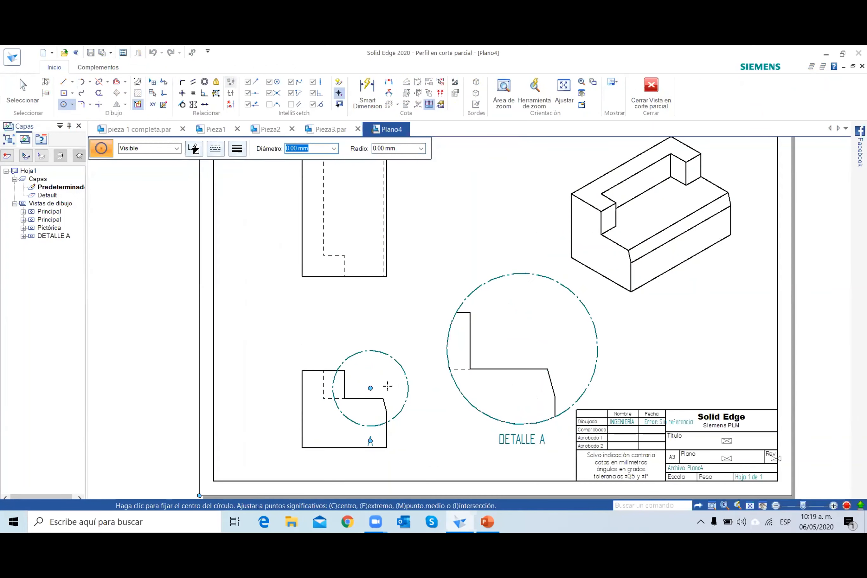
{"action": "scroll", "coordinate": [388, 386], "scroll_direction": "up", "scroll_amount": 2}
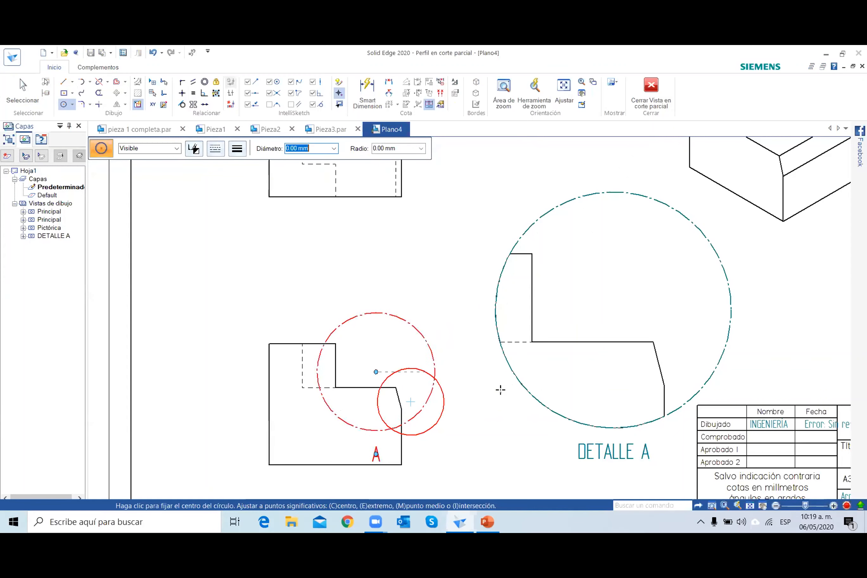
{"action": "left_click", "coordinate": [646, 99]}
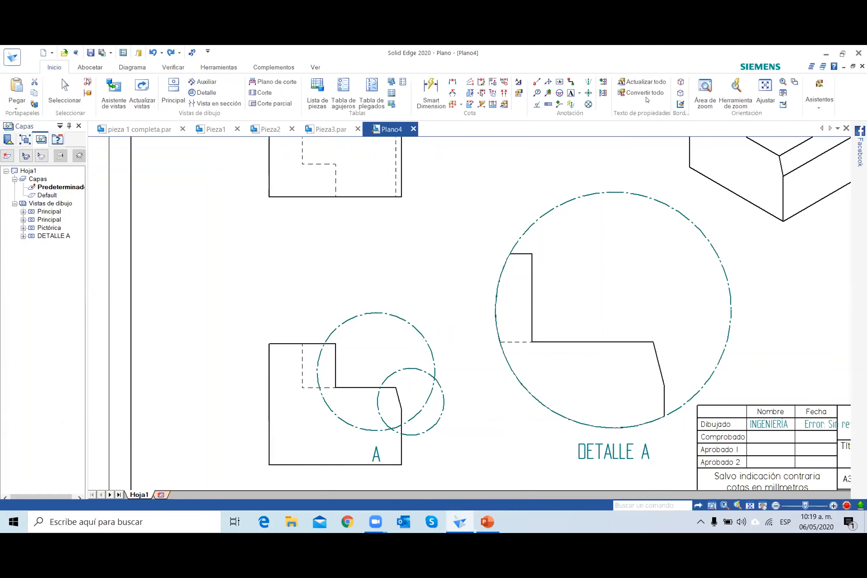
Set the broken-out section's depth slightly past the middle of the upper projected view and apply the cut to the isometric view.
{"action": "scroll", "coordinate": [423, 363], "scroll_direction": "down", "scroll_amount": 4}
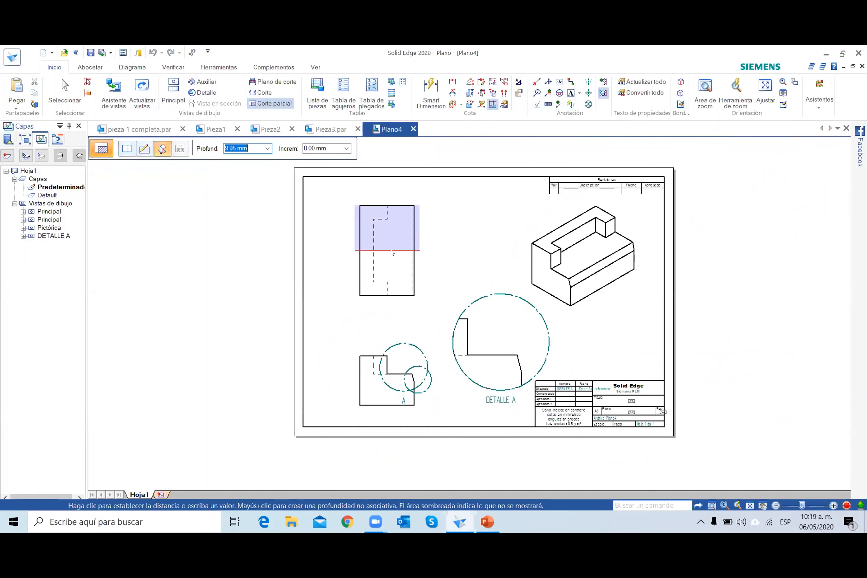
{"action": "left_click", "coordinate": [391, 259]}
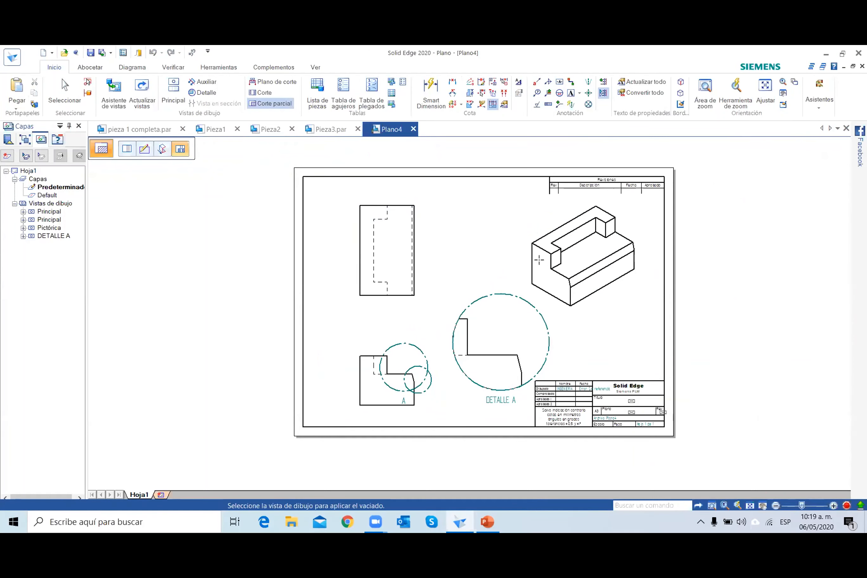
{"action": "left_click", "coordinate": [568, 274]}
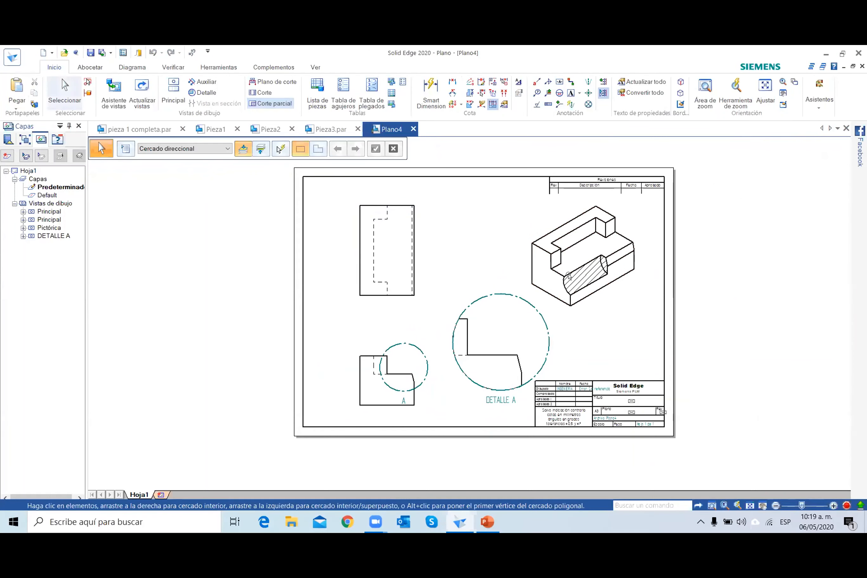
{"action": "scroll", "coordinate": [616, 290], "scroll_direction": "up", "scroll_amount": 2}
{"action": "scroll", "coordinate": [615, 290], "scroll_direction": "up", "scroll_amount": 1}
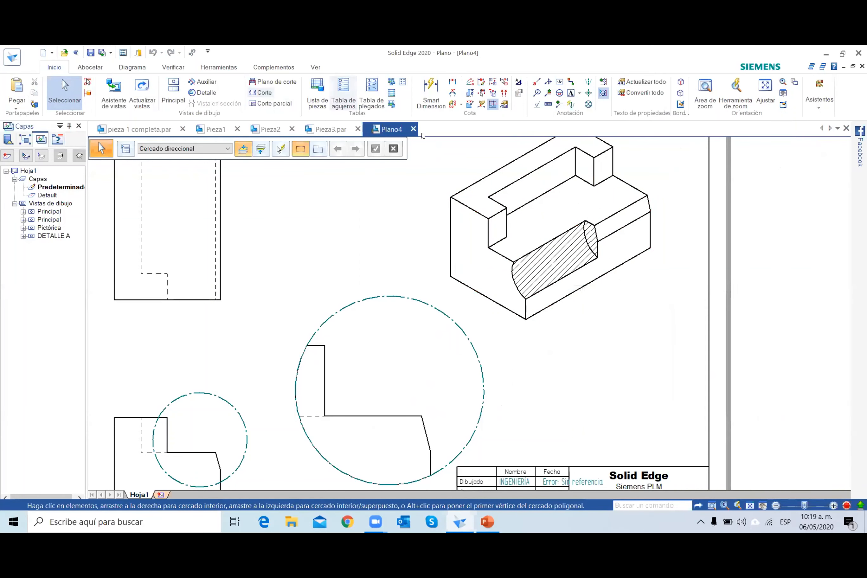
Show the materials available for Pieza3.par without assigning one, and return to the Plano4 drawing.
{"action": "left_click", "coordinate": [330, 130]}
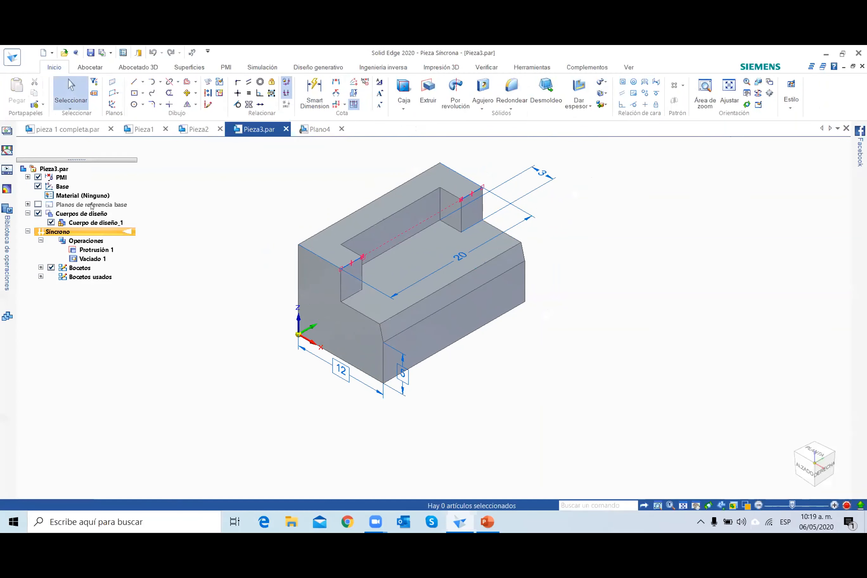
{"action": "left_click", "coordinate": [62, 196]}
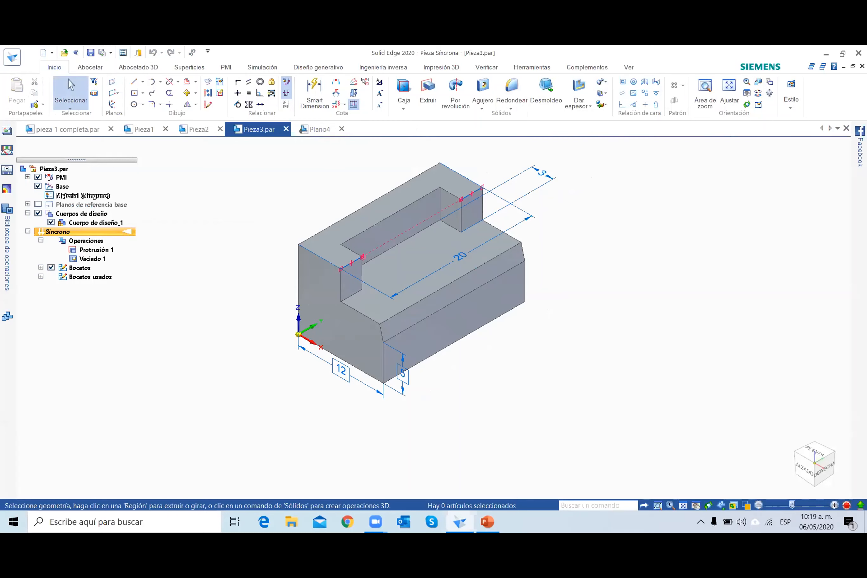
{"action": "right_click", "coordinate": [63, 195]}
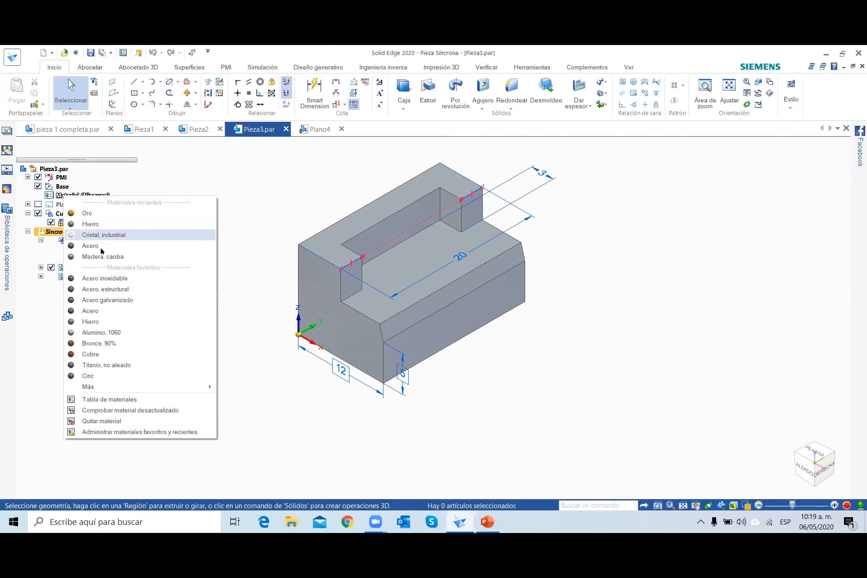
{"action": "left_click", "coordinate": [278, 169]}
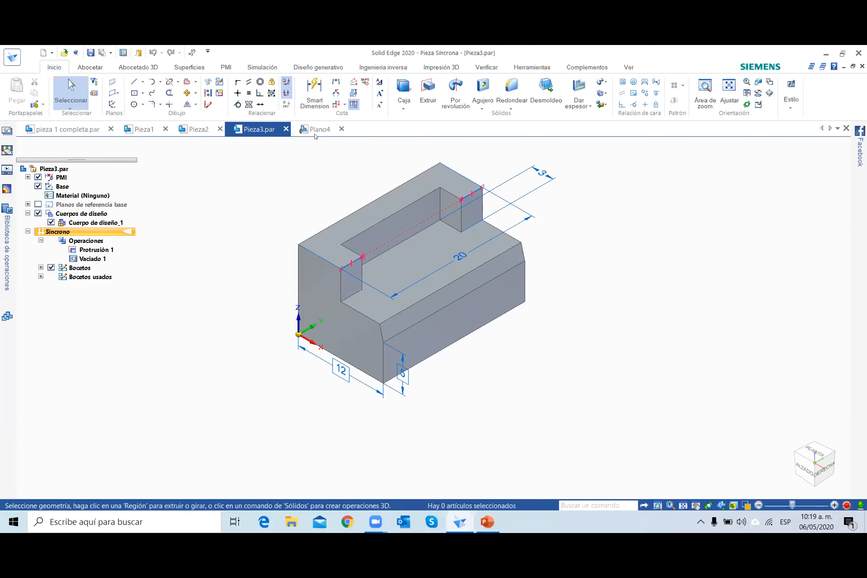
{"action": "left_click", "coordinate": [314, 129]}
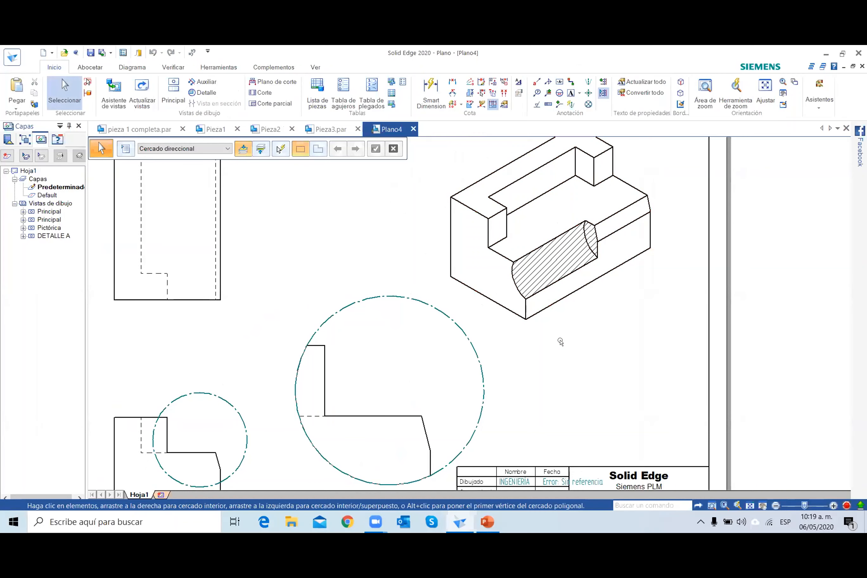
Create a new synchronous part in Solid Edge and check the revolve profile's dimensions on the PowerPoint slide.
{"action": "left_click", "coordinate": [490, 522]}
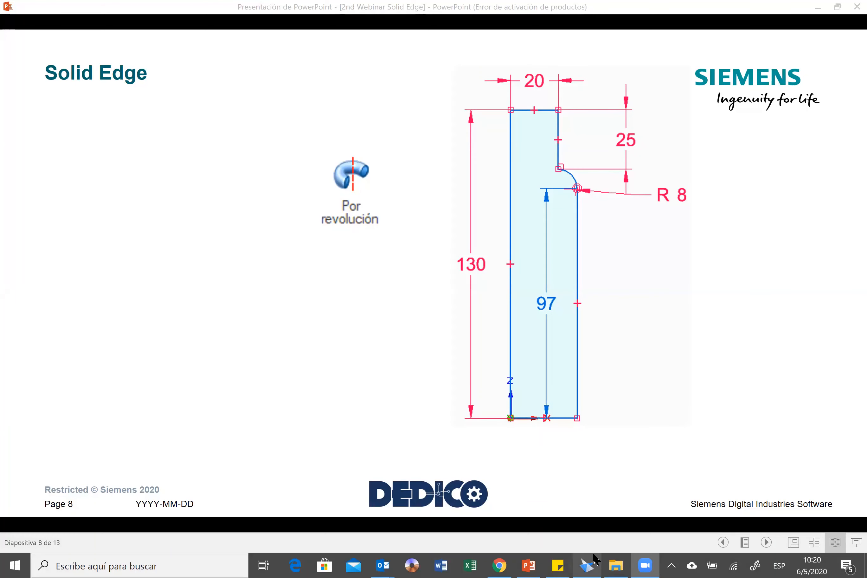
{"action": "left_click", "coordinate": [584, 564]}
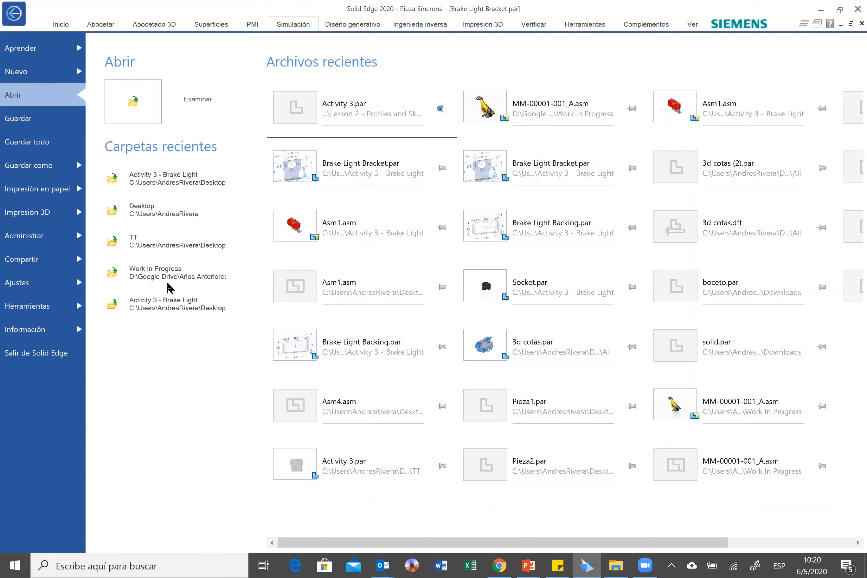
{"action": "left_click", "coordinate": [226, 336]}
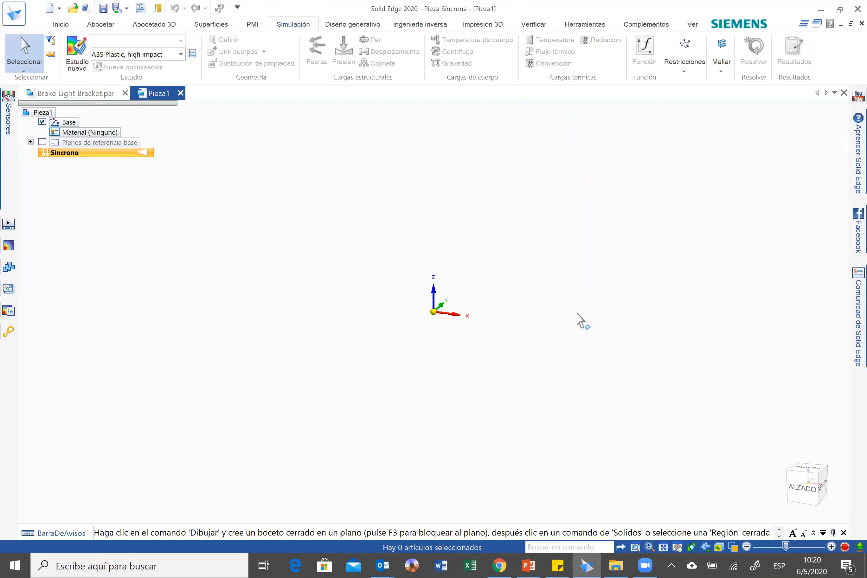
{"action": "left_click", "coordinate": [532, 563]}
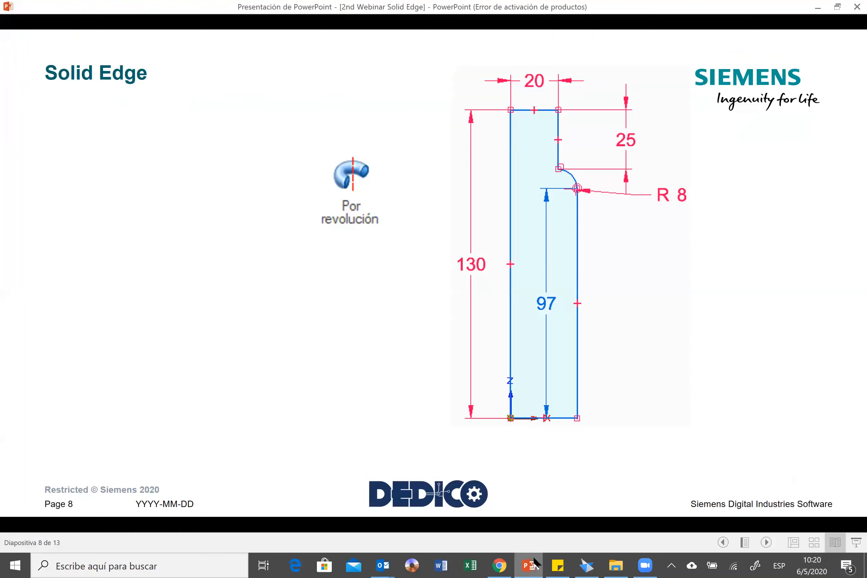
{"action": "key", "text": "alt+Tab"}
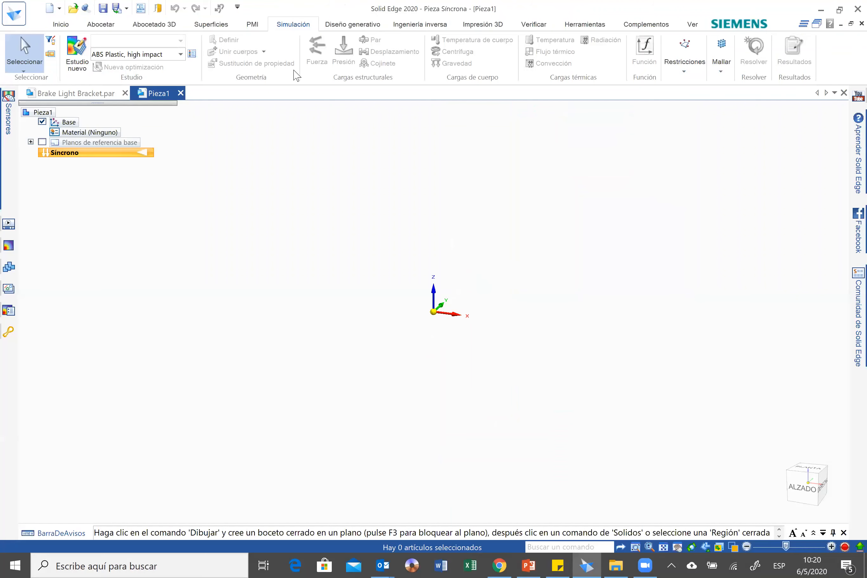
Lock sketching to the front plane and draw a 130 mm vertical line upward from the origin.
{"action": "left_click", "coordinate": [63, 25]}
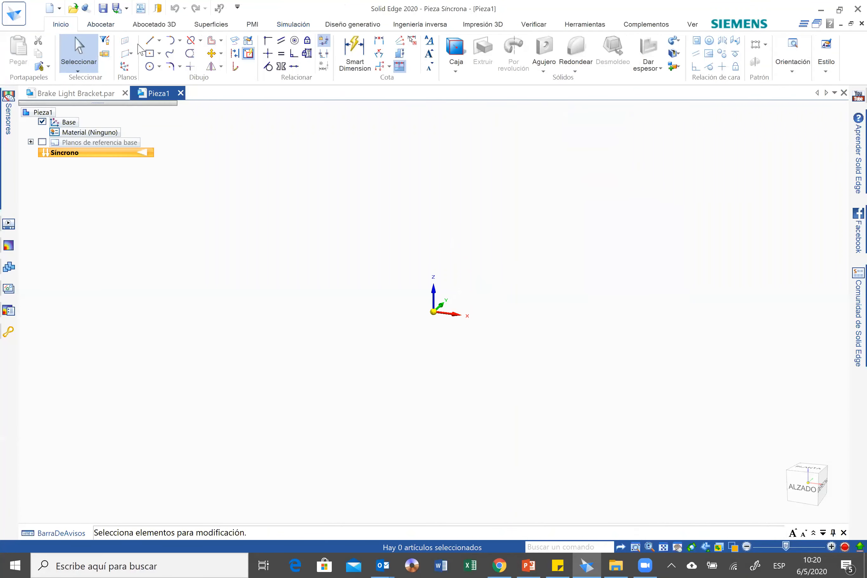
{"action": "left_click", "coordinate": [149, 40]}
{"action": "left_click", "coordinate": [799, 487]}
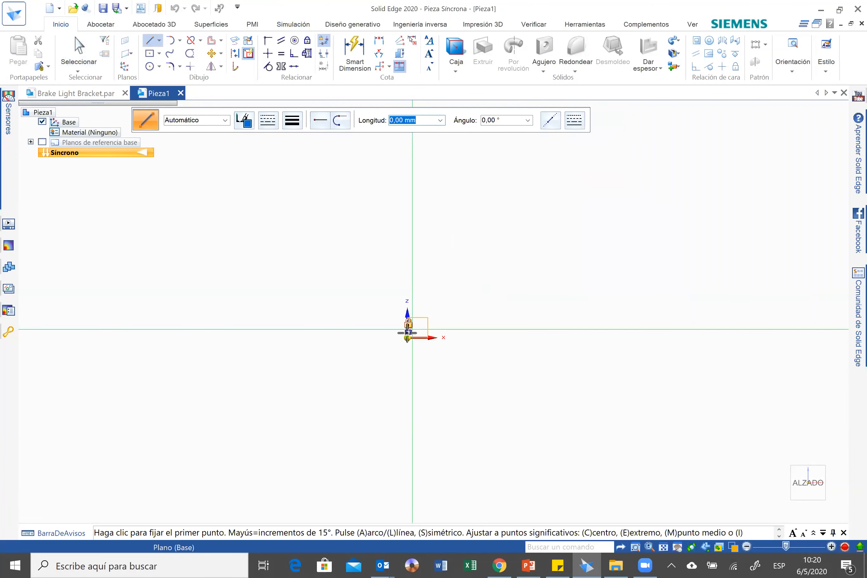
{"action": "key", "text": "F3"}
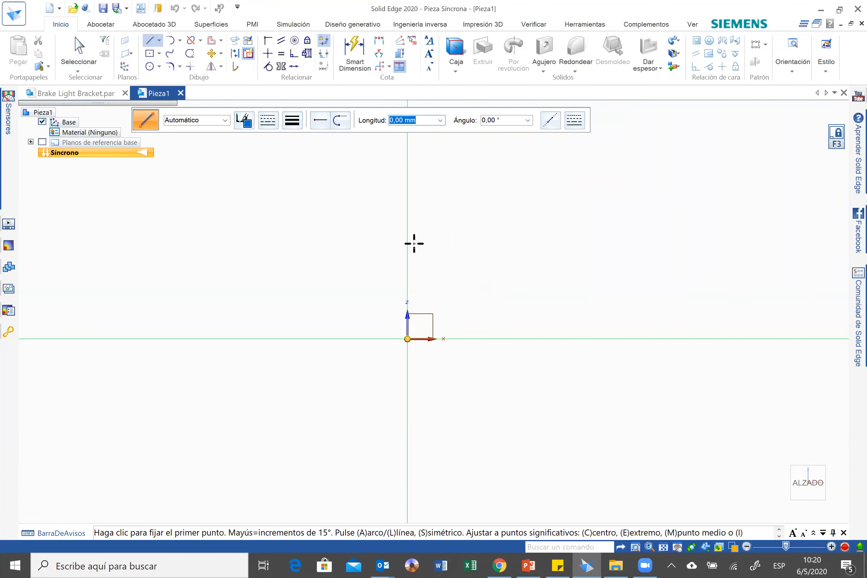
{"action": "left_click", "coordinate": [407, 339]}
{"action": "key", "text": "alt+Tab"}
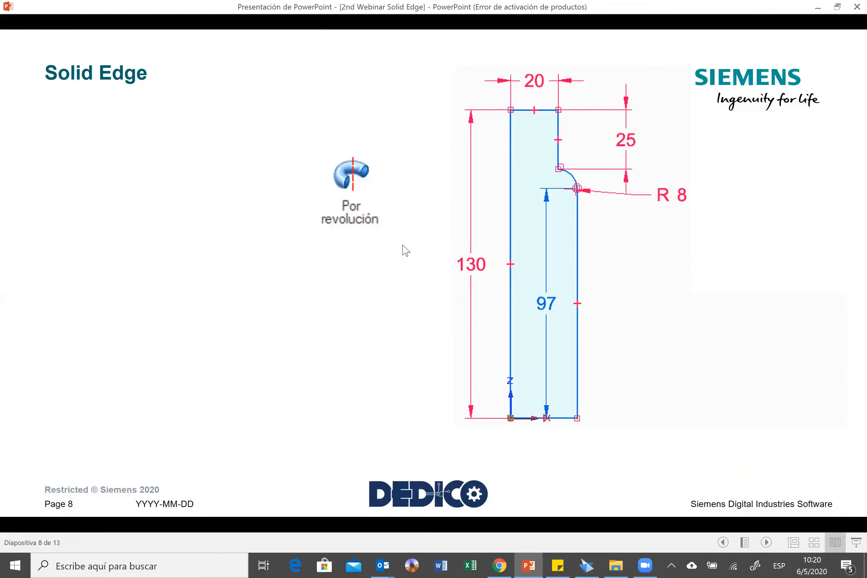
{"action": "key", "text": "alt+Tab"}
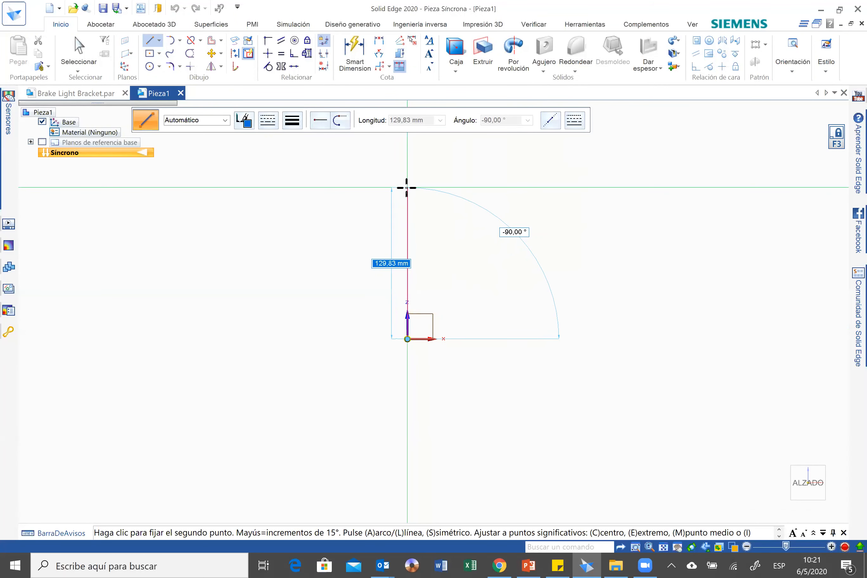
{"action": "type", "text": "130"}
{"action": "key", "text": "Tab"}
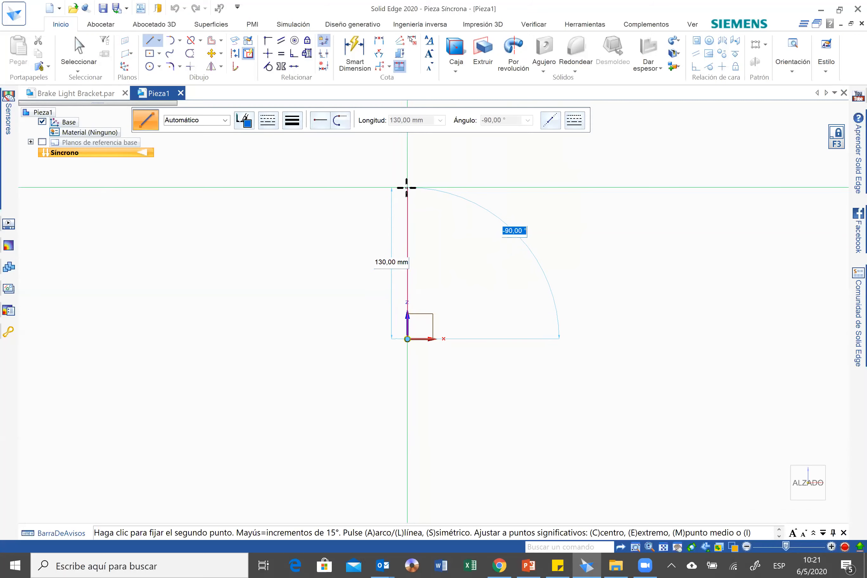
{"action": "key", "text": "Return"}
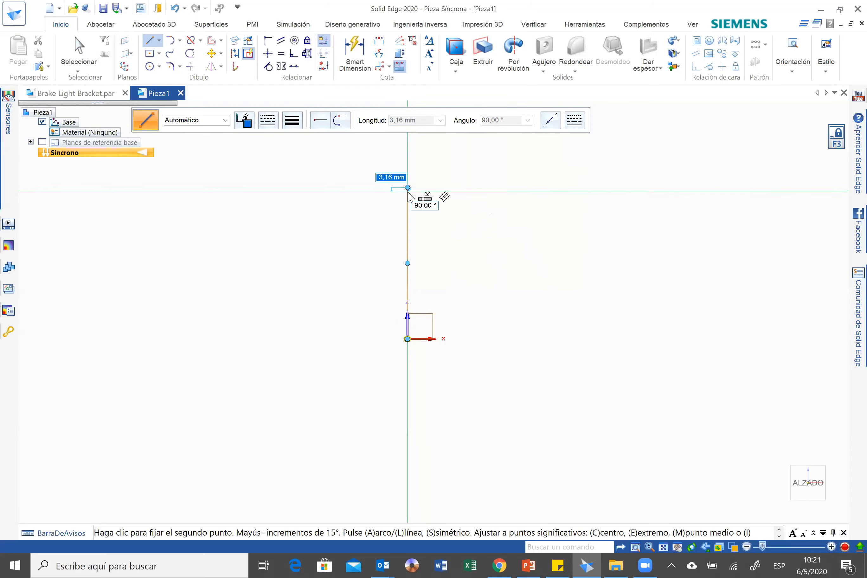
Add a 20 mm horizontal line in the +X direction from the upper end of the vertical line.
{"action": "key", "text": "alt+Tab"}
{"action": "key", "text": "alt+Tab"}
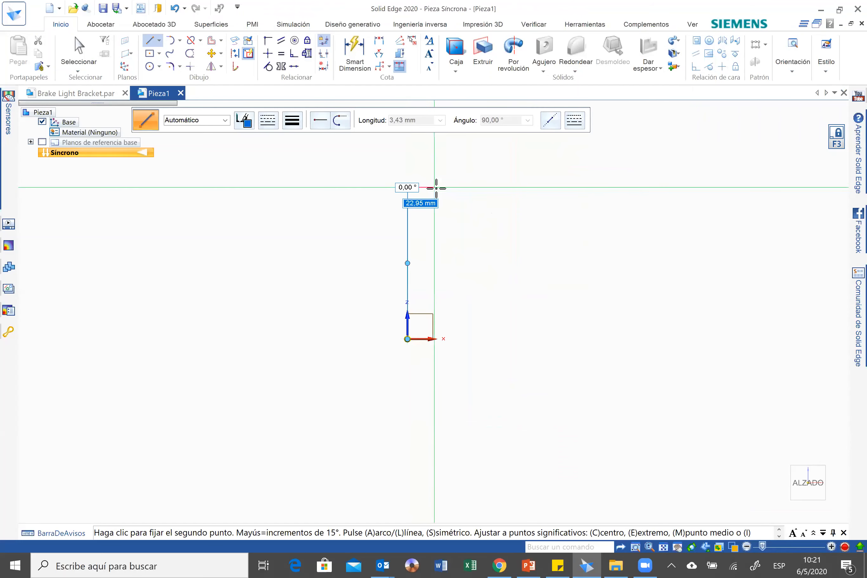
{"action": "type", "text": "20"}
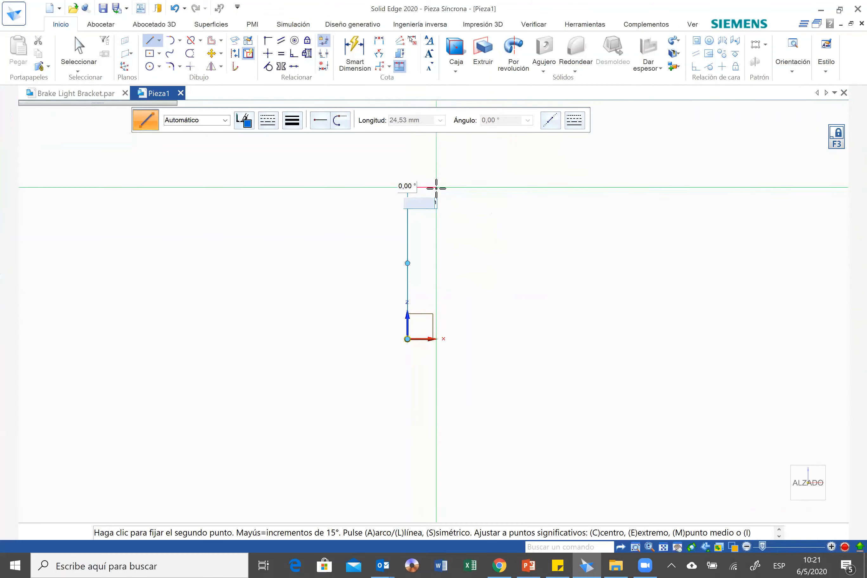
{"action": "key", "text": "Tab"}
Continue the profile with a 25 mm line straight down from the free end of the horizontal line.
{"action": "key", "text": "alt+Tab"}
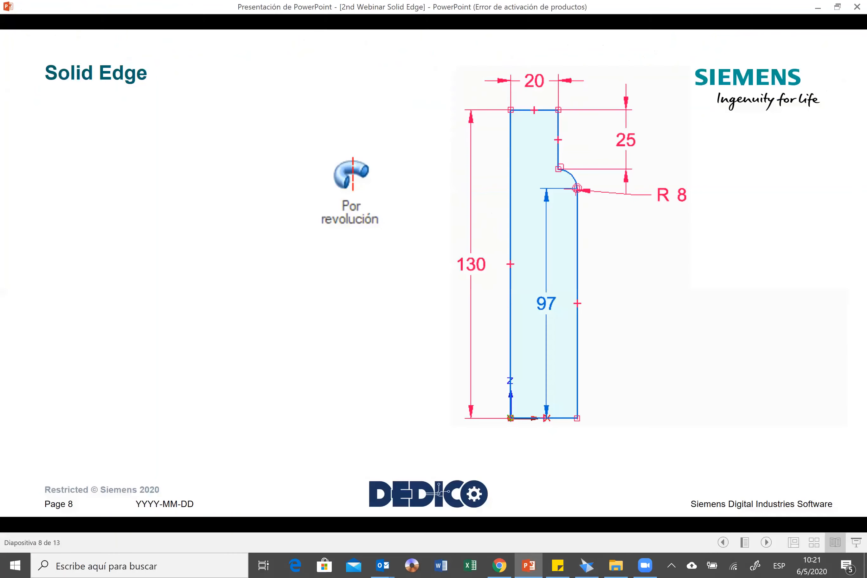
{"action": "key", "text": "alt+Tab"}
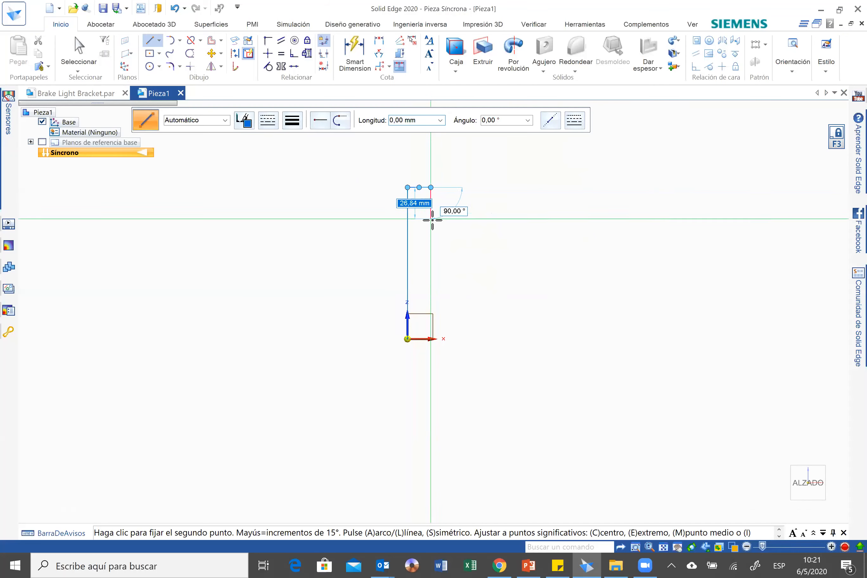
{"action": "type", "text": "25"}
{"action": "key", "text": "Tab"}
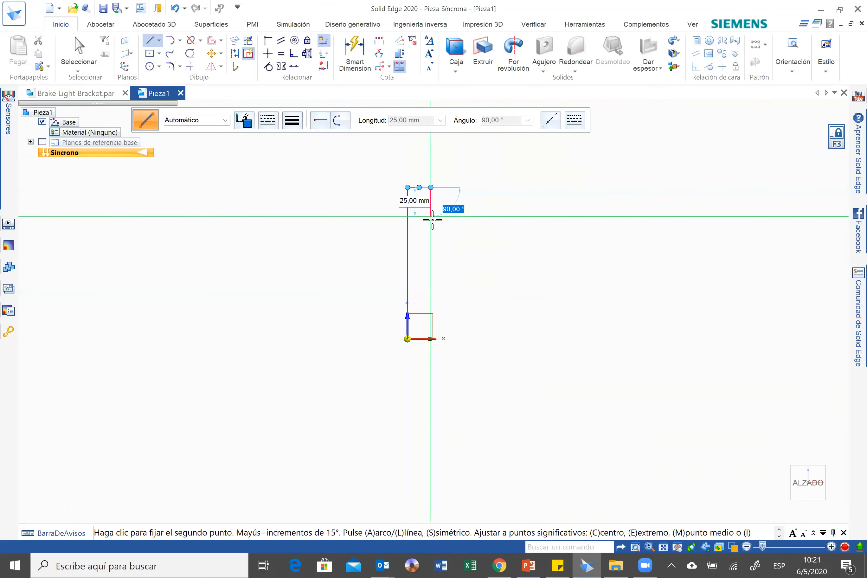
{"action": "left_click", "coordinate": [431, 217]}
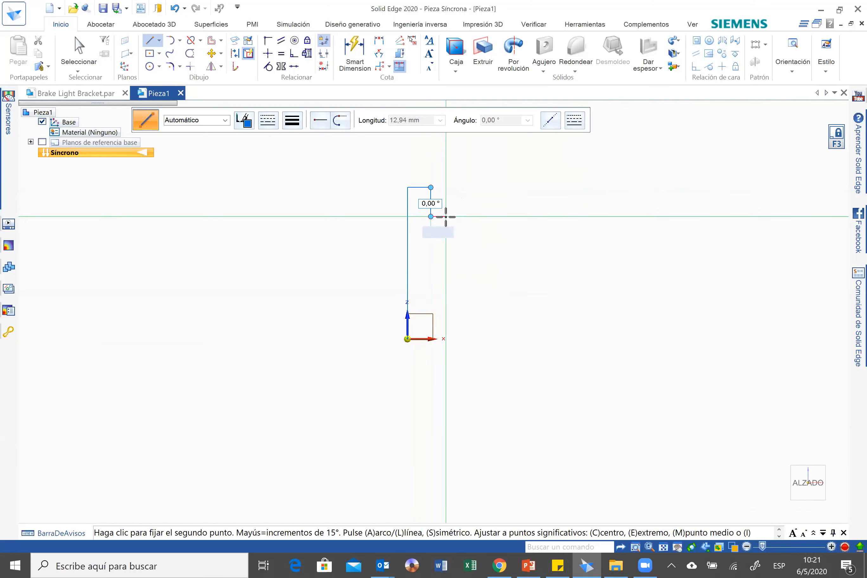
Continue from the short vertical line with an outward-curving arc of 8 mm radius and 90° sweep.
{"action": "key", "text": "a"}
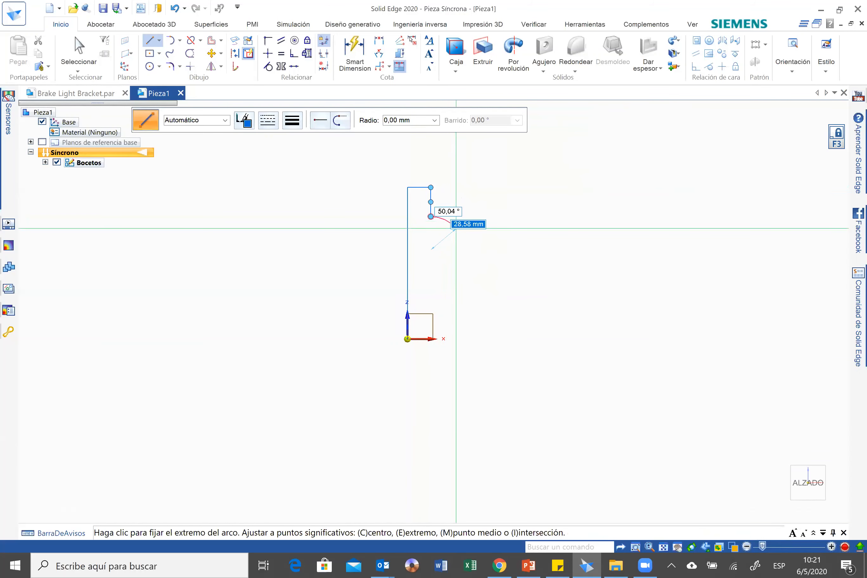
{"action": "key", "text": "alt+Tab"}
{"action": "key", "text": "alt+Tab"}
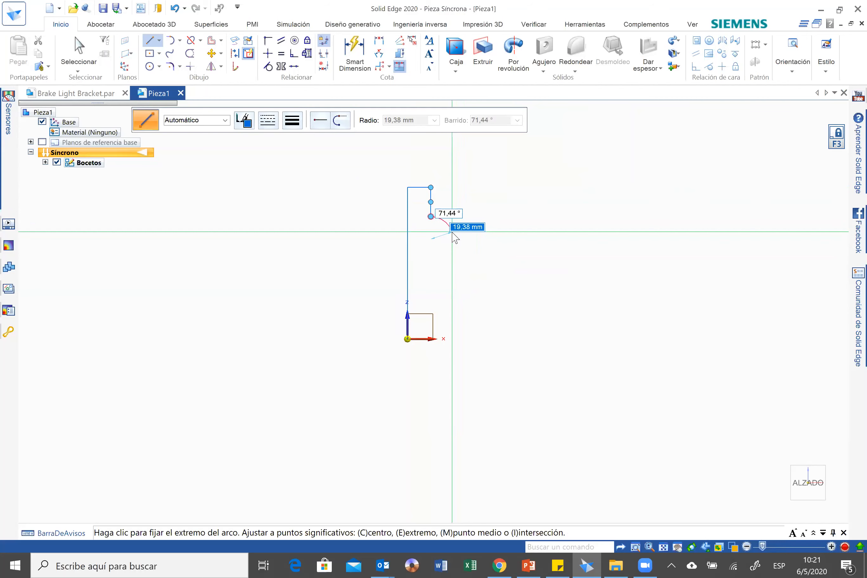
{"action": "type", "text": "8"}
{"action": "key", "text": "Return"}
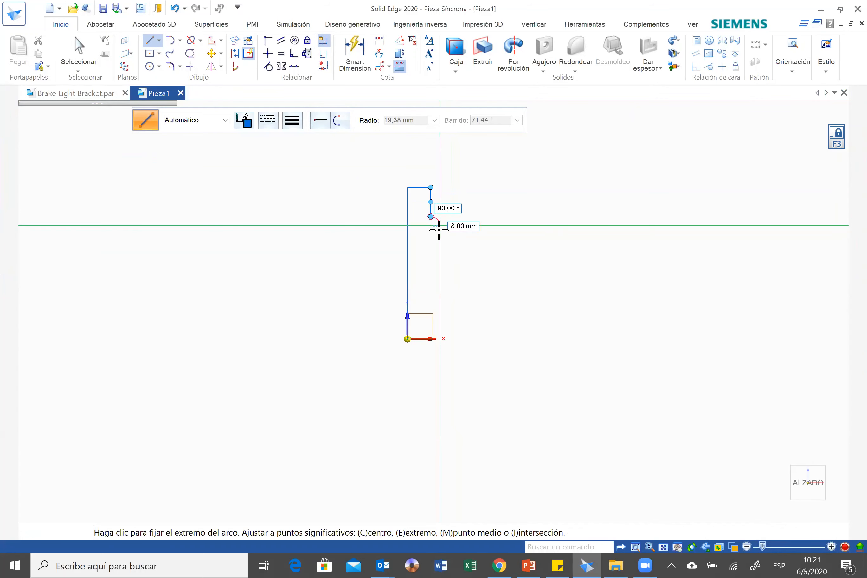
{"action": "left_click", "coordinate": [440, 226]}
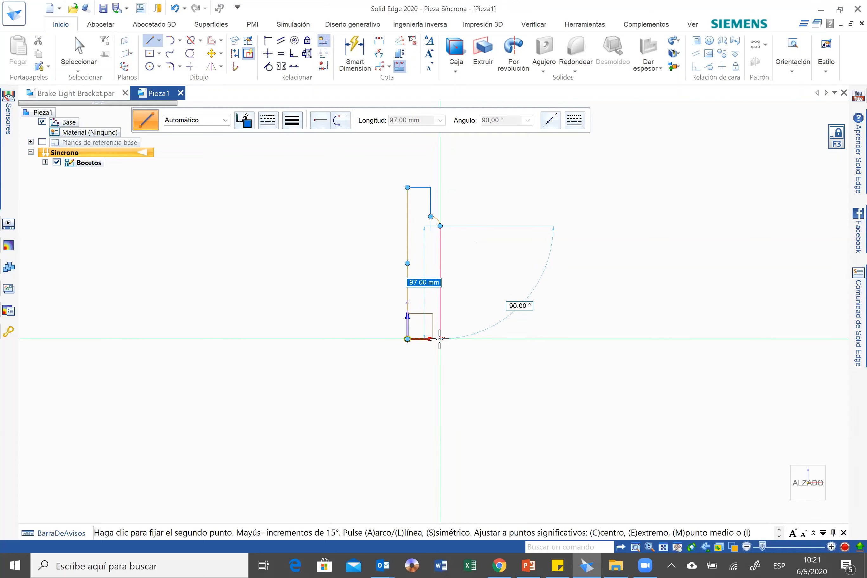
Close the profile with a 97 mm vertical line down to the X axis and a 28 mm line back to the origin.
{"action": "left_click", "coordinate": [440, 339]}
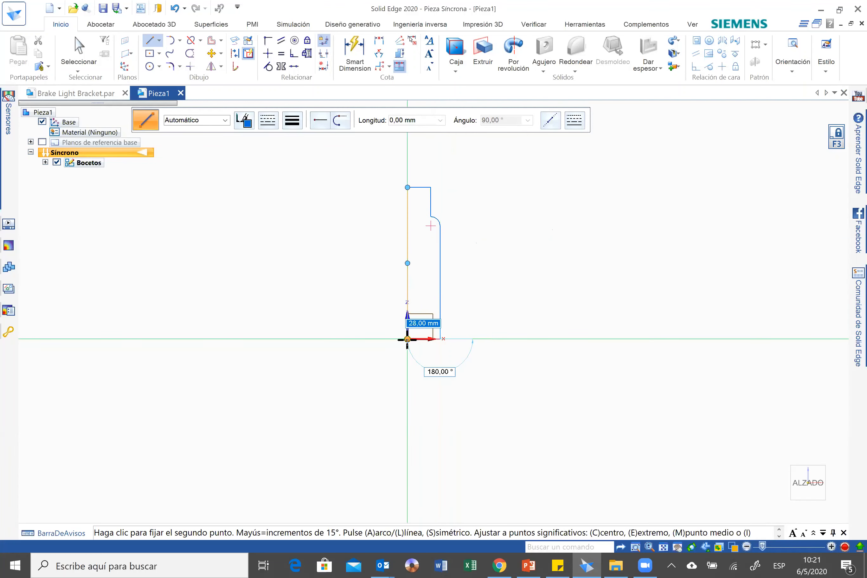
{"action": "left_click", "coordinate": [407, 338]}
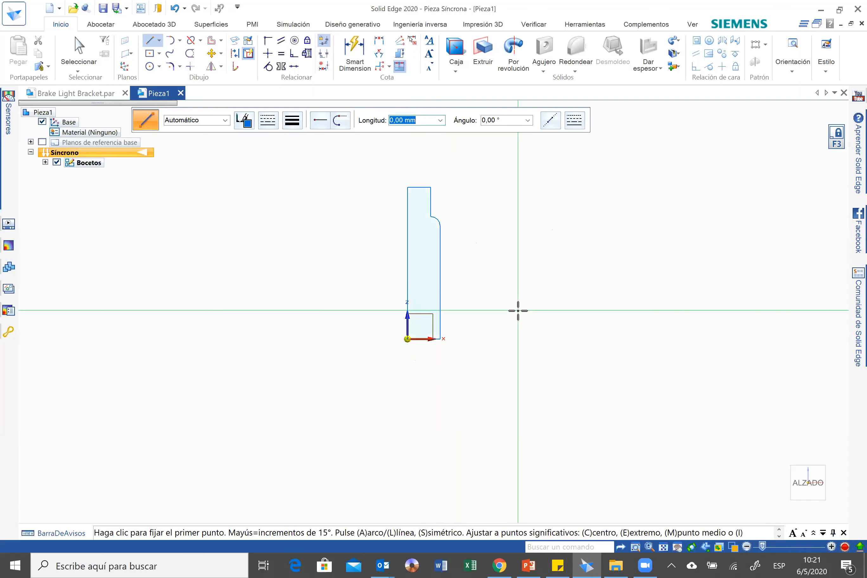
{"action": "key", "text": "Escape"}
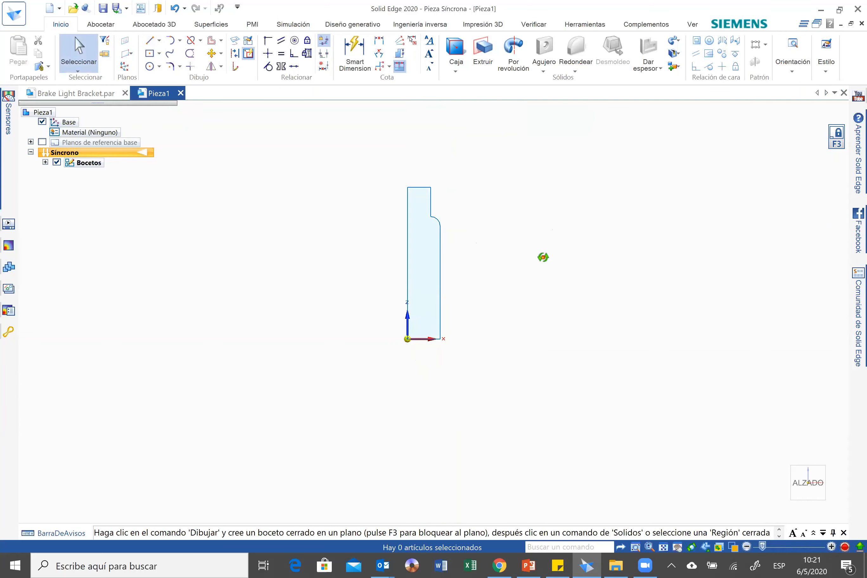
{"action": "middle_click_drag", "start_coordinate": [543, 257], "coordinate": [542, 260]}
{"action": "scroll", "coordinate": [541, 258], "scroll_direction": "down", "scroll_amount": 1}
{"action": "scroll", "coordinate": [456, 201], "scroll_direction": "down", "scroll_amount": 1}
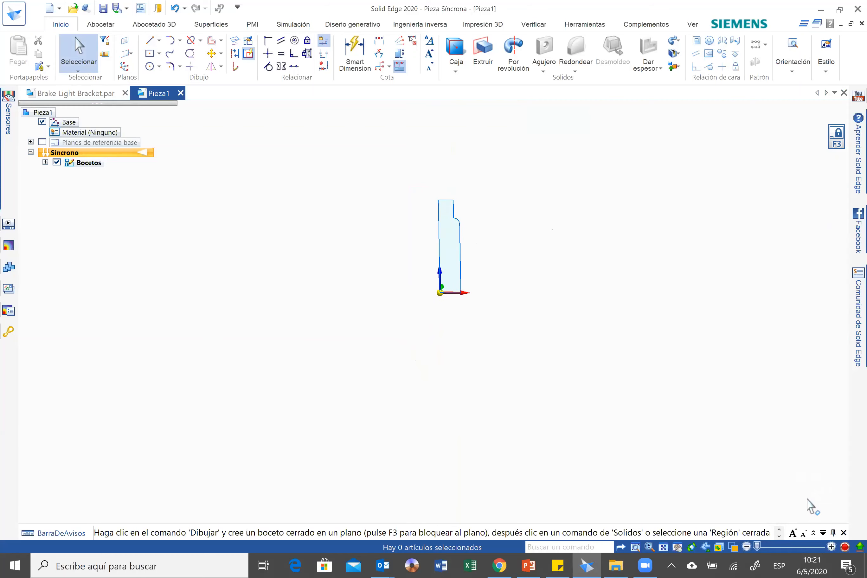
{"action": "left_click", "coordinate": [806, 487]}
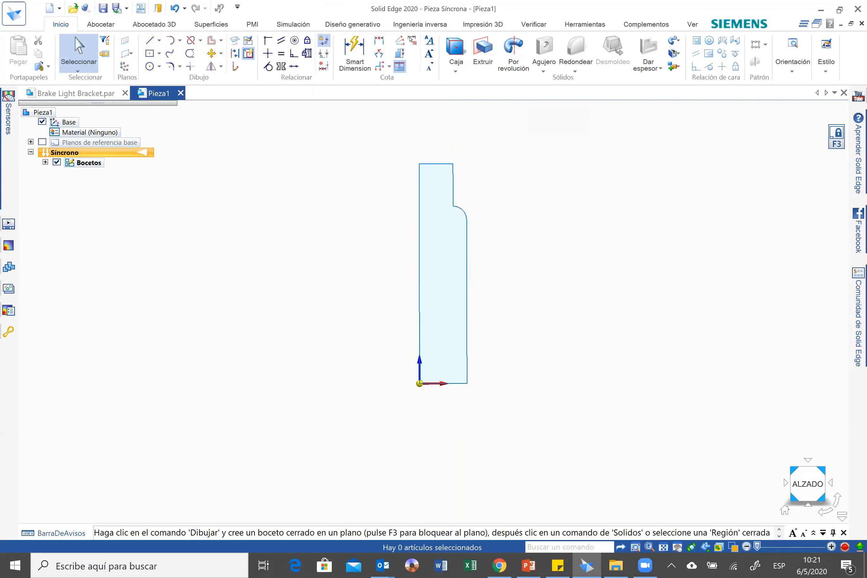
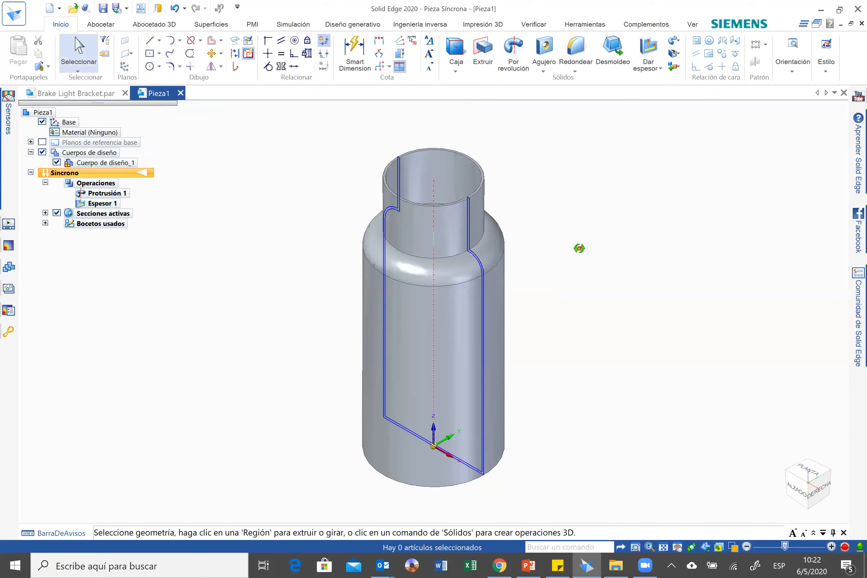
Expand the used sketches and hide the bottle's live sections, leaving the part in isometric view.
{"action": "mouse_move", "coordinate": [577, 247]}
{"action": "middle_mouse_down"}
{"action": "mouse_move", "coordinate": [581, 234]}
{"action": "mouse_move", "coordinate": [594, 234]}
{"action": "mouse_move", "coordinate": [581, 223]}
{"action": "mouse_move", "coordinate": [565, 236]}
{"action": "middle_mouse_up"}
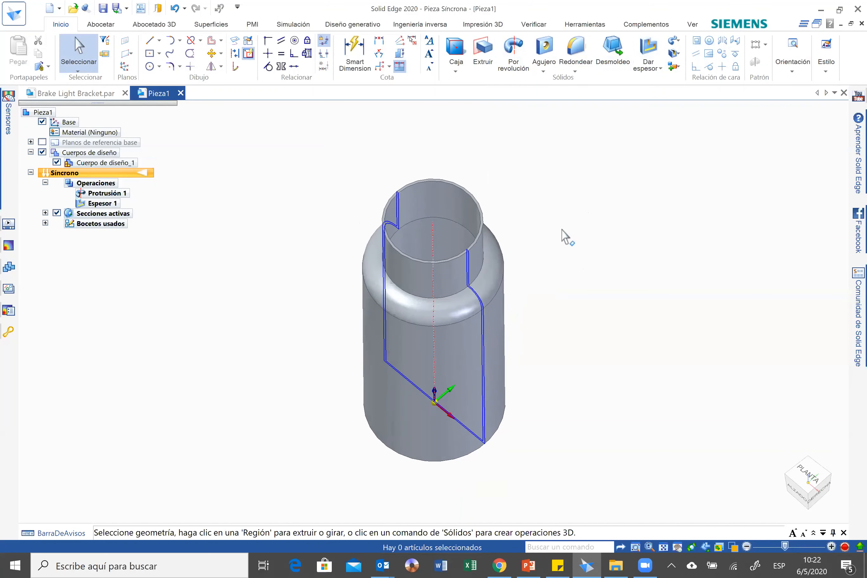
{"action": "left_click", "coordinate": [45, 222]}
{"action": "left_click", "coordinate": [56, 213]}
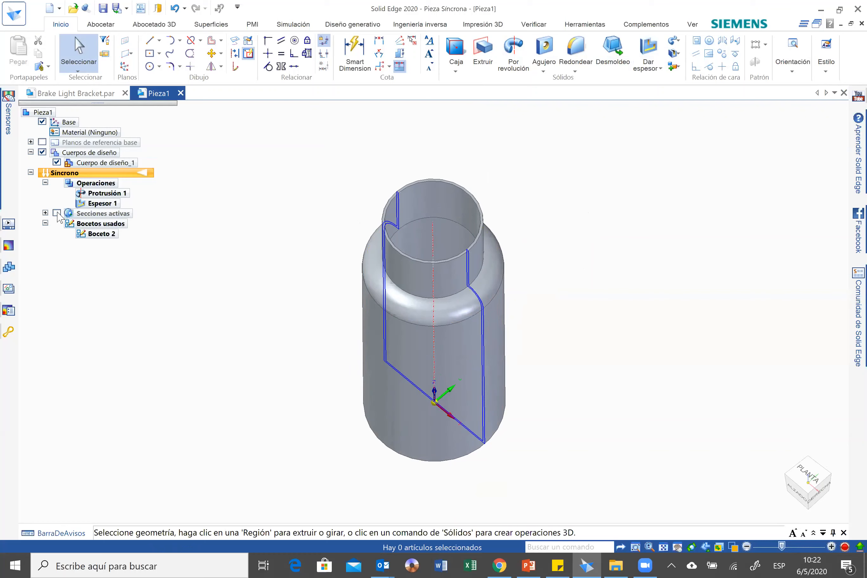
{"action": "mouse_move", "coordinate": [658, 302]}
{"action": "middle_mouse_down"}
{"action": "mouse_move", "coordinate": [655, 310]}
{"action": "mouse_move", "coordinate": [652, 301]}
{"action": "middle_mouse_up"}
{"action": "key", "text": "ctrl+i"}
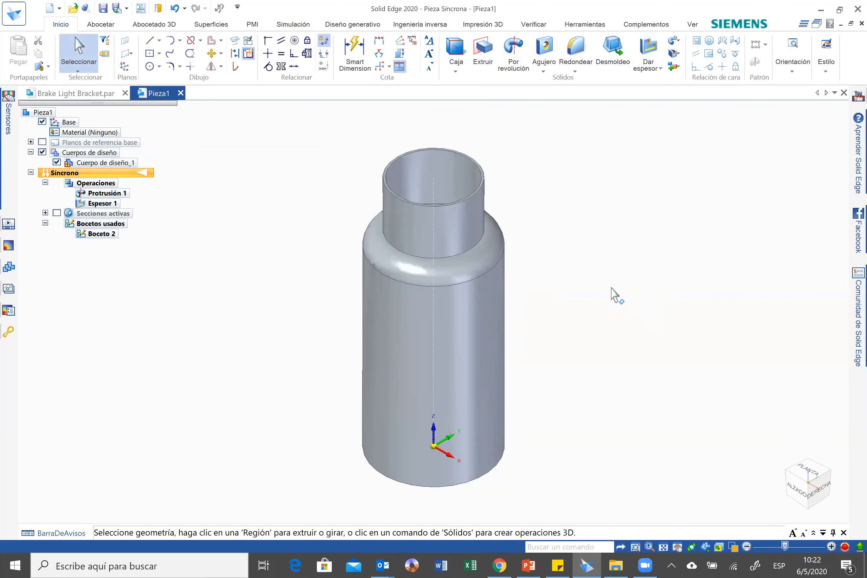
Round the neck-to-shoulder edge, the outer base edge and the mouth rim of the bottle with a 2 mm radius.
{"action": "left_click", "coordinate": [573, 56]}
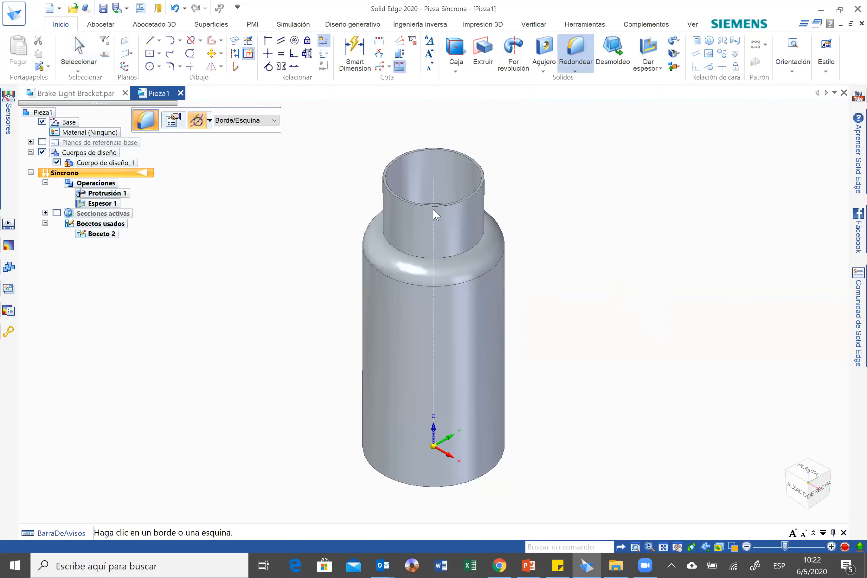
{"action": "left_click", "coordinate": [450, 257]}
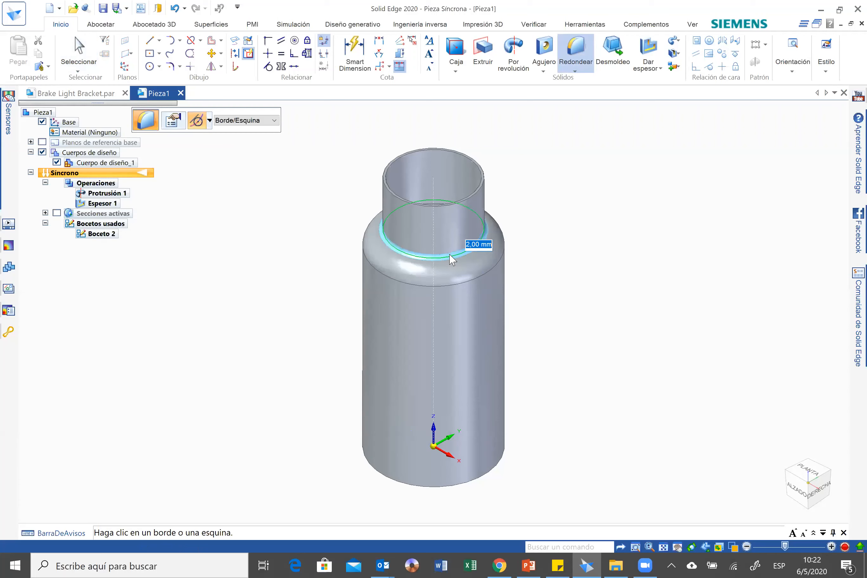
{"action": "key", "text": "Return"}
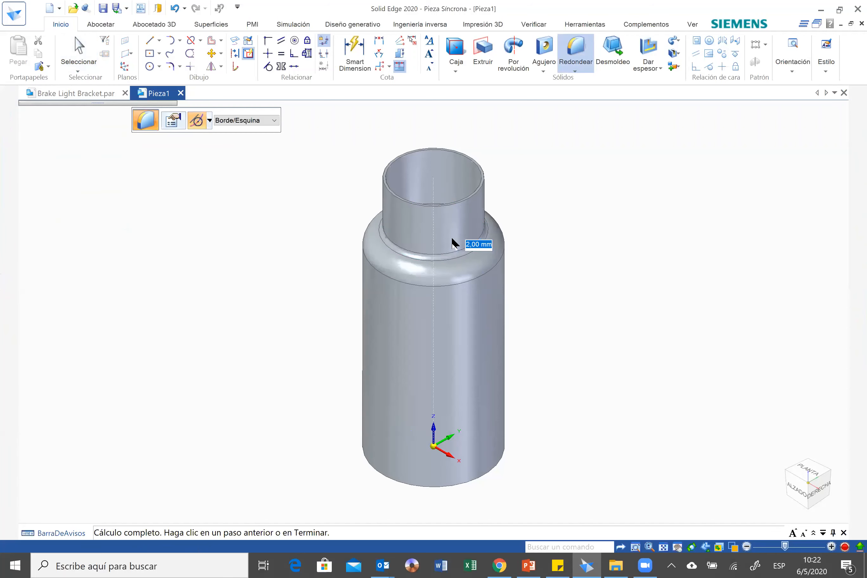
{"action": "left_click", "coordinate": [478, 477]}
{"action": "key", "text": "Return"}
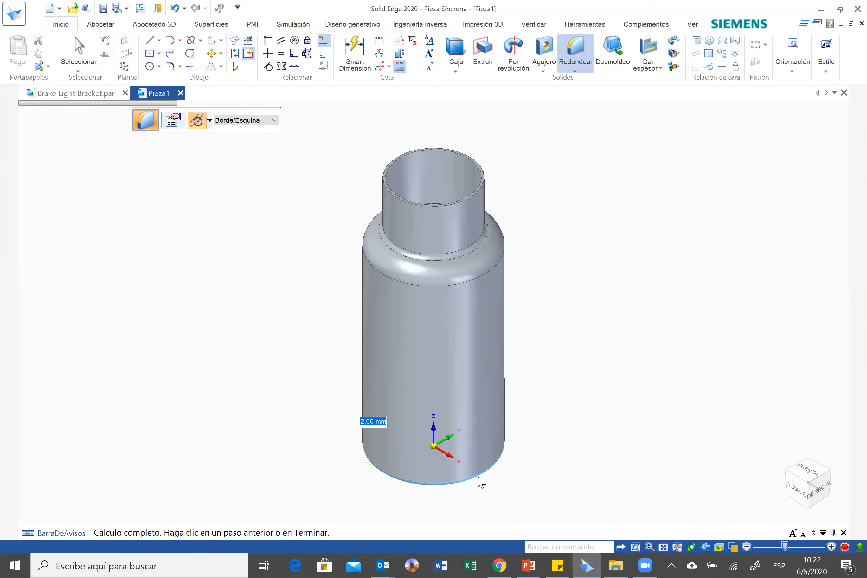
{"action": "left_click", "coordinate": [477, 197]}
{"action": "key", "text": "Return"}
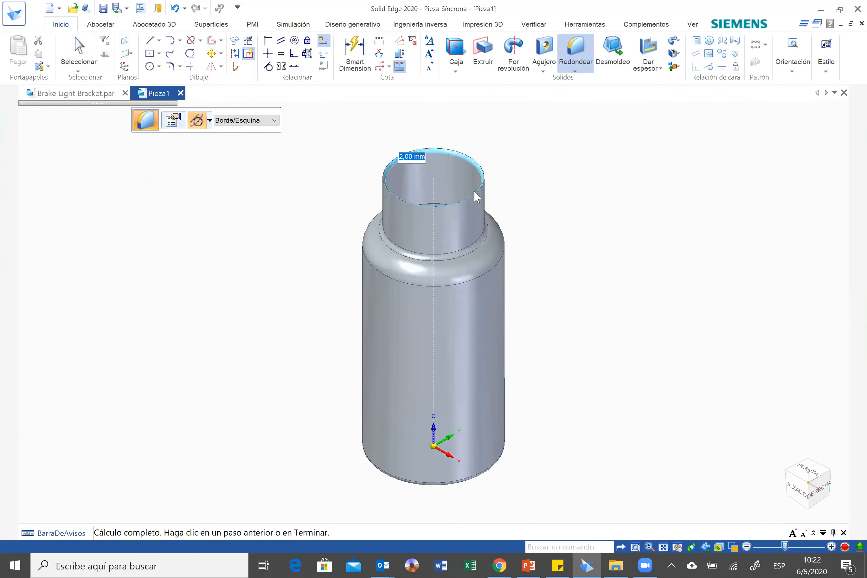
{"action": "middle_click_drag", "start_coordinate": [637, 282], "coordinate": [635, 212]}
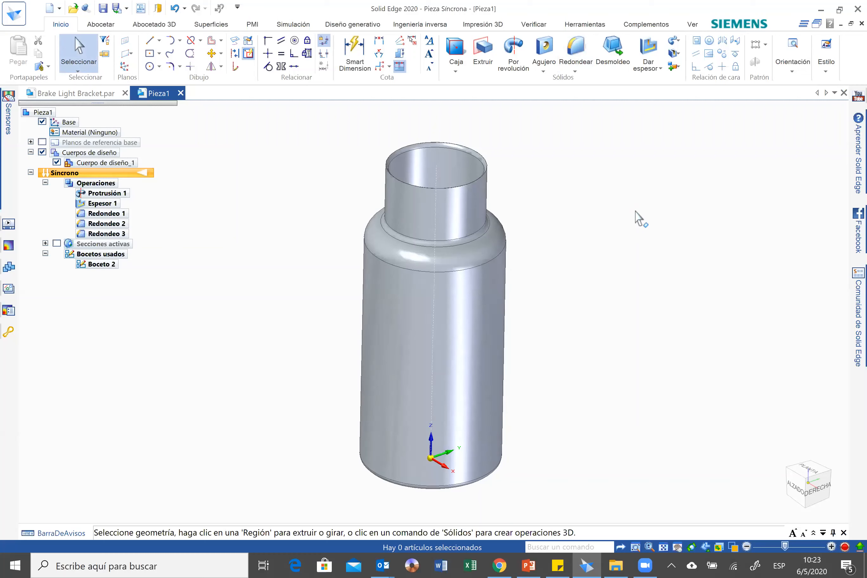
{"action": "middle_click_drag", "start_coordinate": [627, 215], "coordinate": [636, 248]}
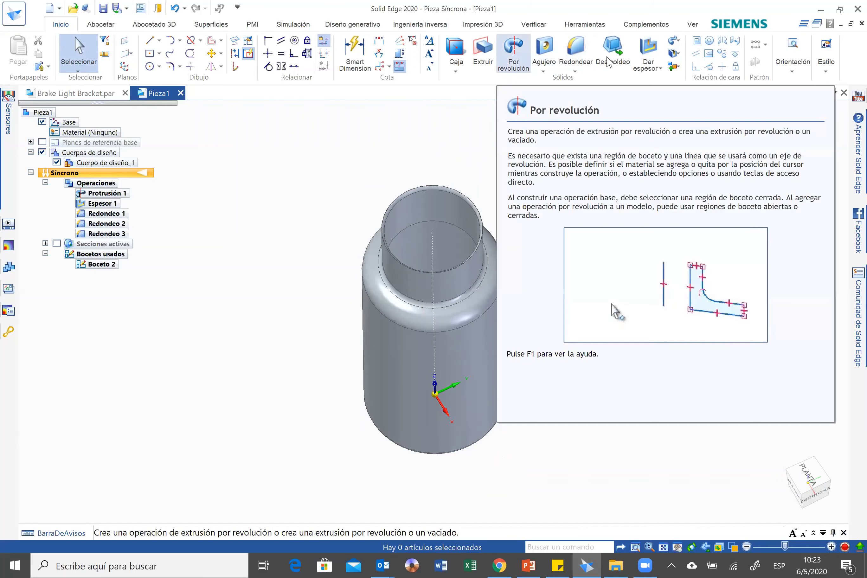
{"action": "middle_click_drag", "start_coordinate": [596, 268], "coordinate": [537, 515]}
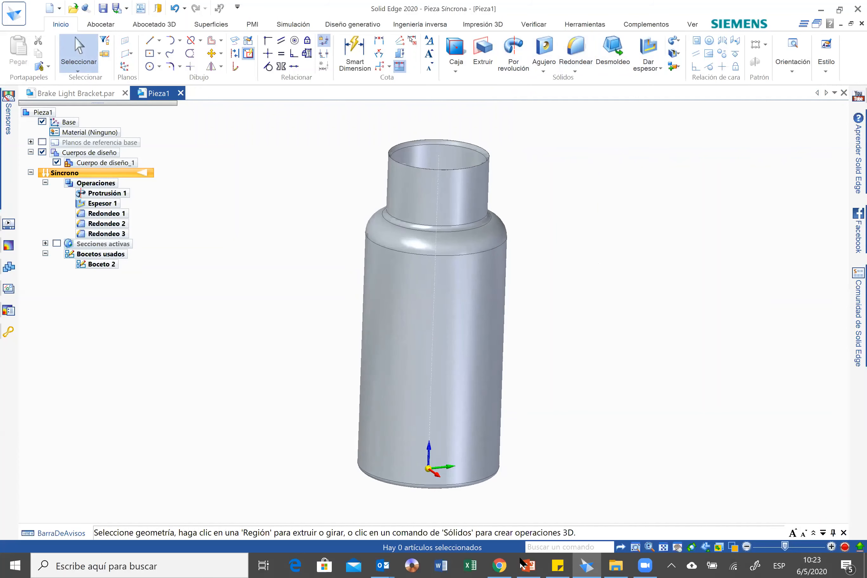
Switch to the PowerPoint presentation and advance past the thin-wall slide to the brake light assembly slide.
{"action": "key", "text": "alt+Tab"}
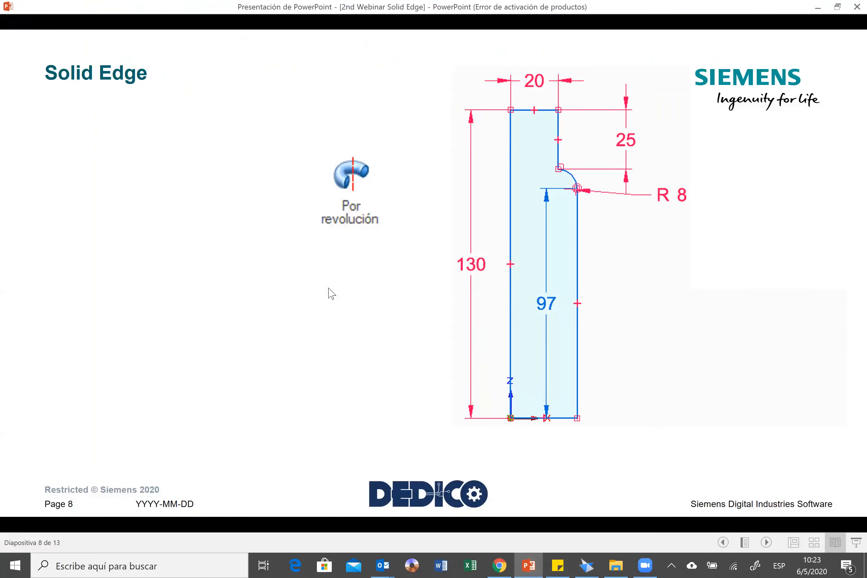
{"action": "key", "text": "Right"}
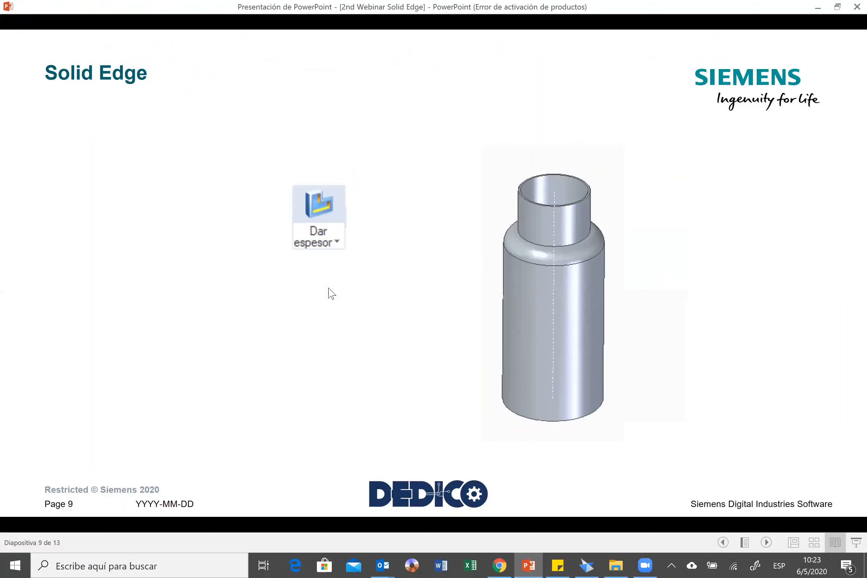
{"action": "key", "text": "Right"}
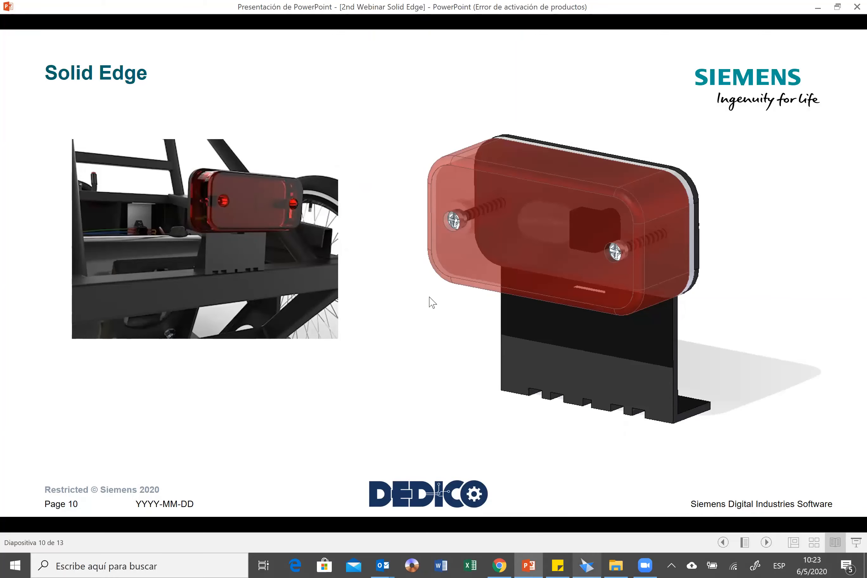
Switch back to Solid Edge and create a new assembly document from the ISO métrico Conjunto template.
{"action": "key", "text": "alt+Tab"}
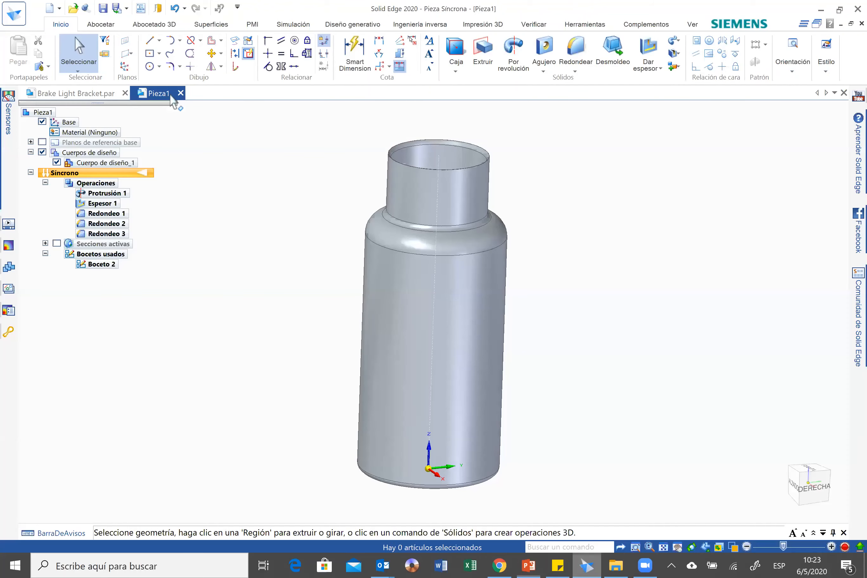
{"action": "left_click", "coordinate": [21, 18]}
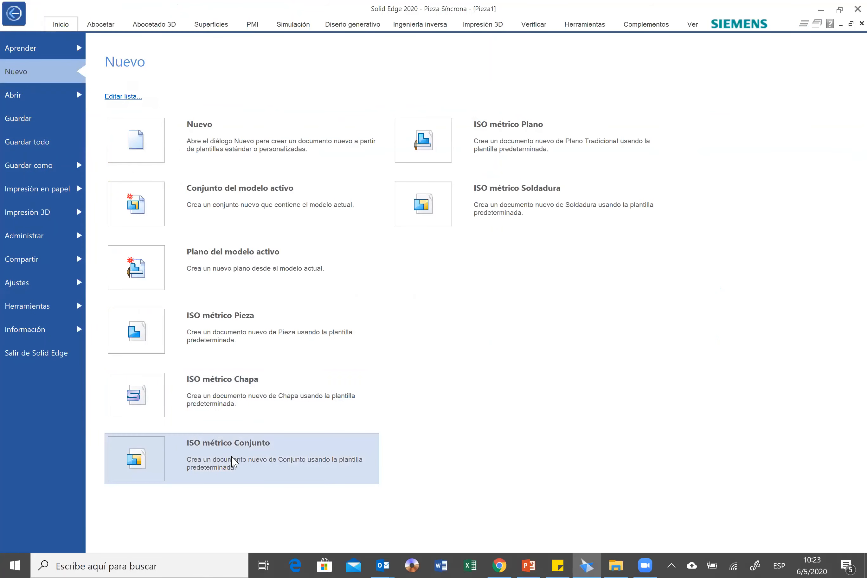
{"action": "left_click", "coordinate": [232, 461]}
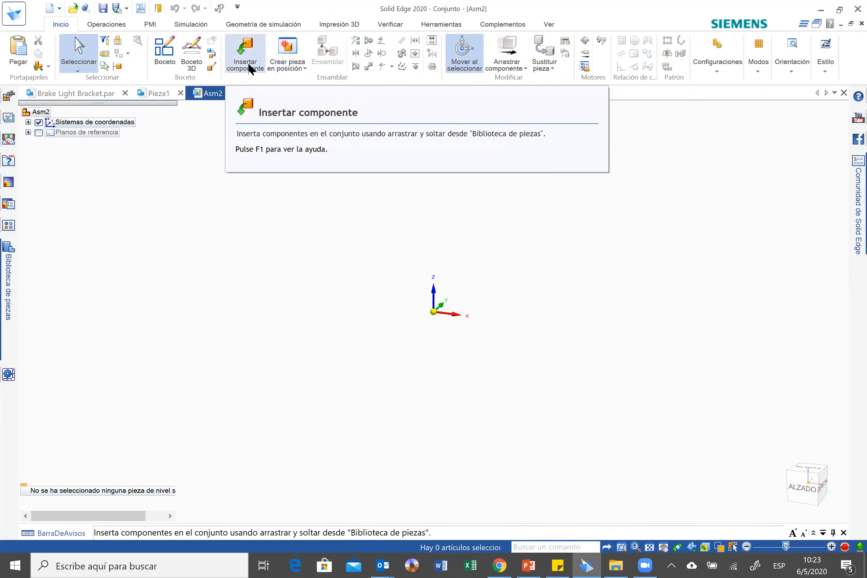
Insert Brake Light Bracket from the Activity 3 - Brake Light folder as the assembly's first component.
{"action": "left_click", "coordinate": [248, 70]}
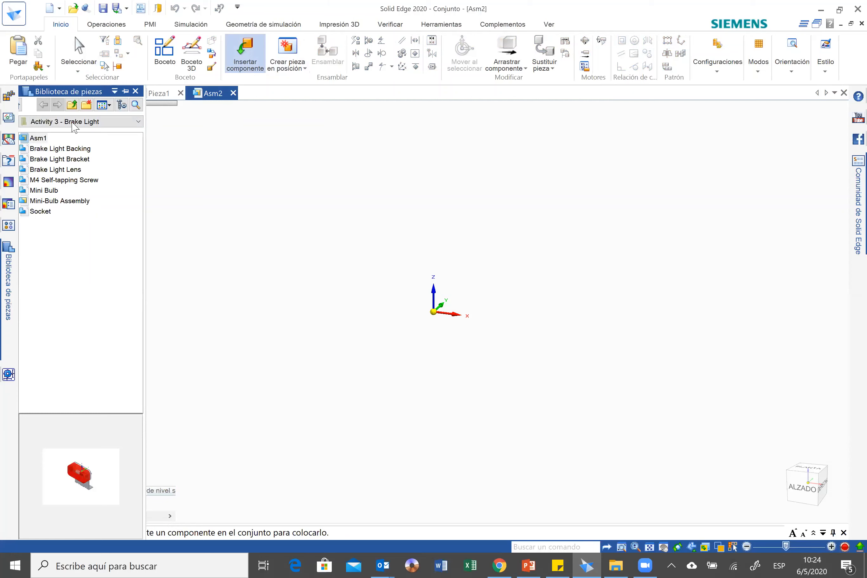
{"action": "left_click", "coordinate": [83, 160]}
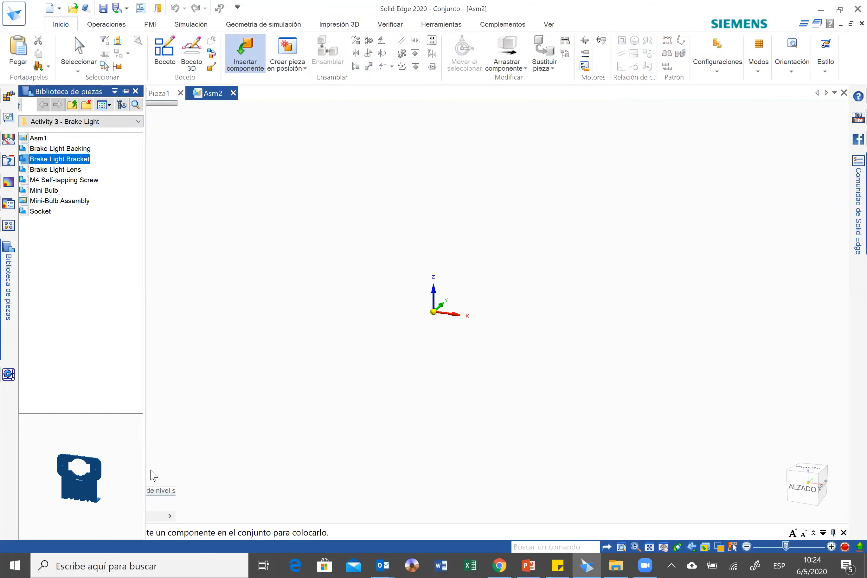
{"action": "left_click", "coordinate": [106, 488]}
{"action": "left_click_drag", "start_coordinate": [115, 502], "coordinate": [55, 431]}
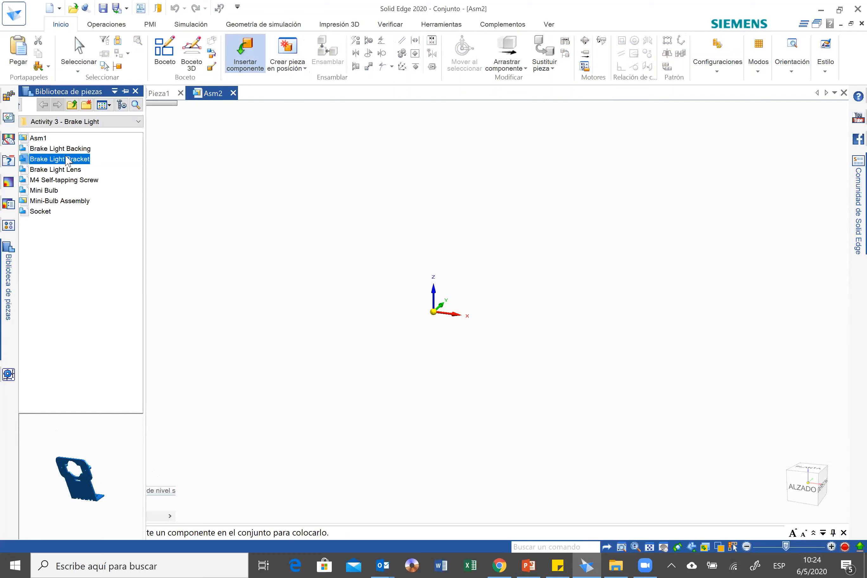
{"action": "left_click_drag", "start_coordinate": [89, 159], "coordinate": [505, 320]}
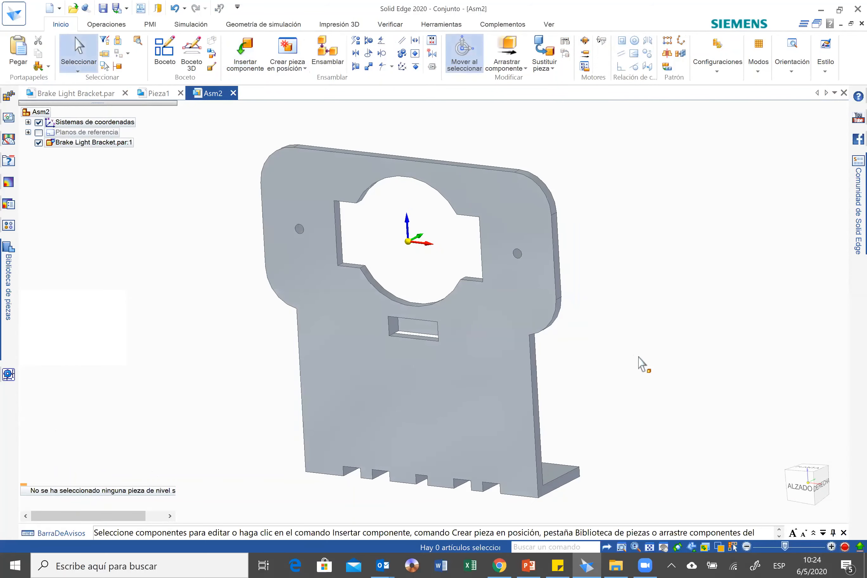
Insert the Brake Light Backing component in front of the bracket, ready for defining its assembly relationships.
{"action": "middle_click_drag", "start_coordinate": [639, 357], "coordinate": [655, 330]}
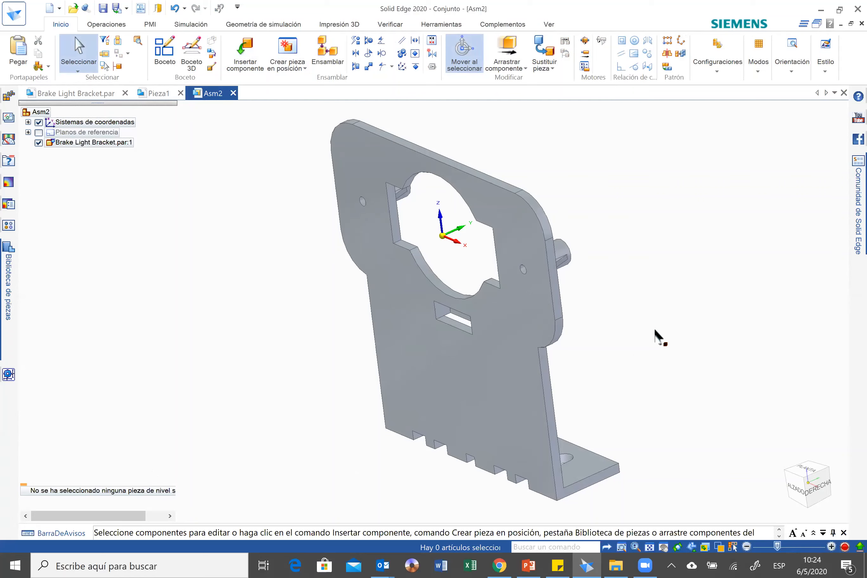
{"action": "middle_click_drag", "start_coordinate": [655, 327], "coordinate": [398, 233]}
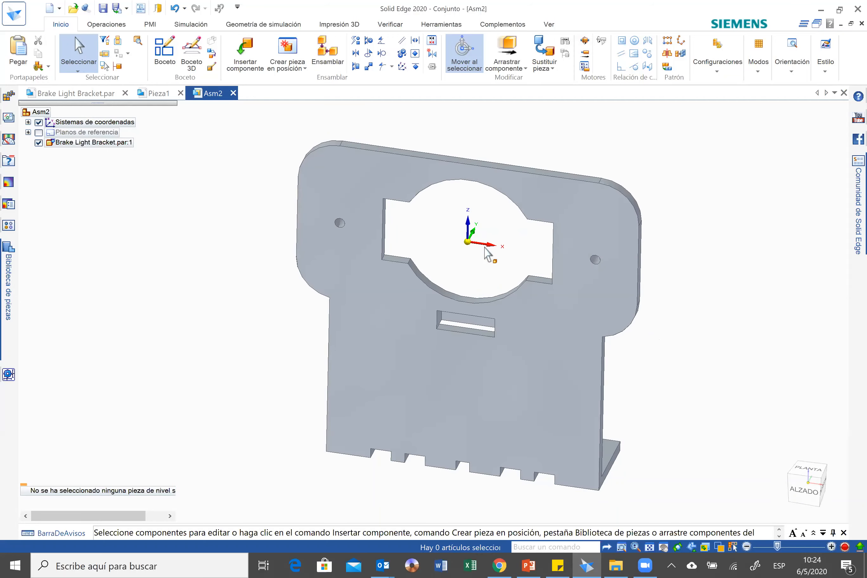
{"action": "middle_click_drag", "start_coordinate": [490, 251], "coordinate": [590, 278]}
{"action": "key", "text": "ctrl+i"}
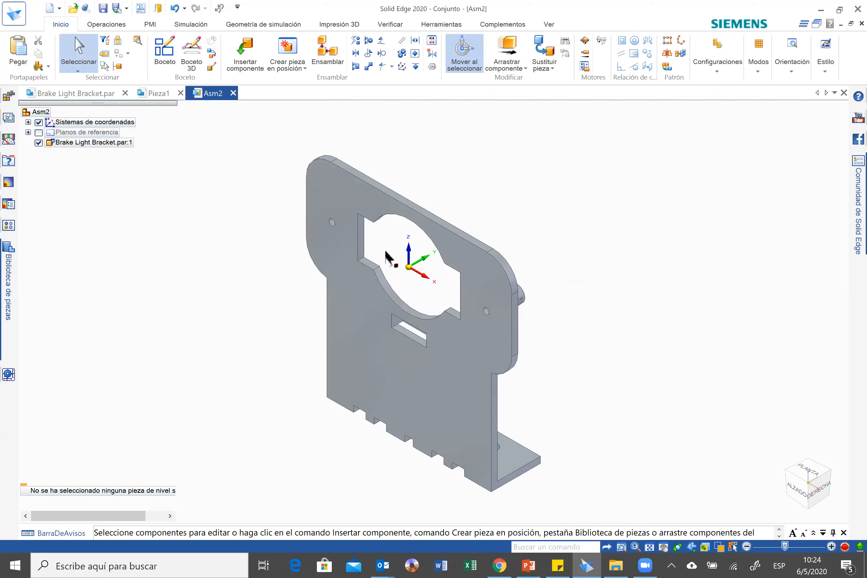
{"action": "left_click", "coordinate": [246, 56]}
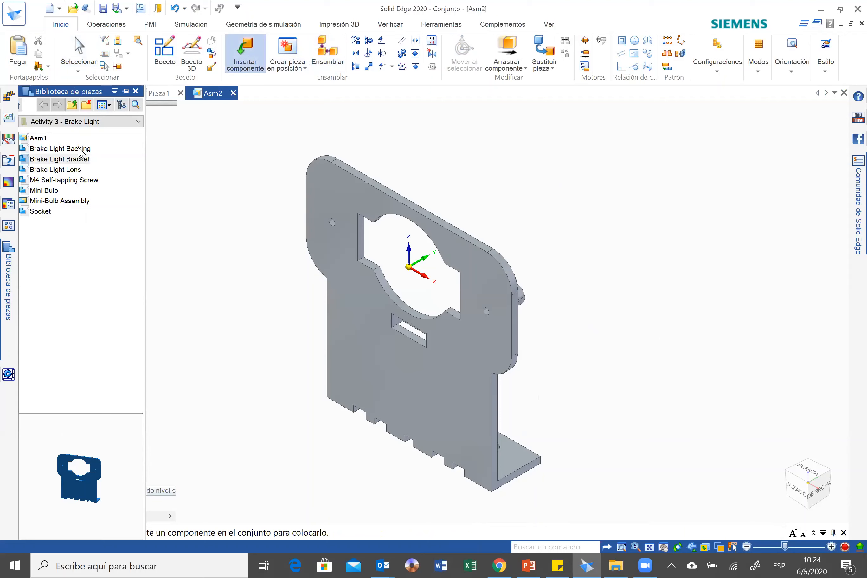
{"action": "left_click", "coordinate": [80, 150]}
{"action": "left_click_drag", "start_coordinate": [50, 451], "coordinate": [88, 454]}
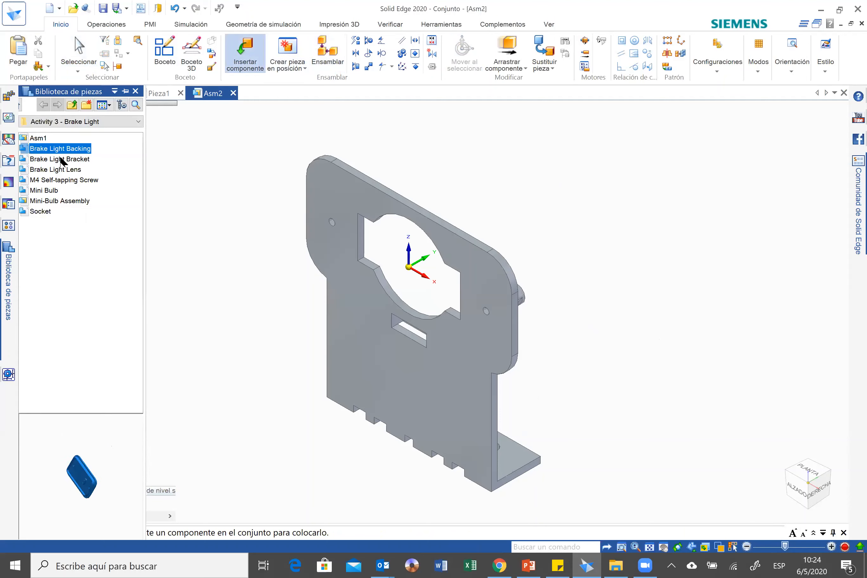
{"action": "left_click_drag", "start_coordinate": [67, 153], "coordinate": [286, 422]}
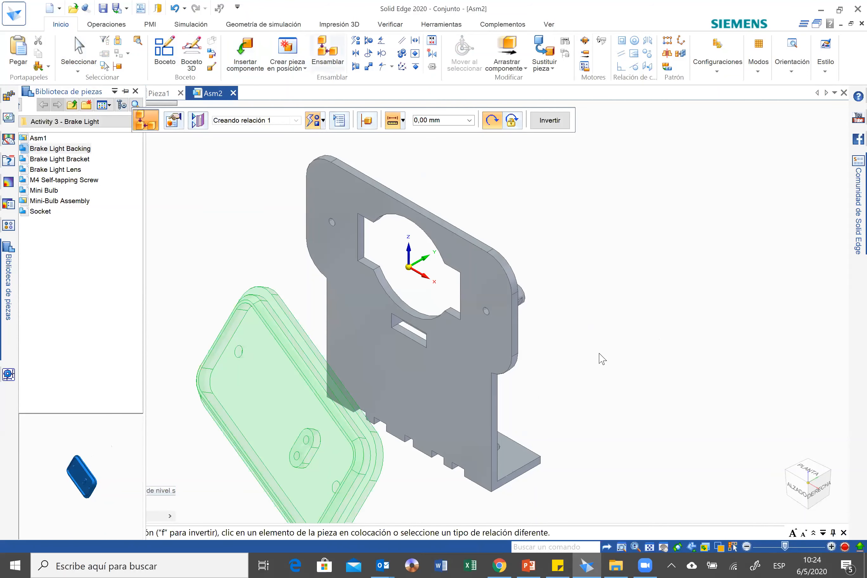
Mate the back face of the Brake Light Backing to the front face of the bracket with a 0 mm offset.
{"action": "mouse_move", "coordinate": [468, 443]}
{"action": "middle_mouse_down"}
{"action": "mouse_move", "coordinate": [386, 447]}
{"action": "mouse_move", "coordinate": [497, 367]}
{"action": "mouse_move", "coordinate": [482, 297]}
{"action": "mouse_move", "coordinate": [488, 271]}
{"action": "middle_mouse_up"}
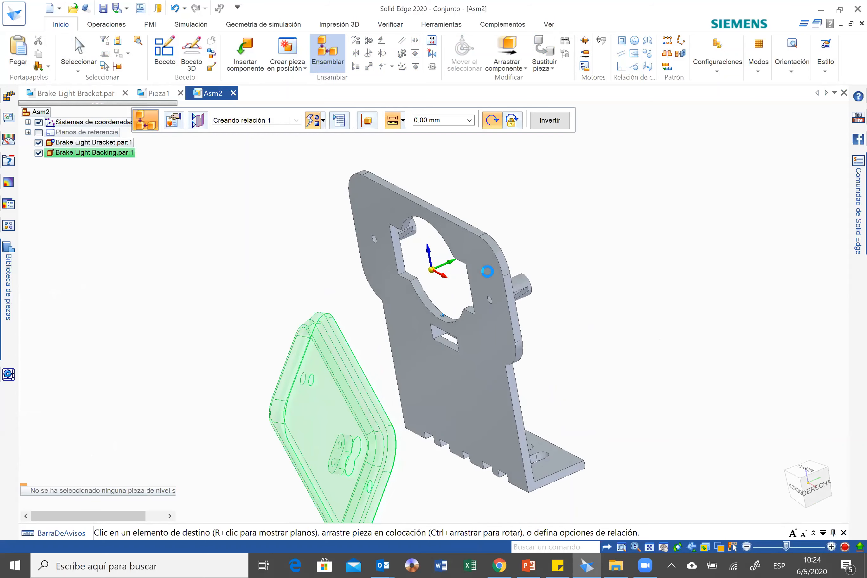
{"action": "left_click", "coordinate": [587, 293]}
{"action": "middle_click_drag", "start_coordinate": [566, 363], "coordinate": [571, 364]}
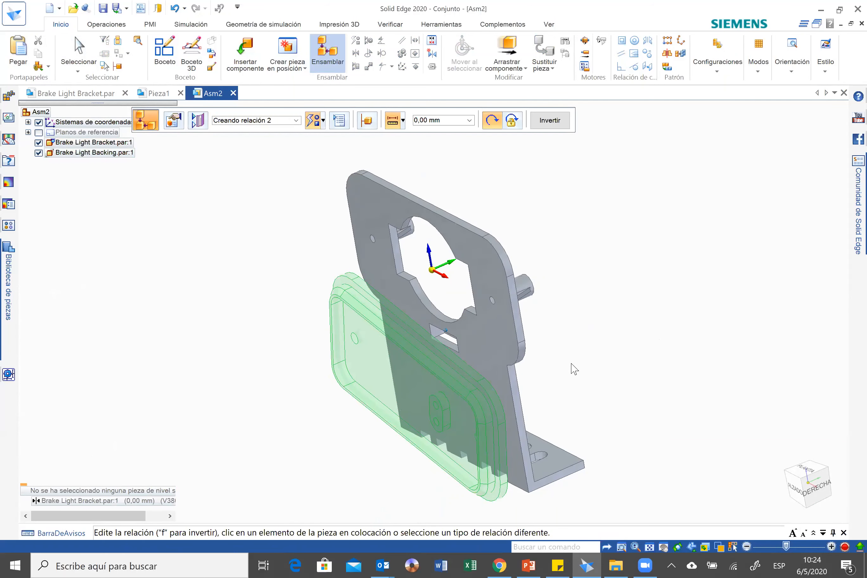
Align both screw holes of the Brake Light Backing with the matching holes of the bracket to fully position it.
{"action": "middle_click_drag", "start_coordinate": [502, 435], "coordinate": [502, 435]}
{"action": "left_click", "coordinate": [503, 436]}
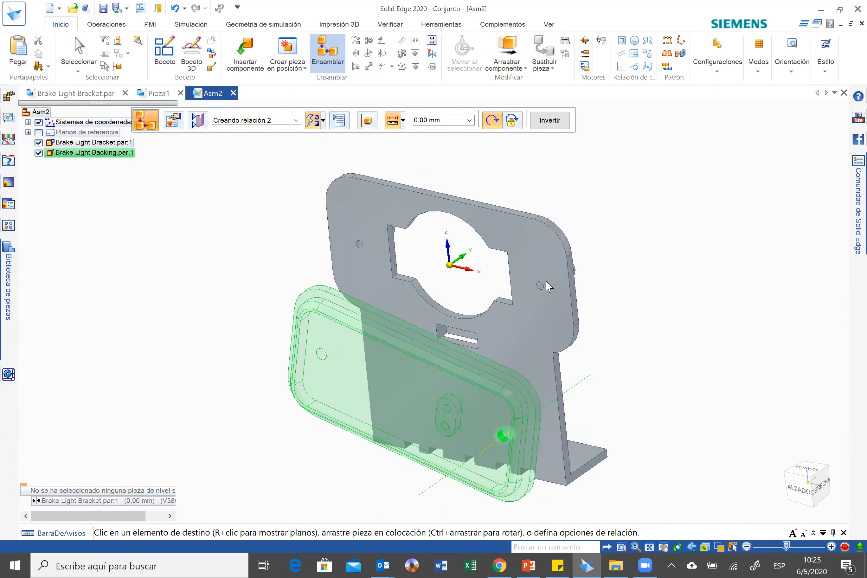
{"action": "left_click", "coordinate": [540, 287]}
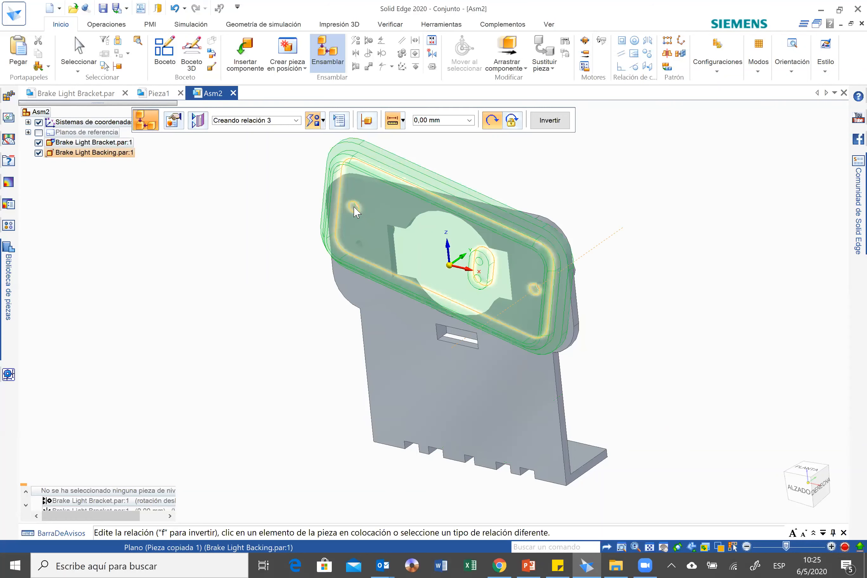
{"action": "left_click", "coordinate": [359, 247]}
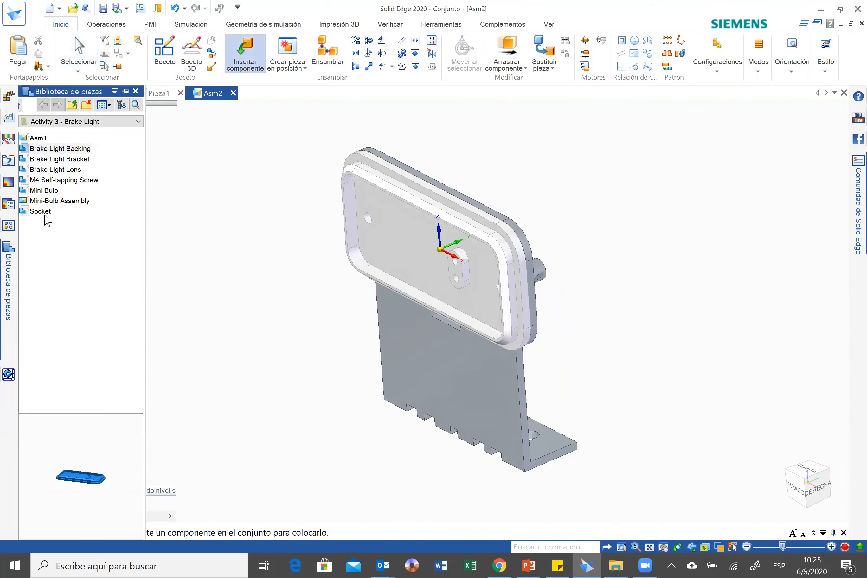
Insert the Socket and Mini Bulb components into free space beside the bracket and backing.
{"action": "left_click", "coordinate": [40, 211]}
{"action": "left_click_drag", "start_coordinate": [43, 214], "coordinate": [695, 286]}
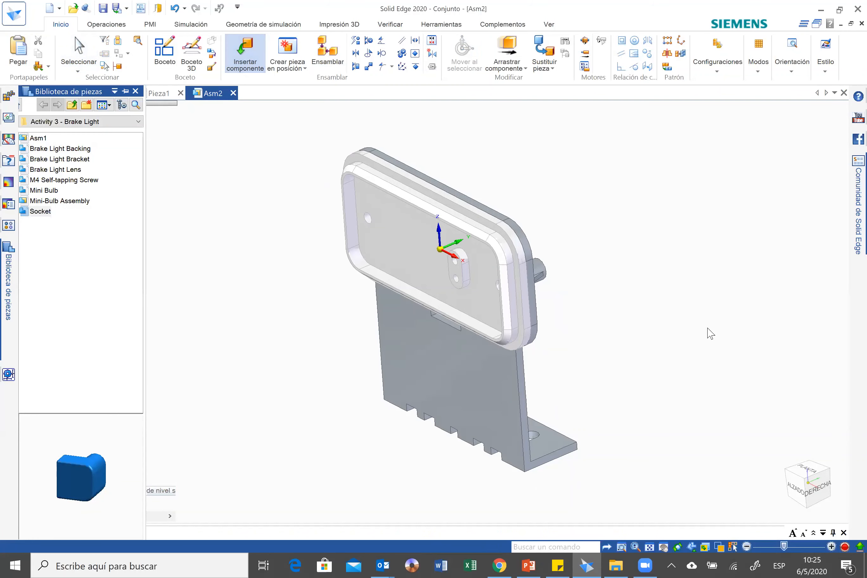
{"action": "left_click_drag", "start_coordinate": [38, 190], "coordinate": [609, 290]}
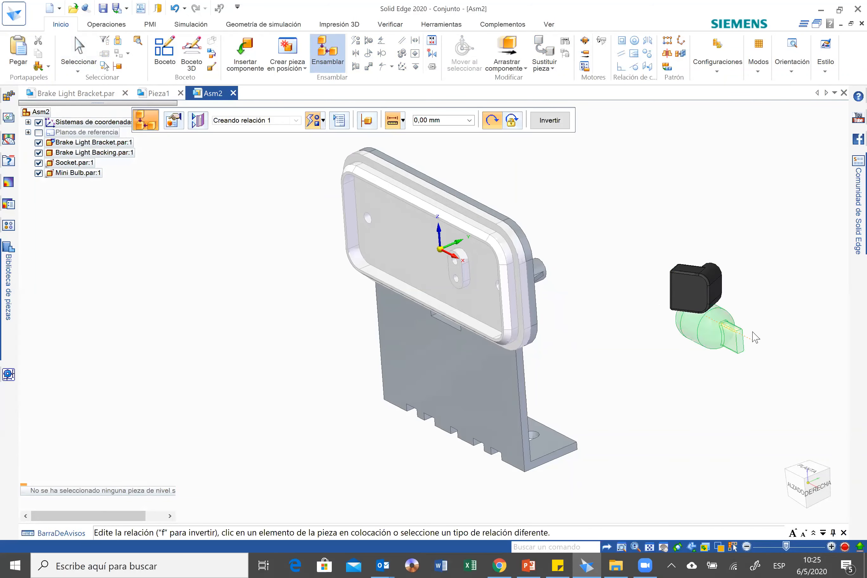
{"action": "mouse_move", "coordinate": [752, 333]}
{"action": "middle_mouse_down"}
{"action": "mouse_move", "coordinate": [712, 340]}
{"action": "mouse_move", "coordinate": [708, 349]}
{"action": "middle_mouse_up"}
{"action": "key", "text": "ctrl+z"}
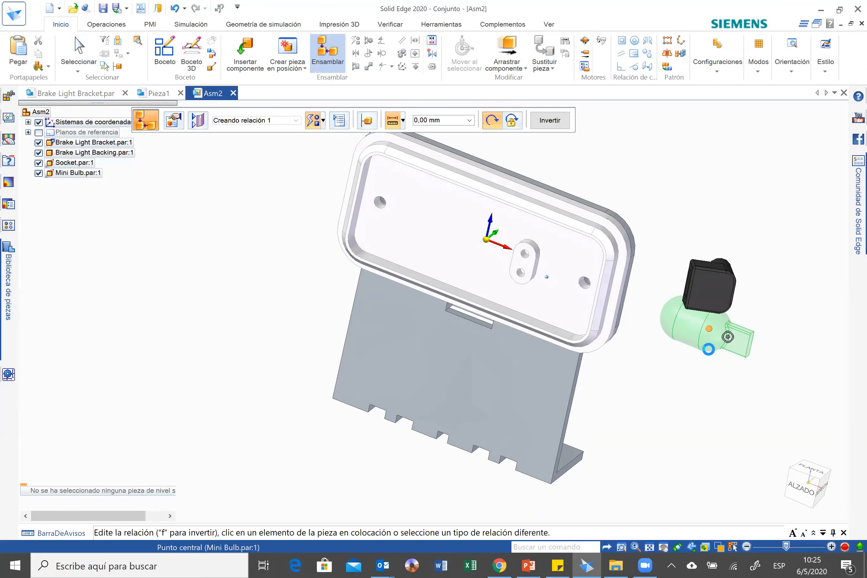
Insert the Mini Bulb component again in free space between the Brake Light Backing and the Socket.
{"action": "middle_click_drag", "start_coordinate": [281, 223], "coordinate": [15, 209]}
{"action": "left_click", "coordinate": [246, 57]}
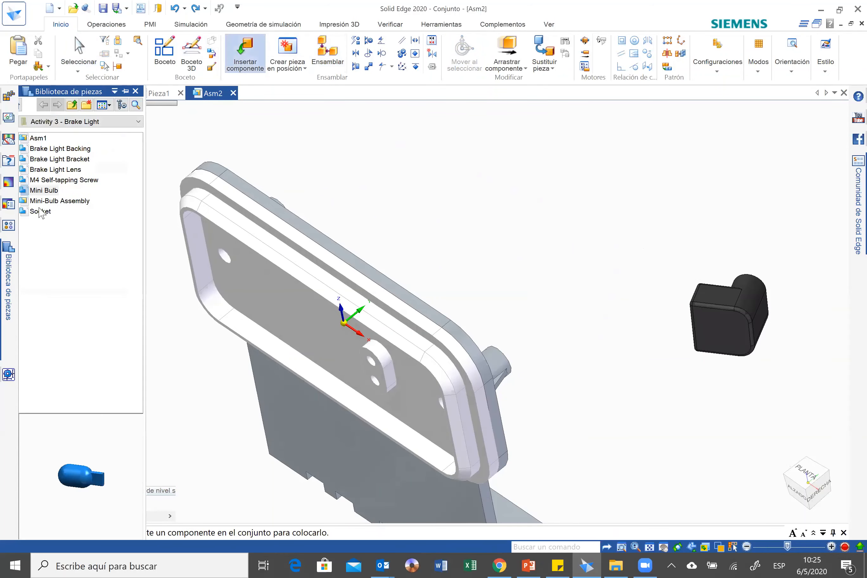
{"action": "left_click_drag", "start_coordinate": [41, 194], "coordinate": [550, 277]}
{"action": "middle_click_drag", "start_coordinate": [707, 355], "coordinate": [613, 279]}
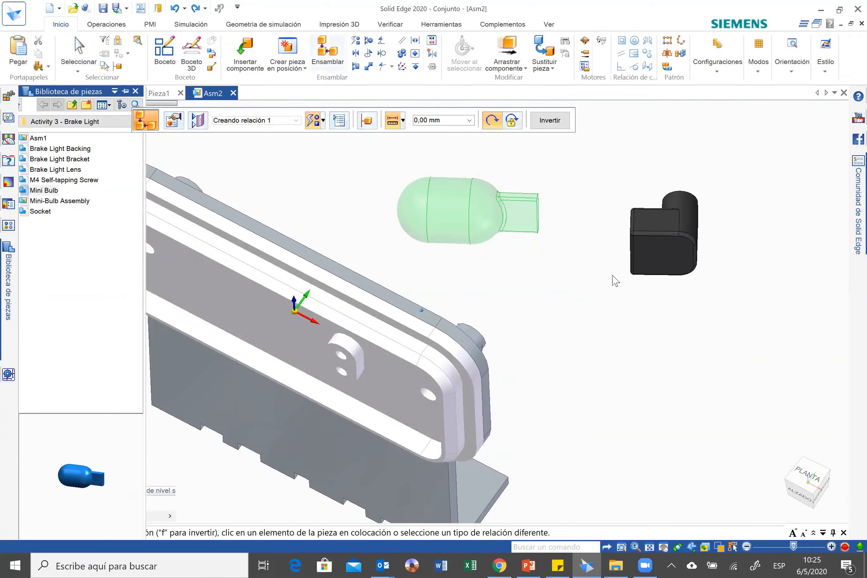
Mate a narrow face of the Mini Bulb's flat tab to the matching inner face of the Socket's slot with a 0 mm offset.
{"action": "middle_click_drag", "start_coordinate": [564, 197], "coordinate": [504, 216]}
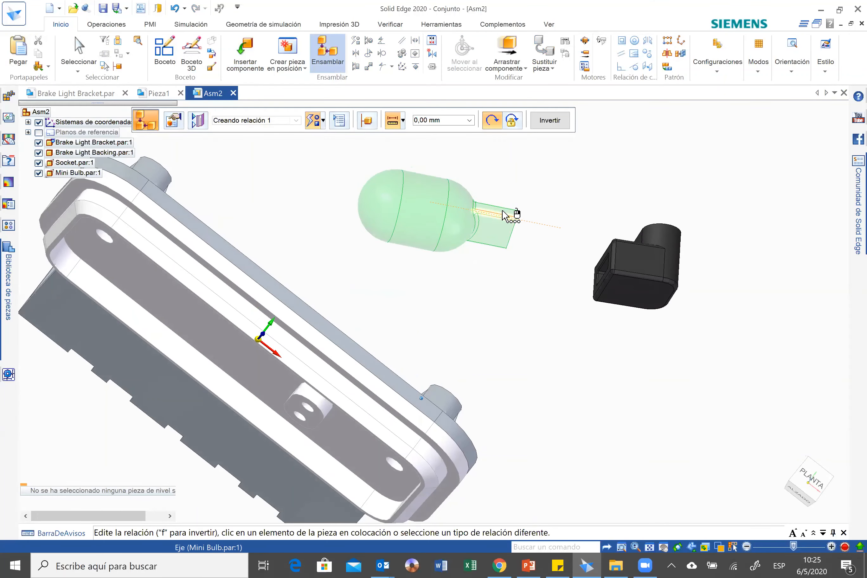
{"action": "left_click", "coordinate": [505, 215]}
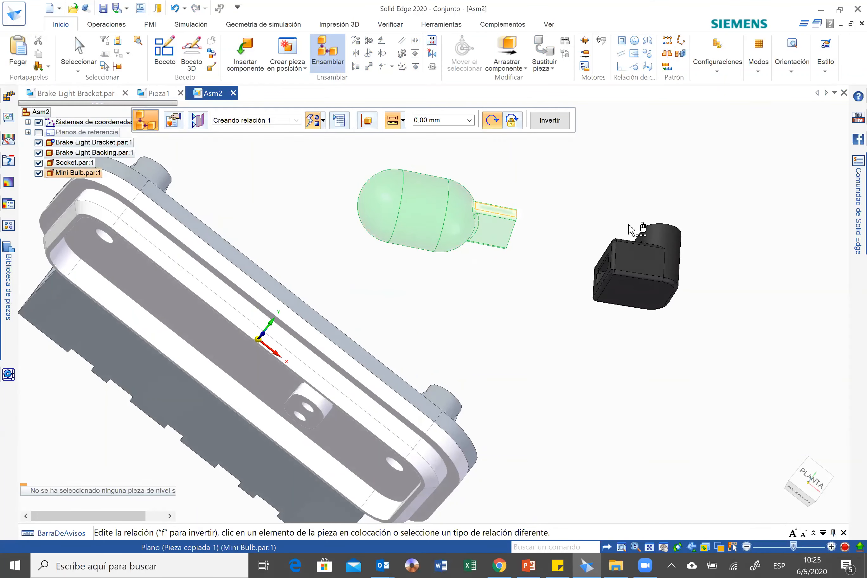
{"action": "middle_click_drag", "start_coordinate": [691, 327], "coordinate": [662, 325]}
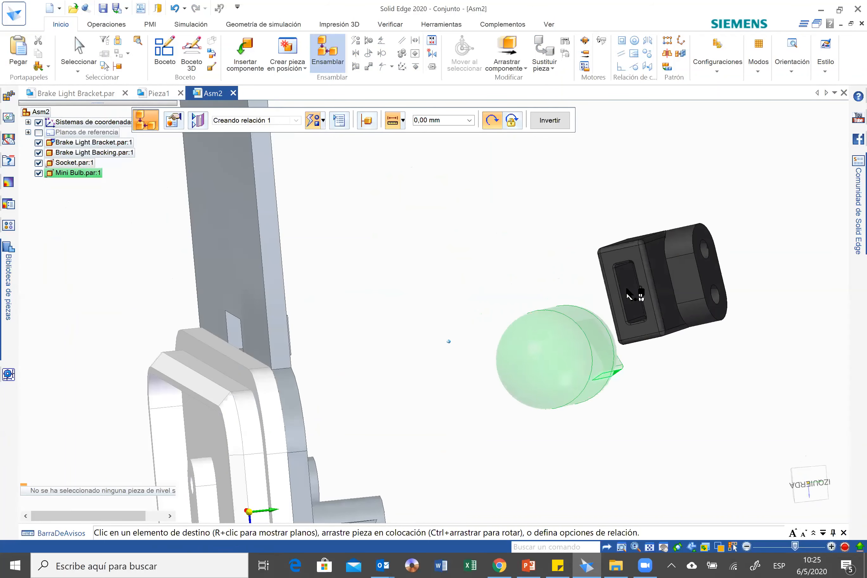
{"action": "left_click", "coordinate": [627, 287]}
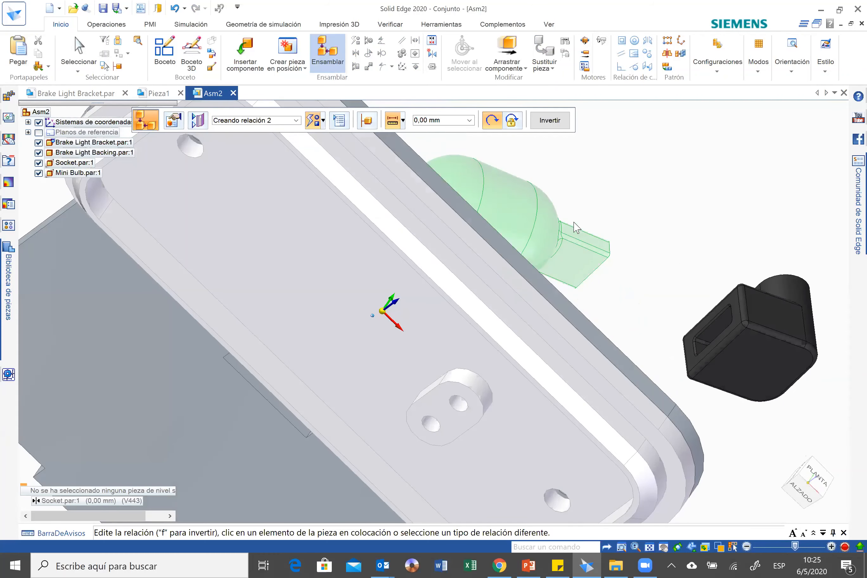
Mate two more faces of the Mini Bulb's tab to the Socket with 0 mm offsets to seat the bulb in the slot.
{"action": "left_click", "coordinate": [576, 227]}
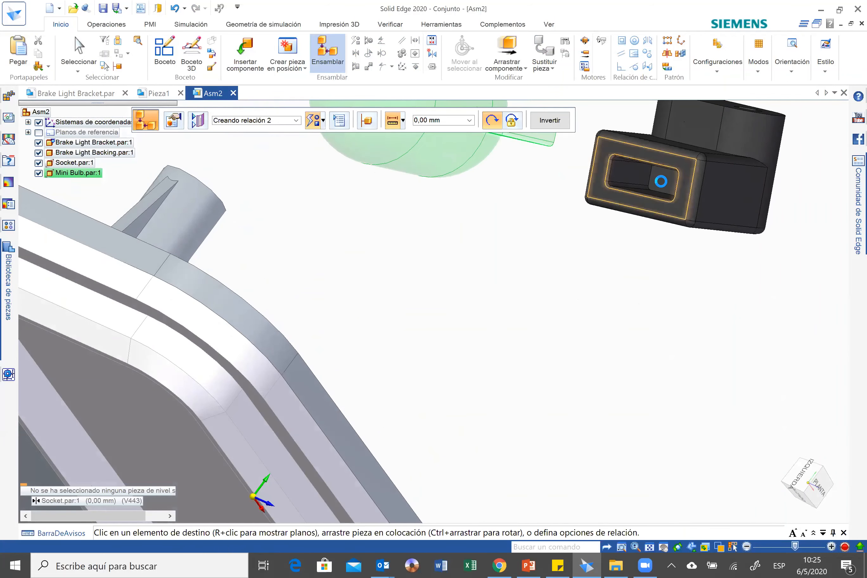
{"action": "left_click", "coordinate": [690, 219]}
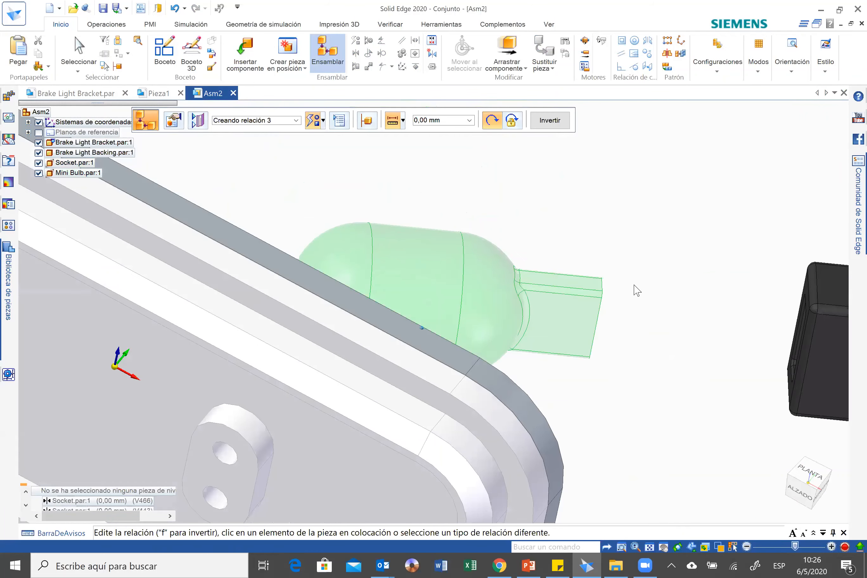
{"action": "left_click", "coordinate": [623, 287]}
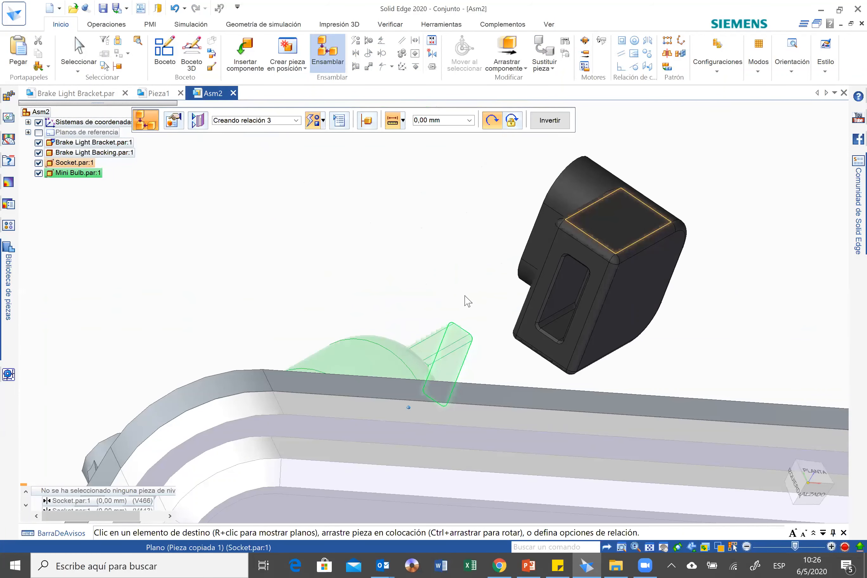
{"action": "left_click", "coordinate": [594, 297]}
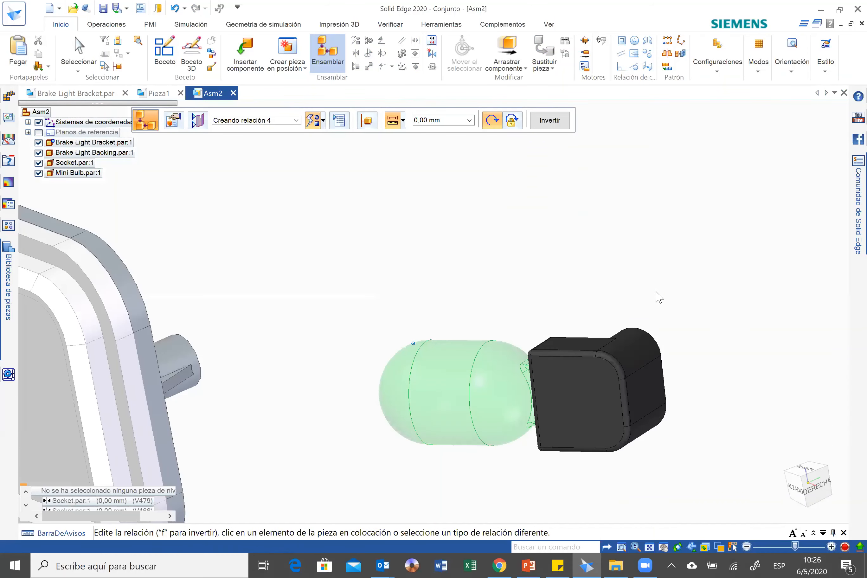
Align both holes of the Socket with the two matching holes in the raised boss of the Brake Light Backing.
{"action": "middle_click_drag", "start_coordinate": [657, 292], "coordinate": [611, 435]}
{"action": "middle_click_drag", "start_coordinate": [72, 298], "coordinate": [128, 316]}
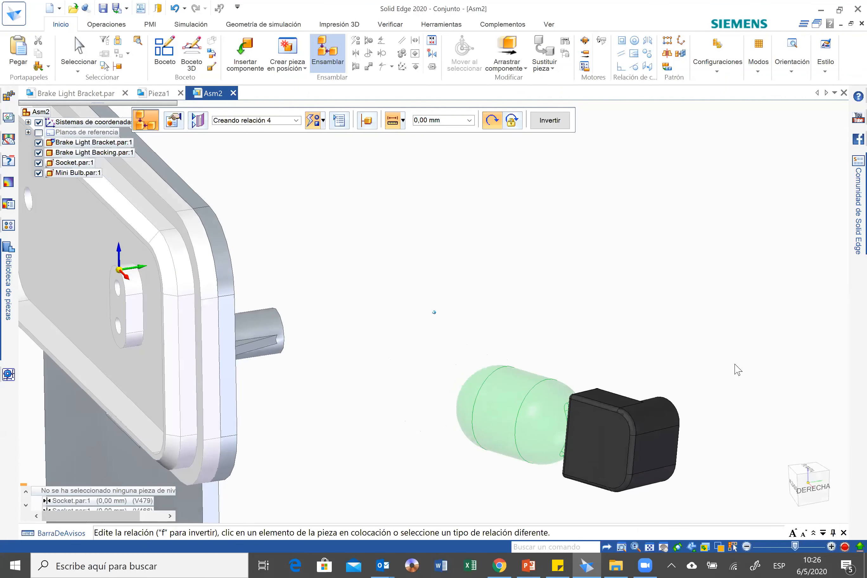
{"action": "middle_click_drag", "start_coordinate": [722, 367], "coordinate": [470, 412]}
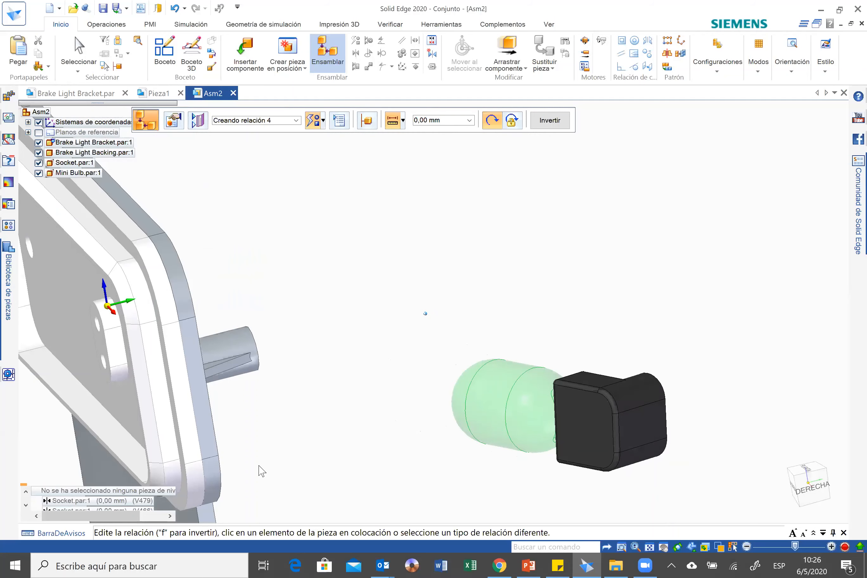
{"action": "left_click", "coordinate": [328, 56]}
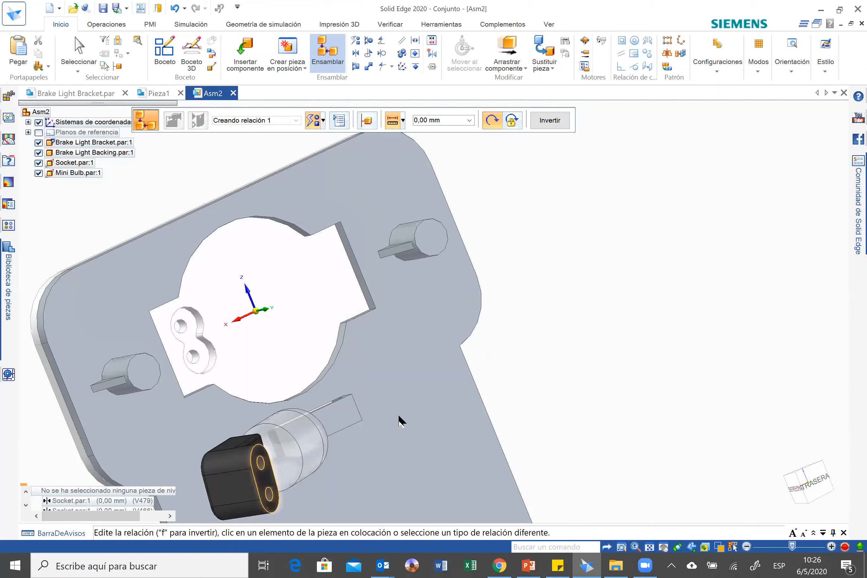
{"action": "left_click", "coordinate": [498, 327]}
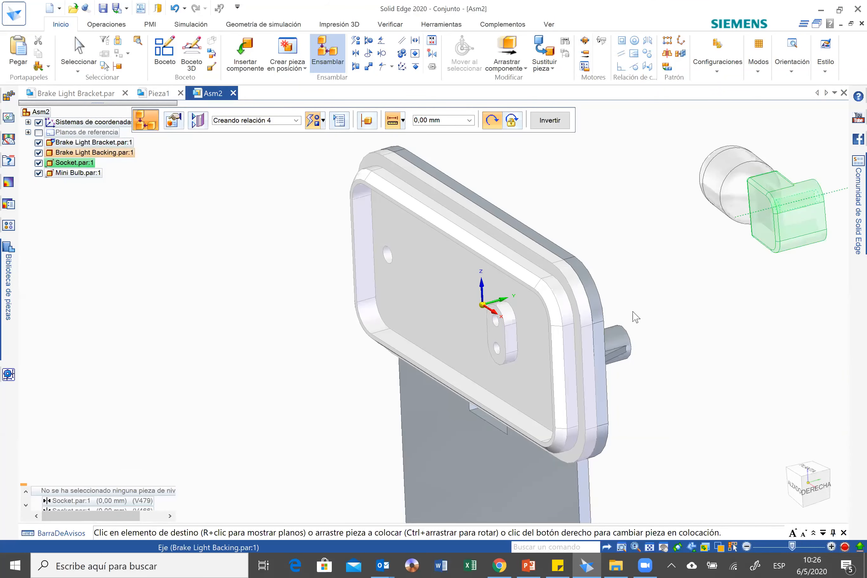
{"action": "middle_click_drag", "start_coordinate": [756, 248], "coordinate": [537, 388]}
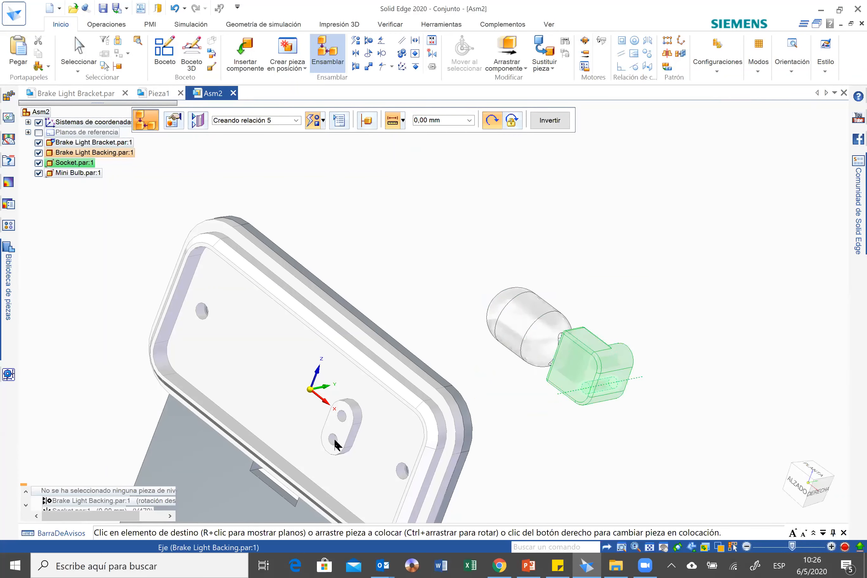
{"action": "middle_click_drag", "start_coordinate": [535, 382], "coordinate": [491, 362]}
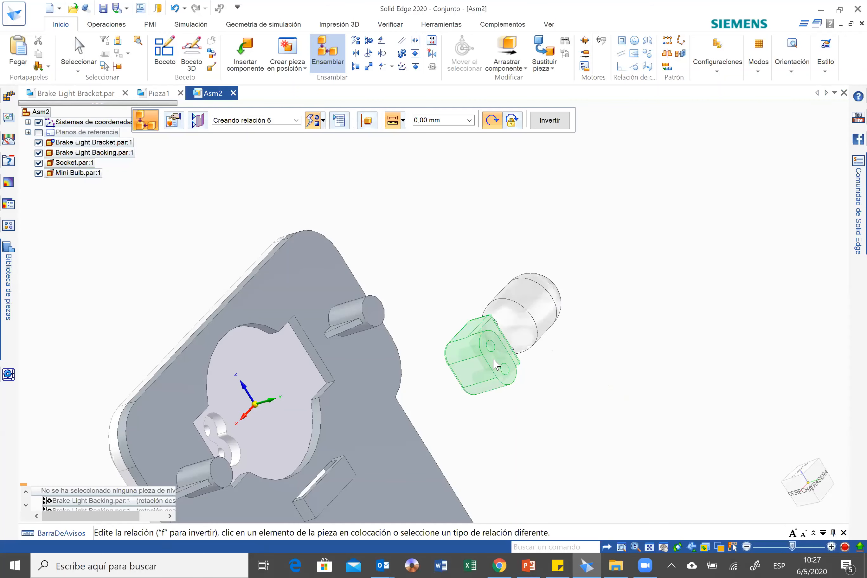
Mate the Socket's two-hole face to the boss face of the Brake Light Backing with a 0 mm offset.
{"action": "left_click", "coordinate": [496, 363]}
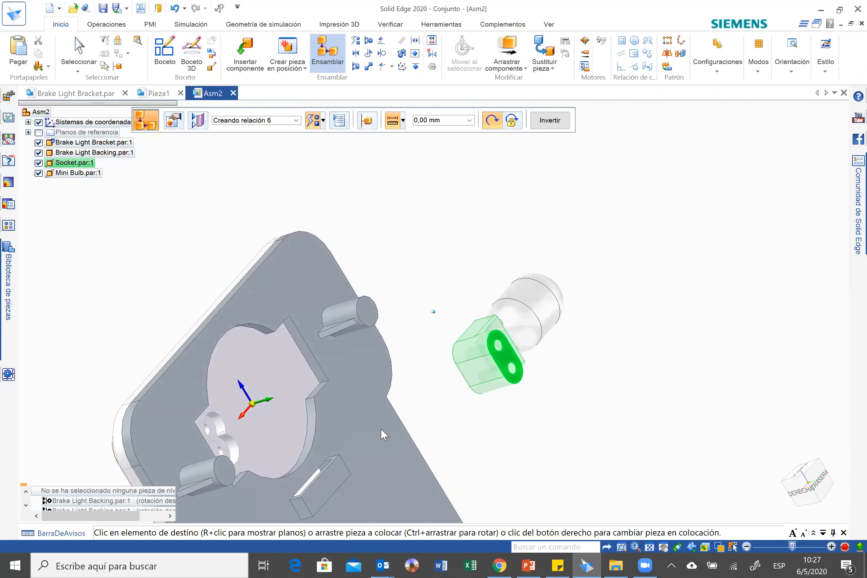
{"action": "middle_click_drag", "start_coordinate": [381, 429], "coordinate": [605, 344]}
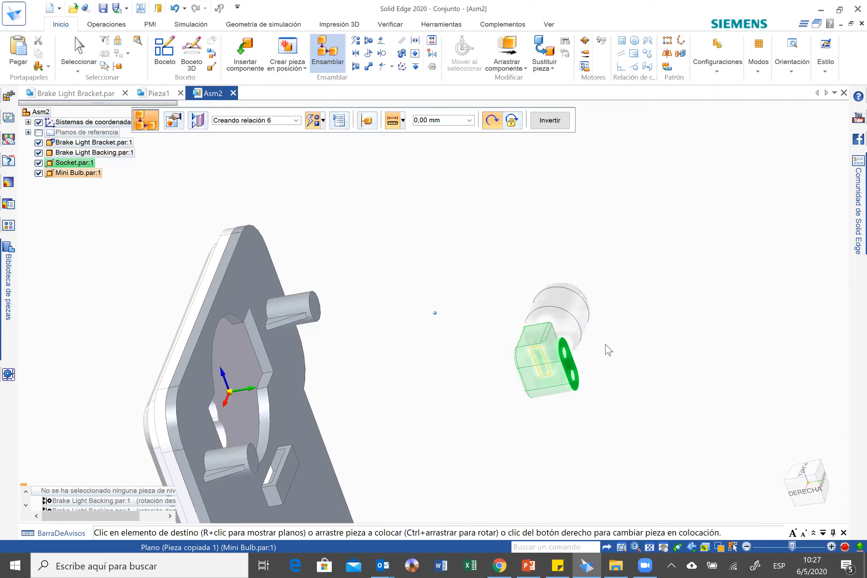
{"action": "left_click", "coordinate": [606, 345]}
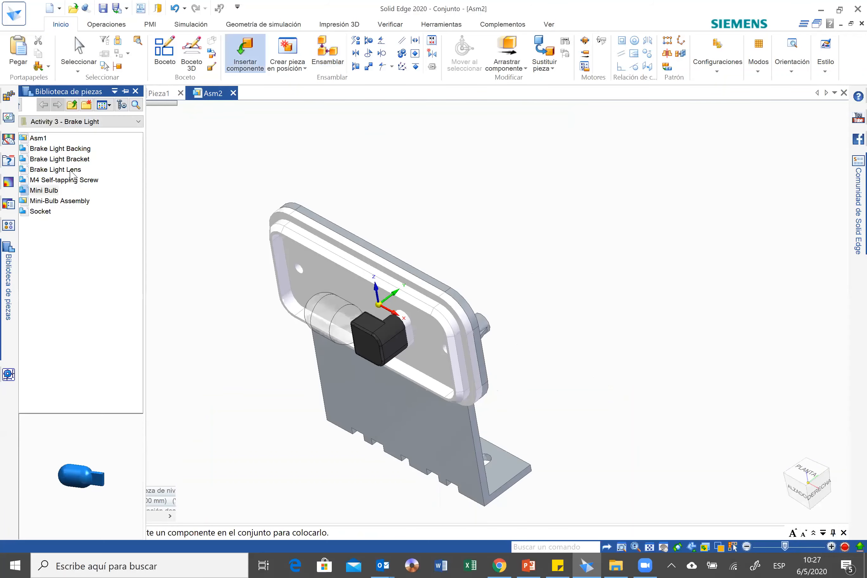
Insert the Brake Light Lens and mate its open rim to the front of the Brake Light Backing with a 0 mm offset.
{"action": "left_click", "coordinate": [70, 169]}
{"action": "left_click_drag", "start_coordinate": [242, 328], "coordinate": [273, 445]}
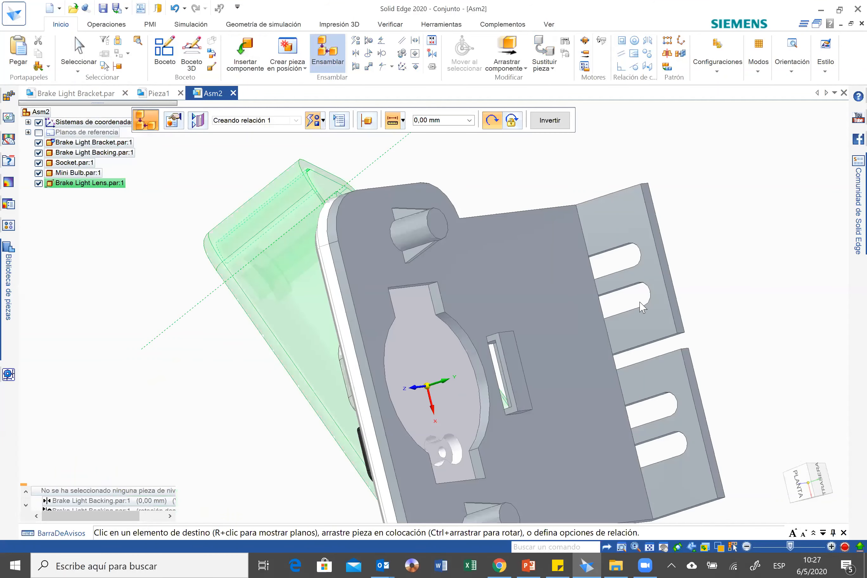
{"action": "key", "text": "Escape"}
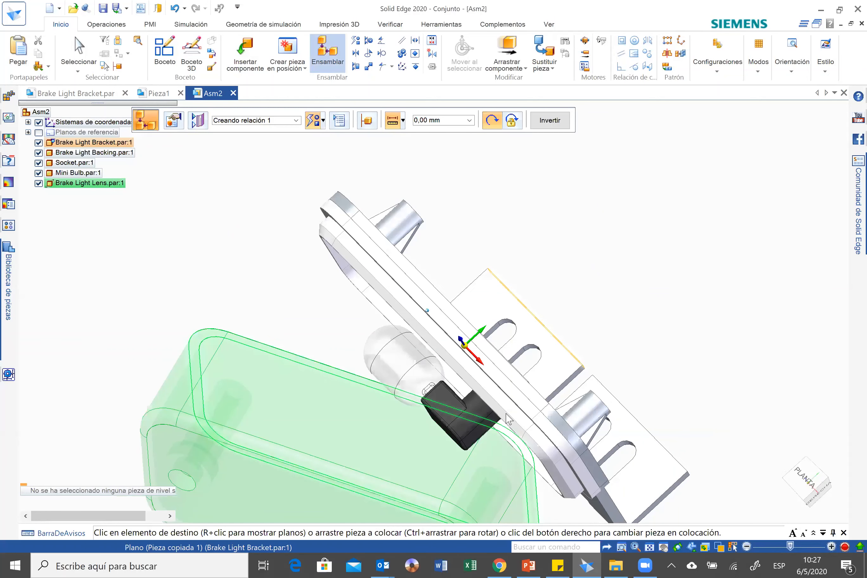
{"action": "left_click", "coordinate": [506, 422]}
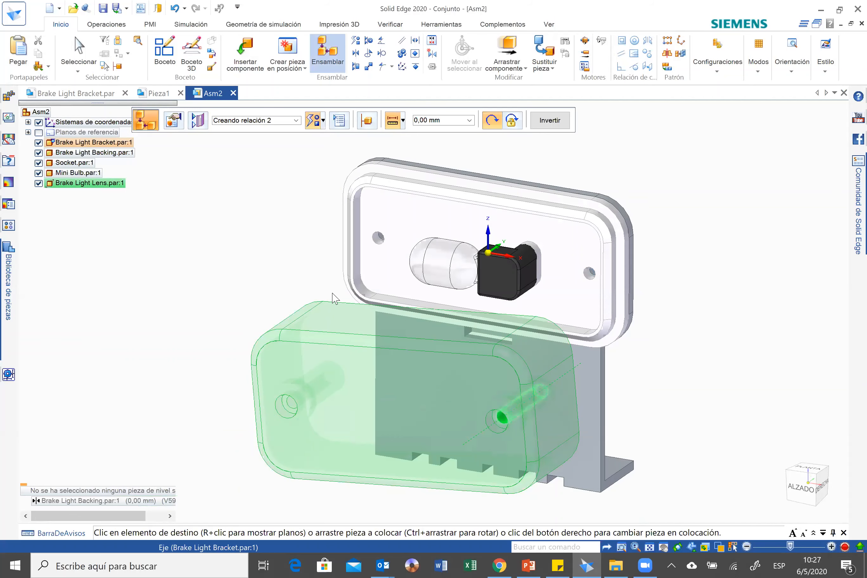
Align both screw holes of the Brake Light Lens with the matching holes of the bracket to fully position it.
{"action": "left_click", "coordinate": [336, 298]}
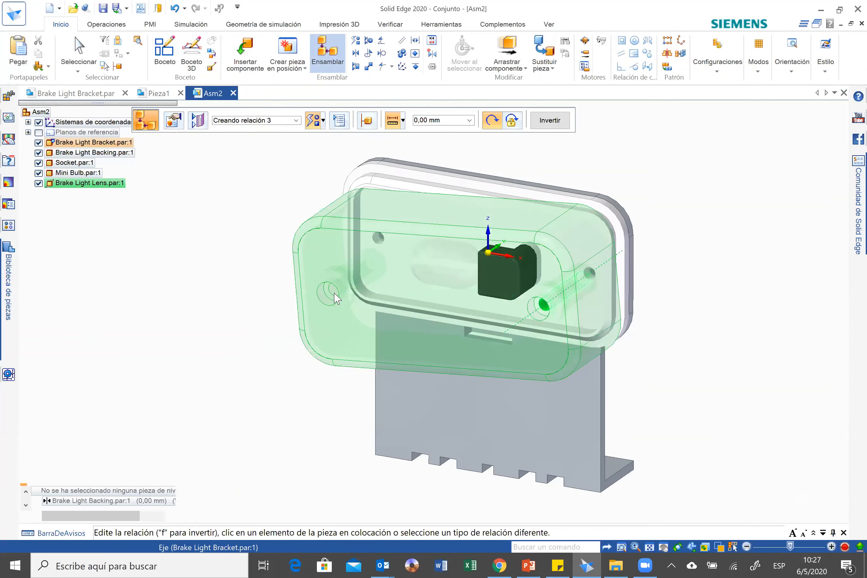
{"action": "left_click", "coordinate": [385, 246]}
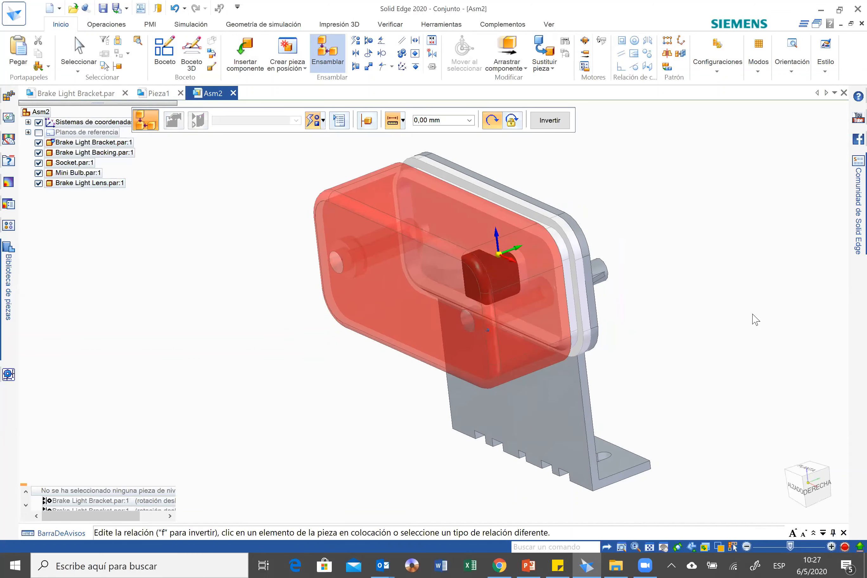
Insert an M4 Self-tapping Screw and seat it in the lens hole nearest the Socket, aligning the axes and mating the head at 0 mm.
{"action": "left_click", "coordinate": [244, 42]}
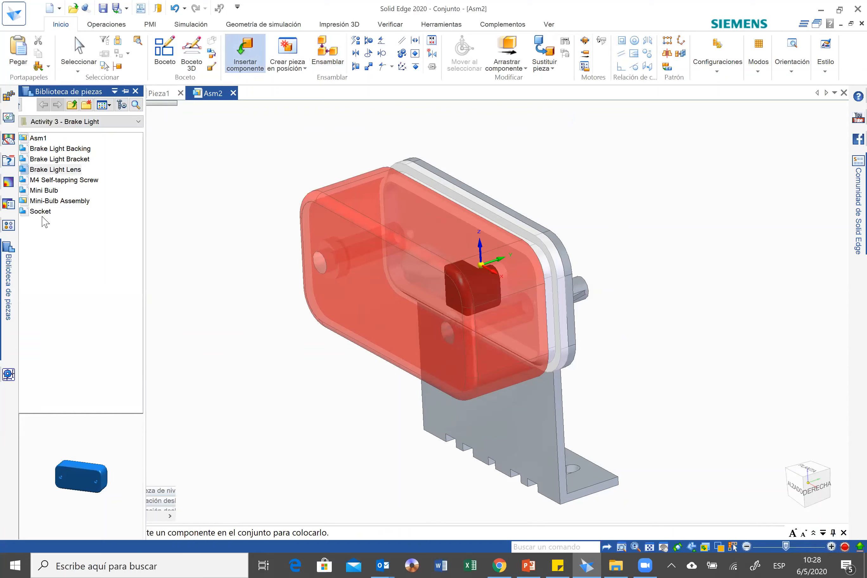
{"action": "left_click_drag", "start_coordinate": [75, 181], "coordinate": [370, 474]}
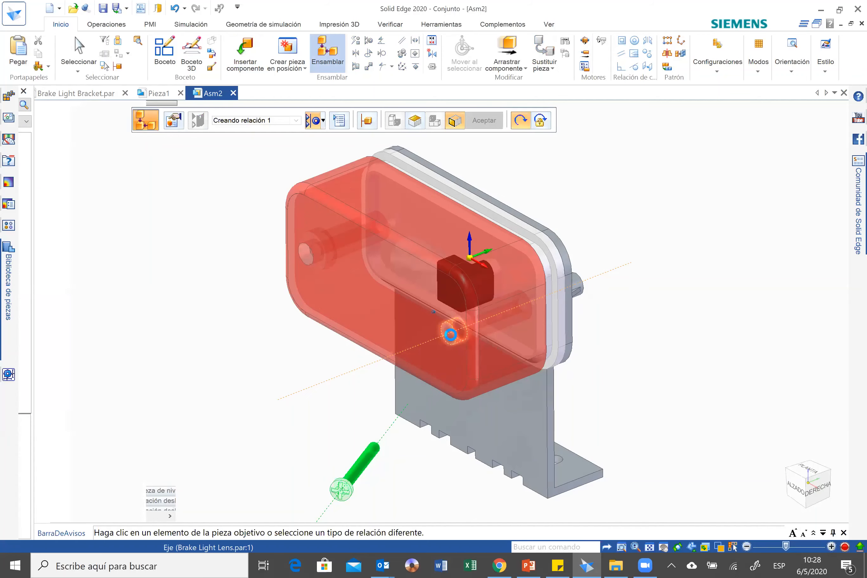
{"action": "left_click", "coordinate": [454, 341]}
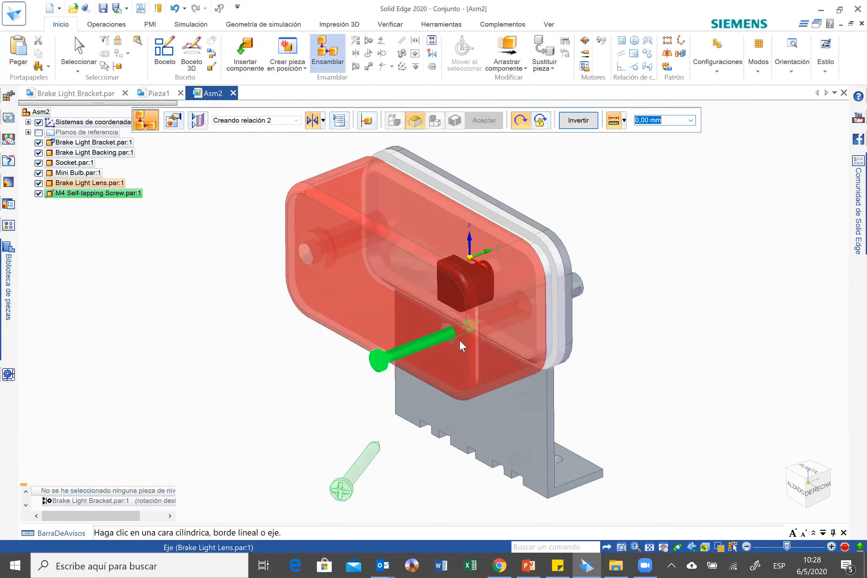
{"action": "left_click", "coordinate": [460, 336]}
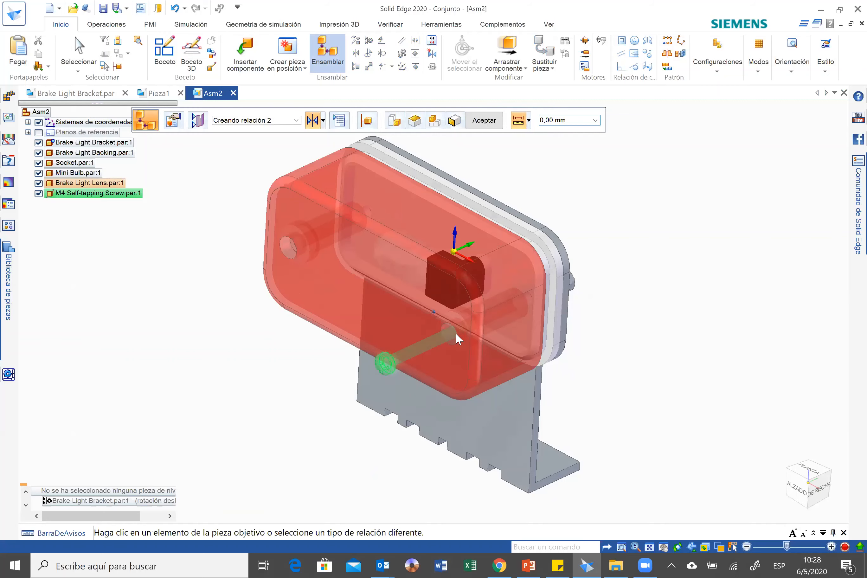
{"action": "left_click", "coordinate": [455, 334]}
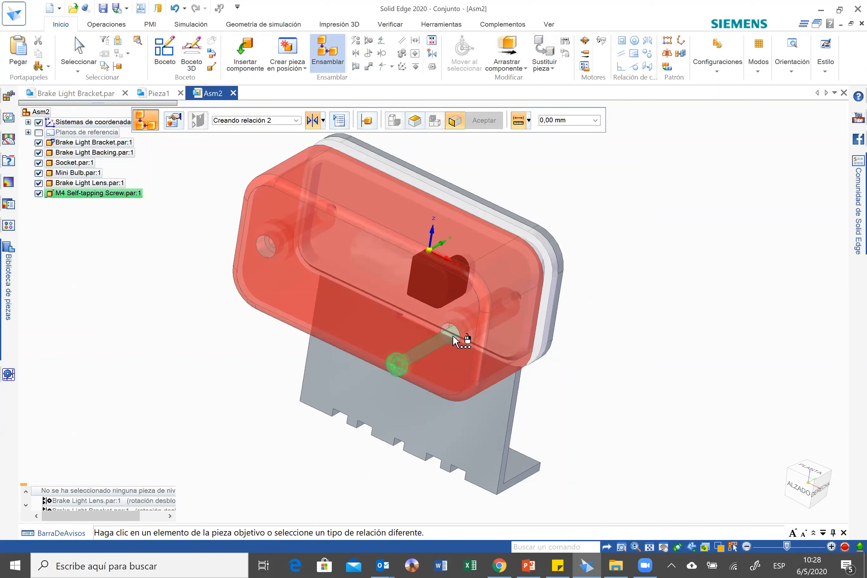
{"action": "left_click", "coordinate": [454, 339]}
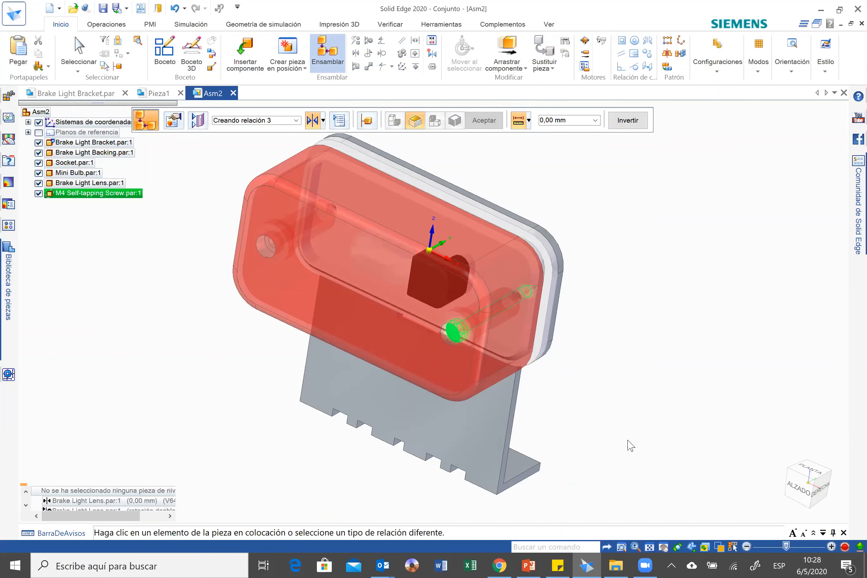
{"action": "key", "text": "Escape"}
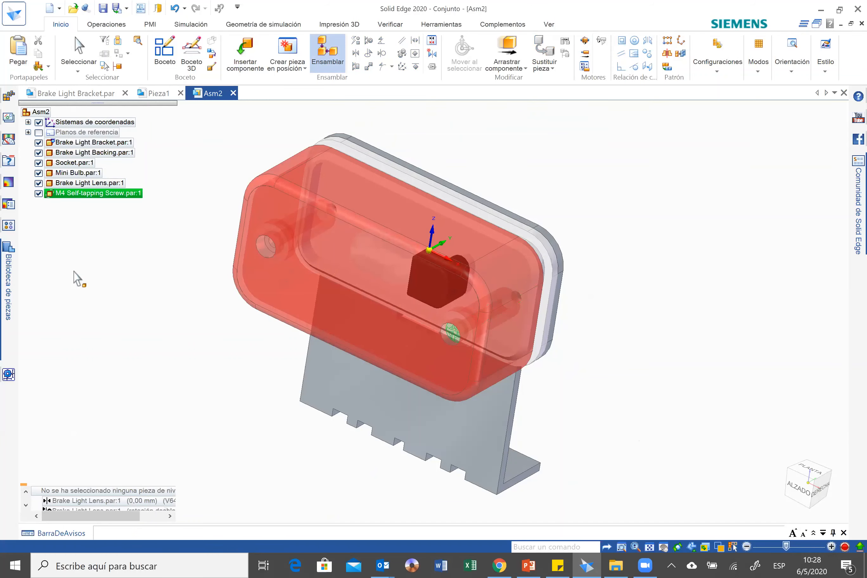
Insert a second M4 Self-tapping Screw and seat it in the lens's other screw hole, aligning the axes and mating the head at 0 mm.
{"action": "left_click_drag", "start_coordinate": [50, 198], "coordinate": [243, 419]}
{"action": "left_click", "coordinate": [279, 255]}
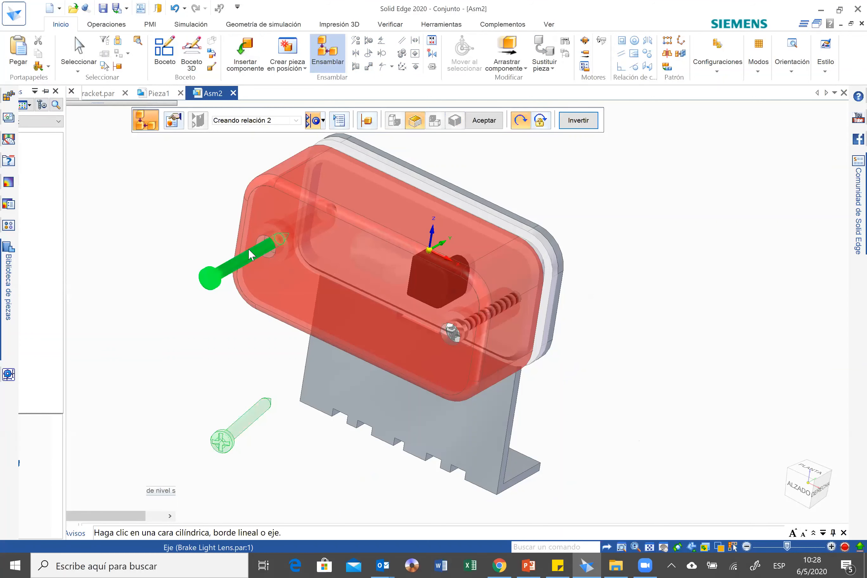
{"action": "left_click", "coordinate": [249, 254]}
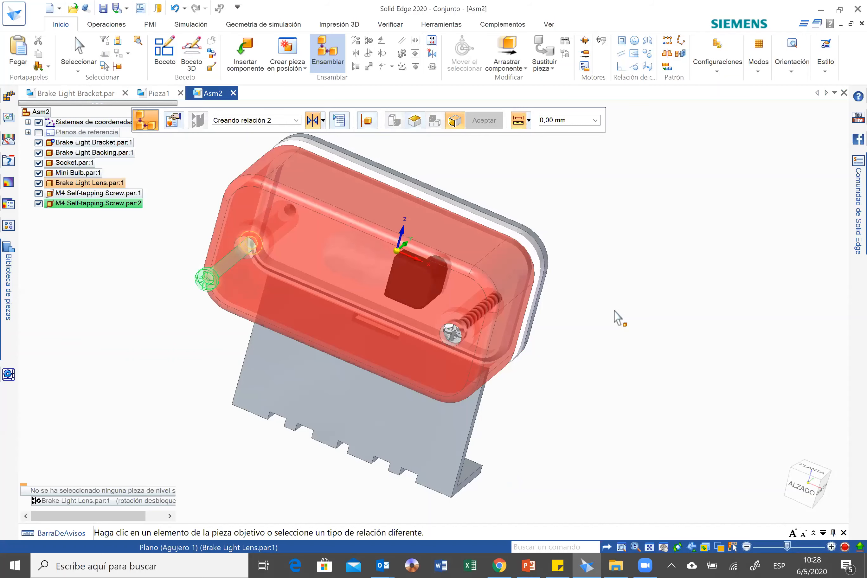
{"action": "left_click", "coordinate": [287, 191]}
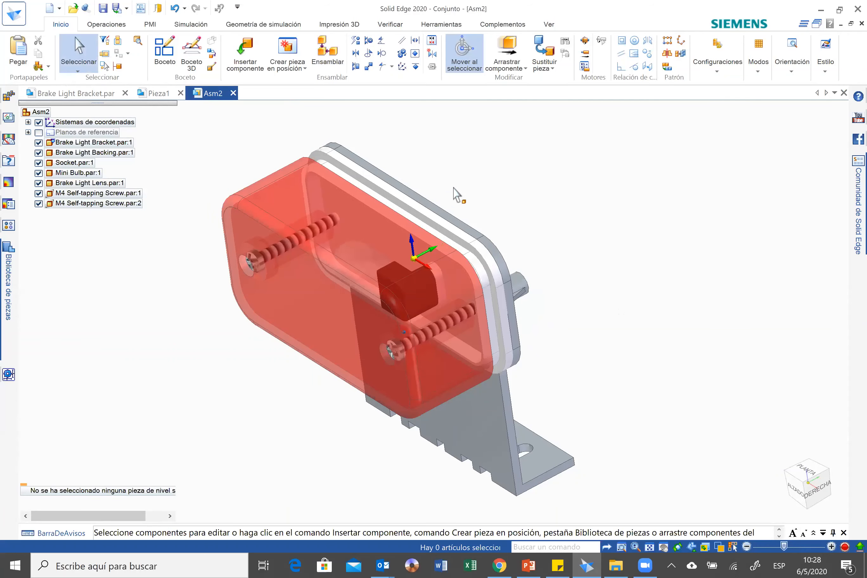
Switch to PowerPoint and examine the slide with the brake light's exploded drawing and parts list, returning to the assembly in Solid Edge.
{"action": "mouse_move", "coordinate": [453, 187]}
{"action": "middle_mouse_down"}
{"action": "mouse_move", "coordinate": [571, 455]}
{"action": "mouse_move", "coordinate": [530, 559]}
{"action": "mouse_move", "coordinate": [562, 371]}
{"action": "middle_mouse_up"}
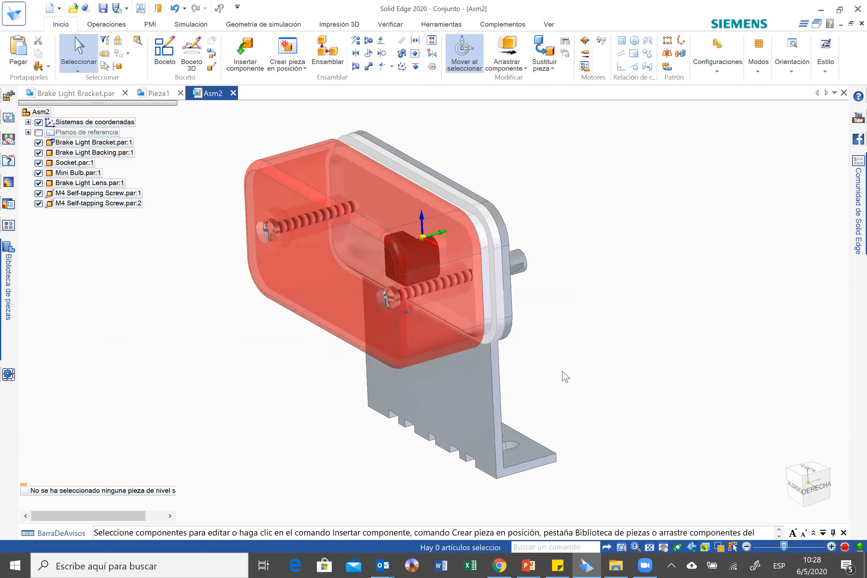
{"action": "key", "text": "alt+Tab"}
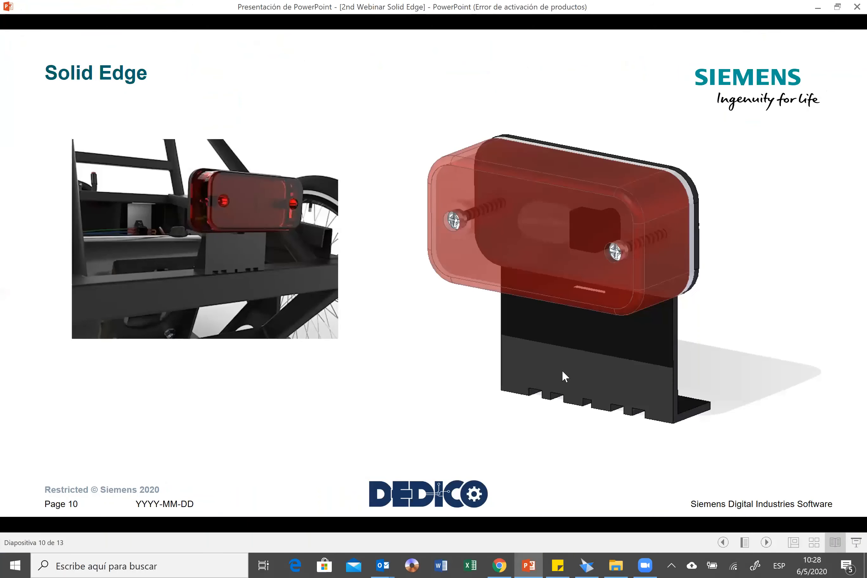
{"action": "left_click", "coordinate": [562, 371]}
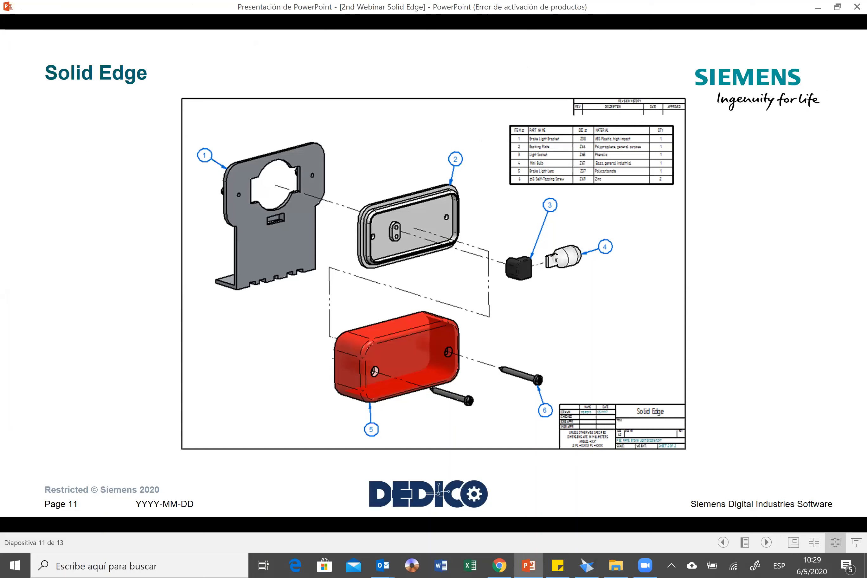
{"action": "left_click", "coordinate": [529, 559]}
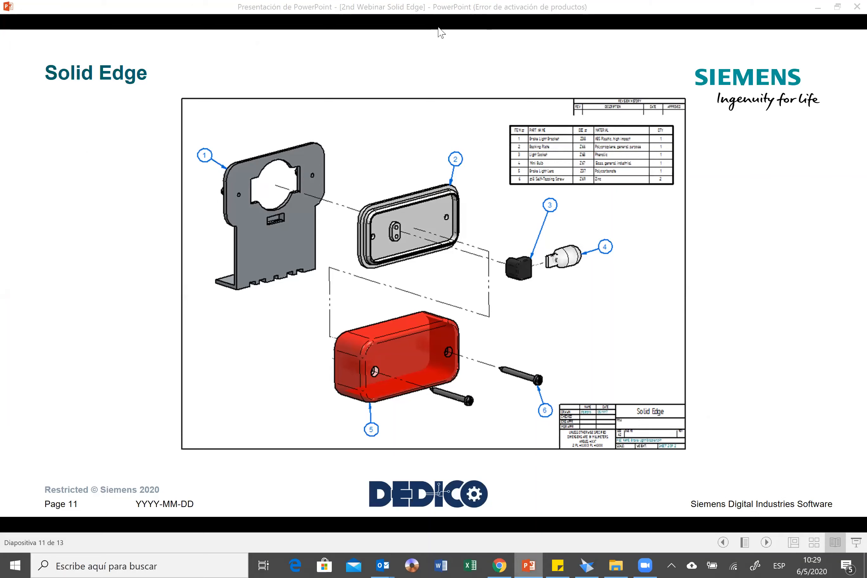
{"action": "key", "text": "alt+Tab"}
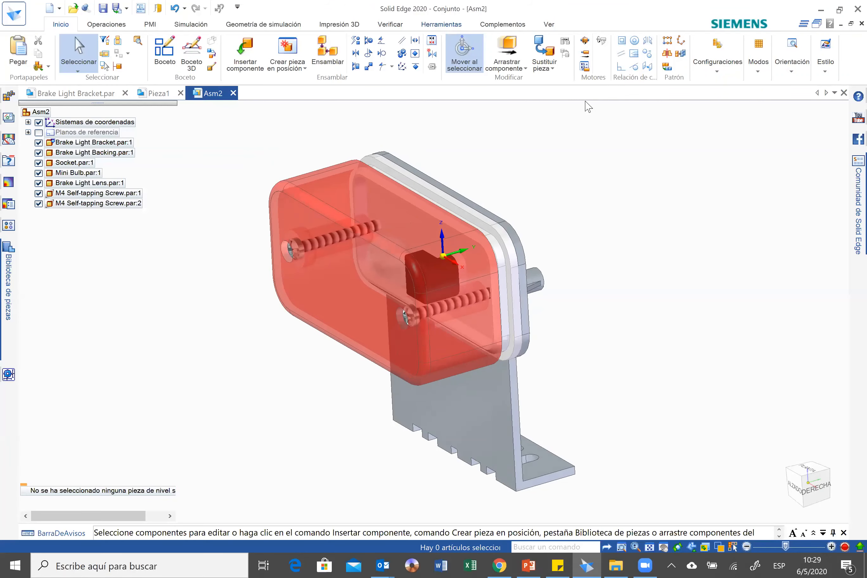
{"action": "left_click", "coordinate": [441, 24]}
{"action": "left_click", "coordinate": [621, 56]}
{"action": "left_click", "coordinate": [585, 102]}
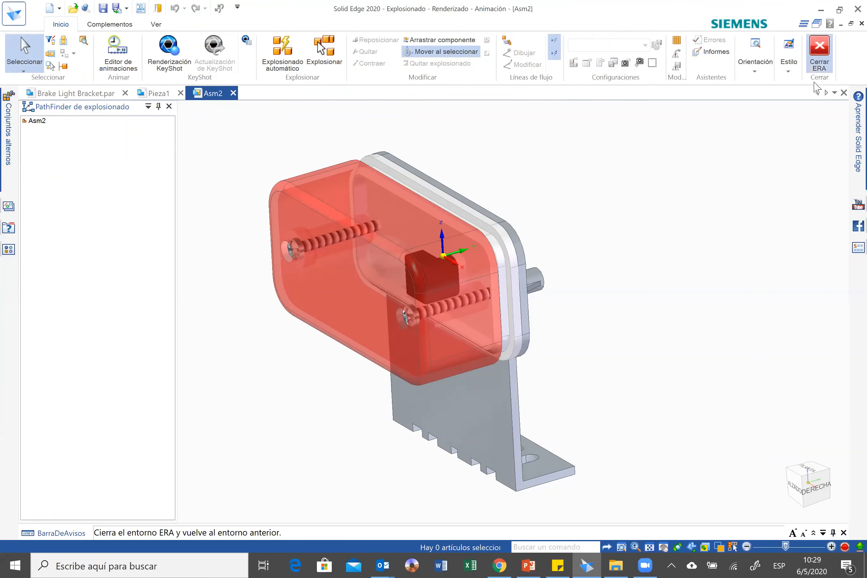
{"action": "left_click", "coordinate": [814, 61]}
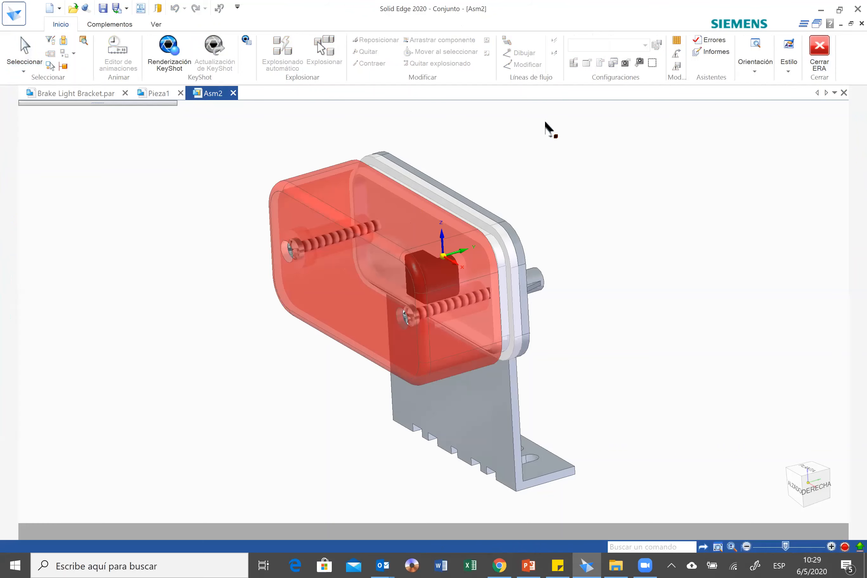
Save the assembly in the Escritorio folder as Asm2, of type Documentos de Conjunto (*.asm).
{"action": "left_click", "coordinate": [103, 11]}
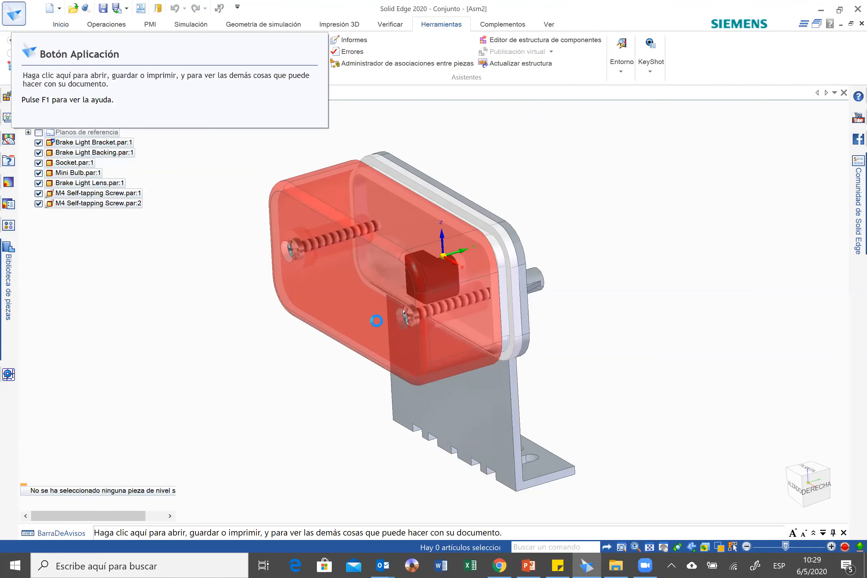
{"action": "left_click", "coordinate": [49, 188]}
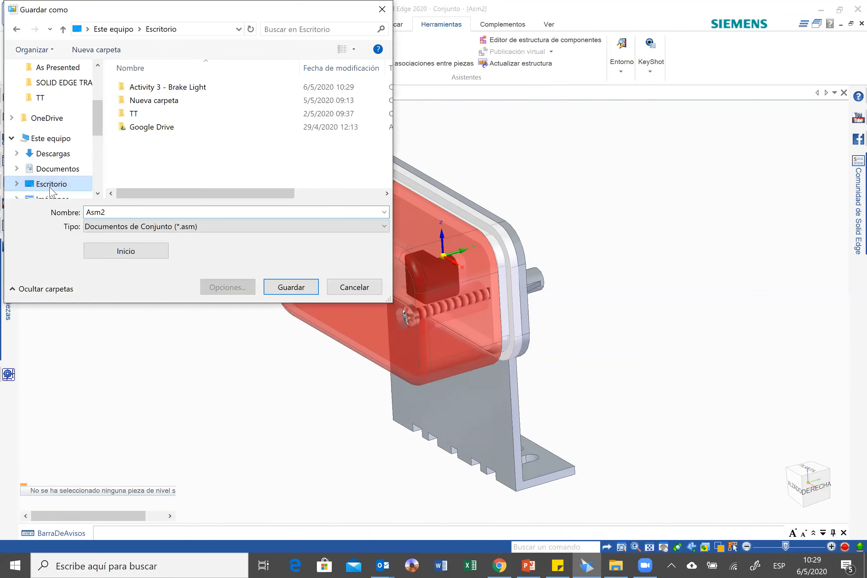
{"action": "left_click", "coordinate": [284, 287]}
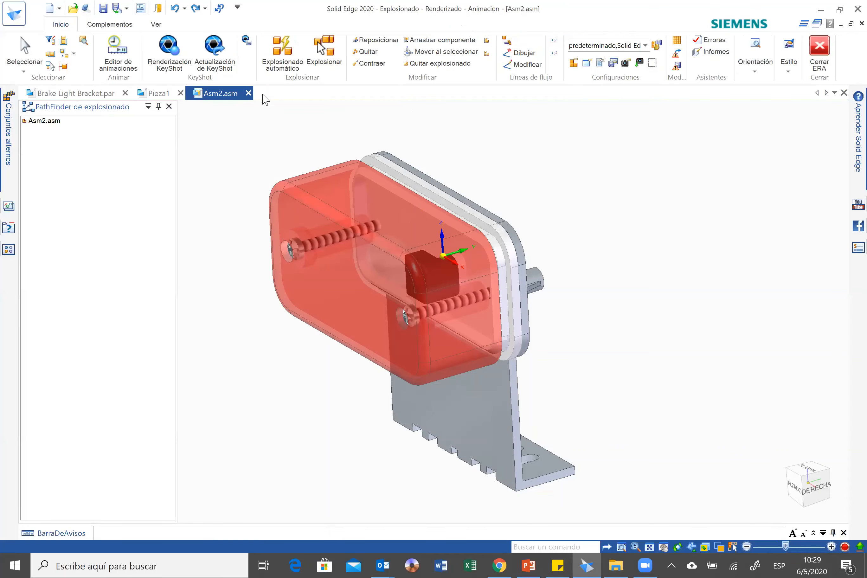
Automatically explode the top-level assembly in the ERA environment and close the environment without storing a configuration.
{"action": "left_click", "coordinate": [291, 66]}
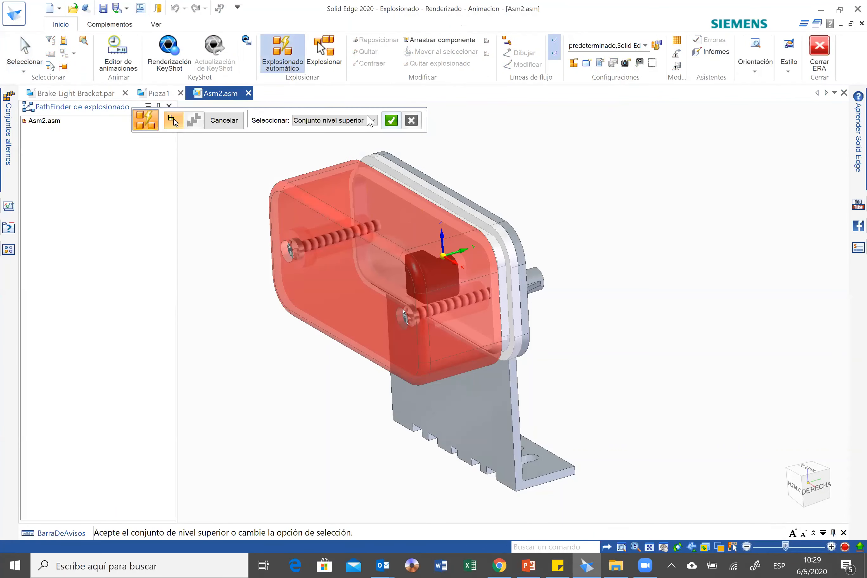
{"action": "left_click", "coordinate": [391, 121]}
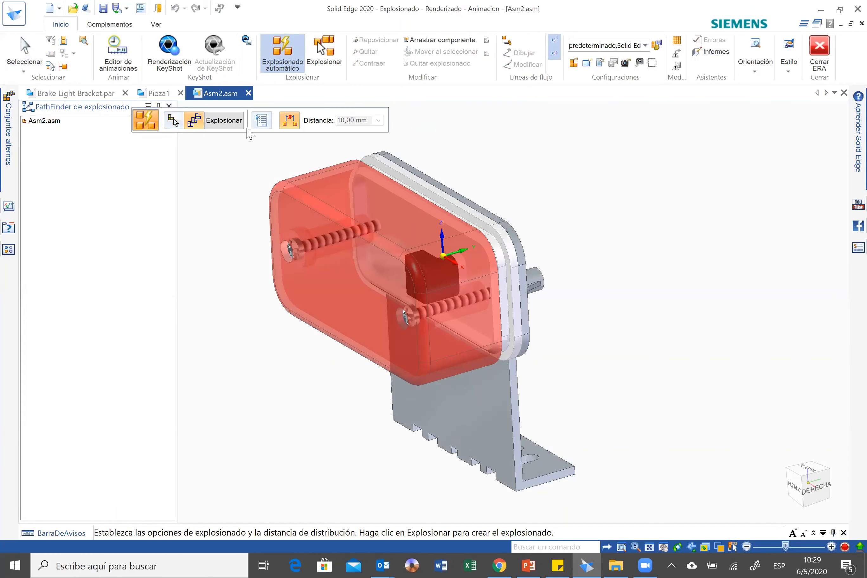
{"action": "left_click", "coordinate": [225, 121]}
{"action": "left_click", "coordinate": [224, 120]}
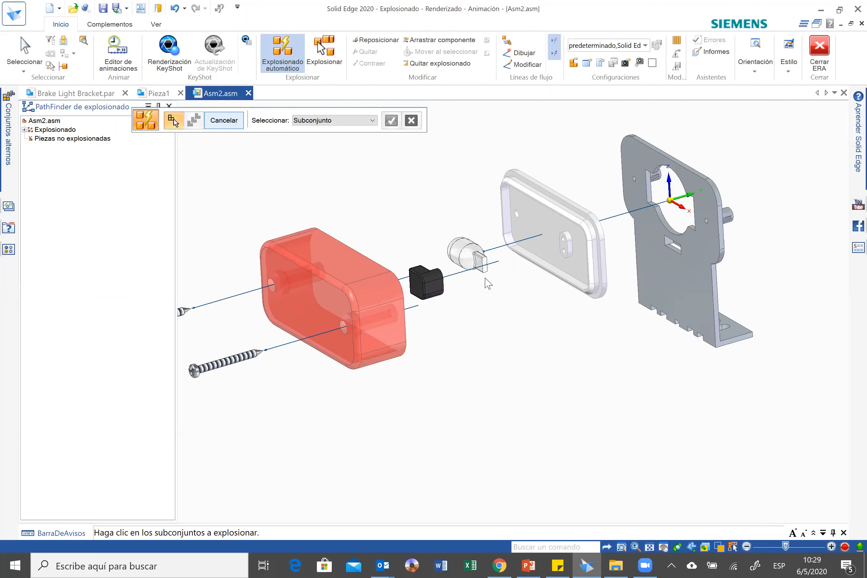
{"action": "left_click", "coordinate": [223, 121]}
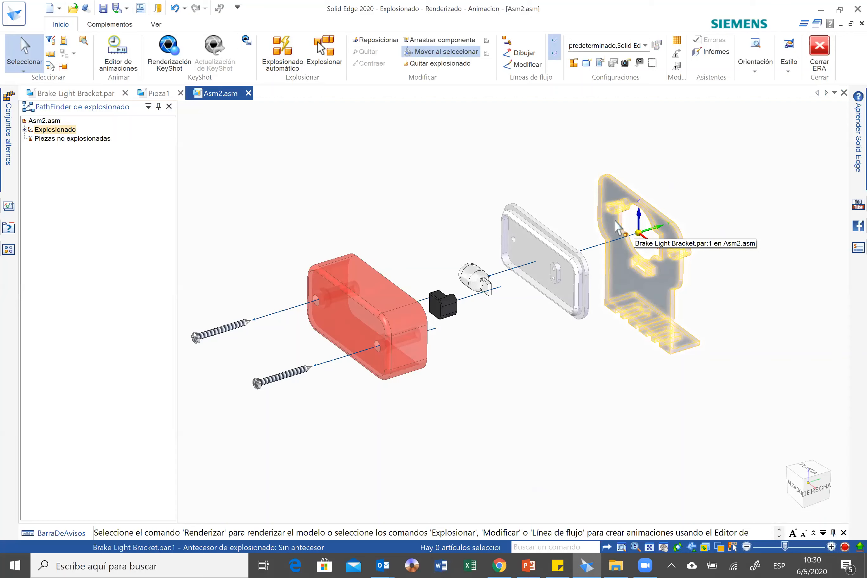
{"action": "left_click", "coordinate": [820, 59]}
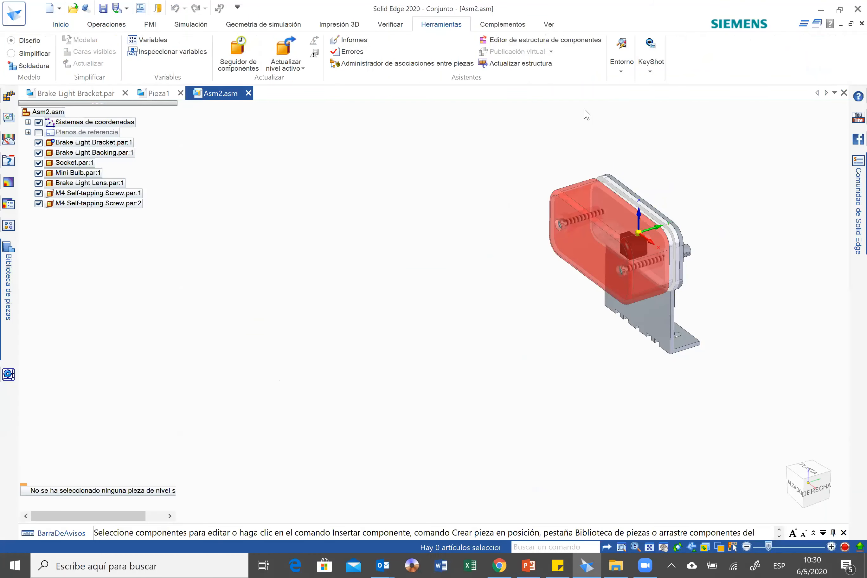
Reopen the ERA environment and automatically explode the top-level assembly into its separate components.
{"action": "left_click", "coordinate": [618, 71]}
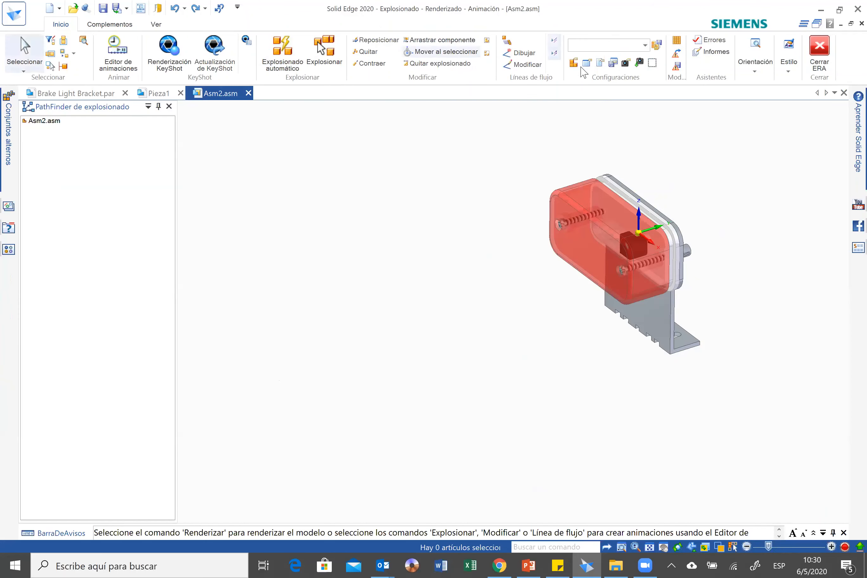
{"action": "left_click", "coordinate": [278, 56]}
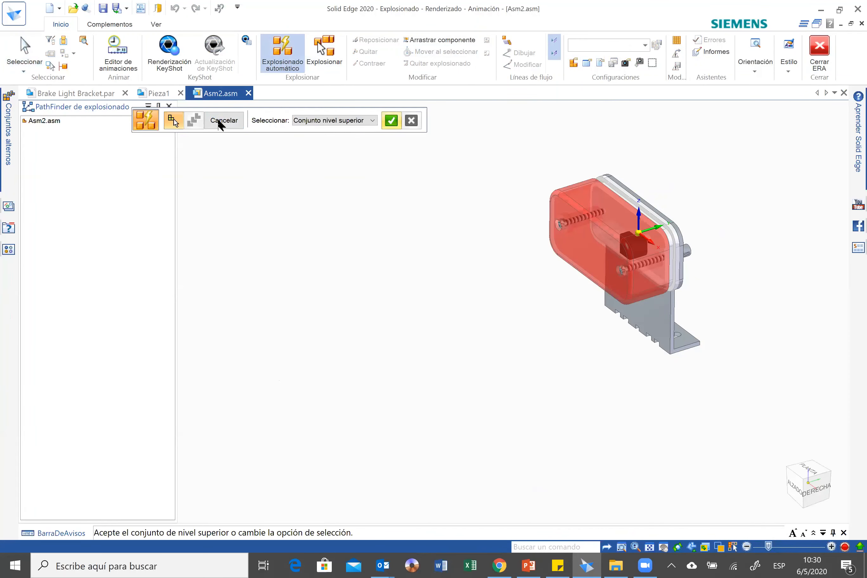
{"action": "right_click", "coordinate": [576, 129]}
{"action": "right_click", "coordinate": [641, 134]}
{"action": "key", "text": "Escape"}
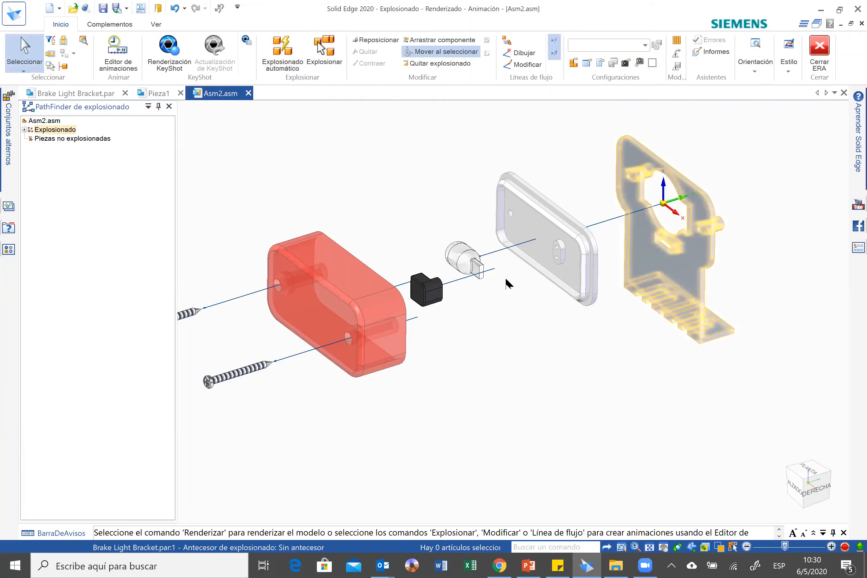
Store the exploded state as a new display configuration named Explocionado1 and close the ERA environment.
{"action": "left_click", "coordinate": [574, 63]}
{"action": "left_click", "coordinate": [508, 271]}
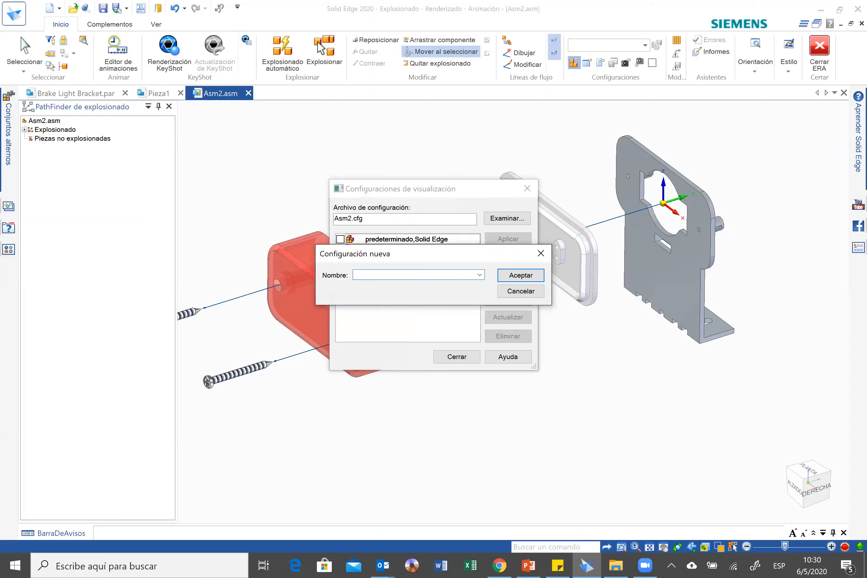
{"action": "type", "text": "Explocionado1"}
{"action": "key", "text": "Return"}
{"action": "left_click", "coordinate": [471, 361]}
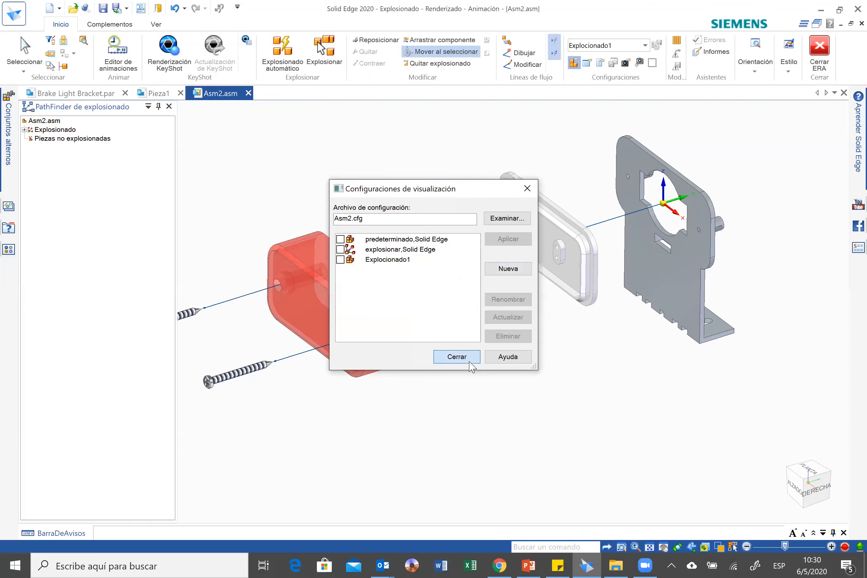
{"action": "left_click", "coordinate": [825, 58]}
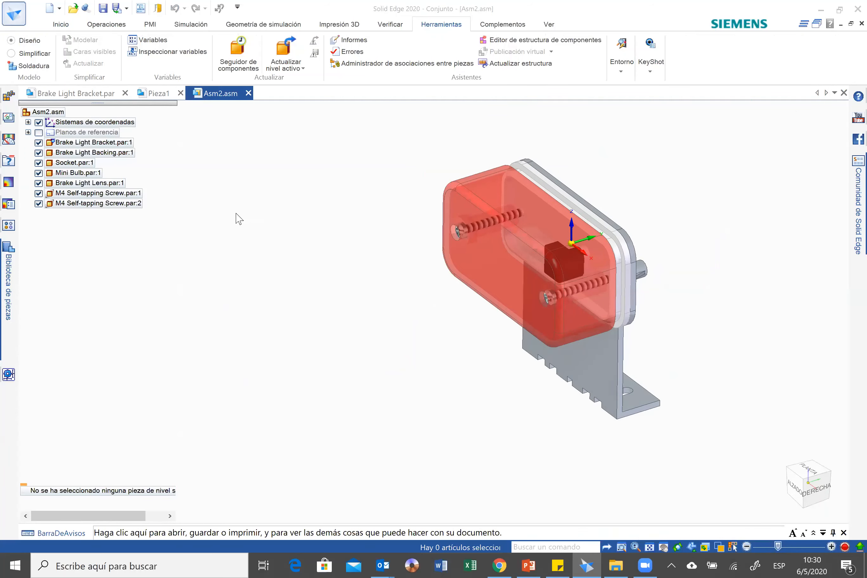
Create a drawing of the assembly and place a 1:1 pictorial view using the Explocionado1 configuration above the title block.
{"action": "left_click", "coordinate": [227, 272]}
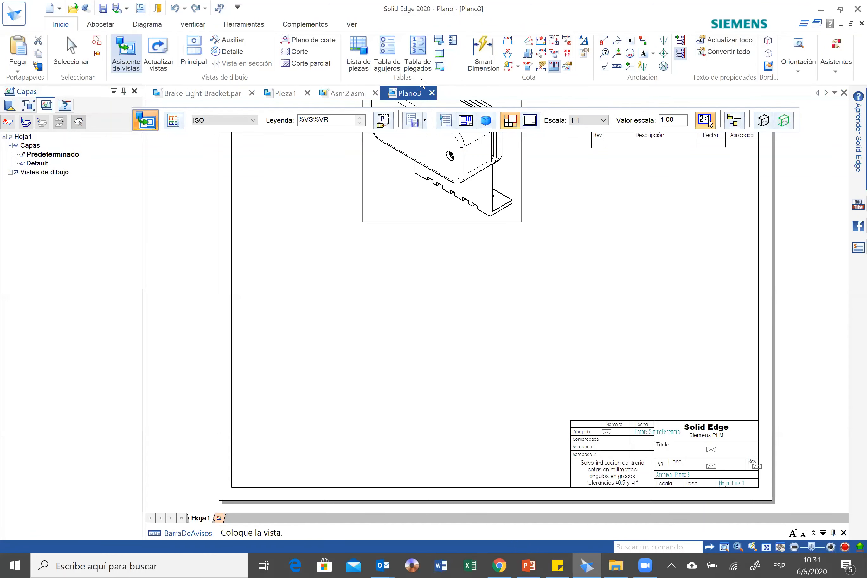
{"action": "left_click", "coordinate": [377, 56]}
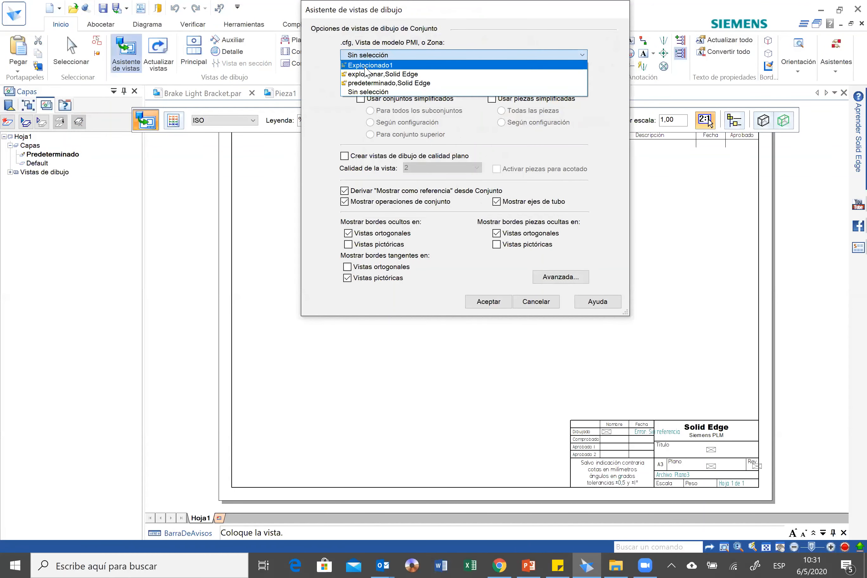
{"action": "left_click", "coordinate": [384, 65]}
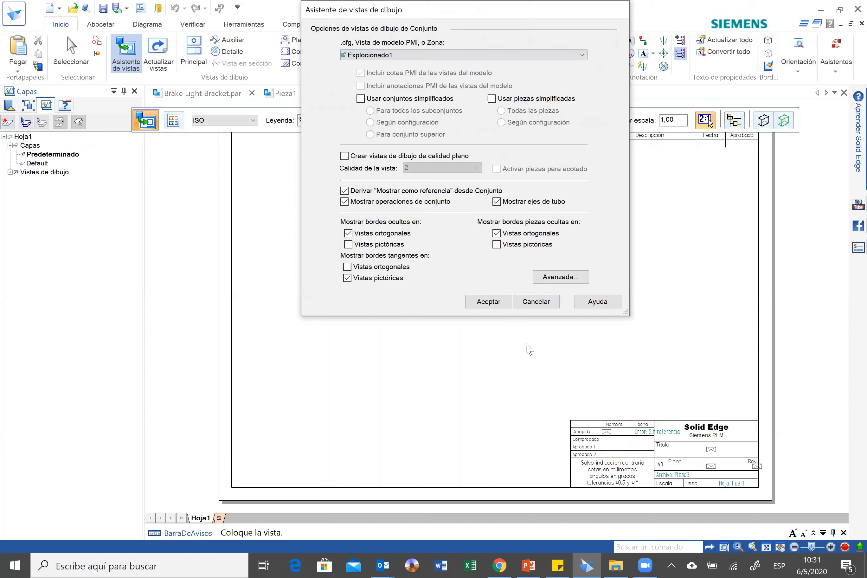
{"action": "left_click", "coordinate": [486, 301]}
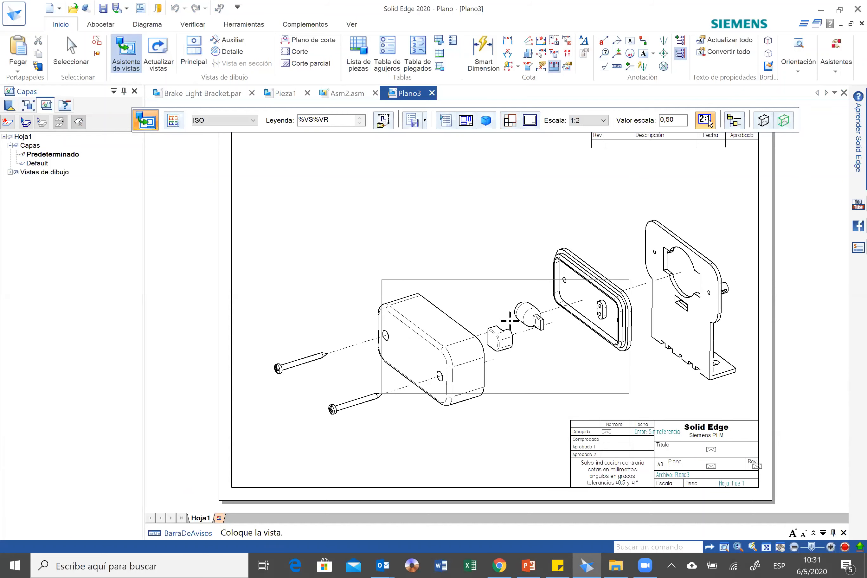
{"action": "left_click", "coordinate": [501, 345]}
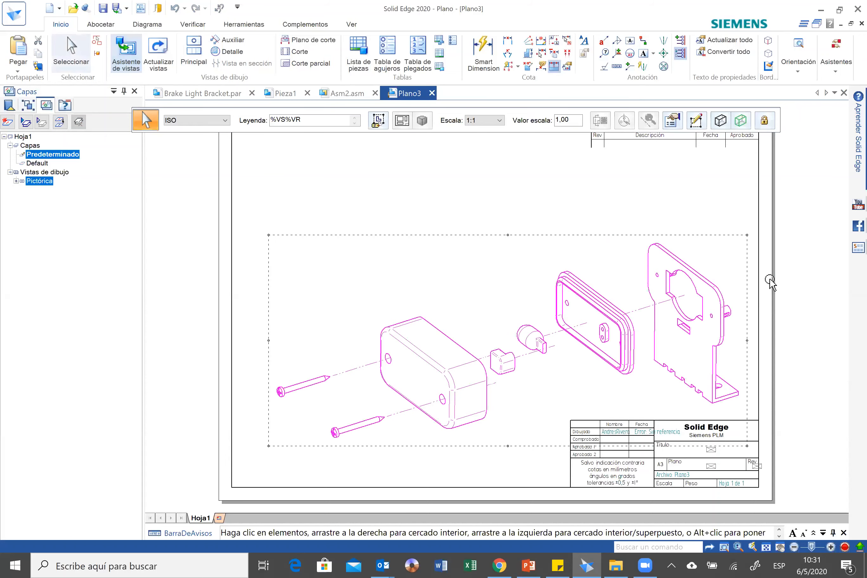
{"action": "key", "text": "Escape"}
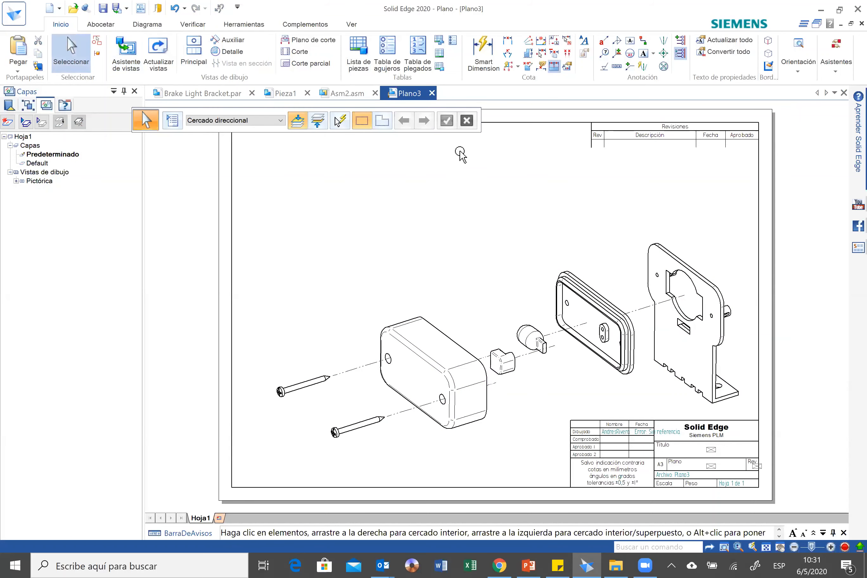
Create a parts list with automatic item balloons from the exploded view and place it in the sheet's empty upper-left area.
{"action": "left_click", "coordinate": [365, 63]}
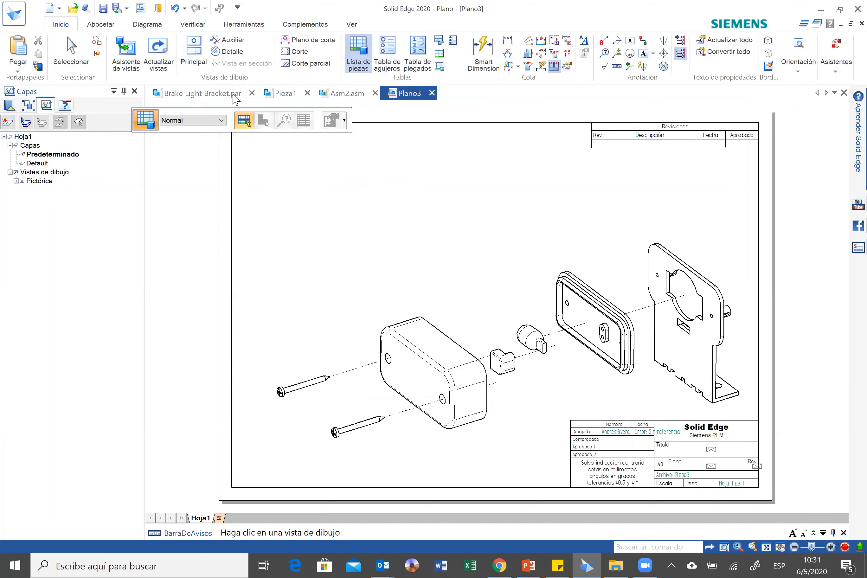
{"action": "scroll", "coordinate": [361, 317], "scroll_direction": "down", "scroll_amount": 1}
{"action": "key", "text": "Escape"}
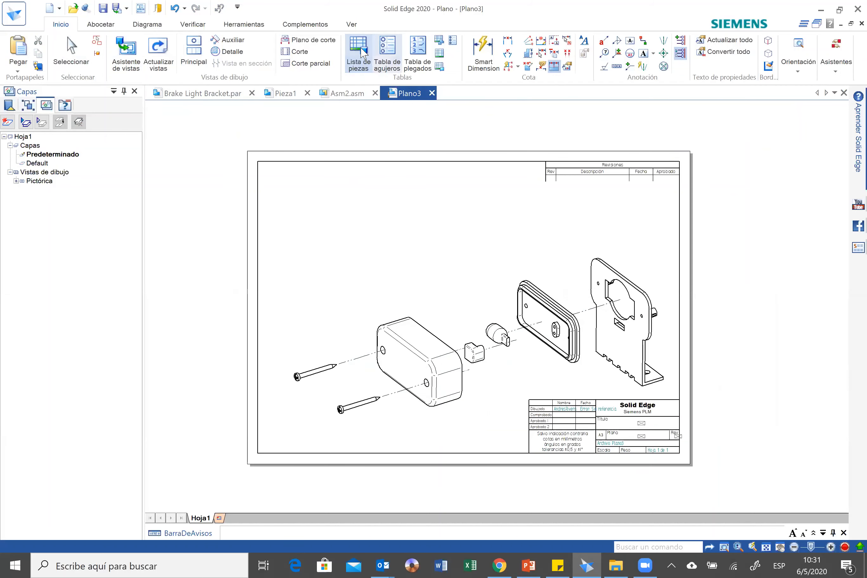
{"action": "left_click", "coordinate": [360, 53]}
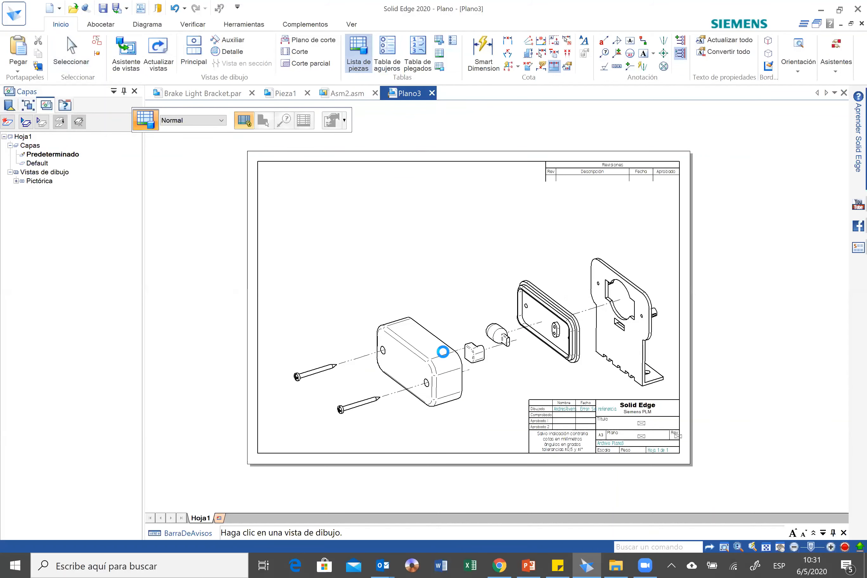
{"action": "left_click", "coordinate": [342, 223]}
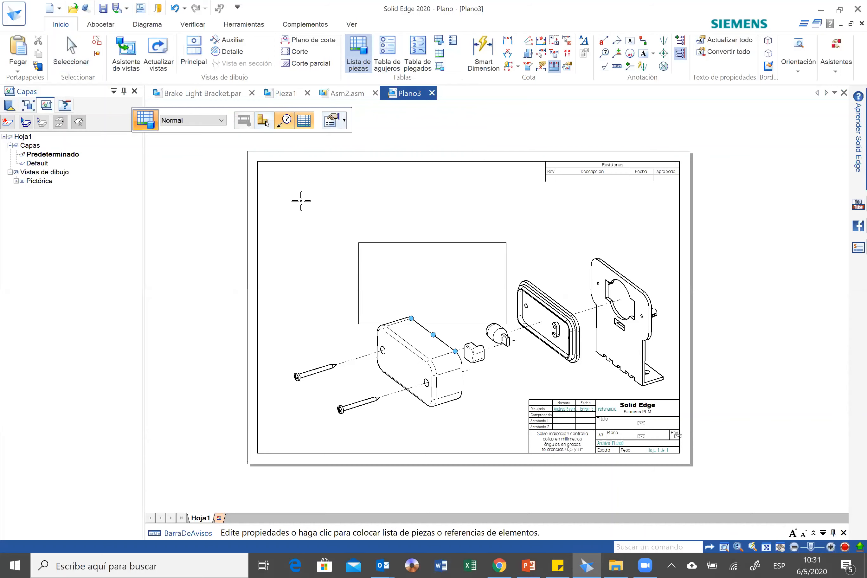
{"action": "left_click", "coordinate": [291, 183]}
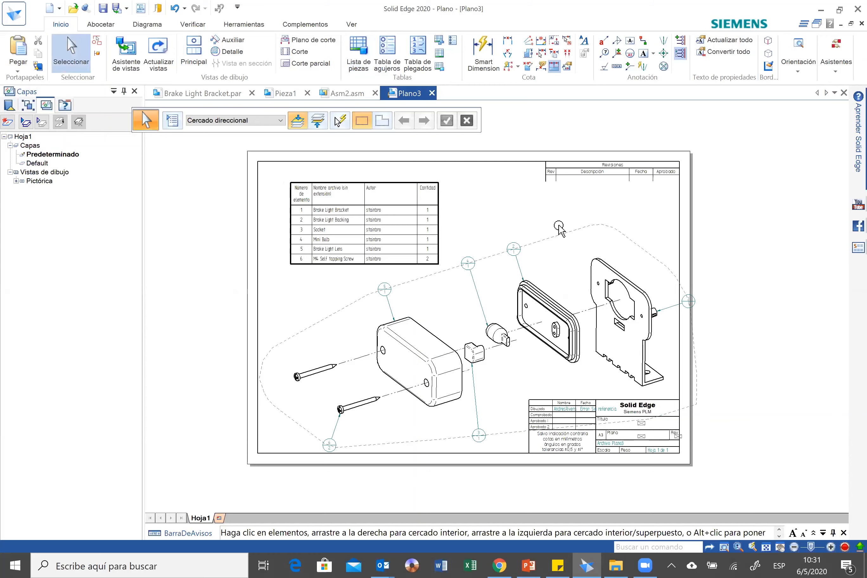
{"action": "scroll", "coordinate": [555, 231], "scroll_direction": "up", "scroll_amount": 1}
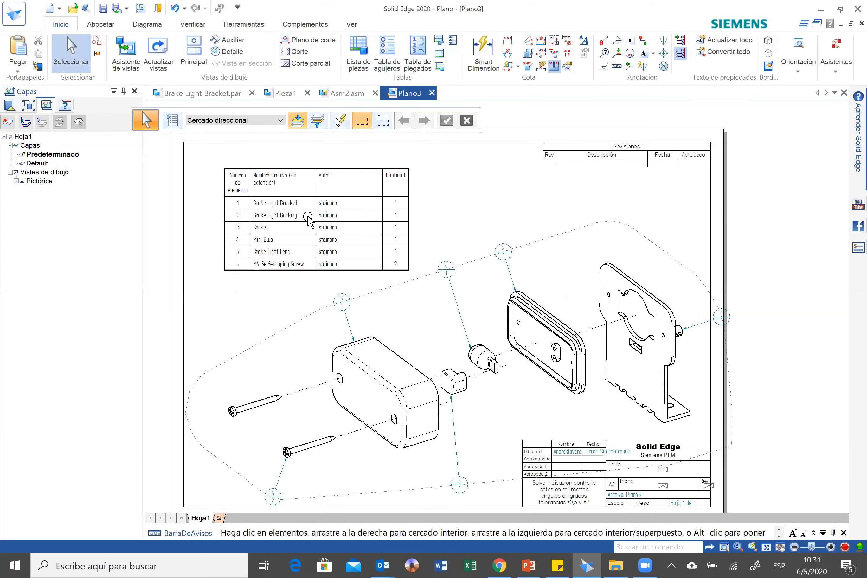
{"action": "scroll", "coordinate": [248, 216], "scroll_direction": "up", "scroll_amount": 1}
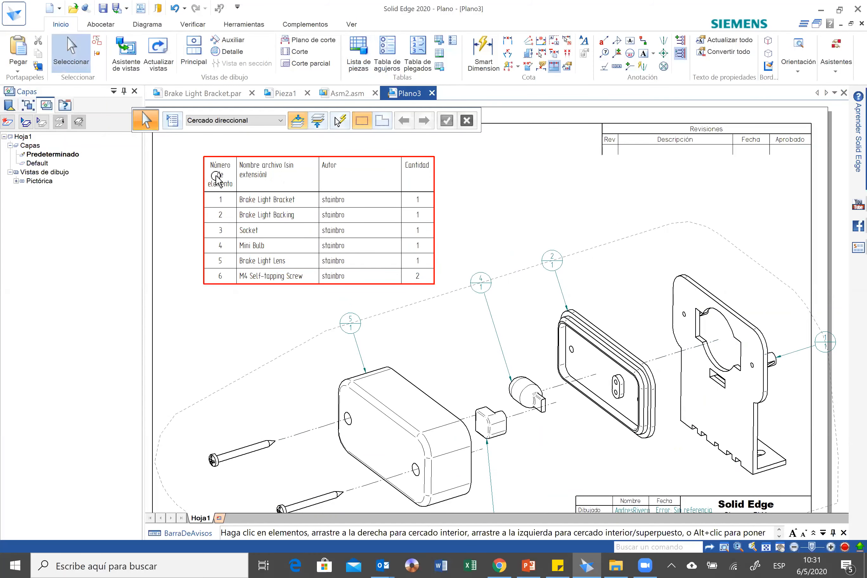
{"action": "scroll", "coordinate": [222, 198], "scroll_direction": "up", "scroll_amount": 1}
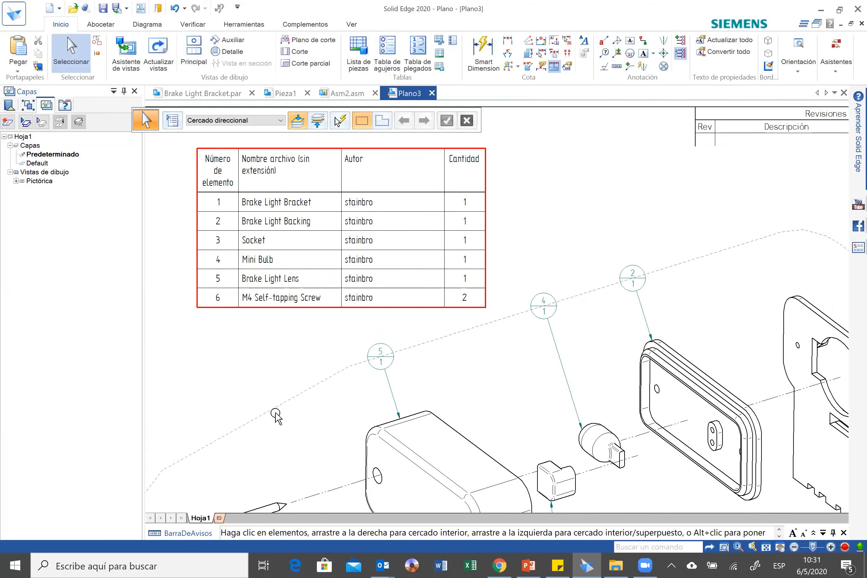
Examine the parts list and compare its items with the balloons on the exploded view.
{"action": "key", "text": "ctrl+f"}
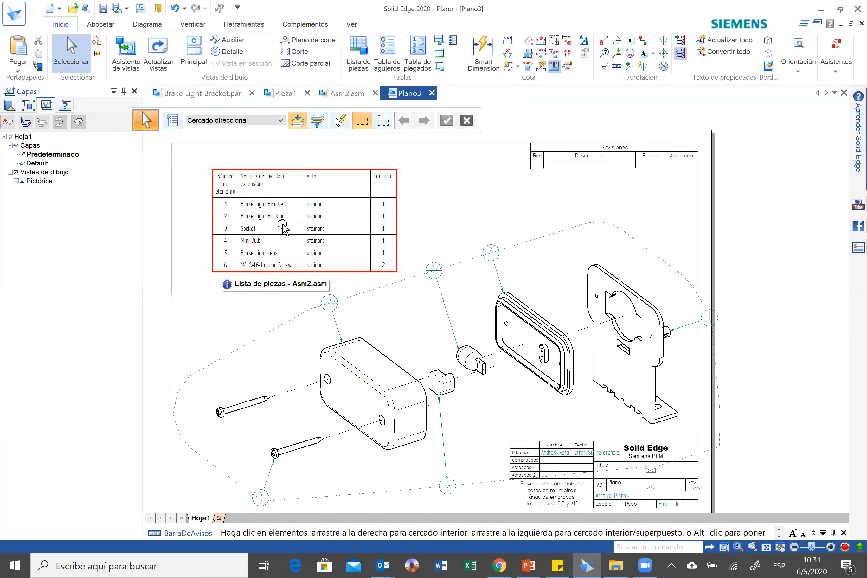
{"action": "scroll", "coordinate": [358, 185], "scroll_direction": "up", "scroll_amount": 1}
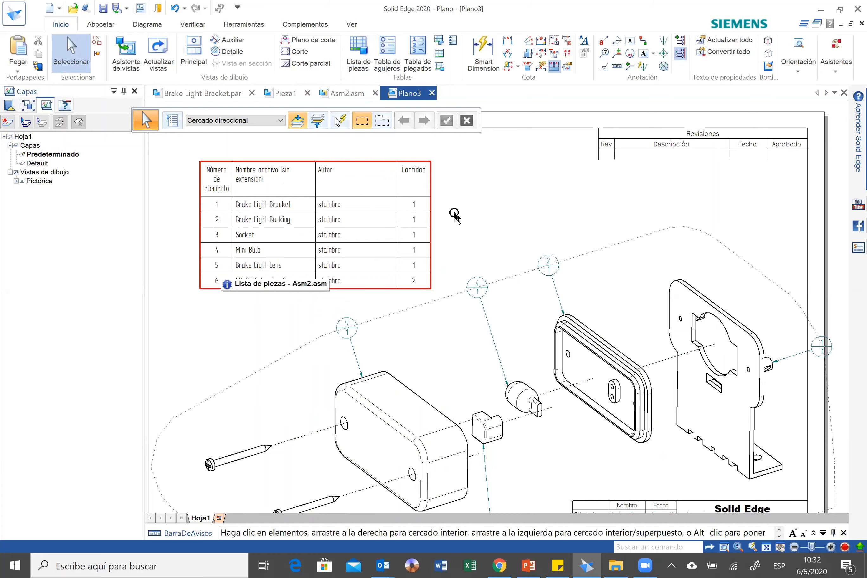
{"action": "scroll", "coordinate": [455, 256], "scroll_direction": "down", "scroll_amount": 1}
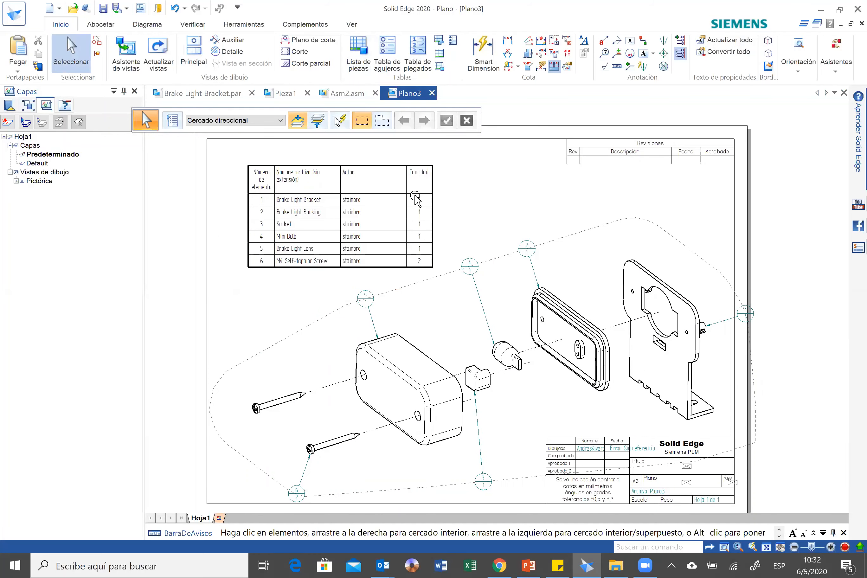
{"action": "scroll", "coordinate": [414, 201], "scroll_direction": "up", "scroll_amount": 1}
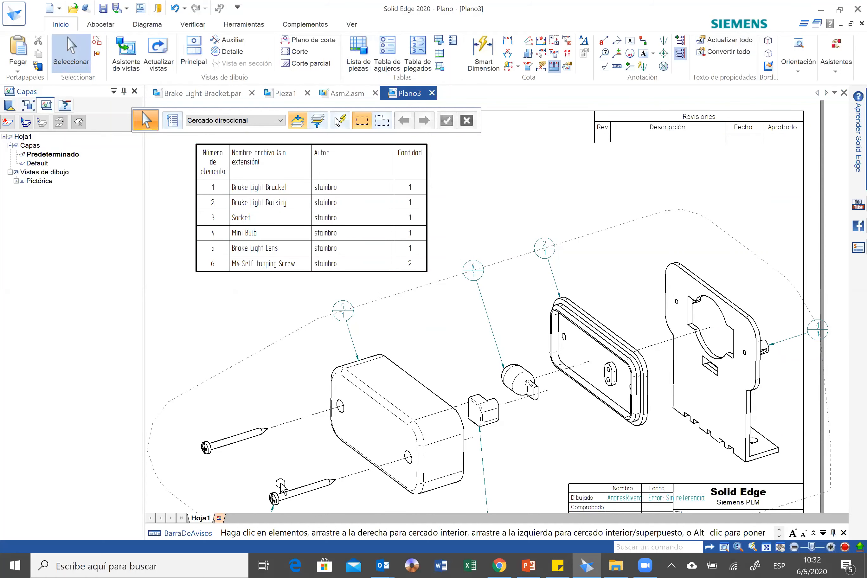
{"action": "scroll", "coordinate": [284, 386], "scroll_direction": "down", "scroll_amount": 1}
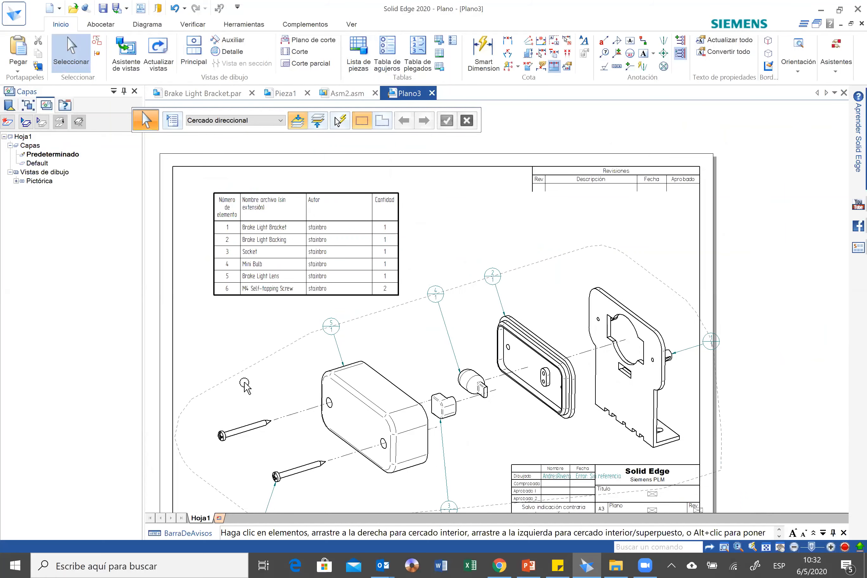
{"action": "scroll", "coordinate": [334, 342], "scroll_direction": "up", "scroll_amount": 1}
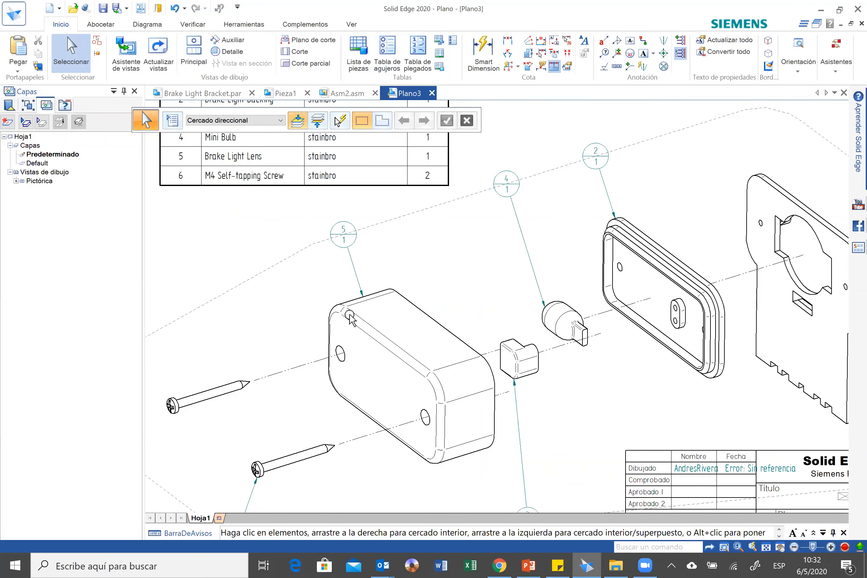
{"action": "scroll", "coordinate": [350, 317], "scroll_direction": "down", "scroll_amount": 2}
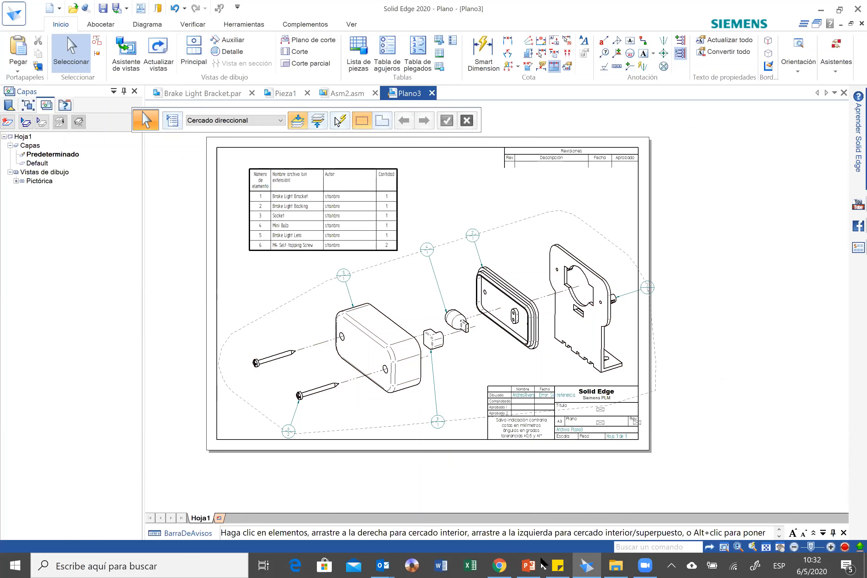
Switch to the PowerPoint presentation, advance to slide 12 with the bracket simulation, and return to Solid Edge.
{"action": "left_click", "coordinate": [530, 563]}
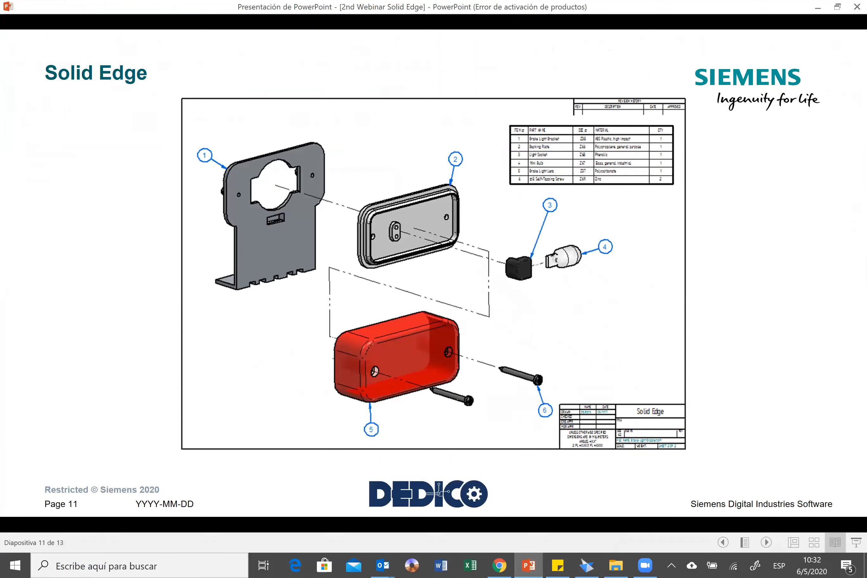
{"action": "key", "text": "Right"}
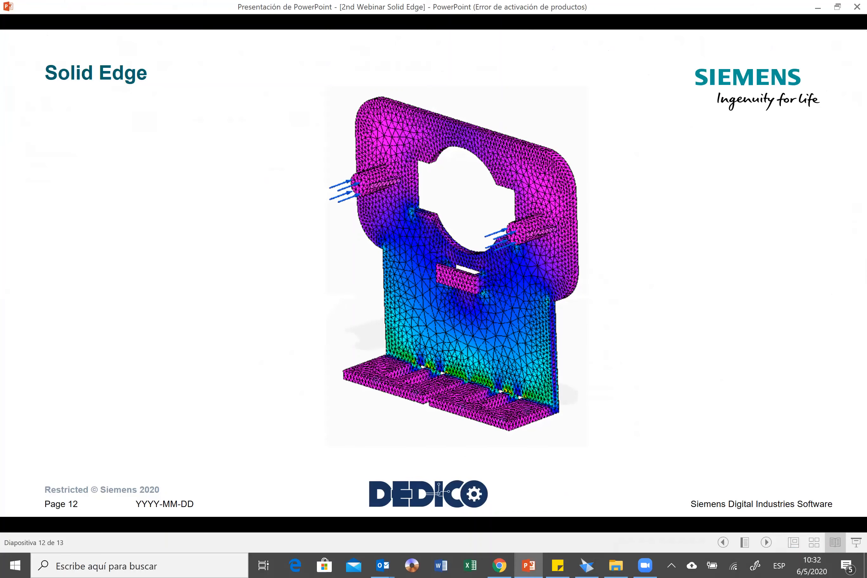
{"action": "left_click", "coordinate": [586, 566]}
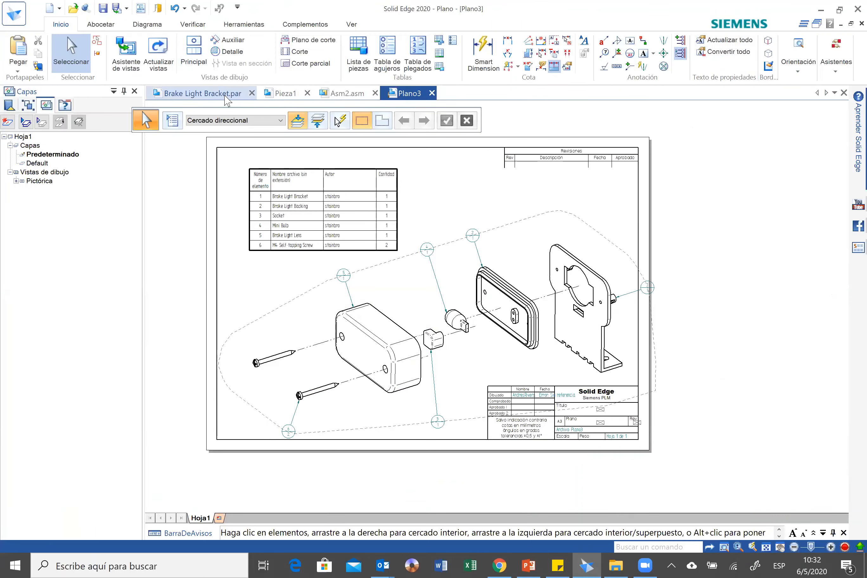
In Brake Light Bracket.par, round the end segment of the inner edge between plate and slotted base with a 2 mm radius.
{"action": "left_click", "coordinate": [226, 95]}
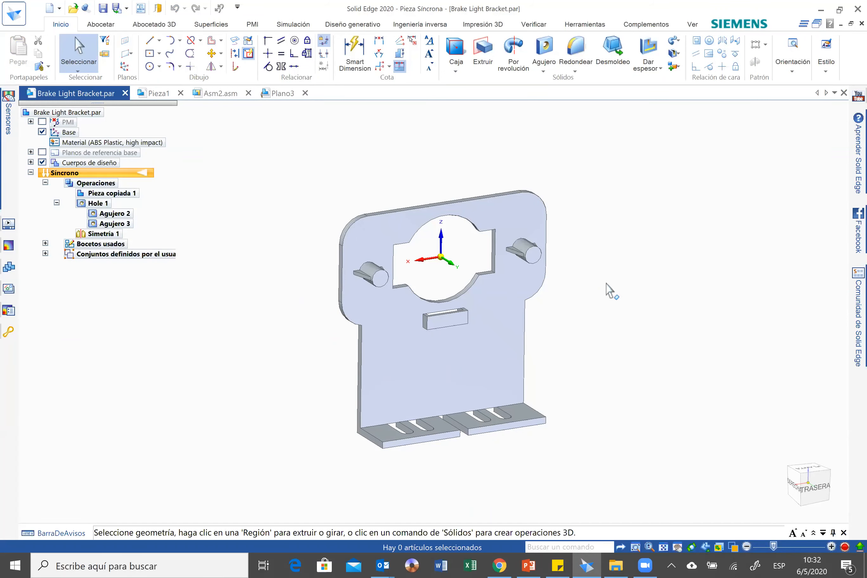
{"action": "middle_click_drag", "start_coordinate": [606, 282], "coordinate": [520, 455]}
{"action": "scroll", "coordinate": [520, 456], "scroll_direction": "up", "scroll_amount": 2}
{"action": "left_click", "coordinate": [575, 50]}
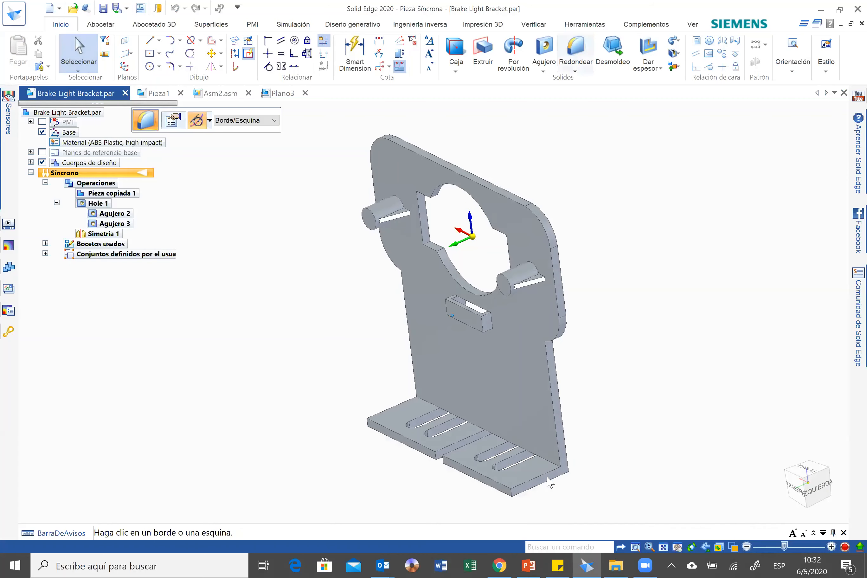
{"action": "scroll", "coordinate": [564, 492], "scroll_direction": "up", "scroll_amount": 1}
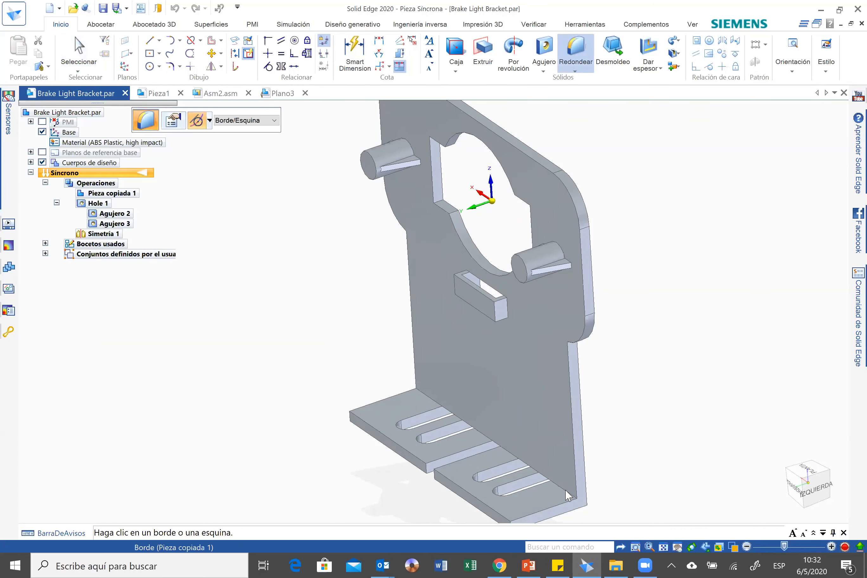
{"action": "left_click", "coordinate": [568, 496]}
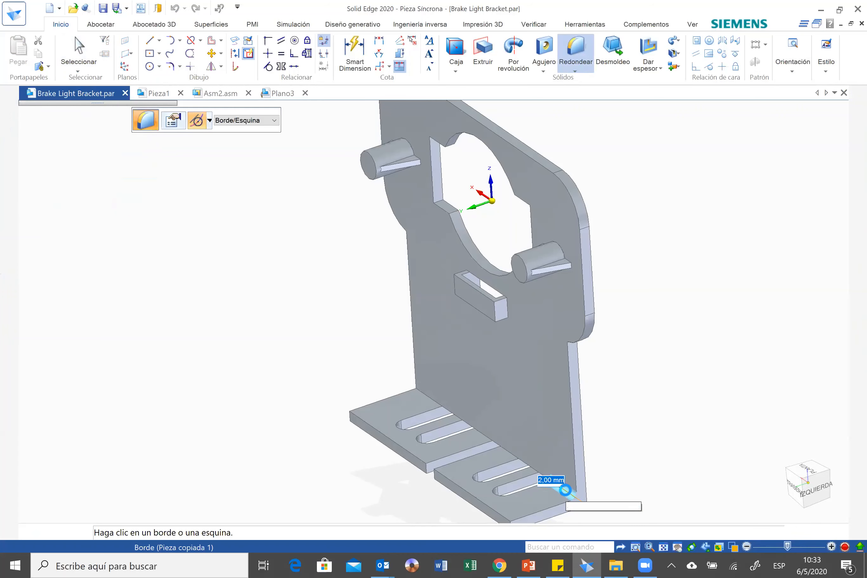
{"action": "key", "text": "Return"}
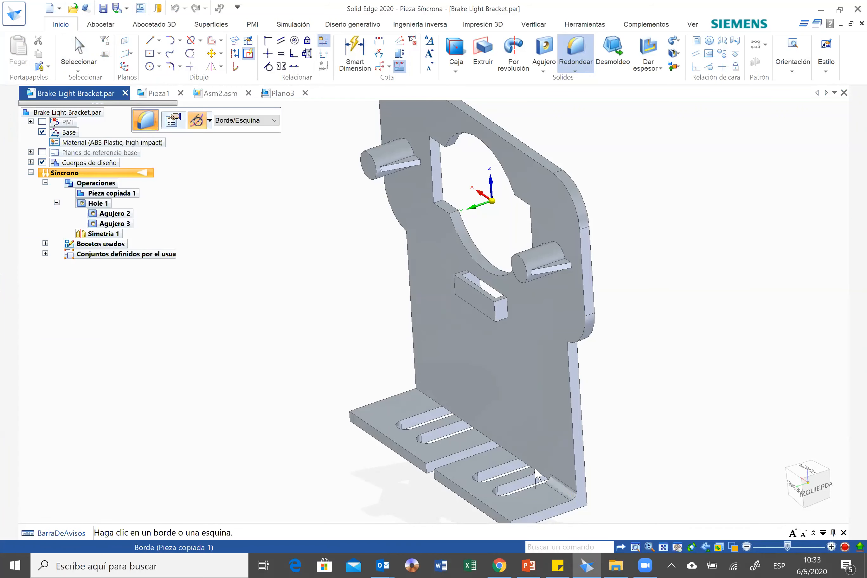
Round the remaining inner edge segments between the upright plate and the slotted base with a 2 mm radius.
{"action": "left_click", "coordinate": [533, 470]}
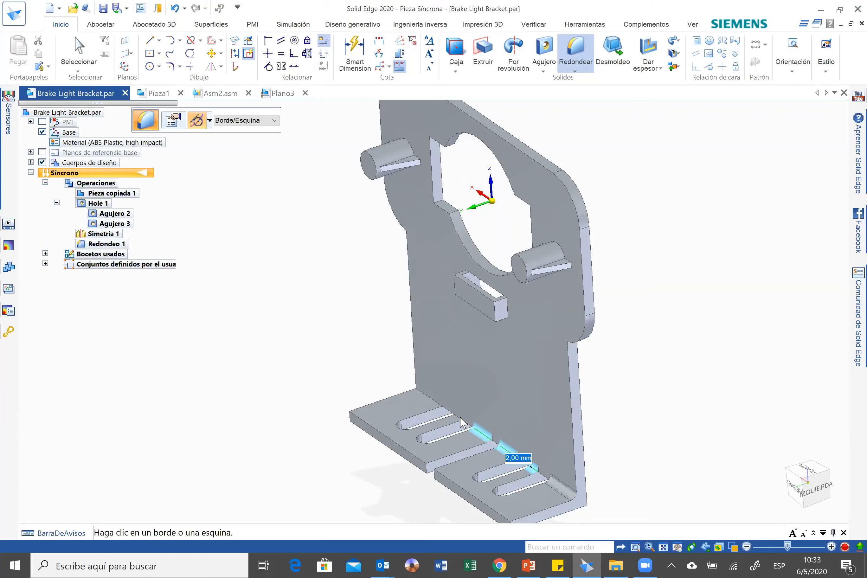
{"action": "left_click", "coordinate": [440, 407]}
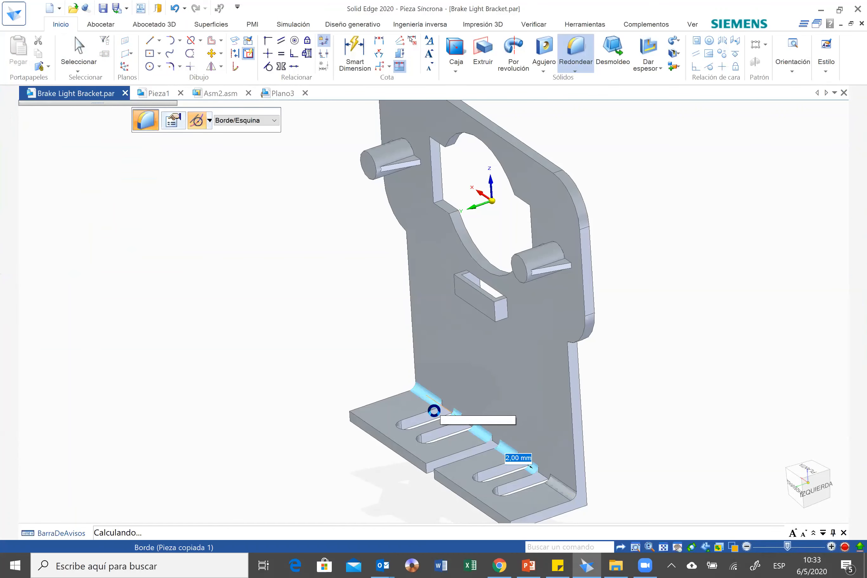
{"action": "right_click", "coordinate": [697, 417]}
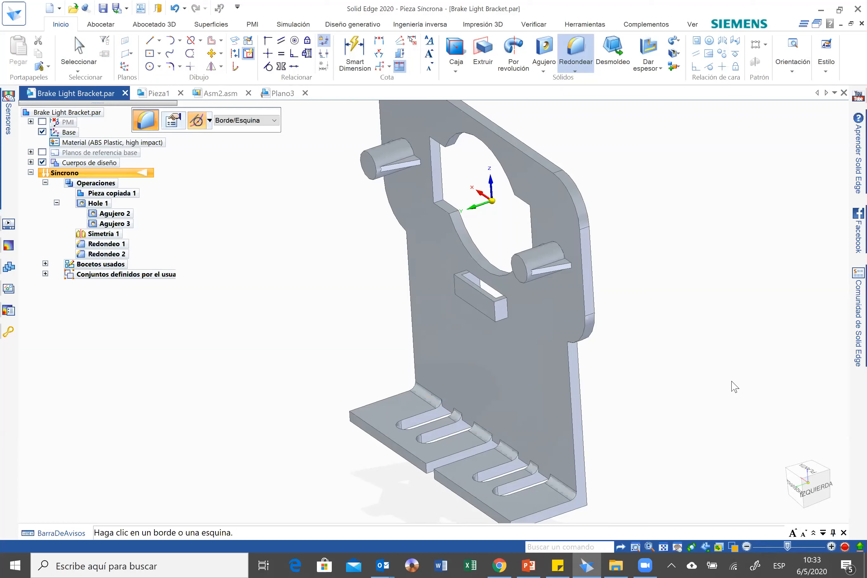
Paint the whole bracket with the Black style using the part painter.
{"action": "scroll", "coordinate": [687, 379], "scroll_direction": "down", "scroll_amount": 2}
{"action": "scroll", "coordinate": [686, 379], "scroll_direction": "down", "scroll_amount": 2}
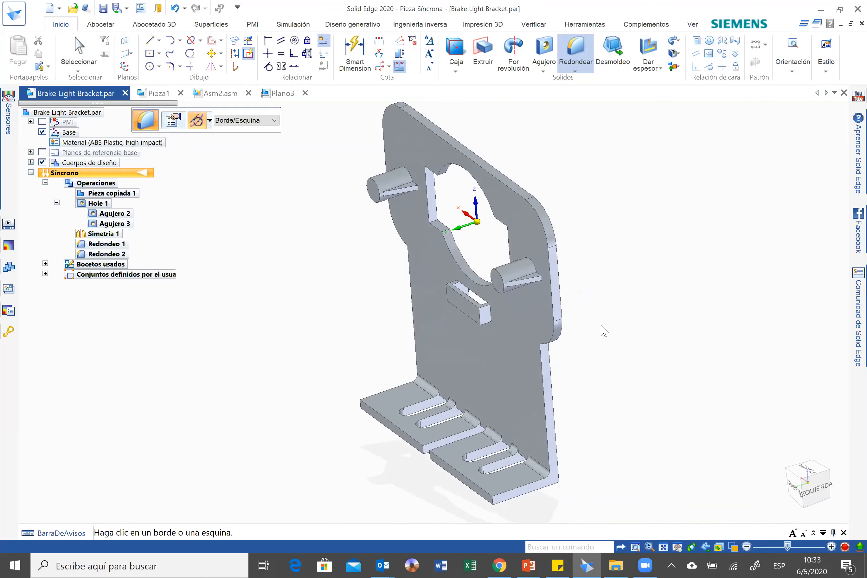
{"action": "left_click", "coordinate": [694, 25]}
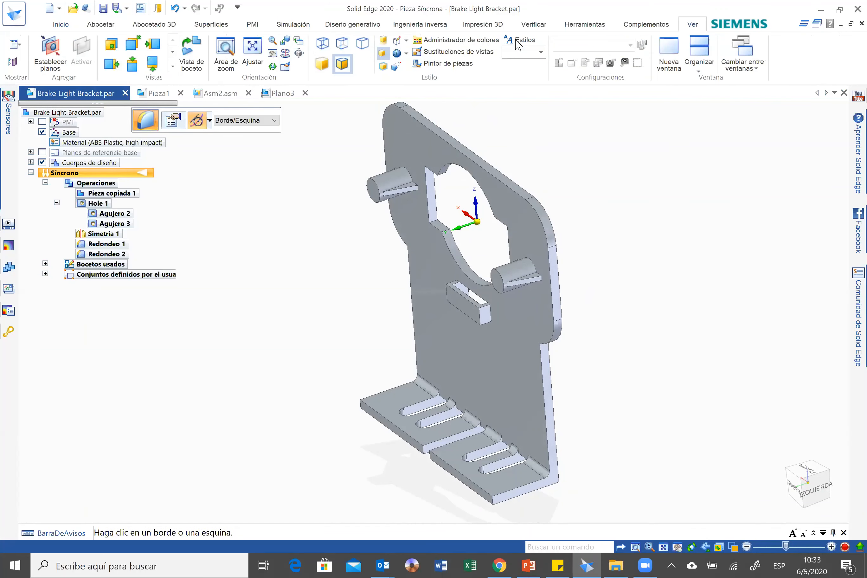
{"action": "left_click", "coordinate": [449, 63]}
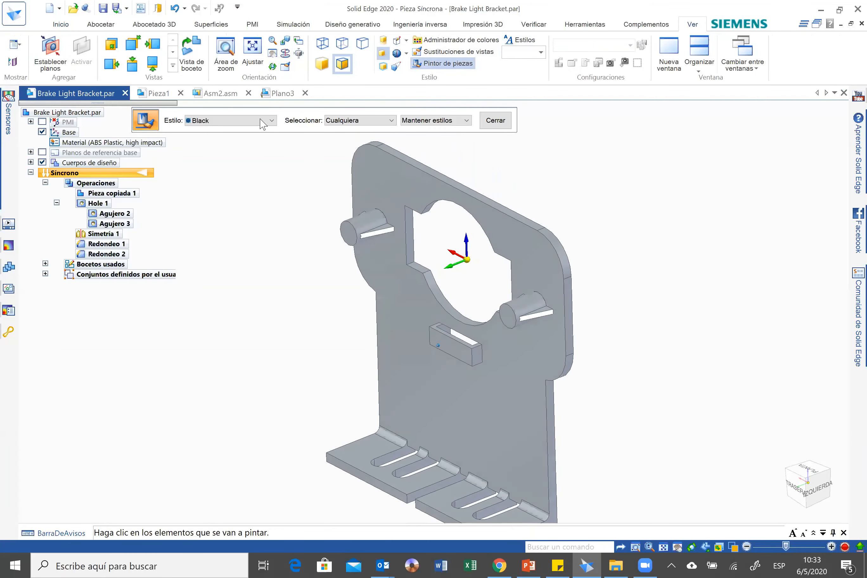
{"action": "left_click", "coordinate": [271, 120]}
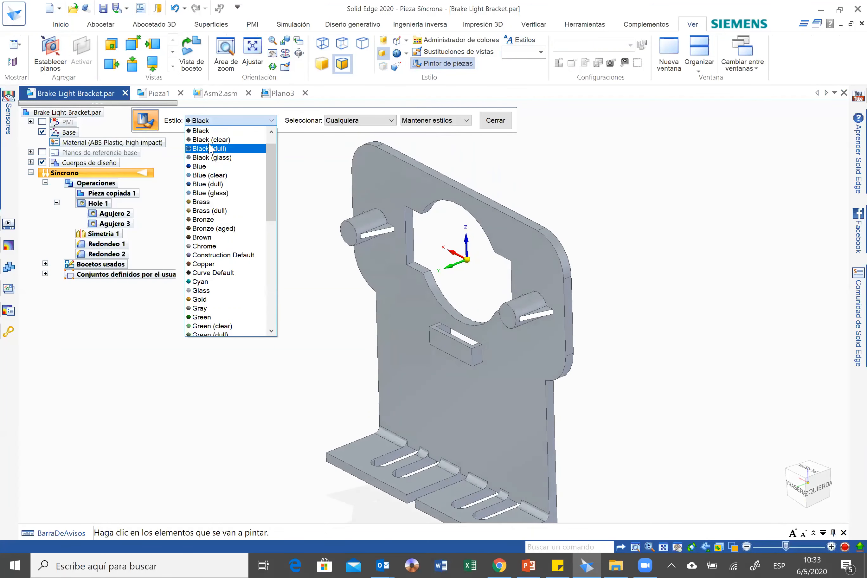
{"action": "left_click", "coordinate": [201, 130]}
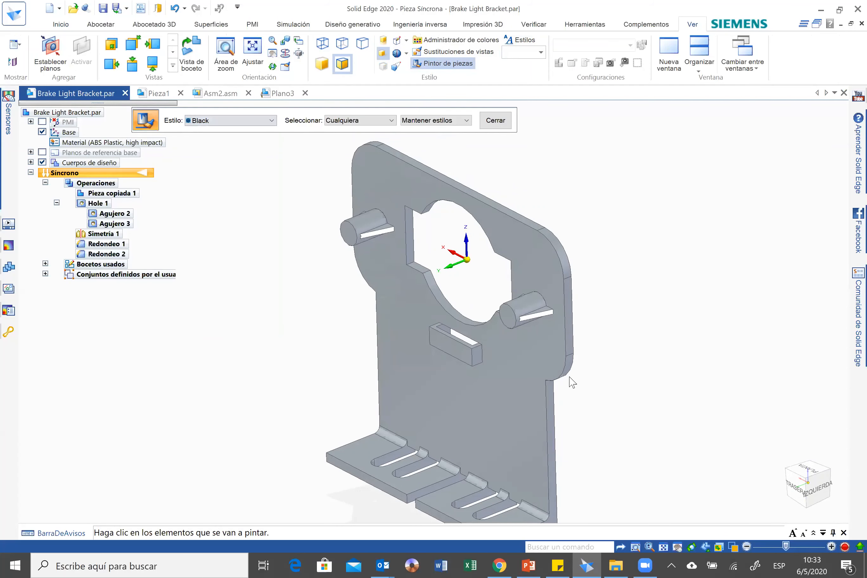
{"action": "left_click", "coordinate": [511, 390]}
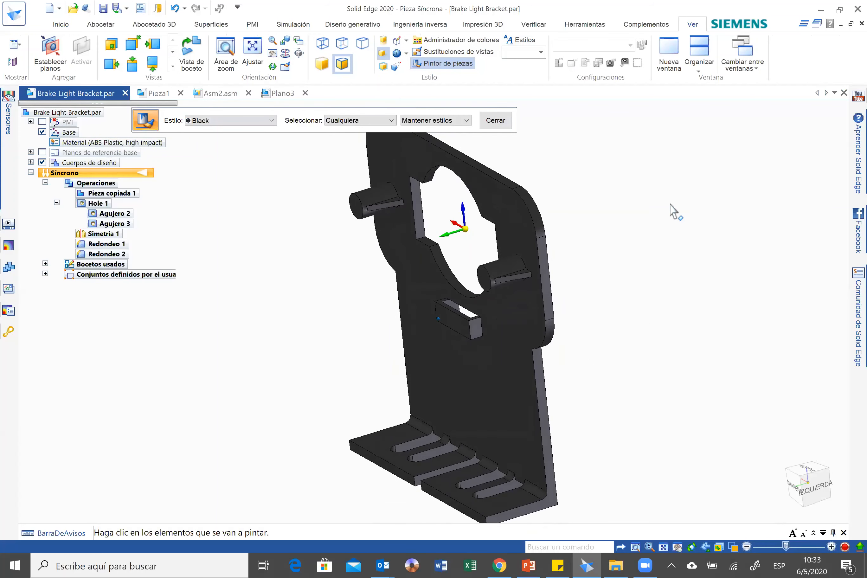
{"action": "key", "text": "Escape"}
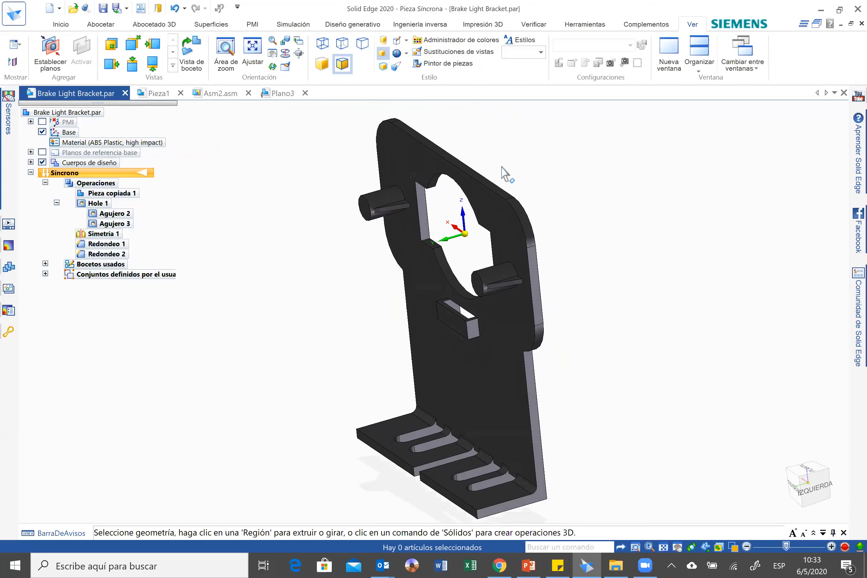
Create a linear static simulation study of the bracket with a tetrahedral mesh.
{"action": "left_click", "coordinate": [295, 25]}
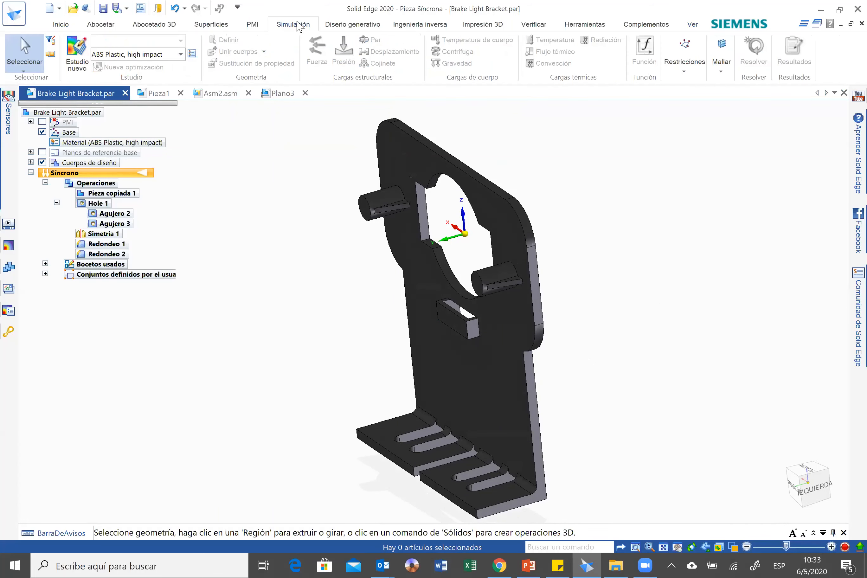
{"action": "left_click", "coordinate": [78, 66]}
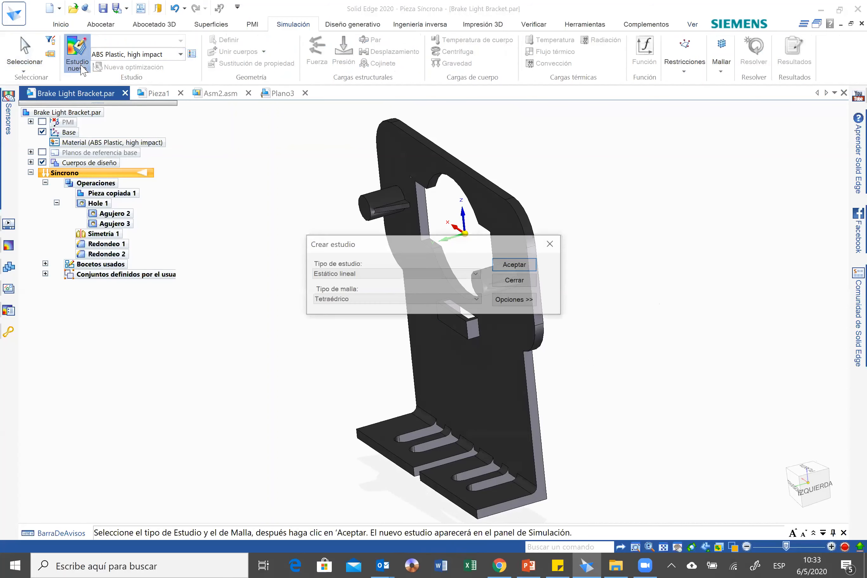
{"action": "left_click", "coordinate": [516, 265]}
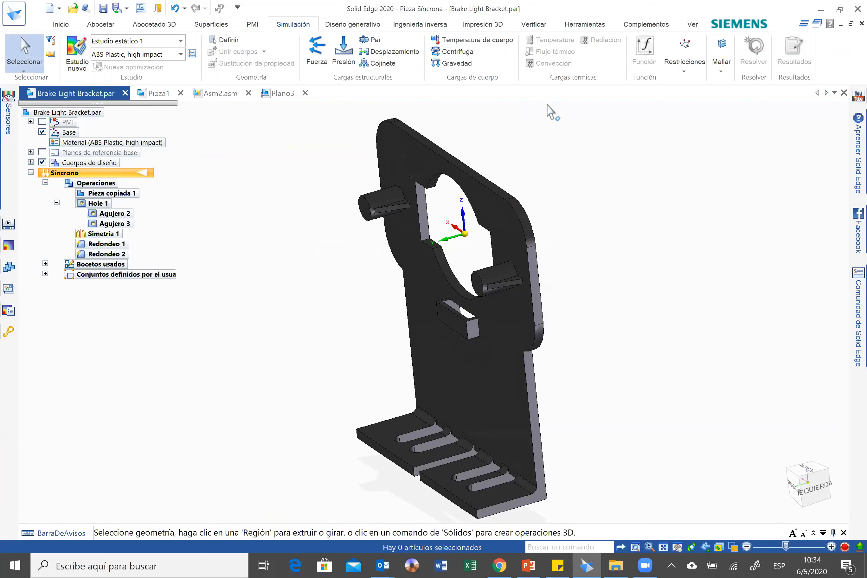
Apply a 1000 mN force to the end faces of both cylindrical pins, directed toward the bracket plate.
{"action": "left_click", "coordinate": [317, 54]}
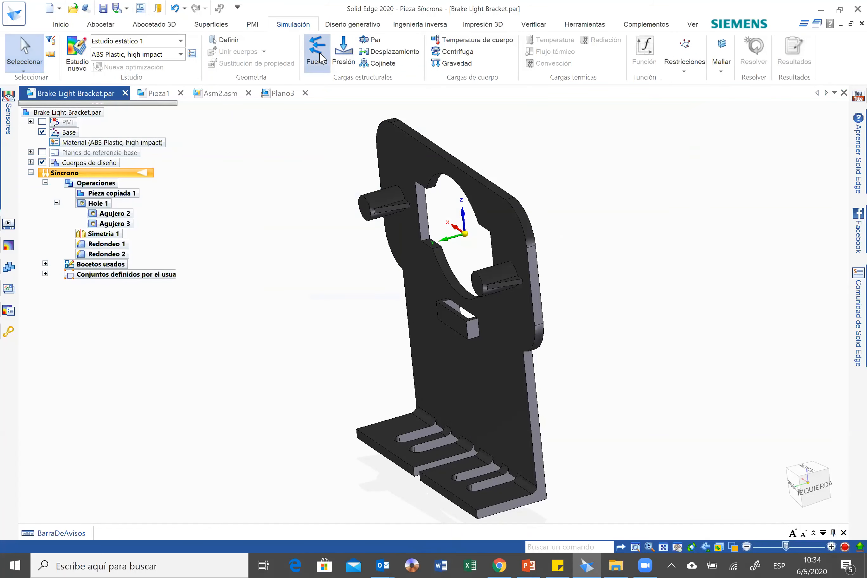
{"action": "middle_click_drag", "start_coordinate": [496, 301], "coordinate": [474, 363]}
{"action": "left_click", "coordinate": [474, 366]}
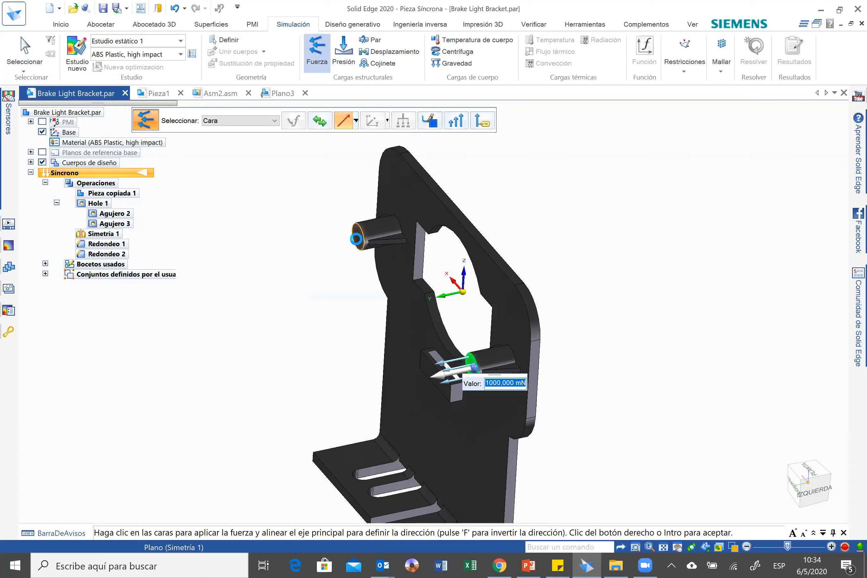
{"action": "left_click", "coordinate": [356, 241]}
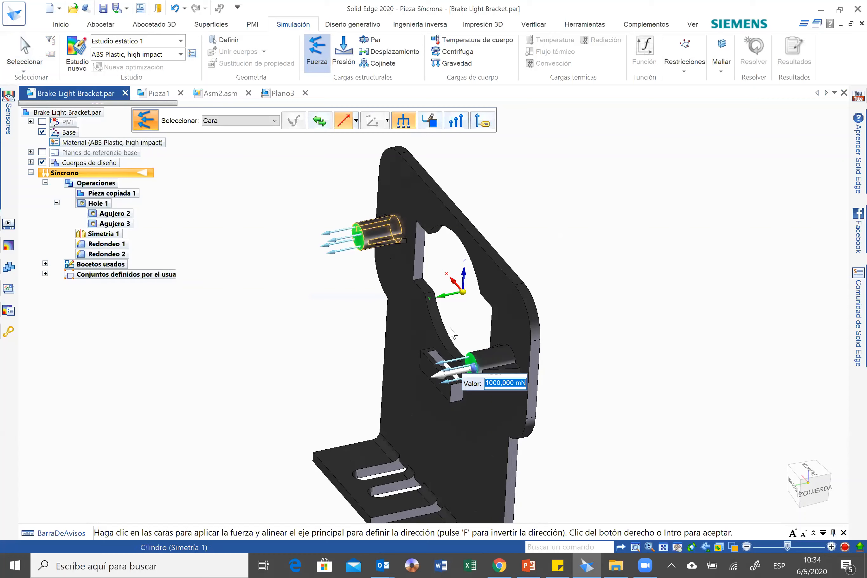
{"action": "right_click", "coordinate": [475, 371]}
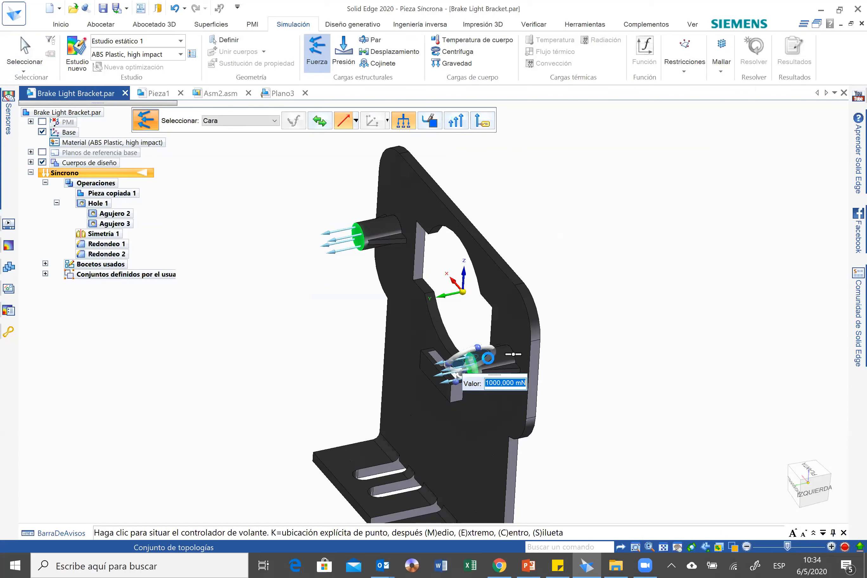
{"action": "left_click", "coordinate": [491, 352]}
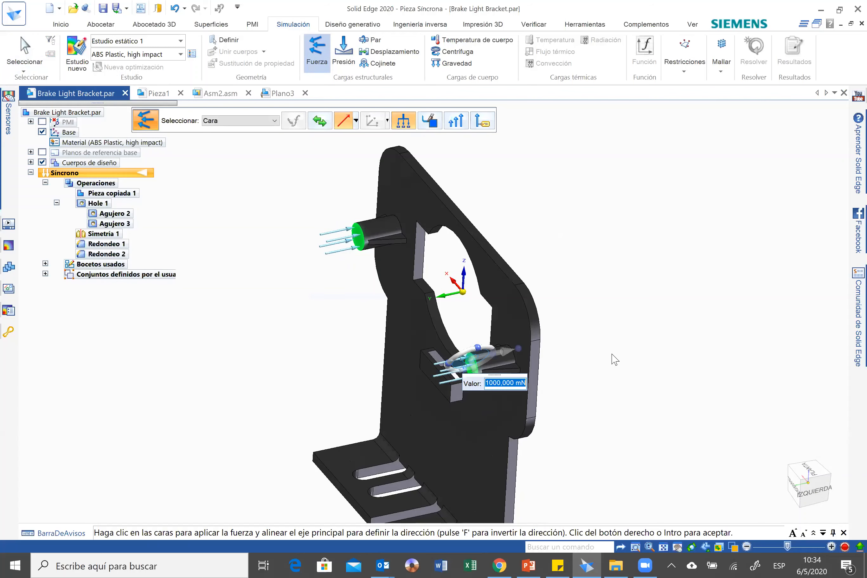
{"action": "type", "text": "1000"}
{"action": "key", "text": "Return"}
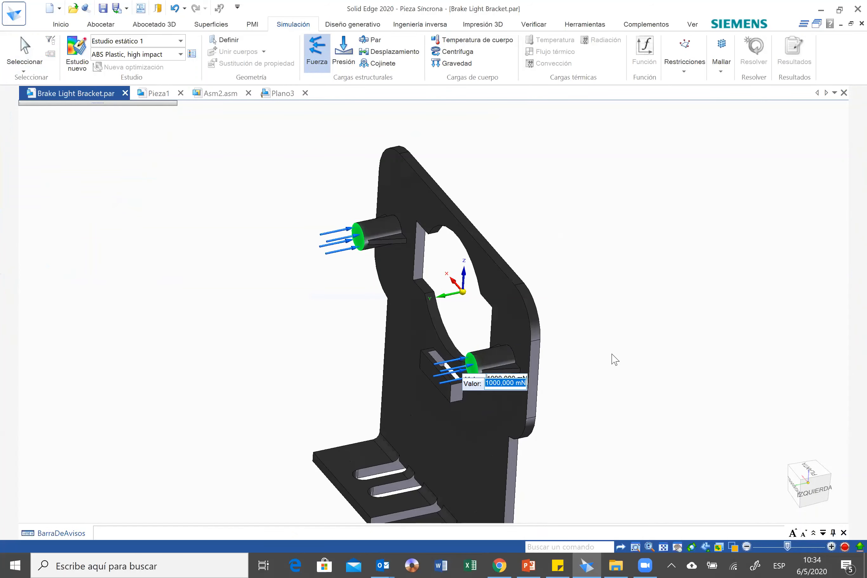
{"action": "middle_click_drag", "start_coordinate": [642, 325], "coordinate": [638, 327]}
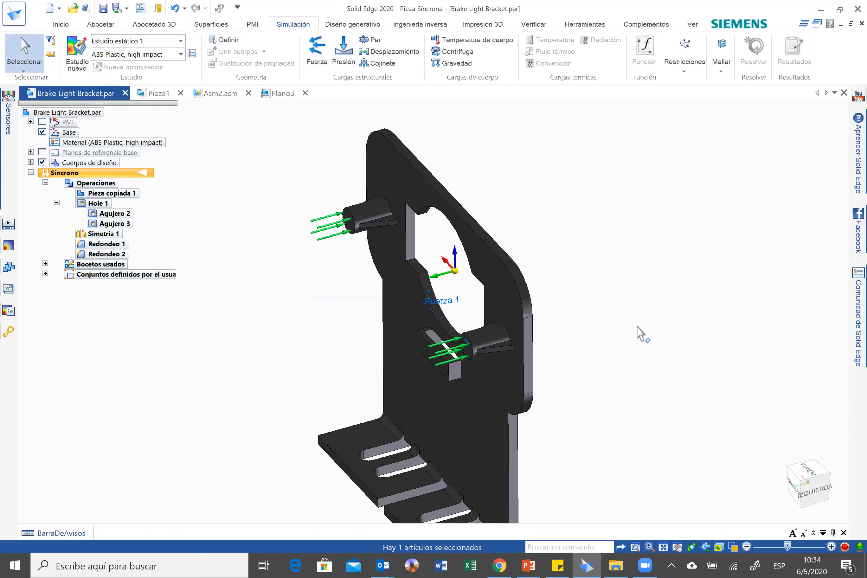
Apply a fixed constraint to the two underside faces of the bracket's slotted base.
{"action": "left_click", "coordinate": [686, 70]}
{"action": "left_click", "coordinate": [656, 109]}
{"action": "middle_click_drag", "start_coordinate": [582, 400], "coordinate": [451, 329]}
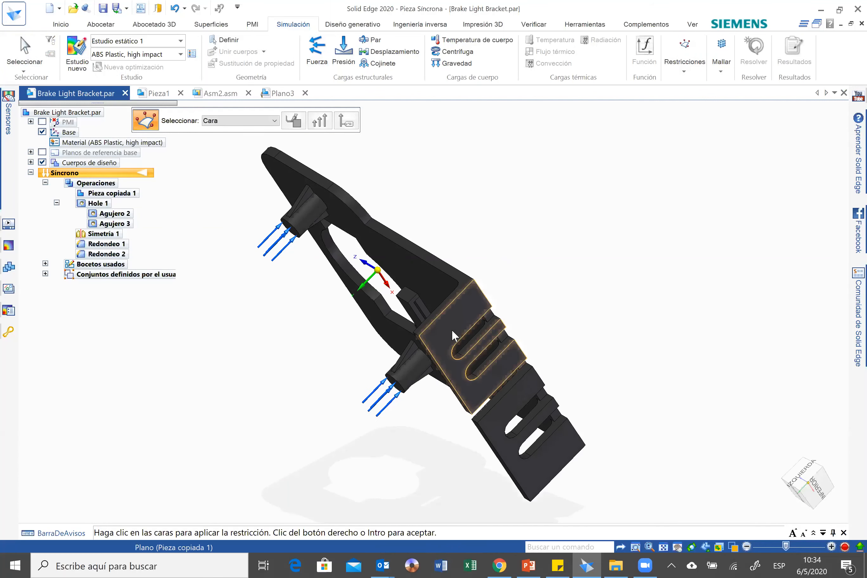
{"action": "left_click", "coordinate": [451, 329]}
{"action": "left_click", "coordinate": [493, 418]}
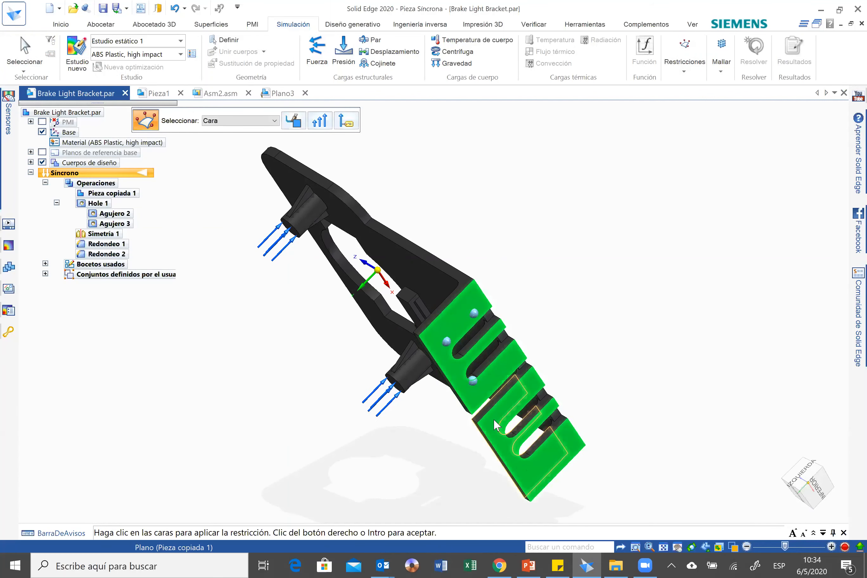
{"action": "right_click", "coordinate": [493, 418]}
{"action": "key", "text": "ctrl+i"}
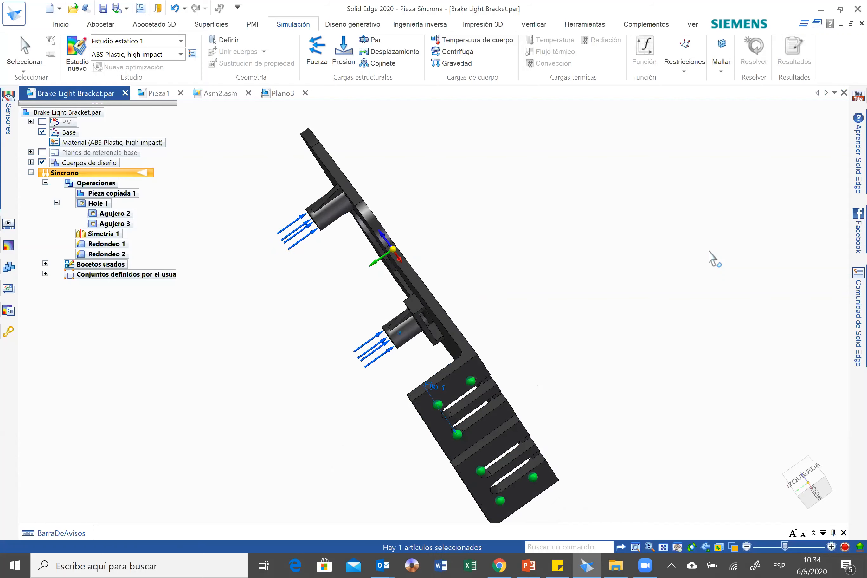
Mesh the bracket geometry and solve the static study.
{"action": "left_click", "coordinate": [726, 69]}
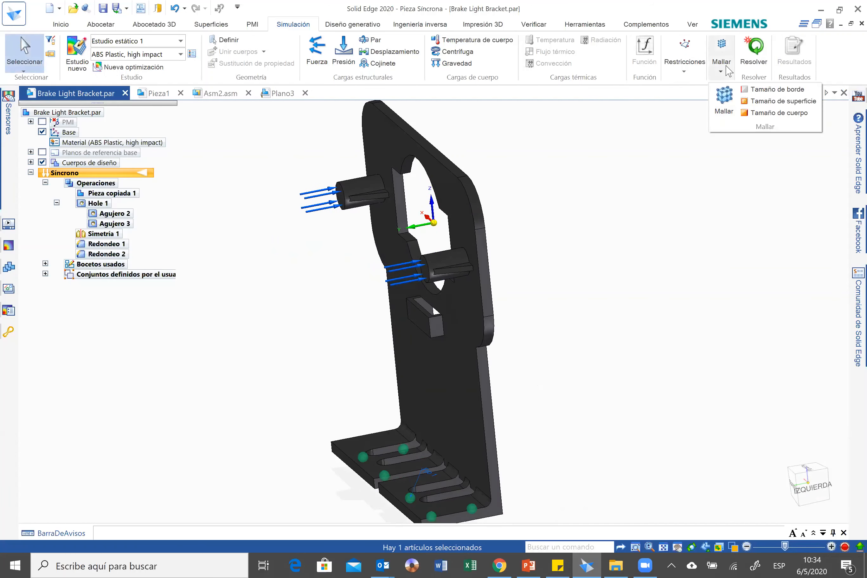
{"action": "left_click", "coordinate": [723, 98]}
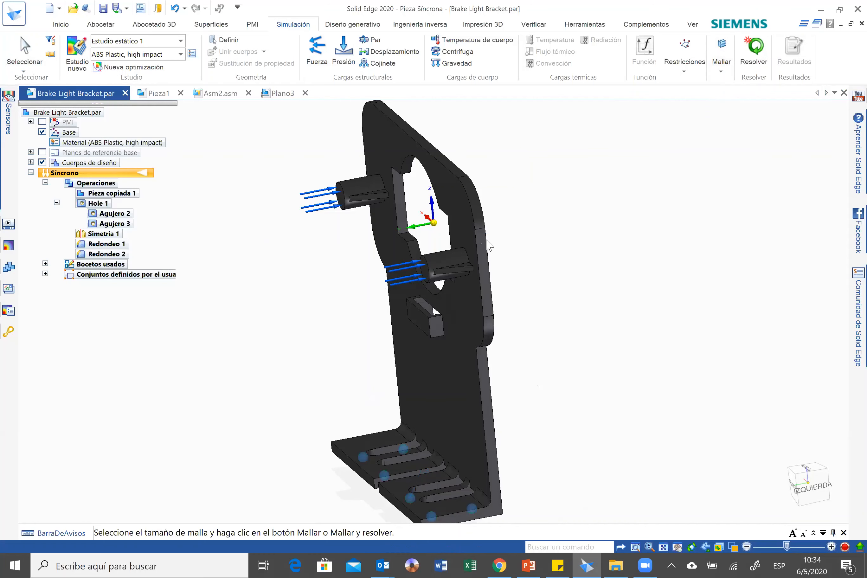
{"action": "left_click", "coordinate": [426, 316]}
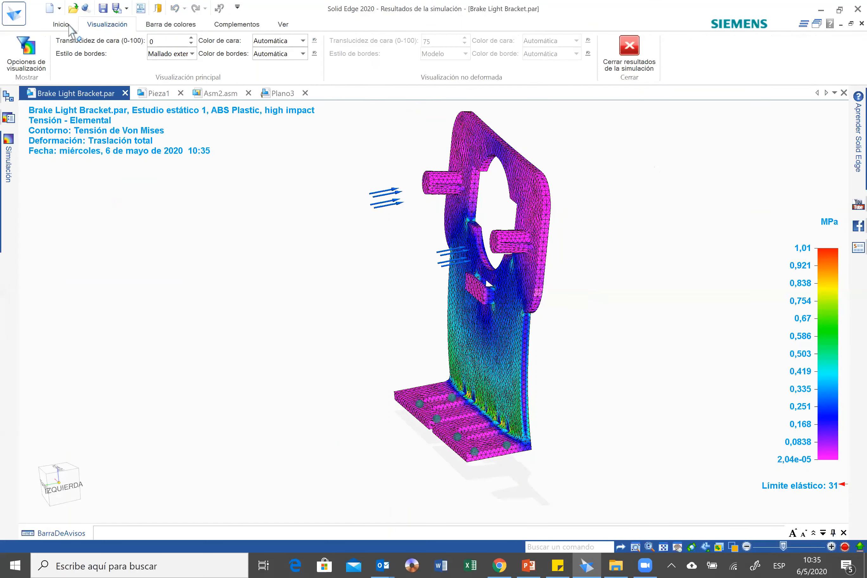
Animate the Von Mises stress results and create a simulation report of the study as a web page (.html).
{"action": "left_click", "coordinate": [439, 52]}
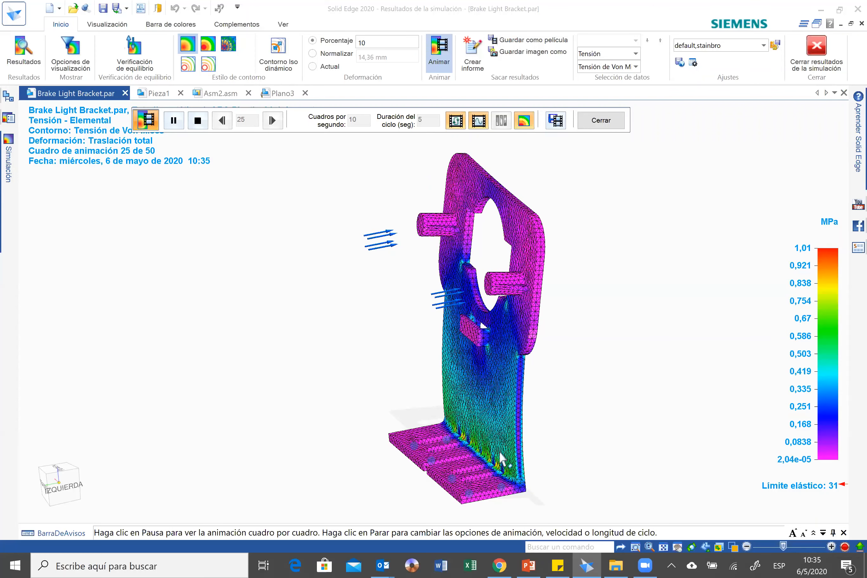
{"action": "scroll", "coordinate": [503, 462], "scroll_direction": "up", "scroll_amount": 2}
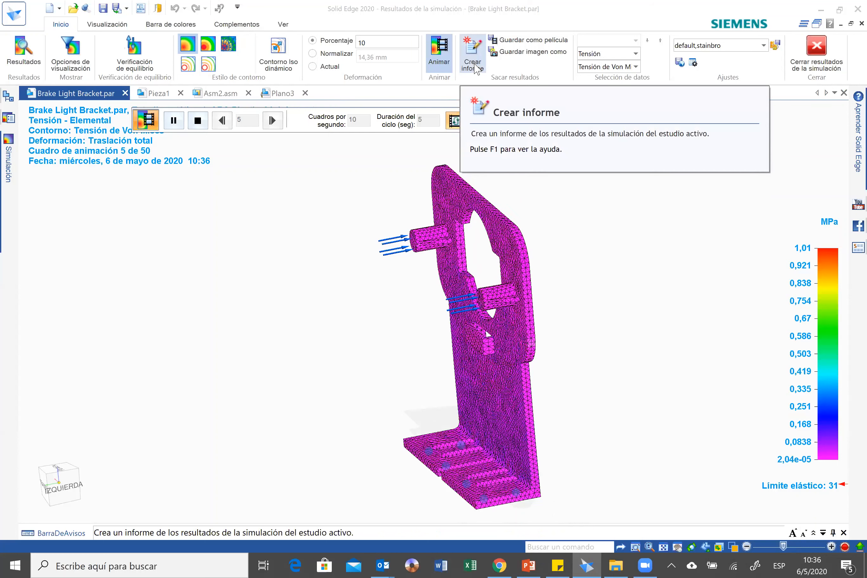
{"action": "left_click", "coordinate": [474, 66]}
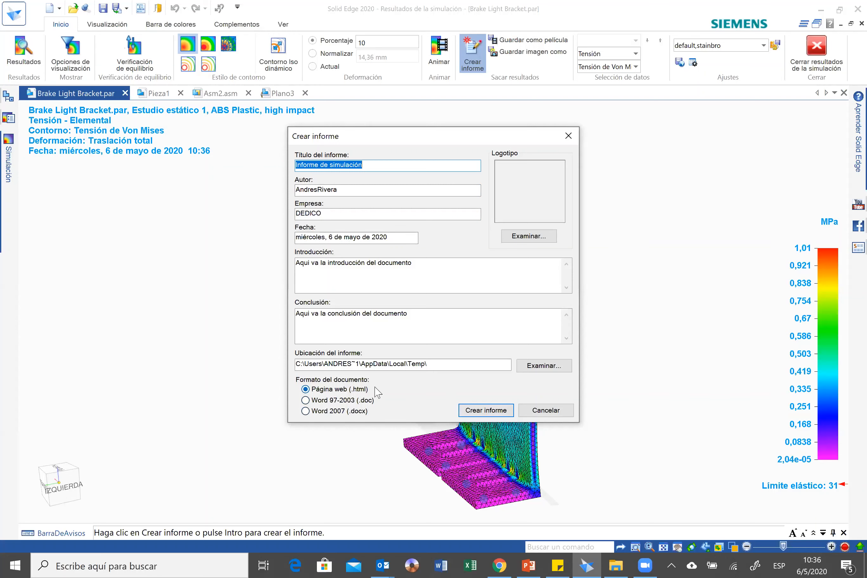
{"action": "left_click", "coordinate": [495, 409]}
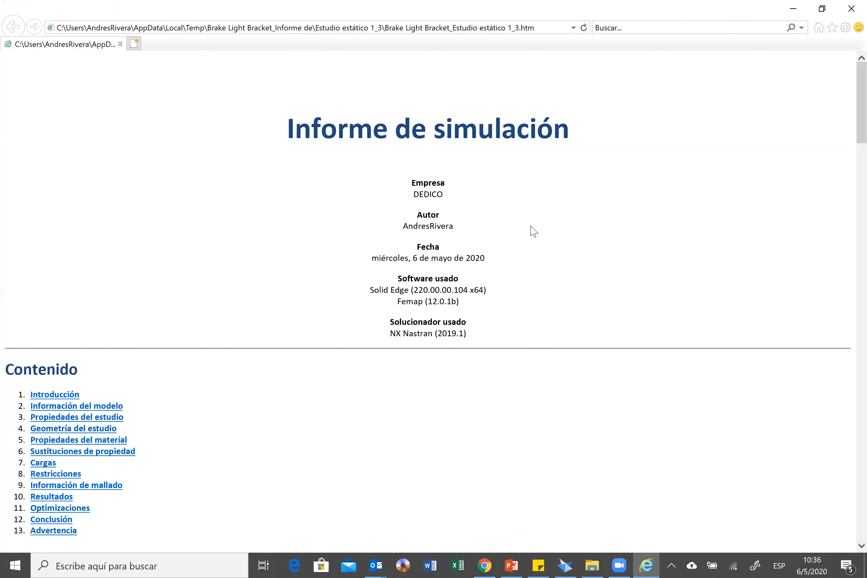
Review the report's model information, study properties, geometry, material properties, loads, constraints and mesh information.
{"action": "scroll", "coordinate": [483, 243], "scroll_direction": "down", "scroll_amount": 2}
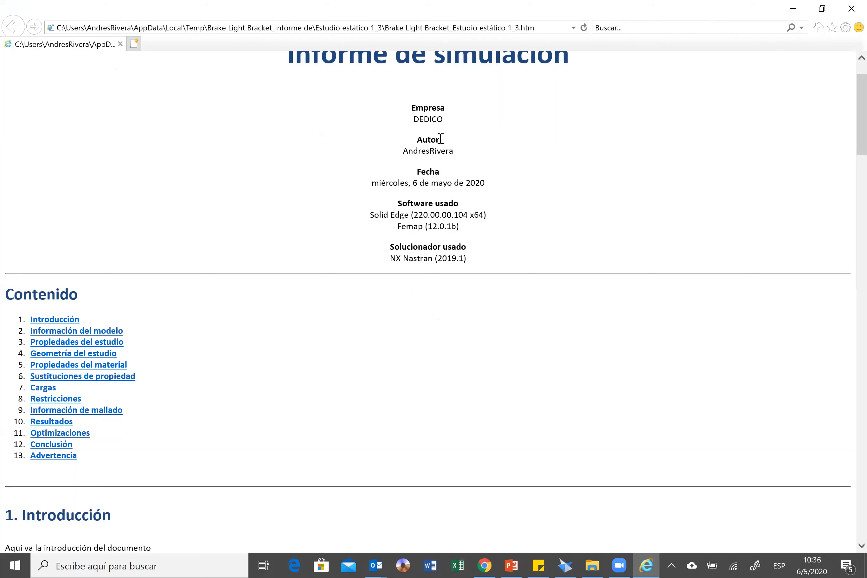
{"action": "scroll", "coordinate": [442, 140], "scroll_direction": "down", "scroll_amount": 10}
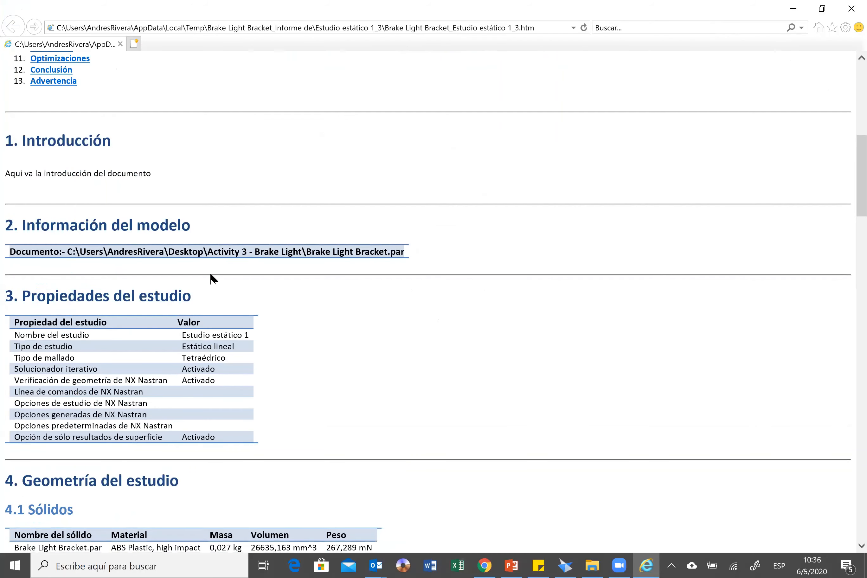
{"action": "scroll", "coordinate": [208, 270], "scroll_direction": "down", "scroll_amount": 2}
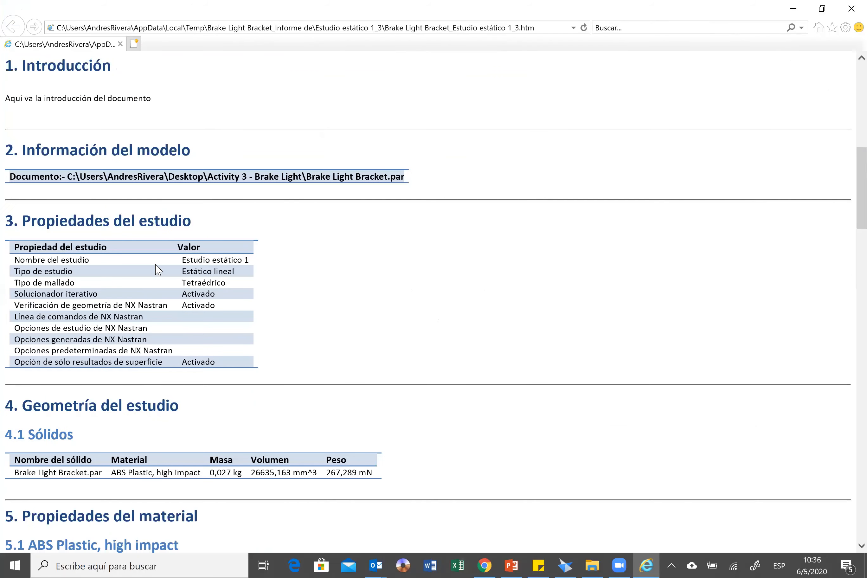
{"action": "scroll", "coordinate": [141, 329], "scroll_direction": "down", "scroll_amount": 2}
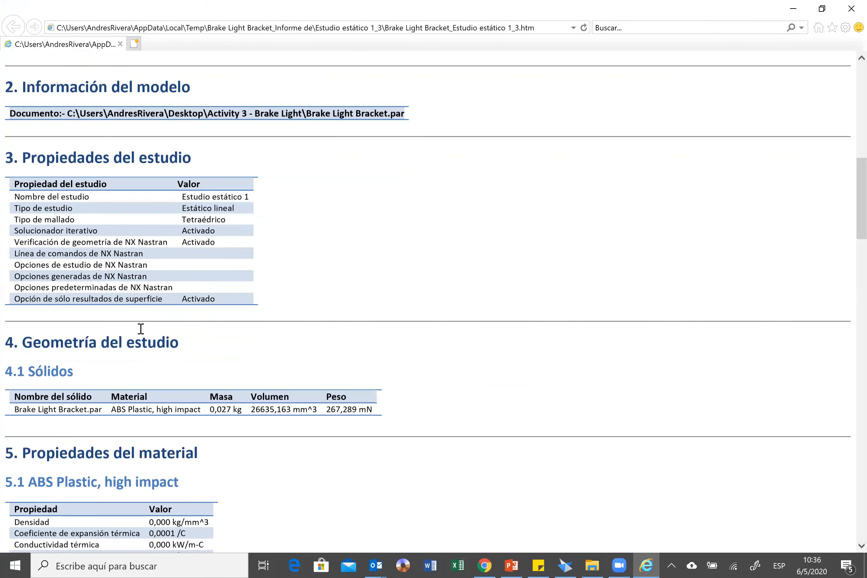
{"action": "scroll", "coordinate": [40, 301], "scroll_direction": "down", "scroll_amount": 2}
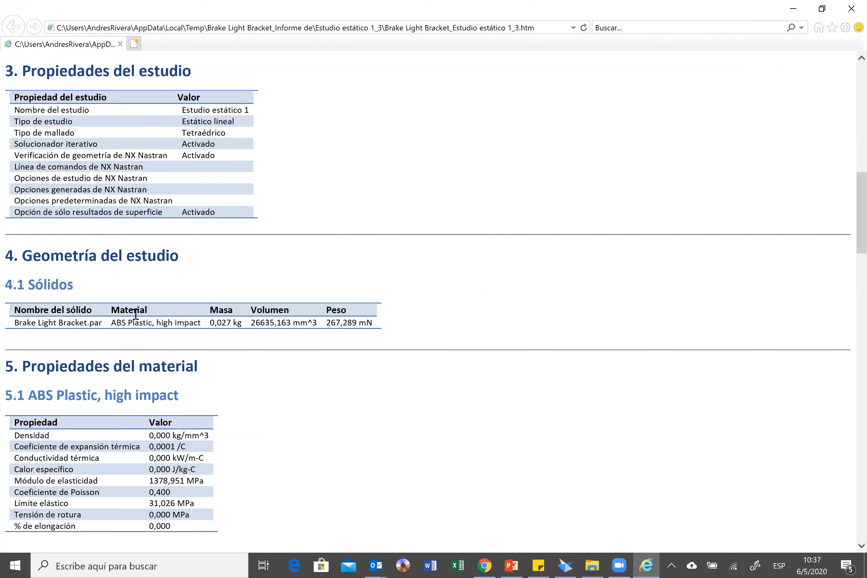
{"action": "scroll", "coordinate": [142, 320], "scroll_direction": "down", "scroll_amount": 2}
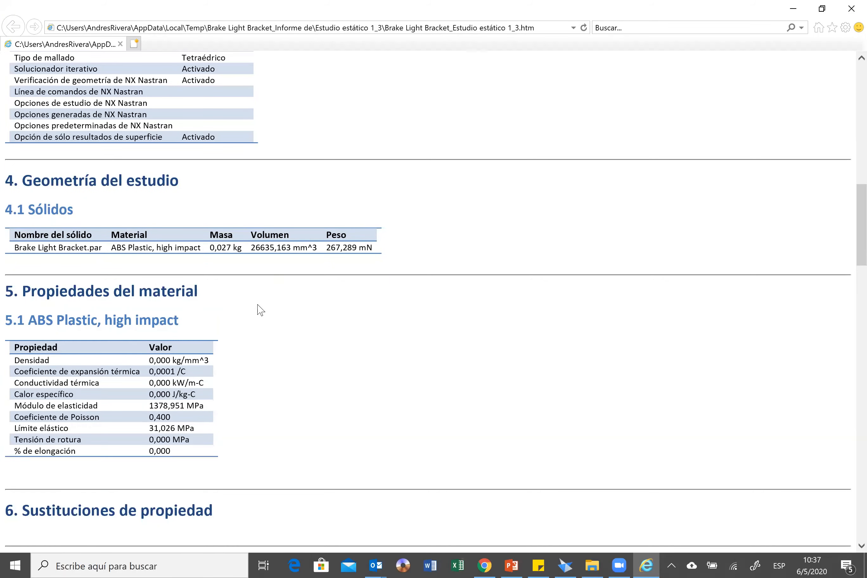
{"action": "scroll", "coordinate": [254, 310], "scroll_direction": "down", "scroll_amount": 1}
{"action": "scroll", "coordinate": [192, 217], "scroll_direction": "down", "scroll_amount": 3}
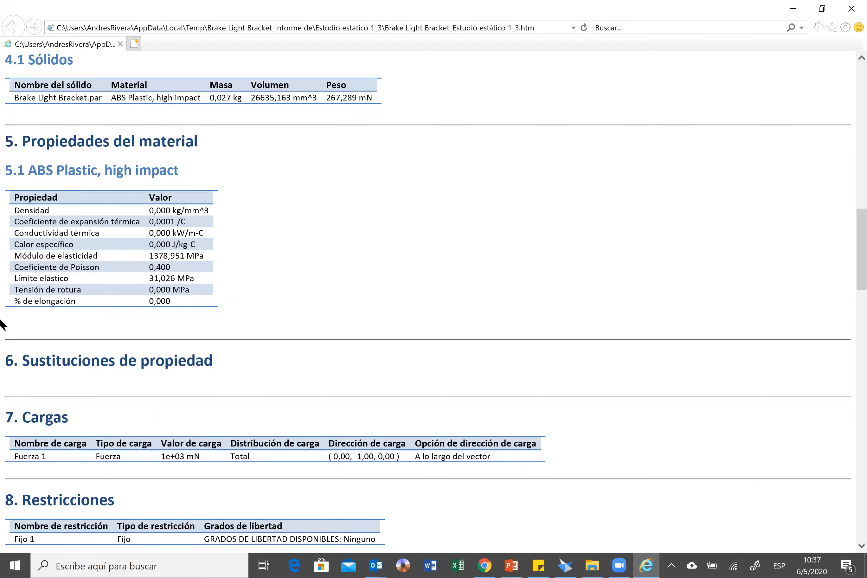
{"action": "scroll", "coordinate": [64, 304], "scroll_direction": "down", "scroll_amount": 4}
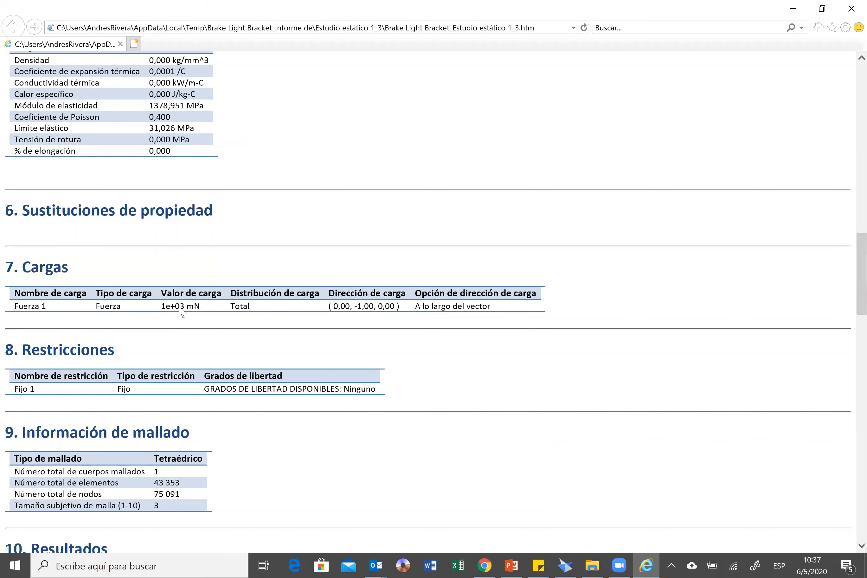
{"action": "scroll", "coordinate": [180, 307], "scroll_direction": "down", "scroll_amount": 4}
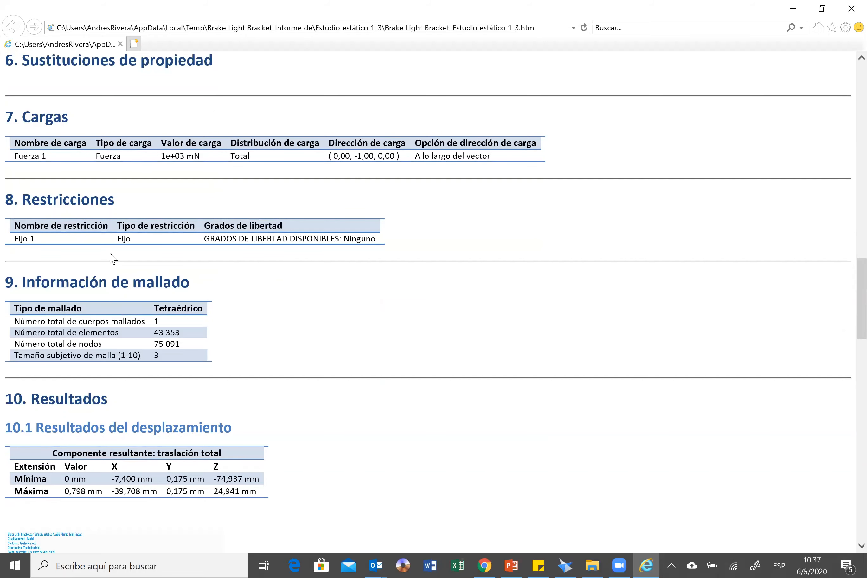
Examine the report's displacement, stress and remaining result sections through the conclusion and warning, and close the report.
{"action": "scroll", "coordinate": [187, 185], "scroll_direction": "down", "scroll_amount": 4}
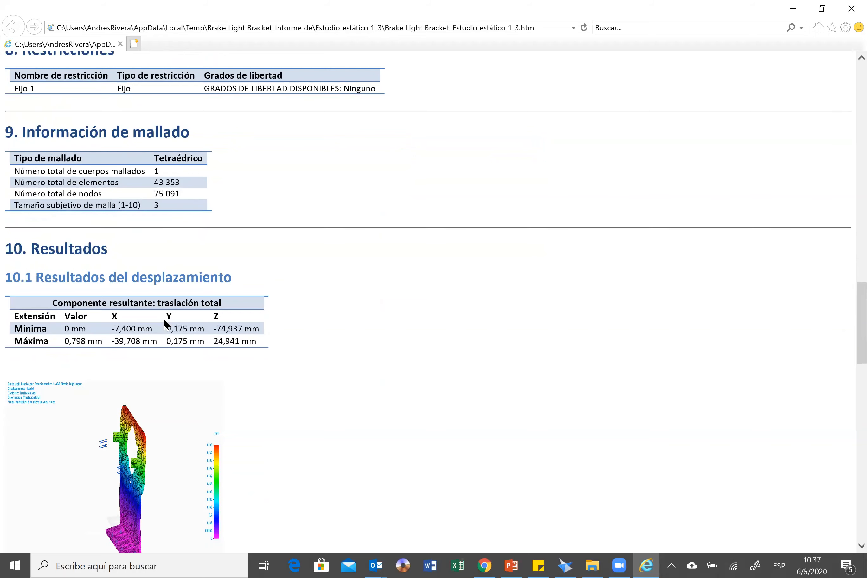
{"action": "scroll", "coordinate": [166, 326], "scroll_direction": "down", "scroll_amount": 2}
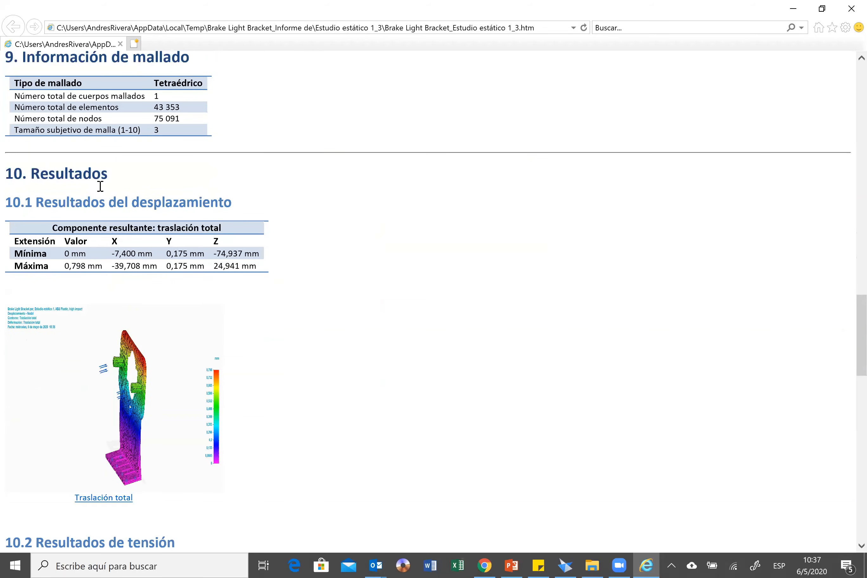
{"action": "scroll", "coordinate": [99, 184], "scroll_direction": "down", "scroll_amount": 2}
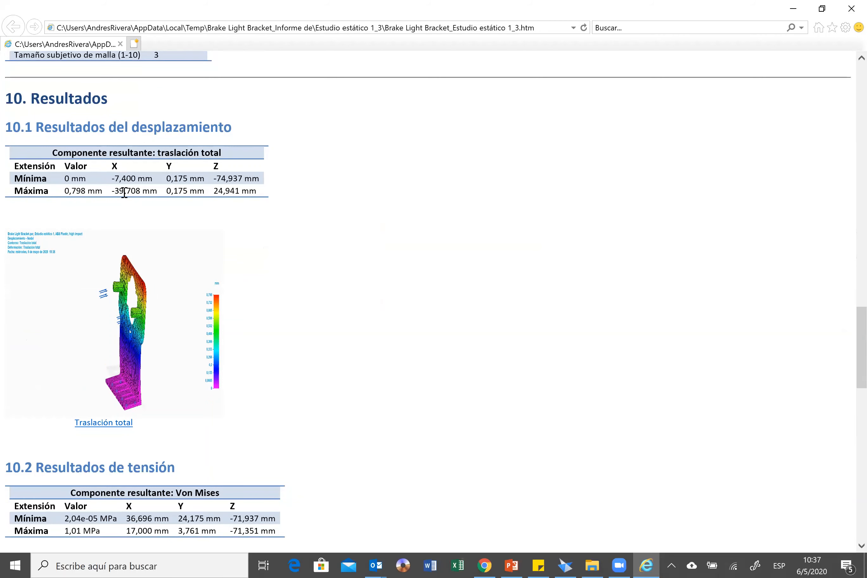
{"action": "scroll", "coordinate": [242, 304], "scroll_direction": "down", "scroll_amount": 1}
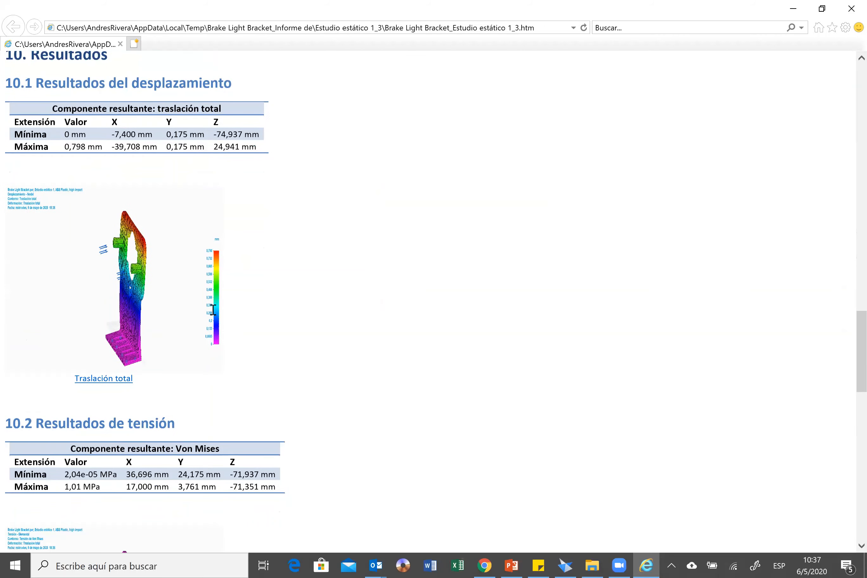
{"action": "scroll", "coordinate": [149, 325], "scroll_direction": "down", "scroll_amount": 10}
{"action": "scroll", "coordinate": [176, 248], "scroll_direction": "down", "scroll_amount": 9}
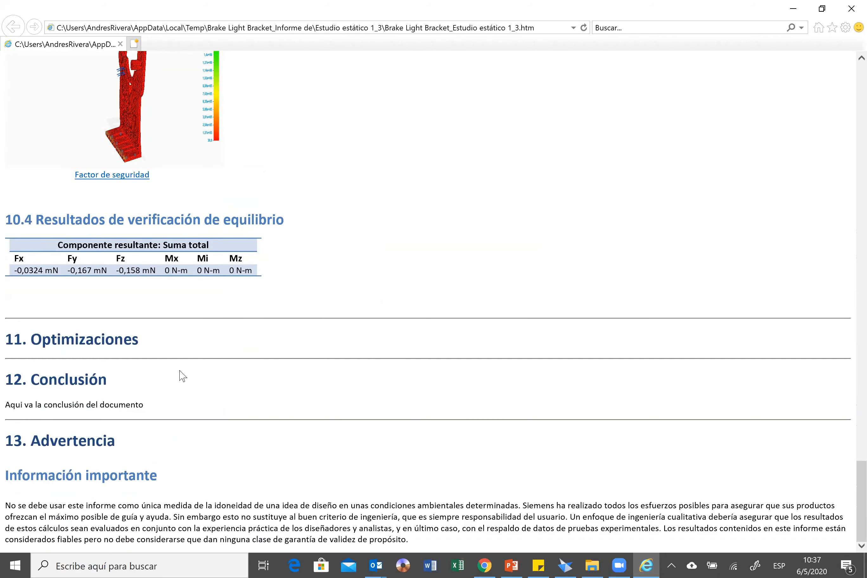
{"action": "key", "text": "Home"}
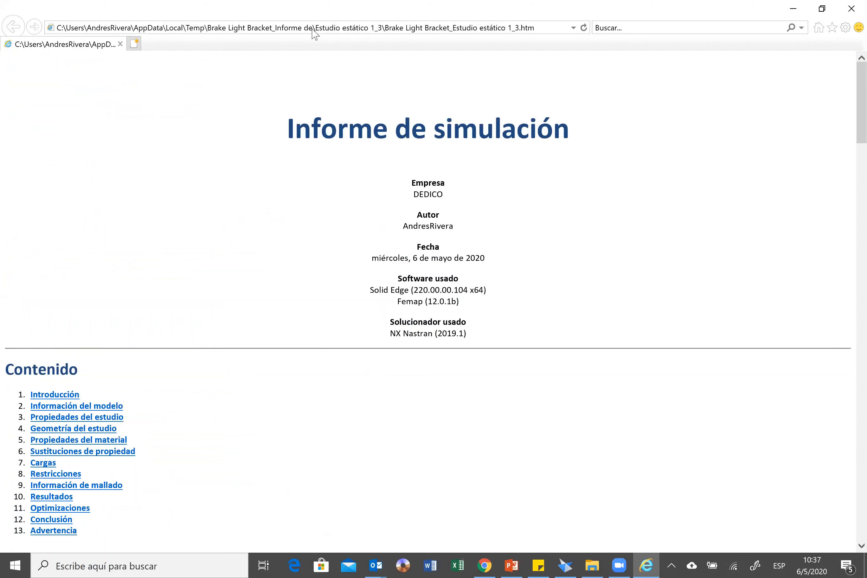
{"action": "left_click", "coordinate": [852, 9]}
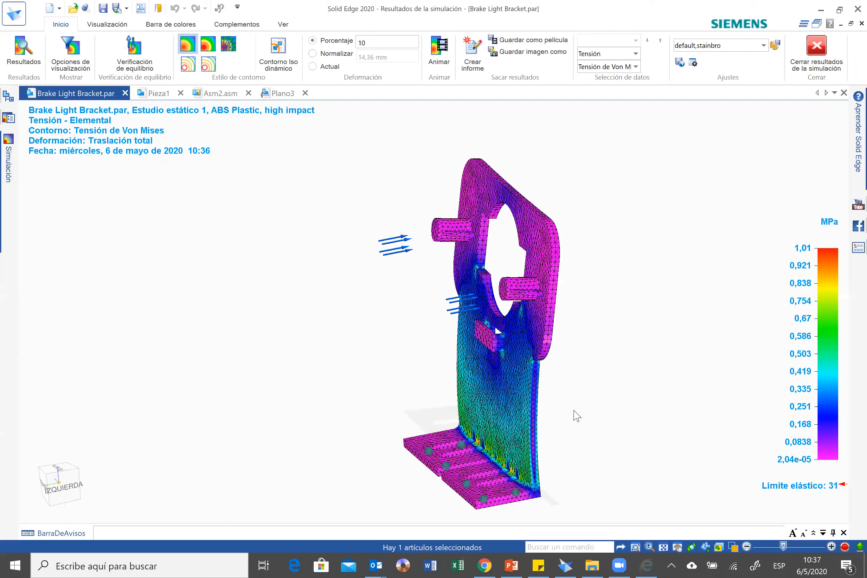
Switch to the PowerPoint presentation and advance to the closing thanks and questions slide.
{"action": "key", "text": "alt+Tab"}
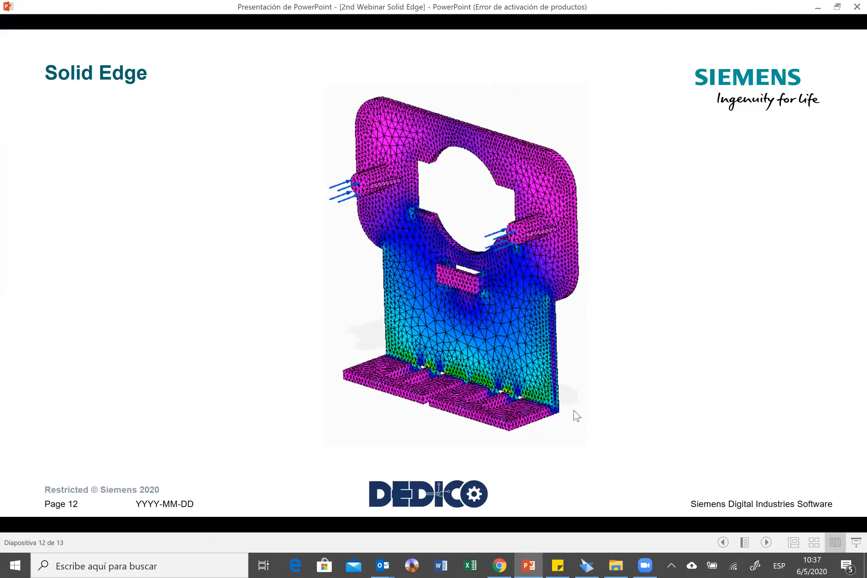
{"action": "key", "text": "Right"}
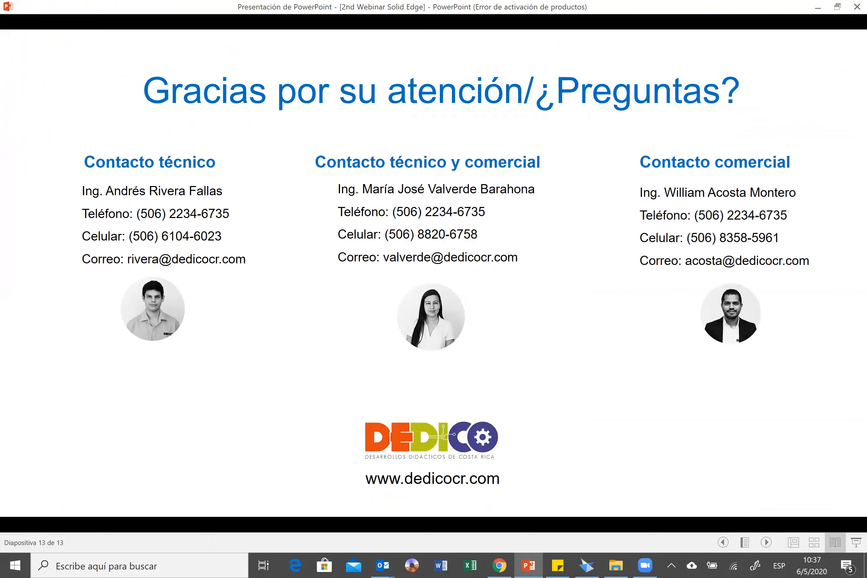